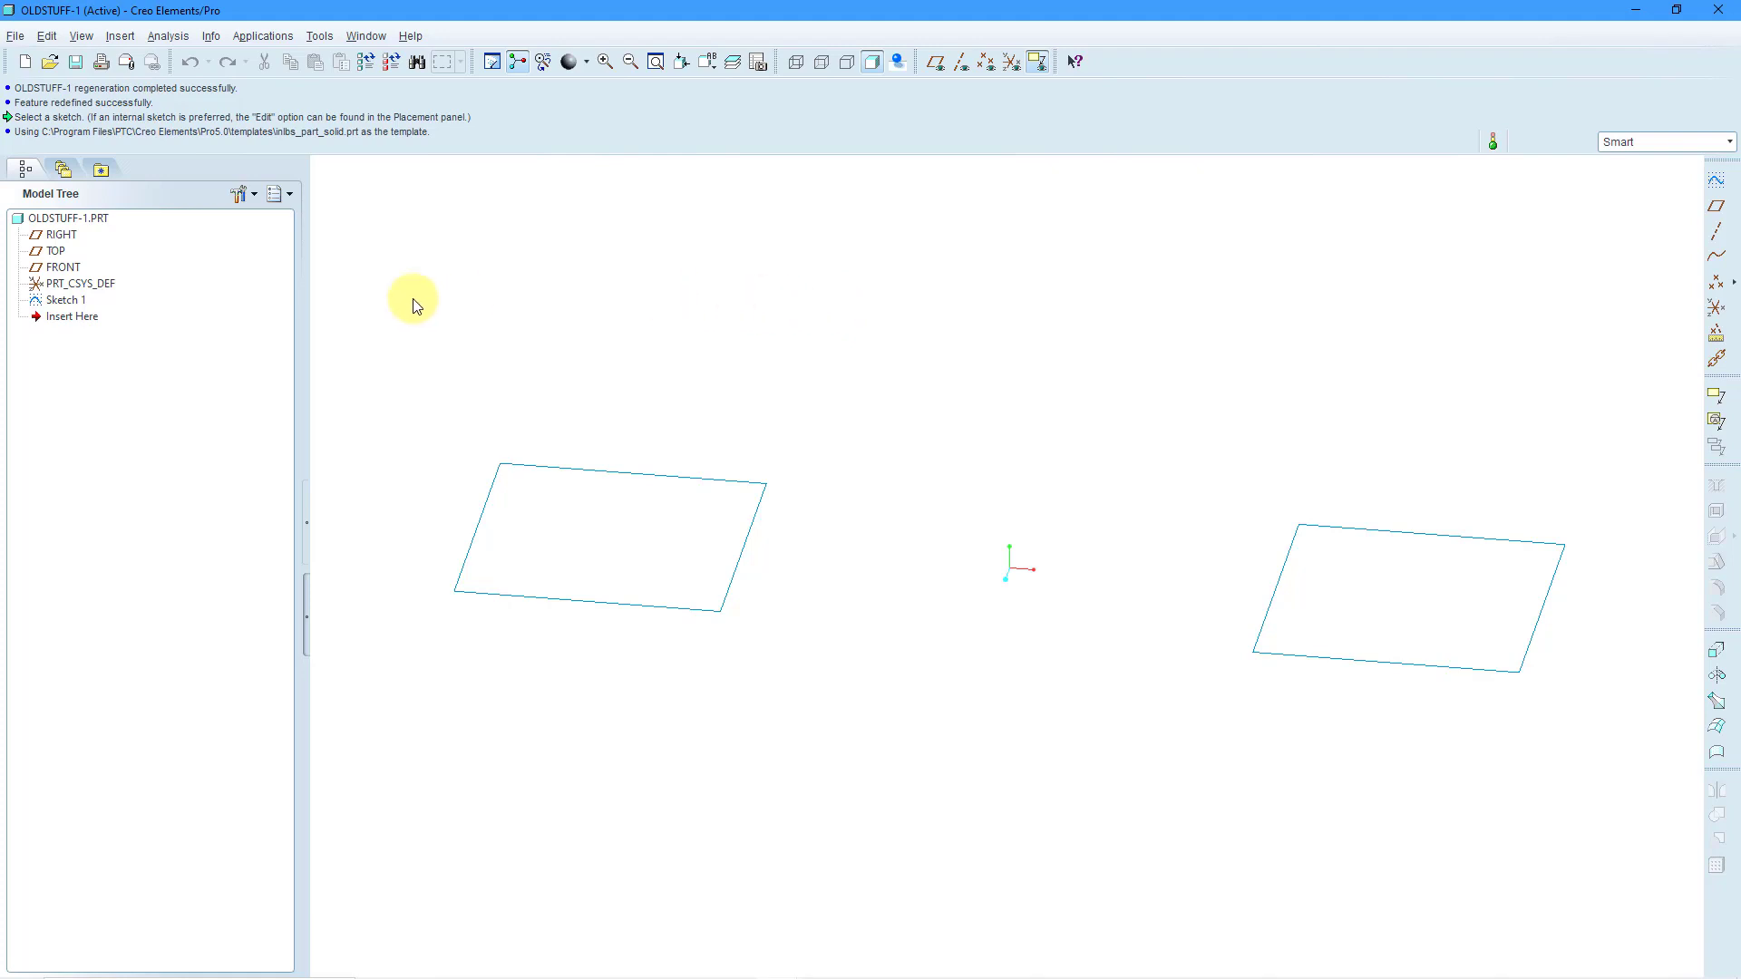
Extrude Sketch 1's two rectangles to a depth of 50 as two solid blocks.
left_click(78, 305)
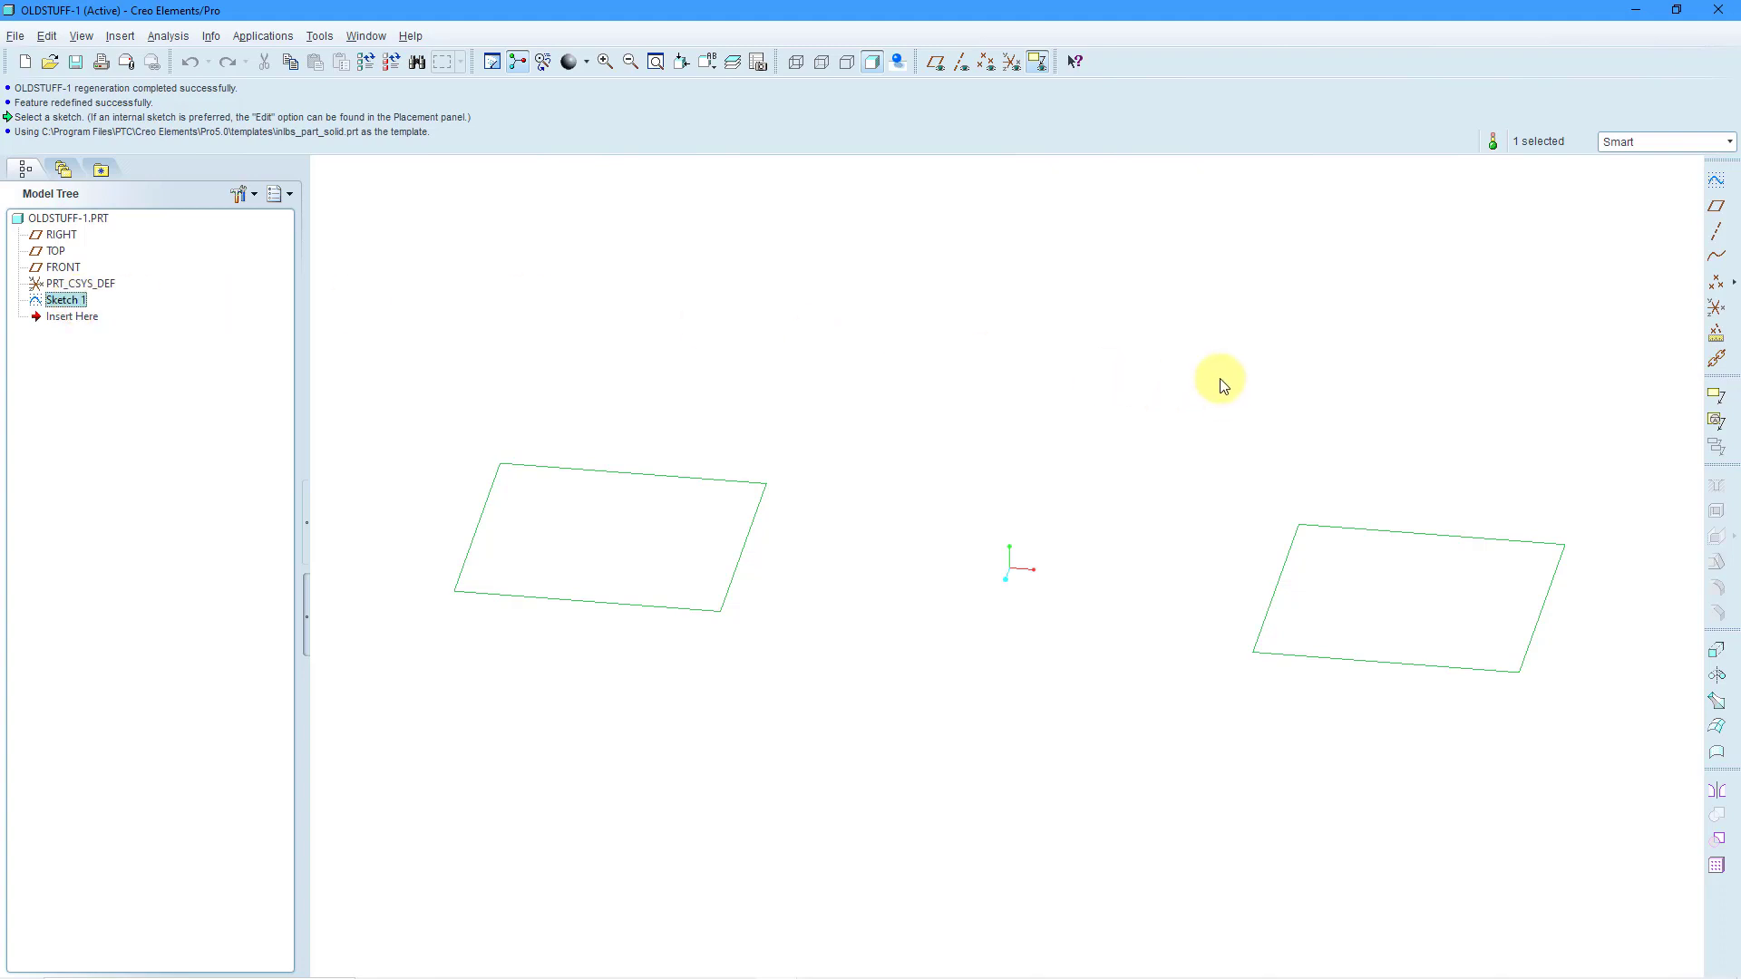
left_click(1719, 656)
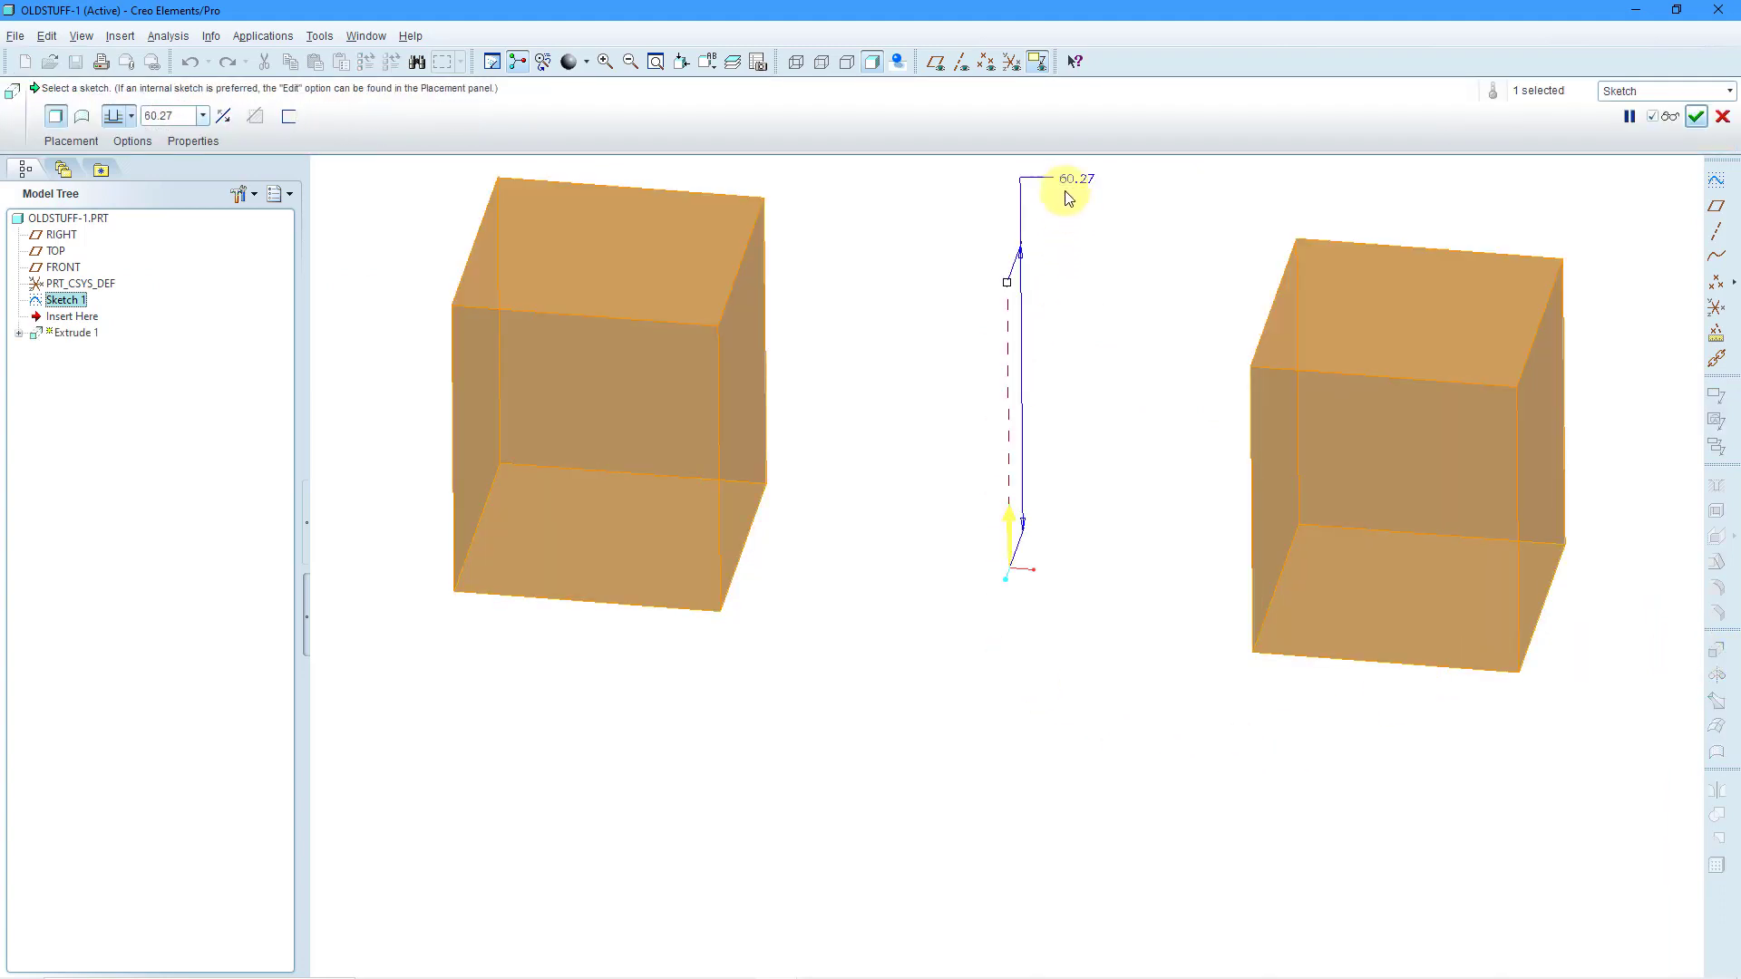
double_click(1076, 182)
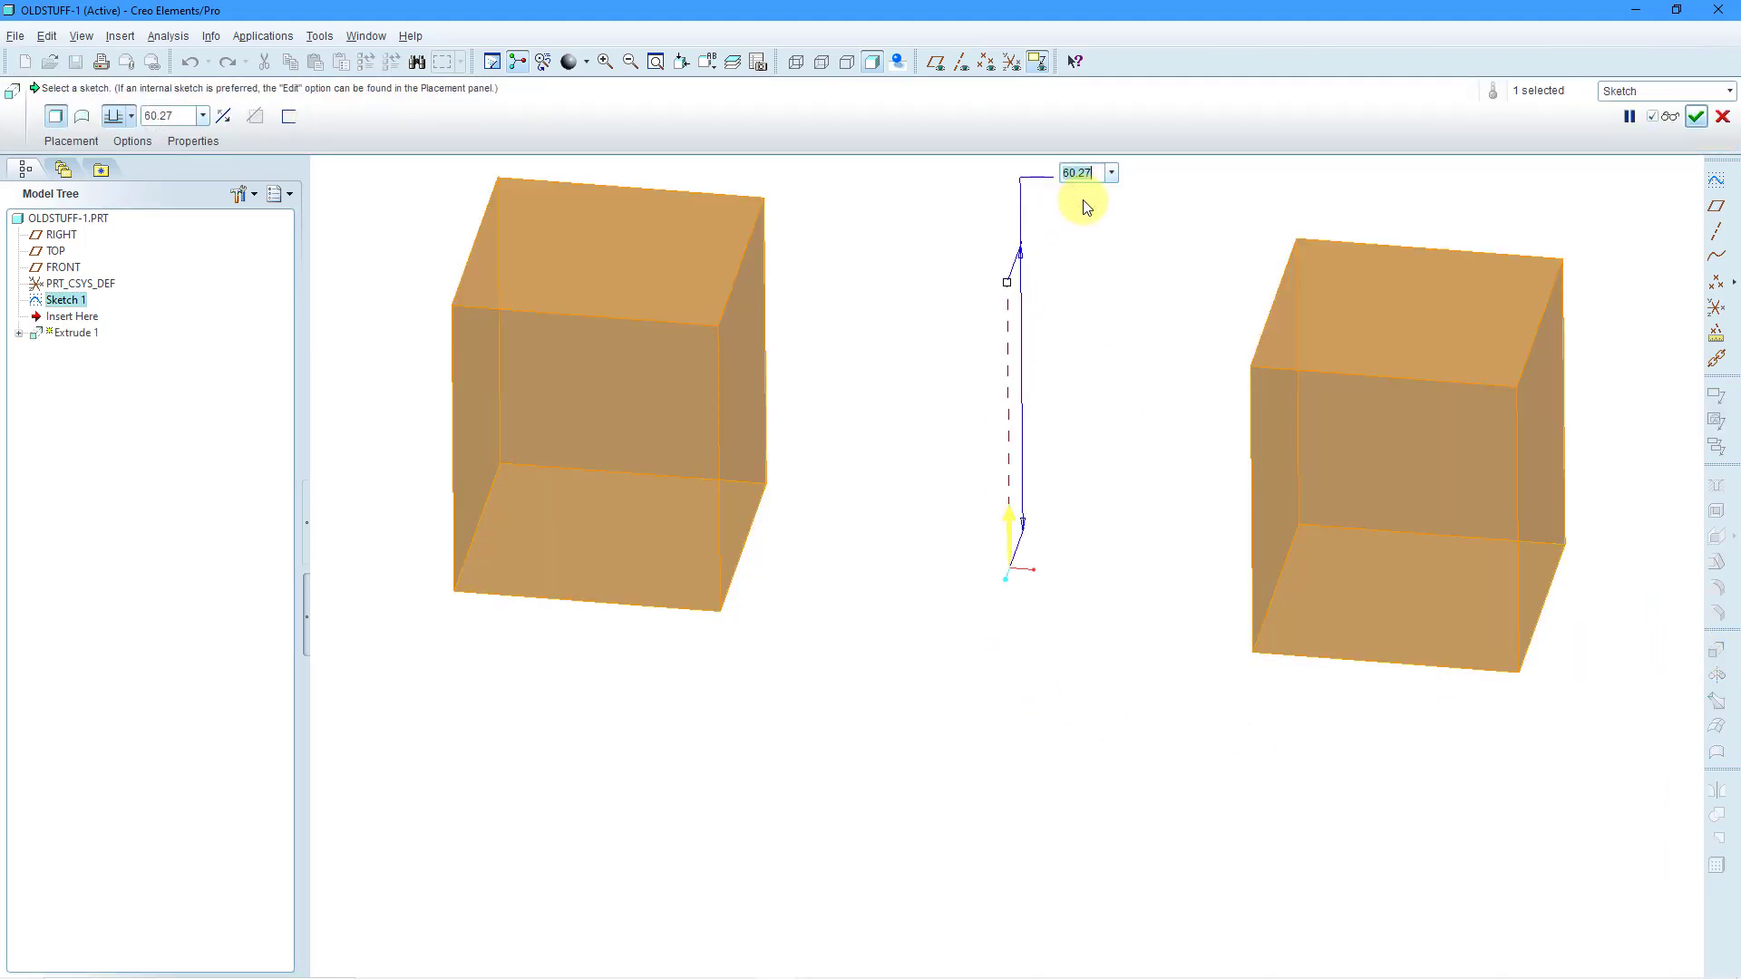
type("50")
key("Return")
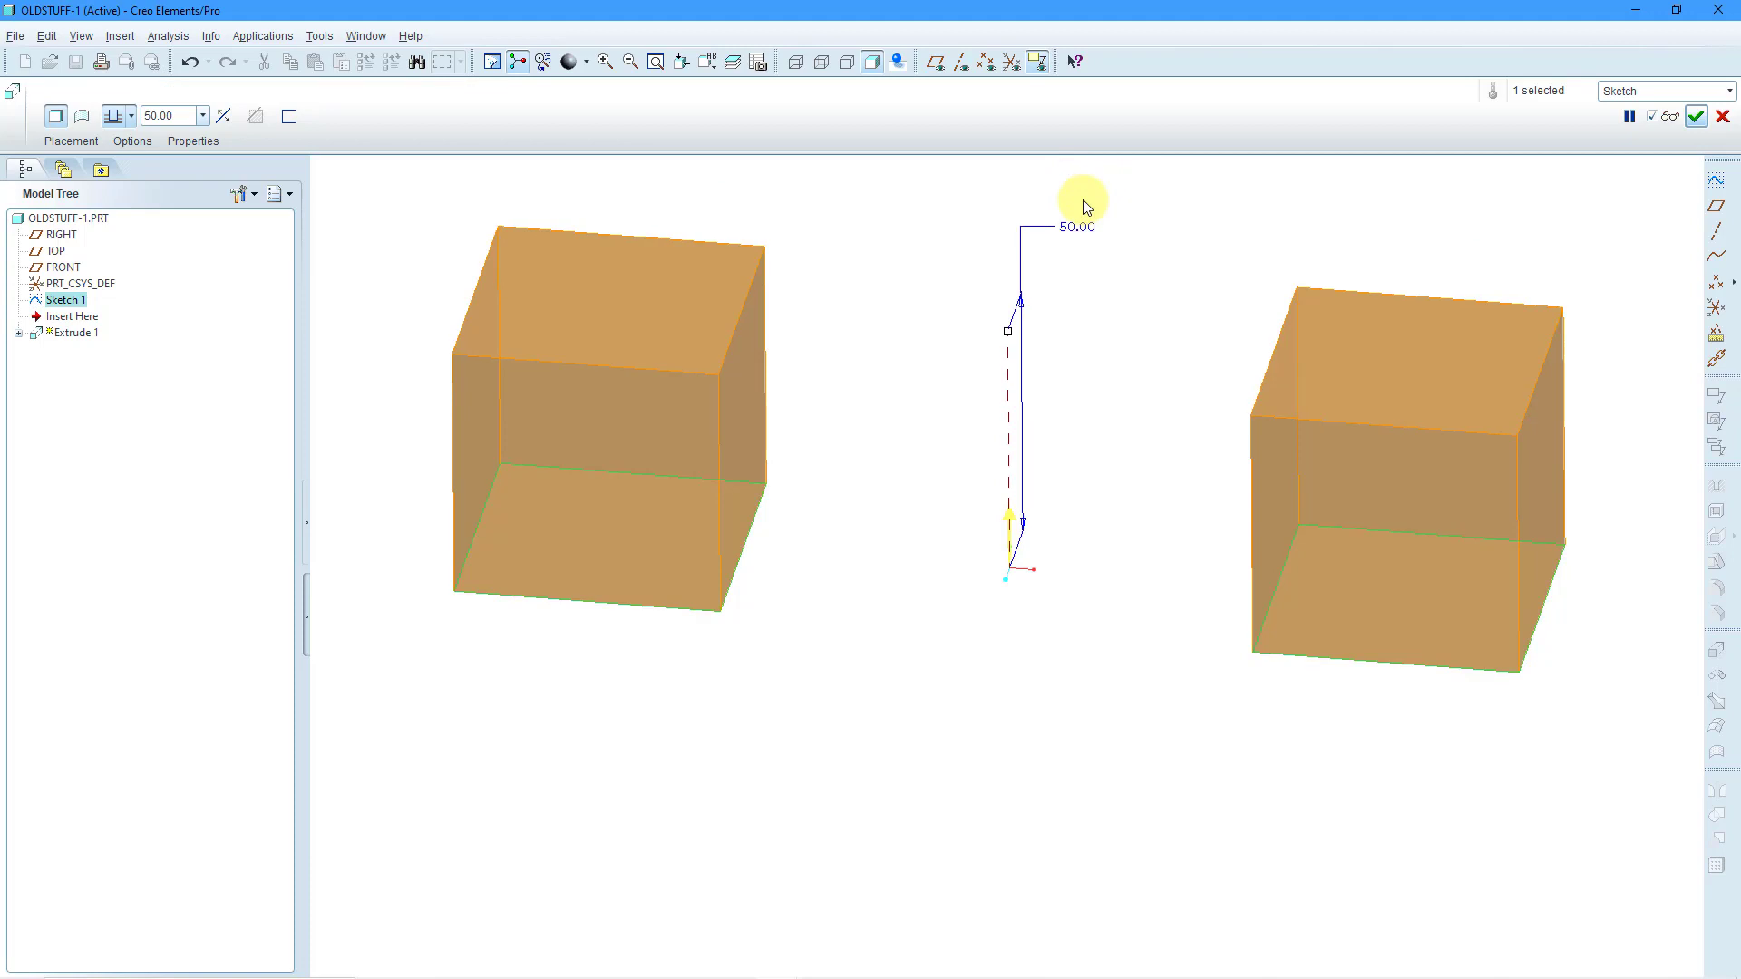
left_click(1696, 118)
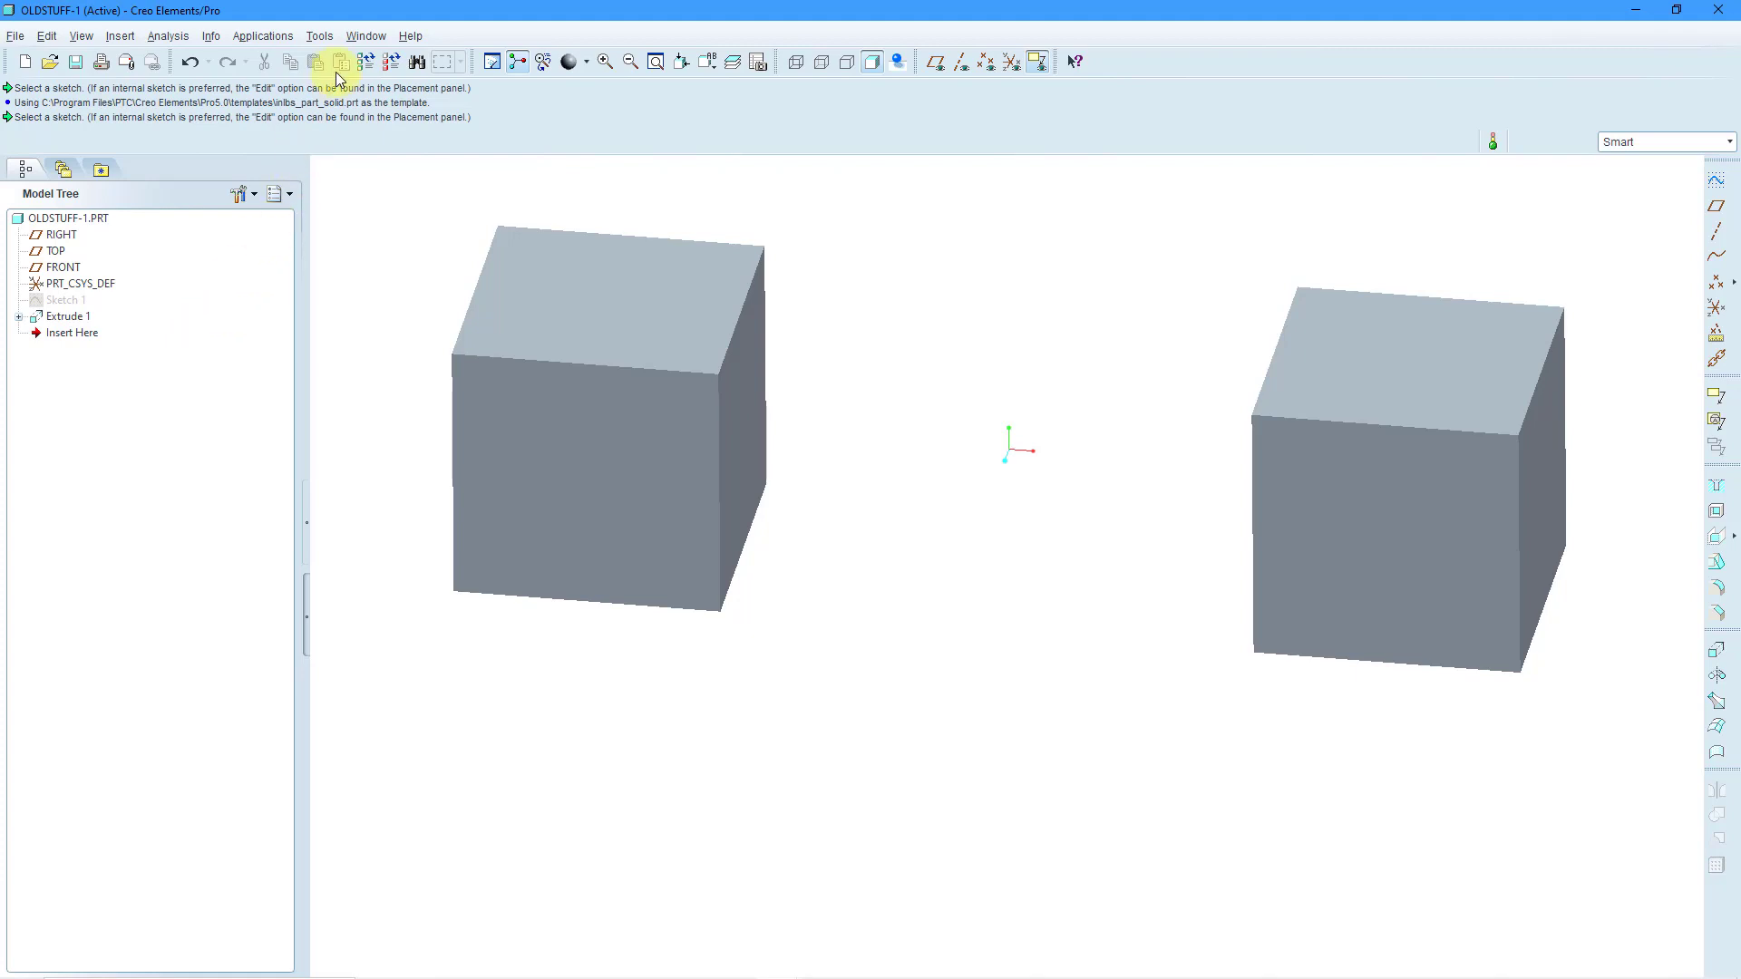
Switch to OLDSTUFF-2 and start a pattern of the cylinder extrusion with datum planes shown.
left_click(362, 34)
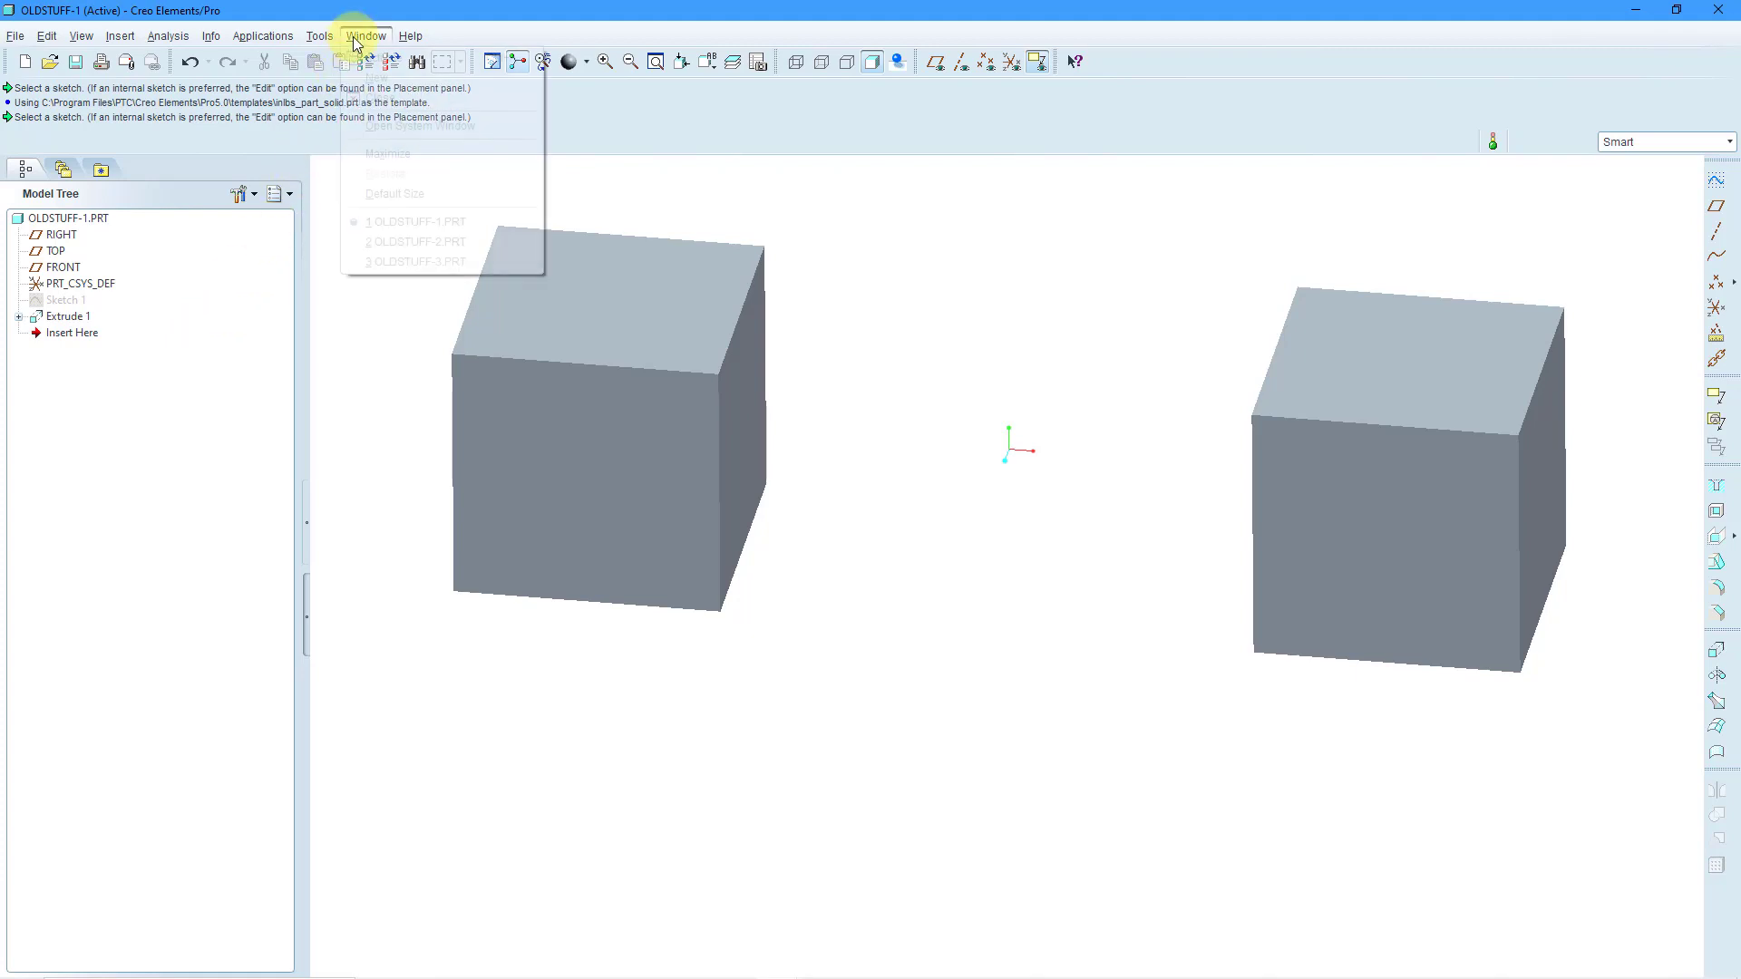
left_click(384, 241)
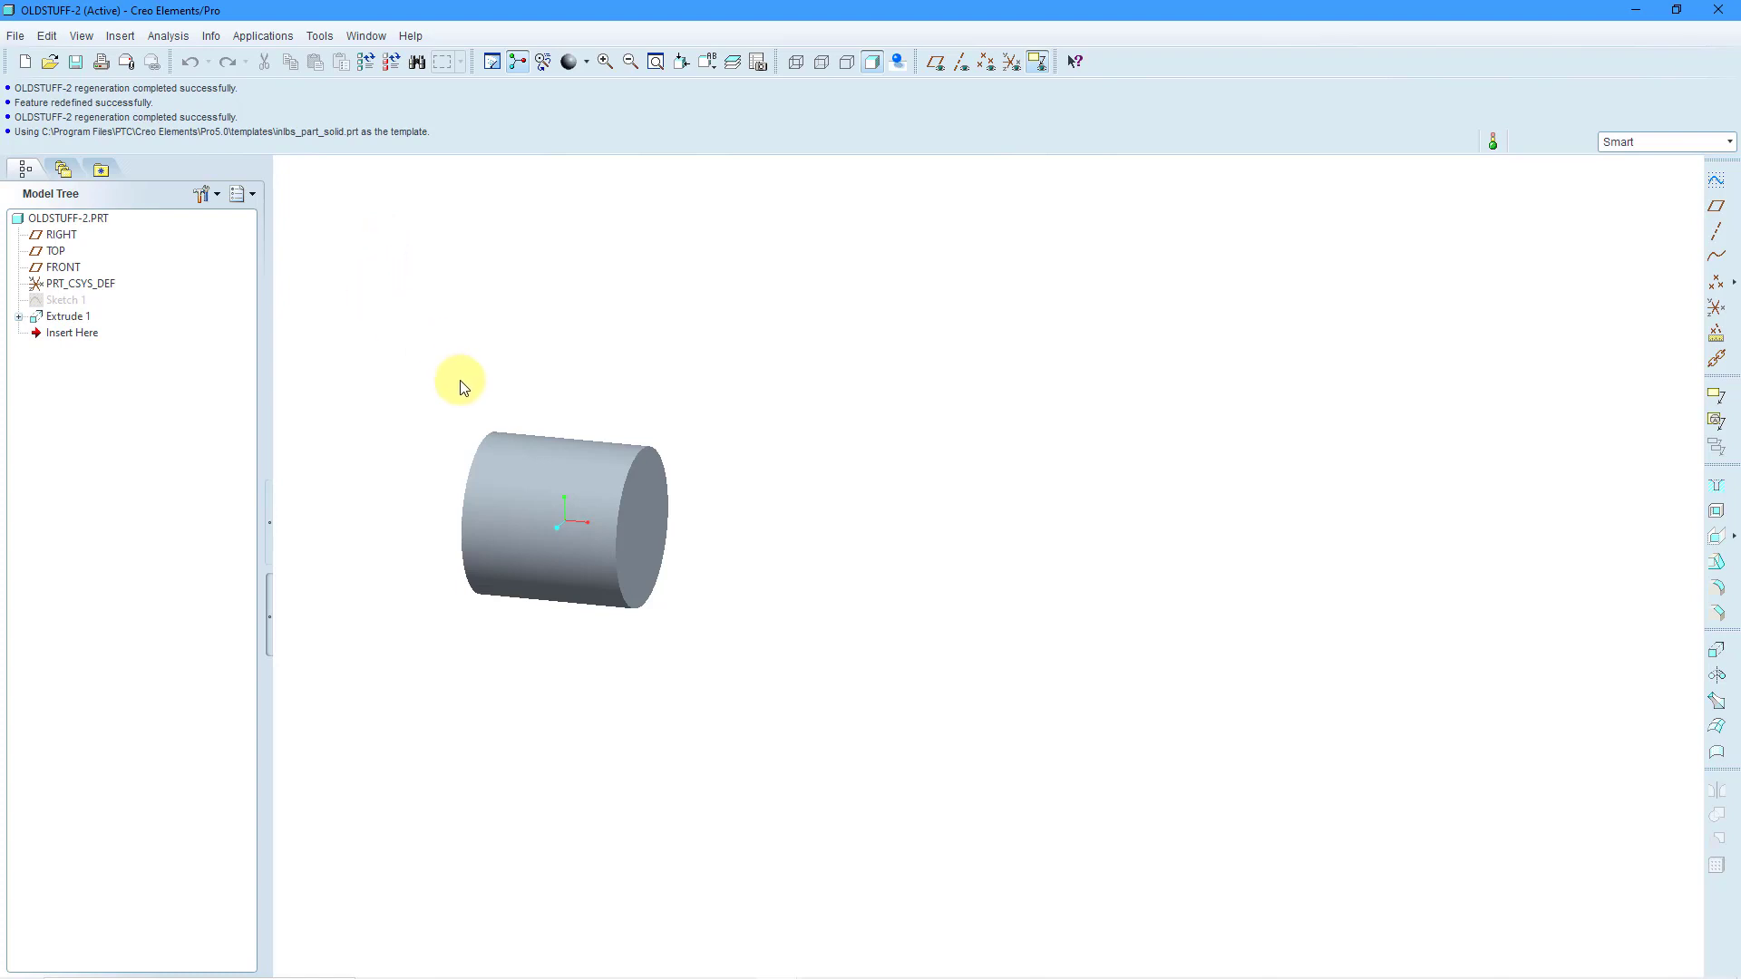
left_click(487, 438)
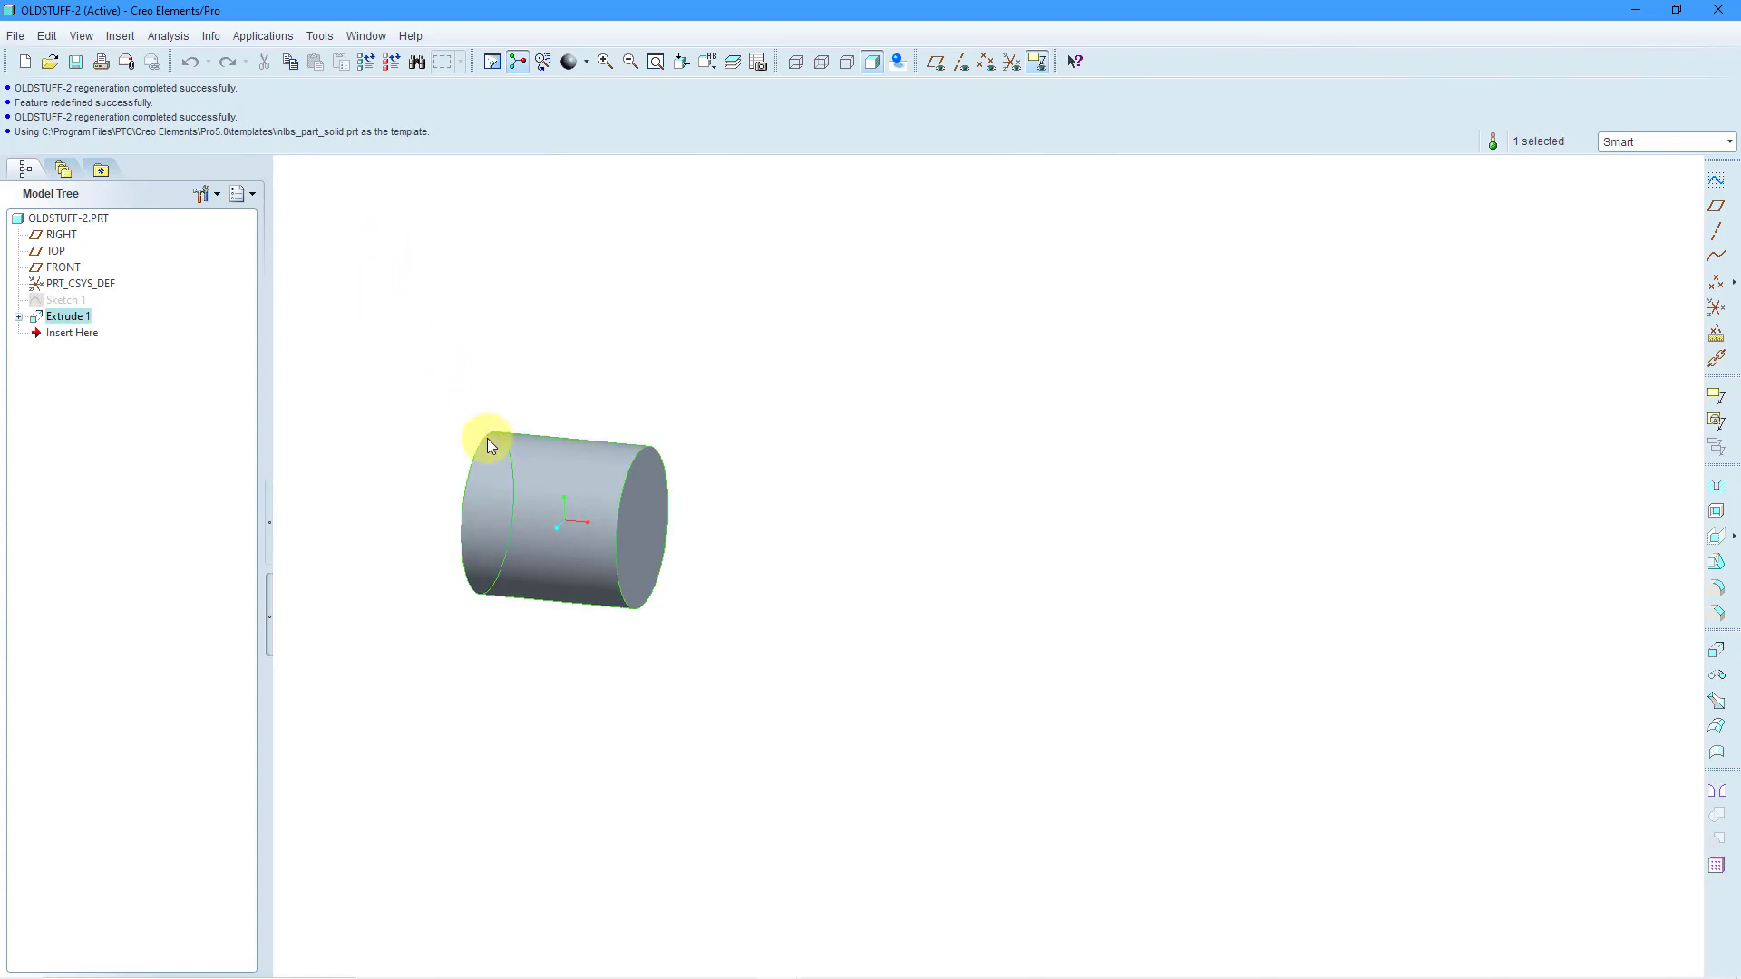
right_click(487, 293)
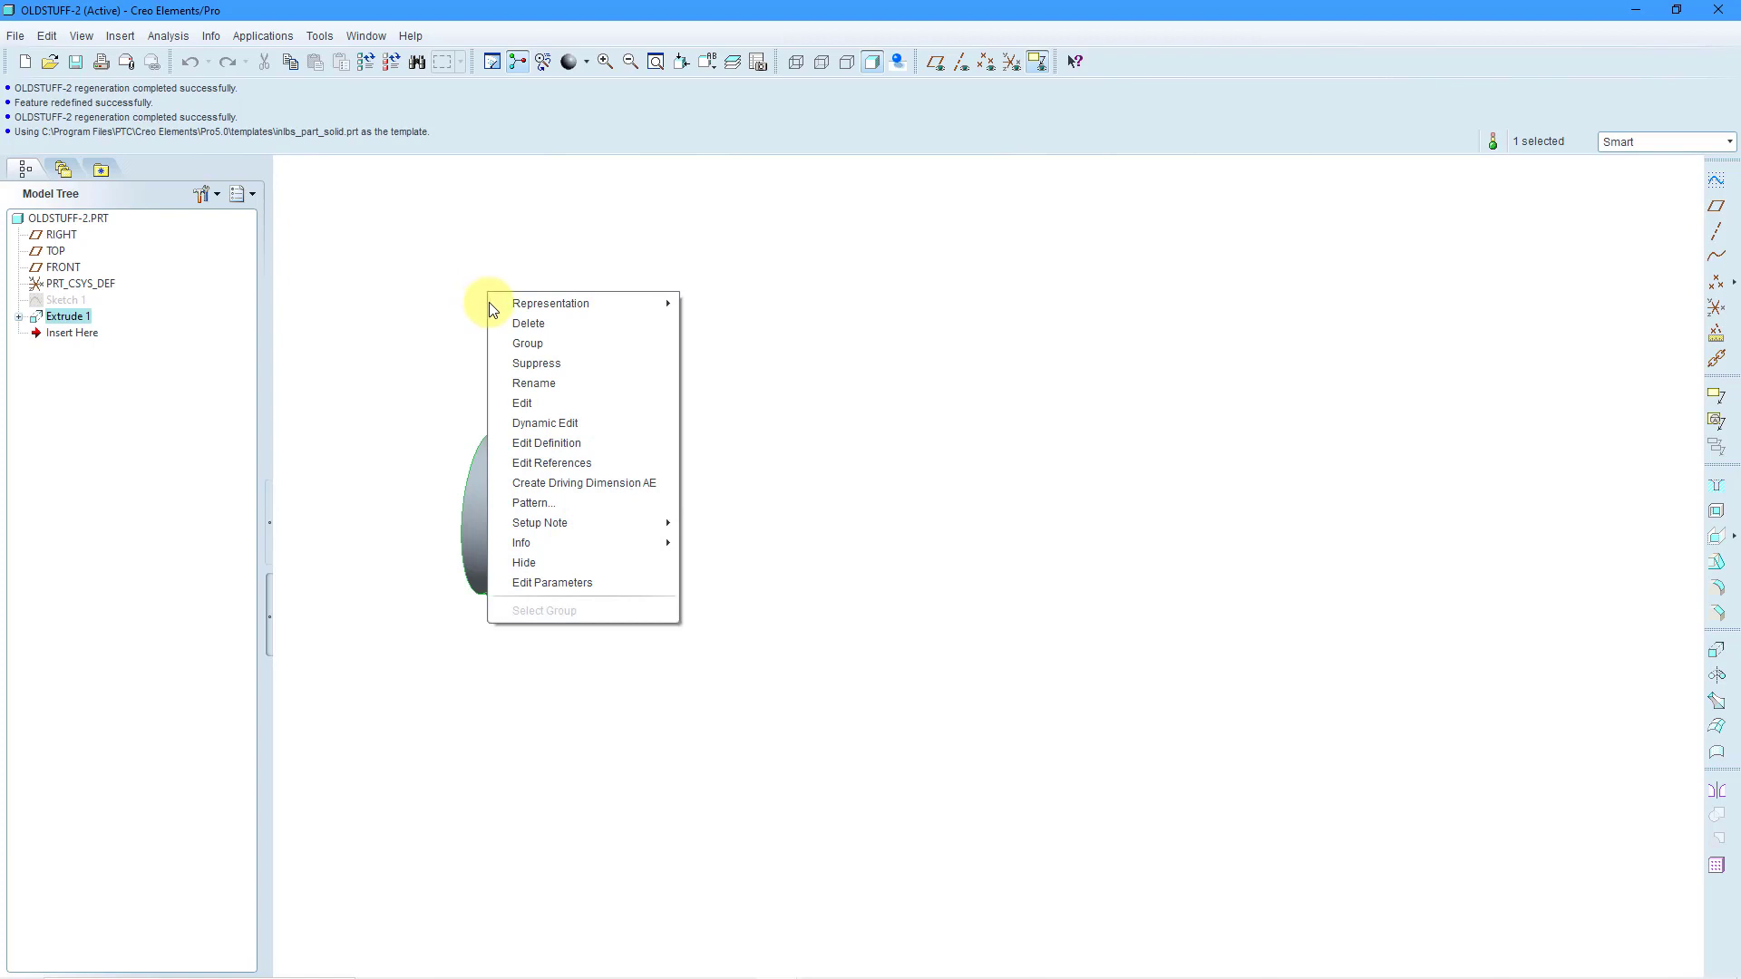
left_click(557, 503)
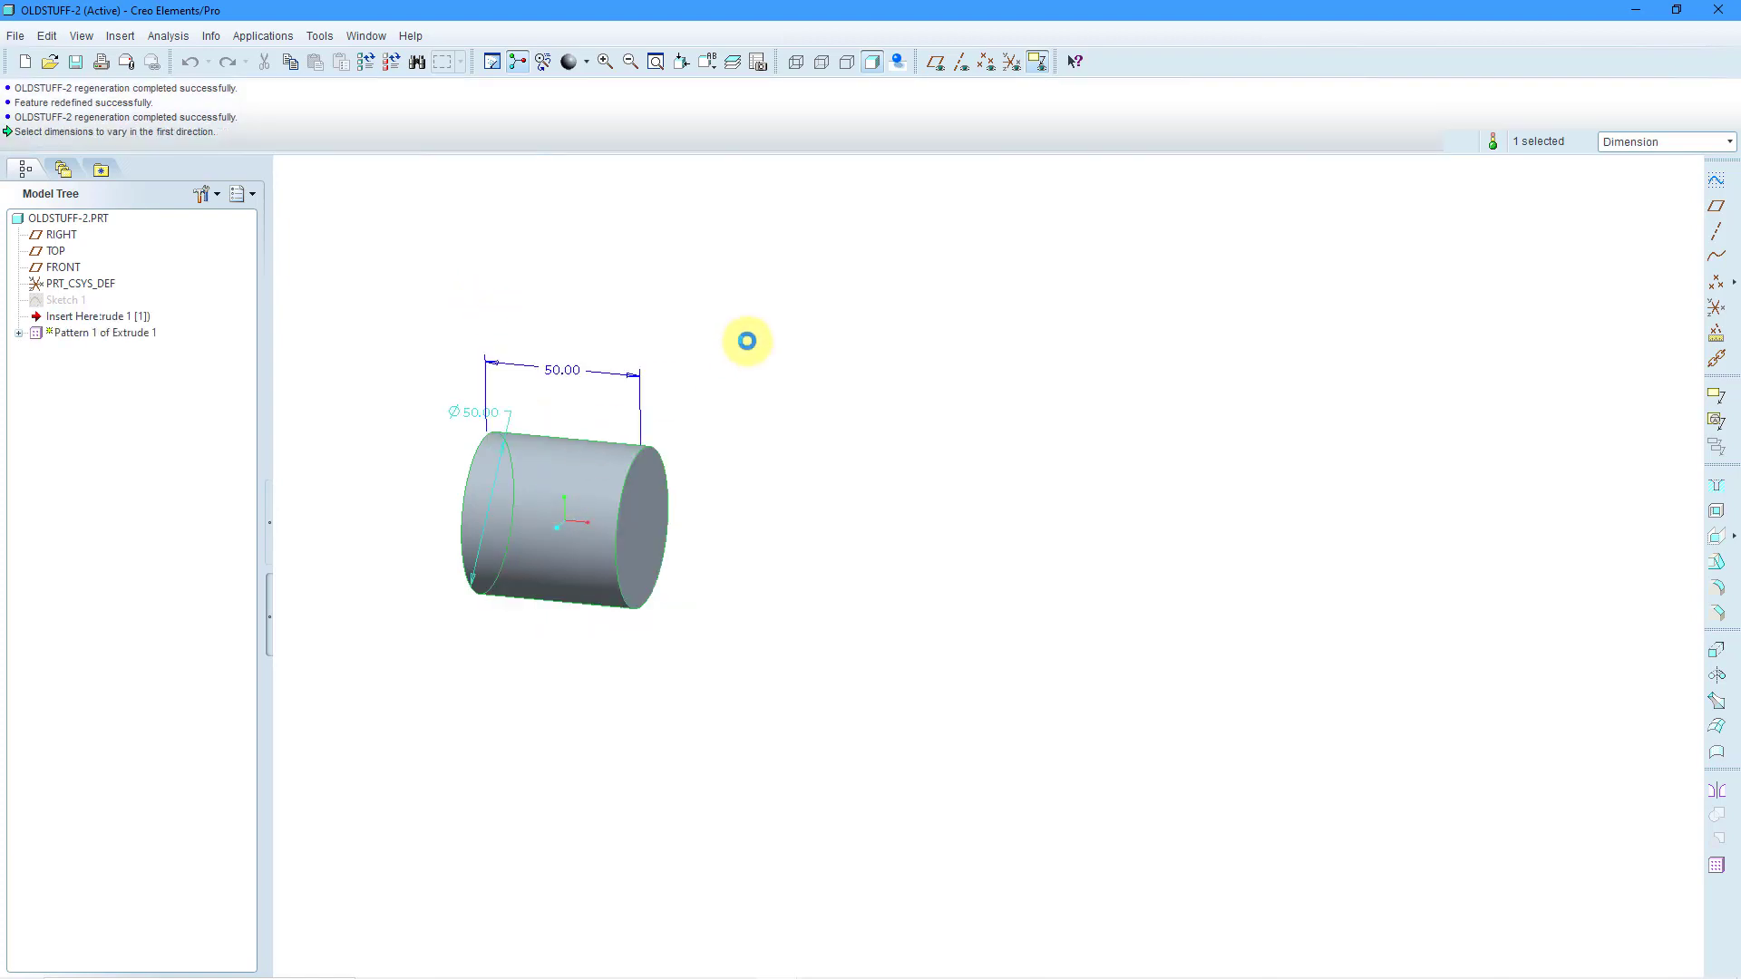
left_click(961, 62)
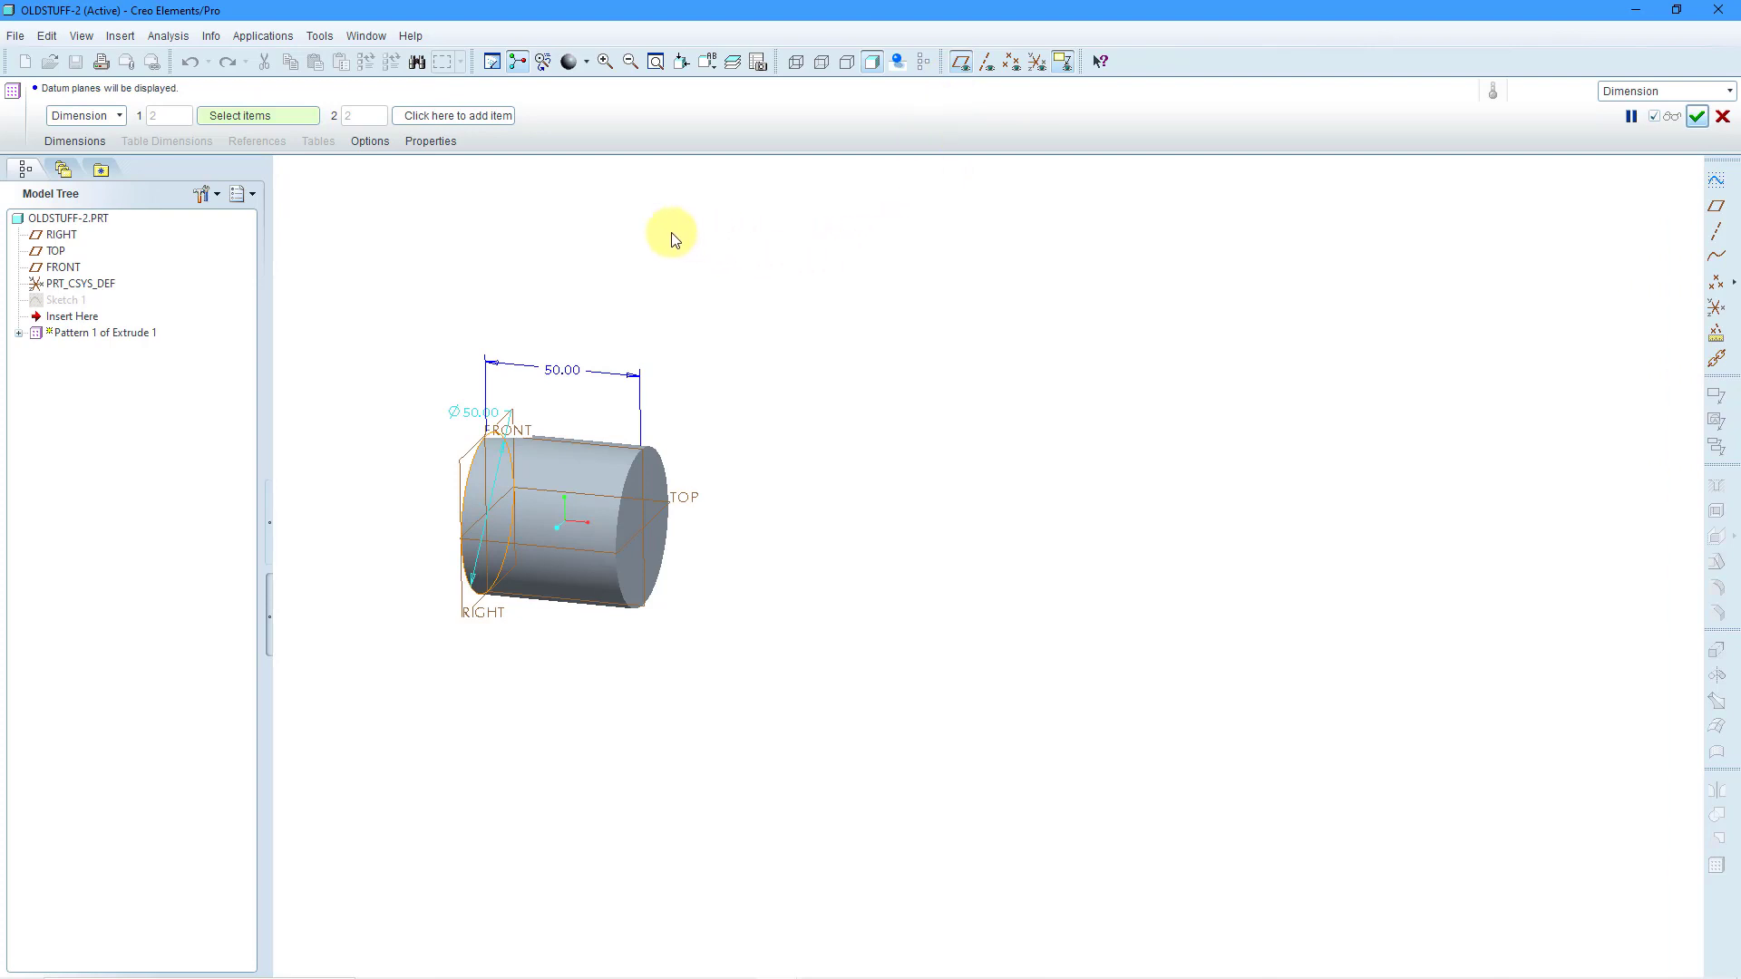
Make it a direction pattern along the RIGHT plane with 100 spacing.
left_click(117, 115)
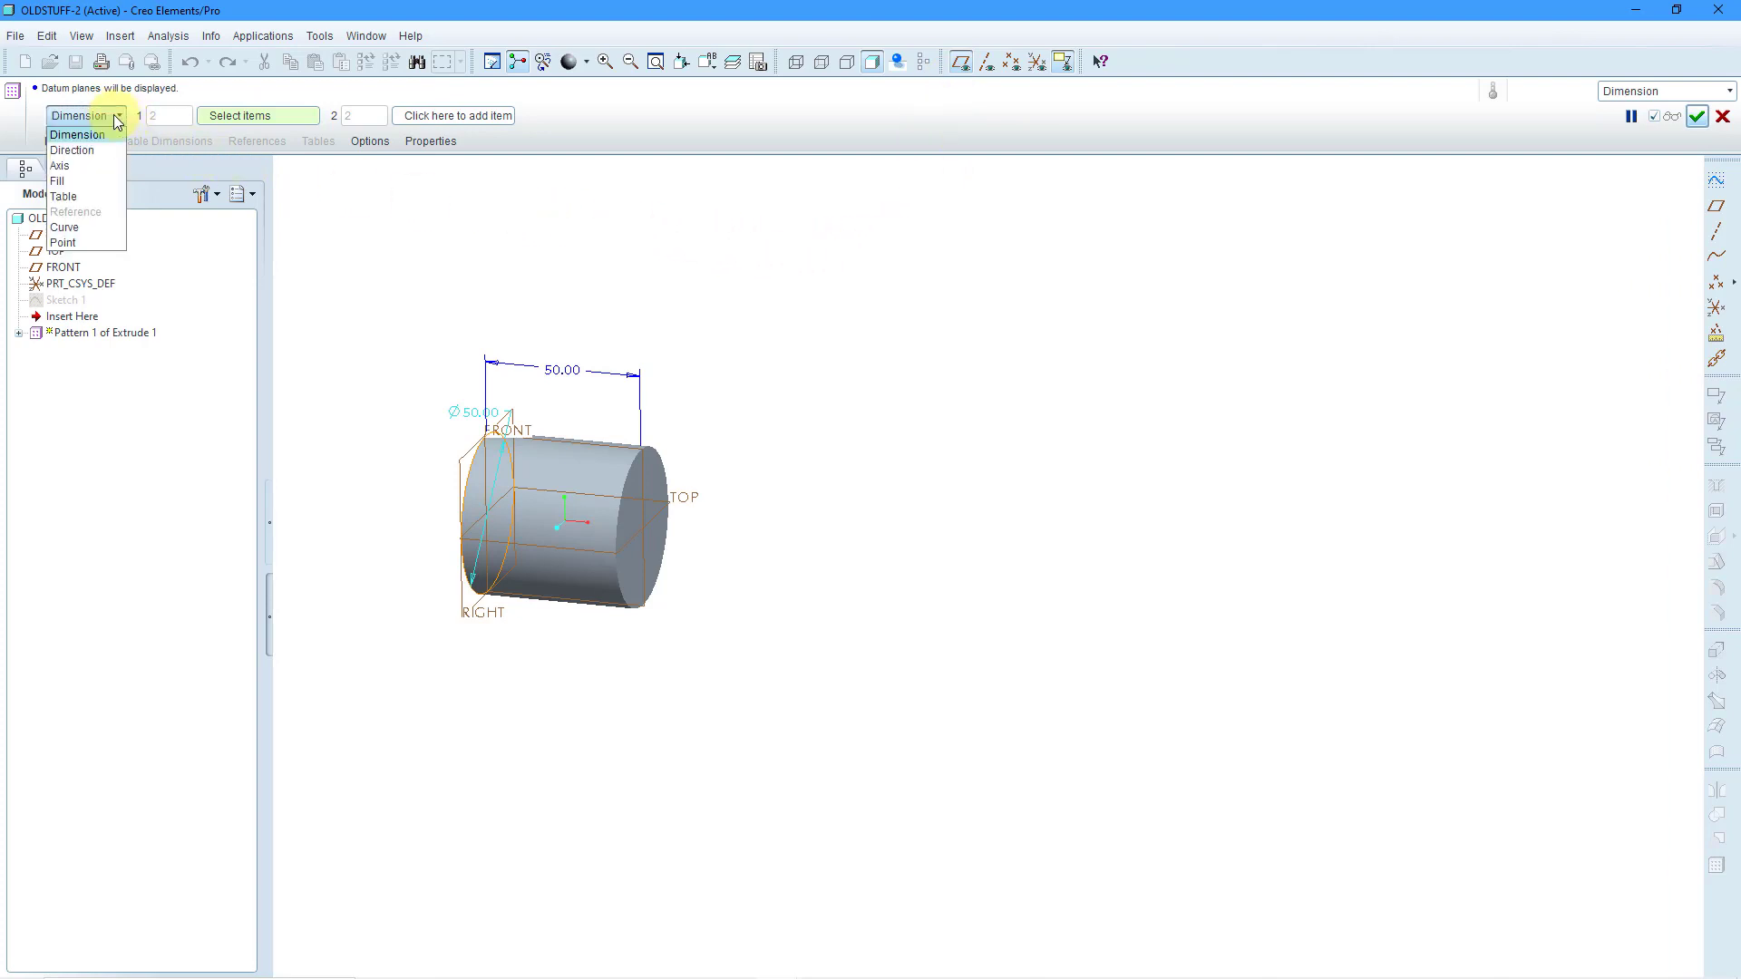
left_click(77, 150)
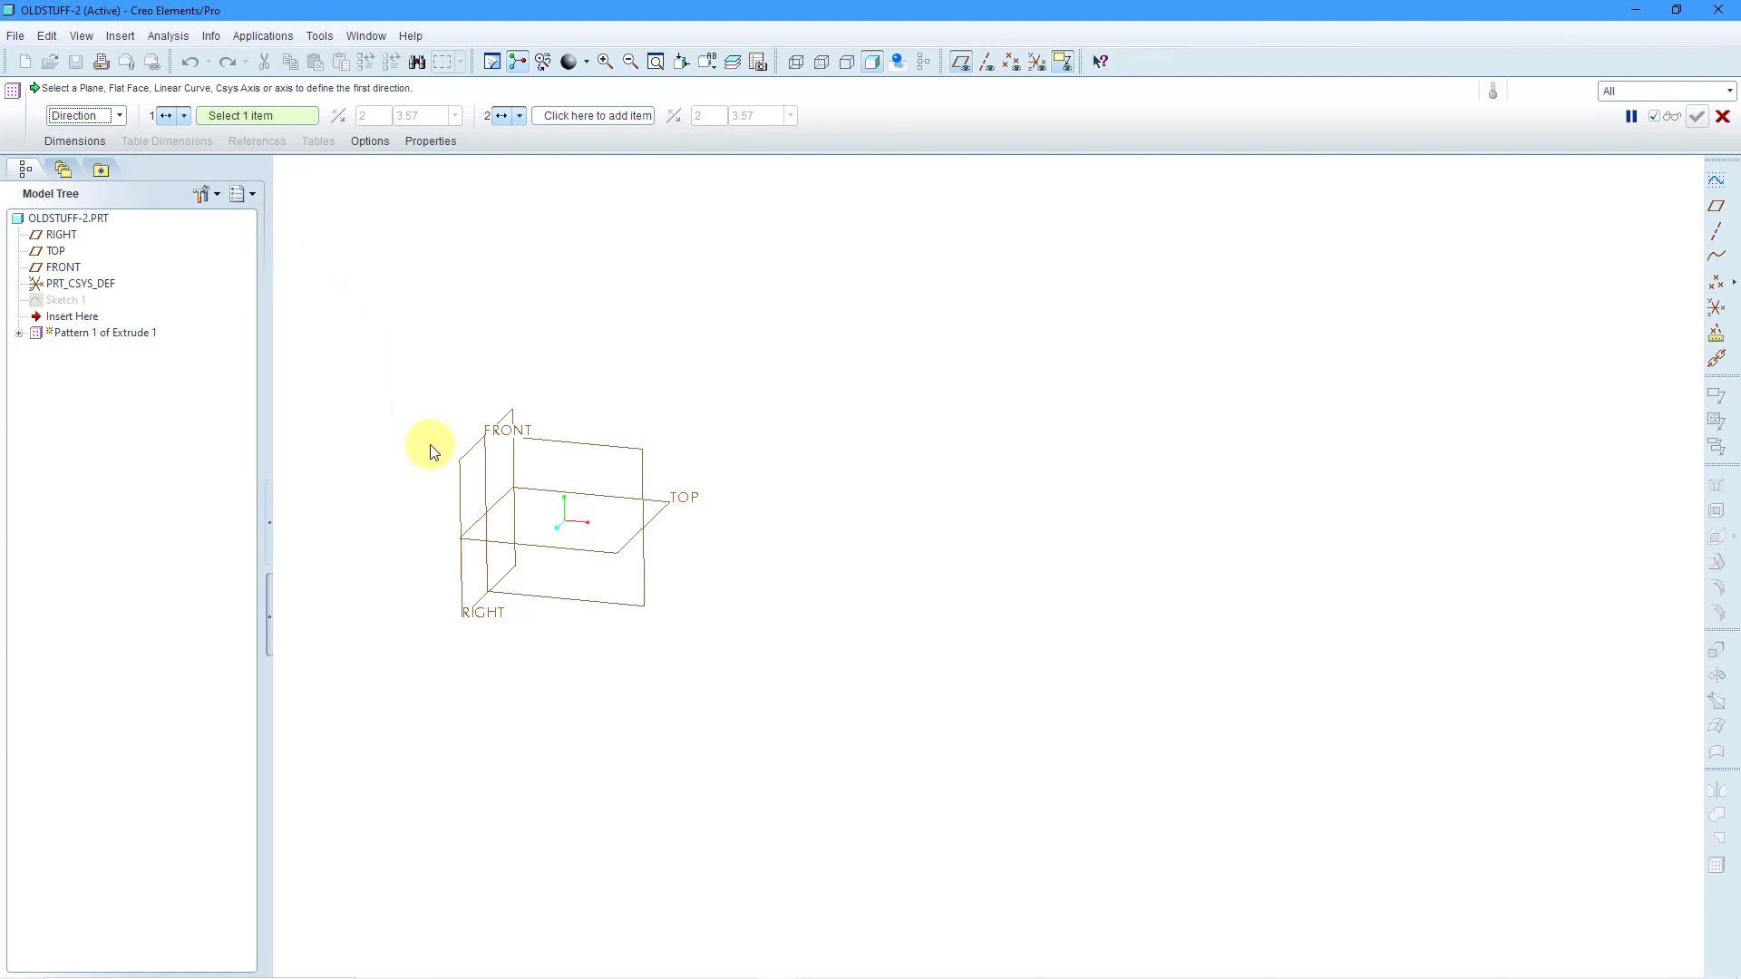
left_click(456, 462)
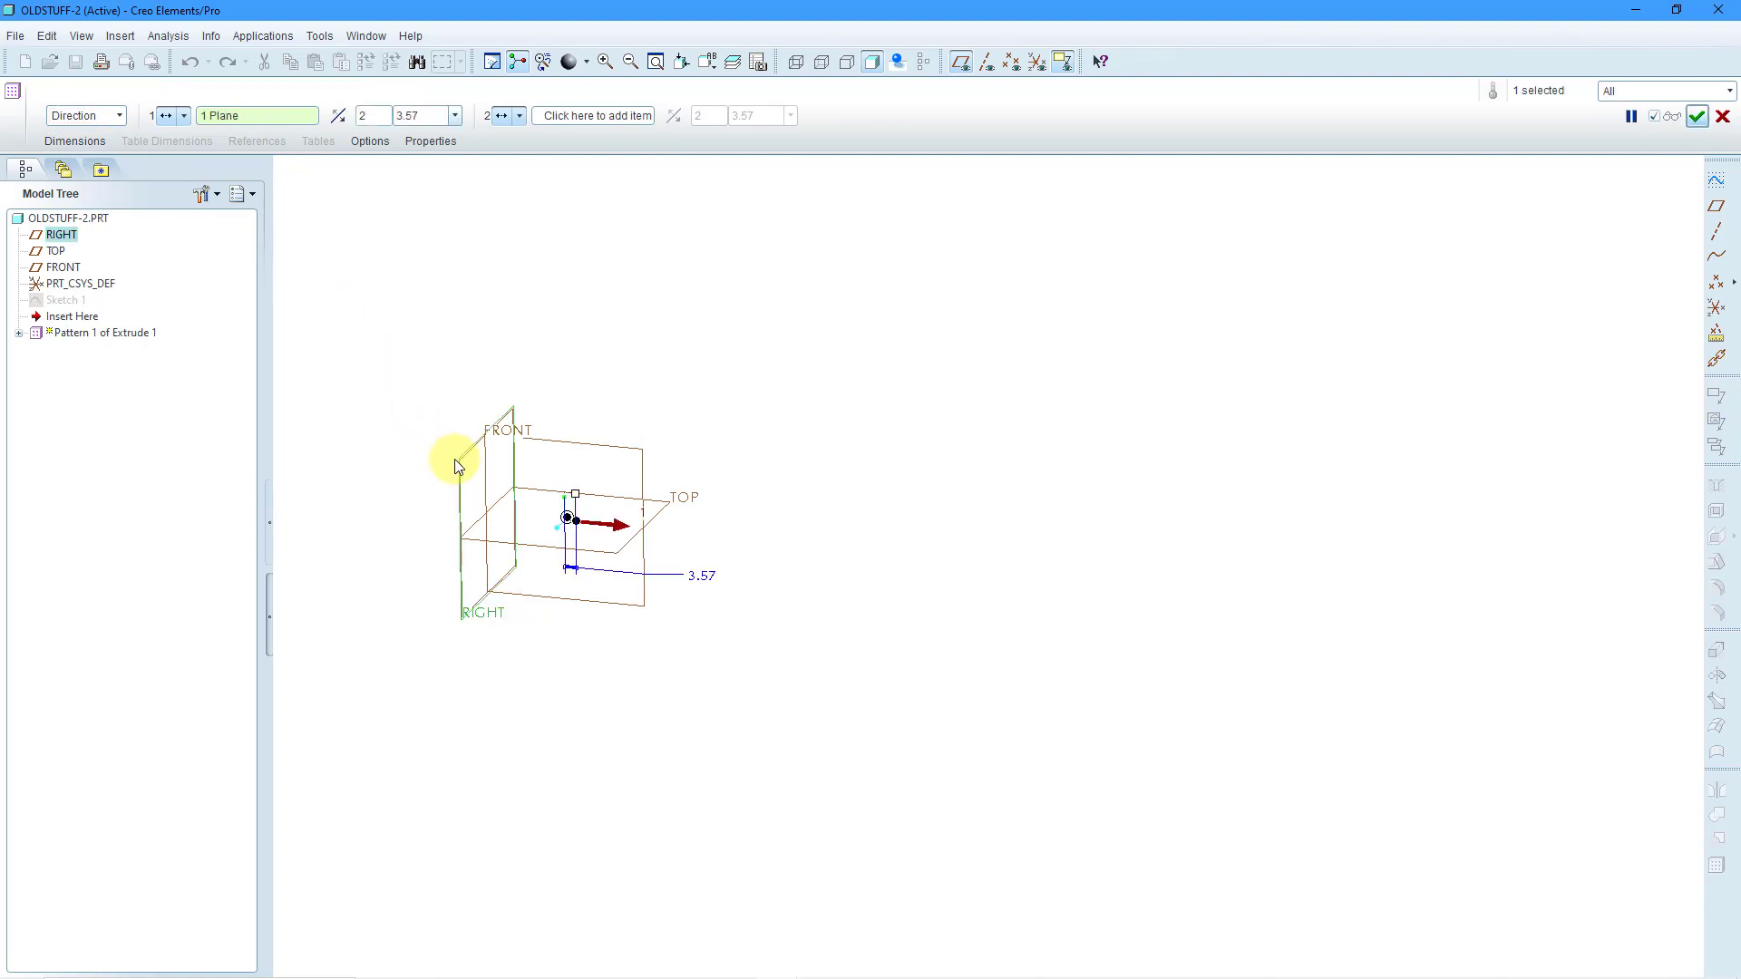
left_click_drag(575, 494, 779, 513)
double_click(910, 604)
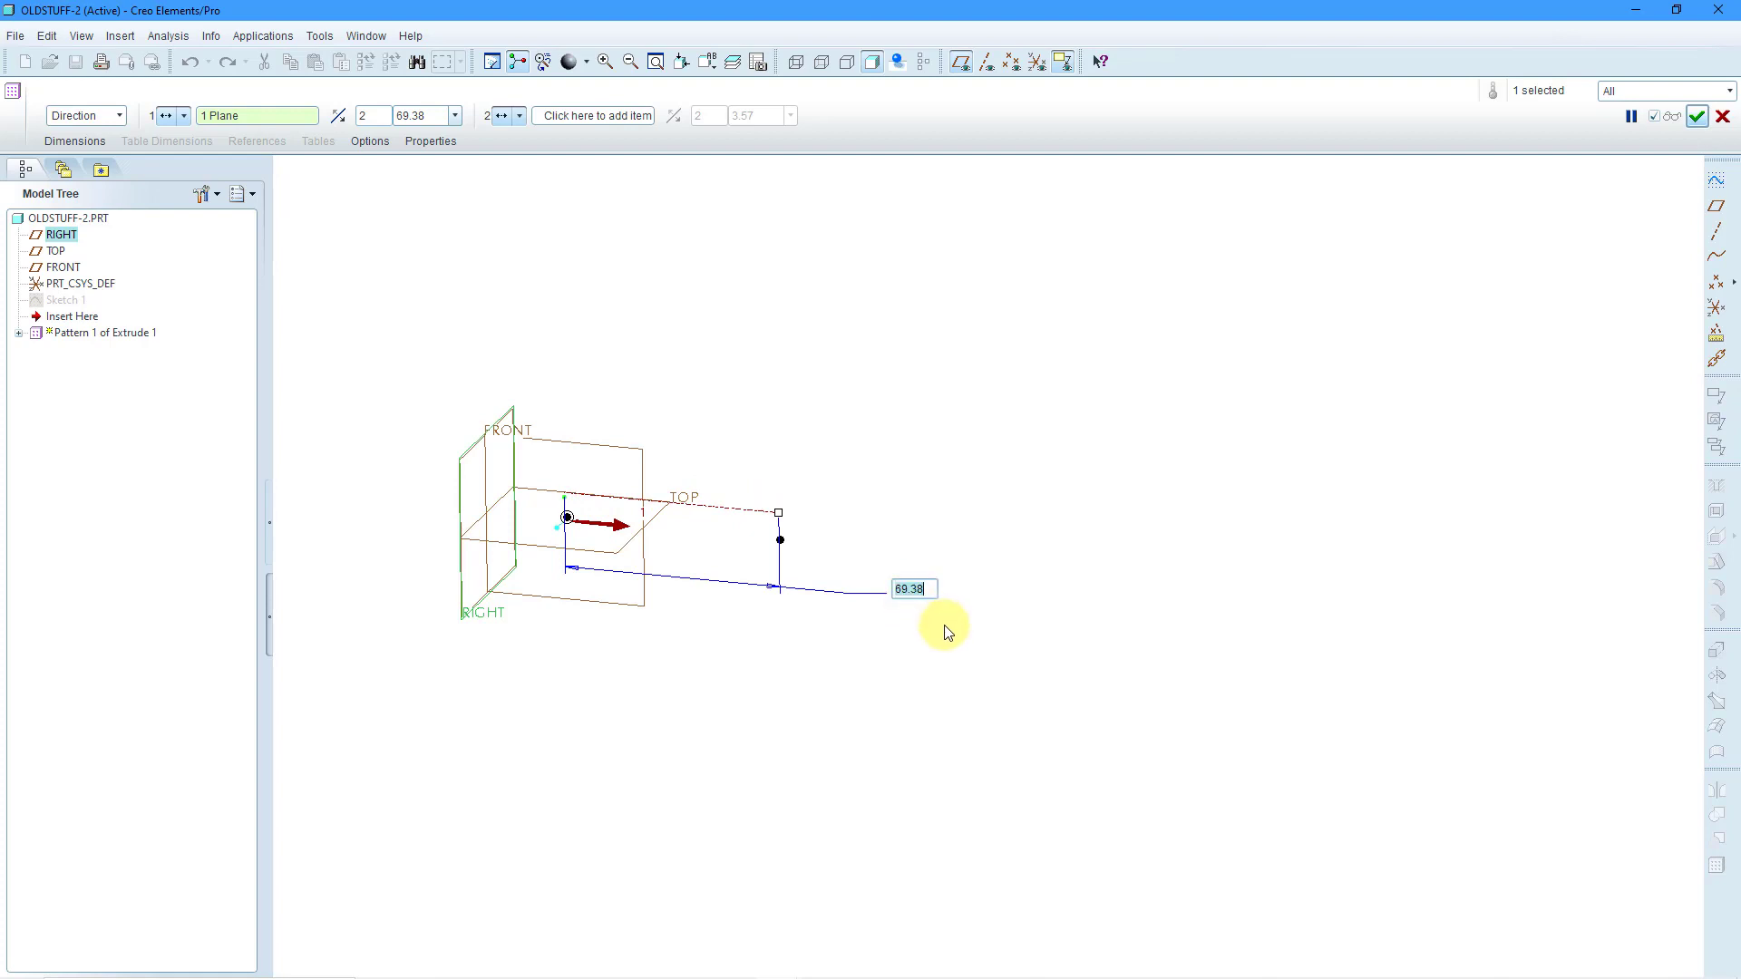
type("100")
key("Return")
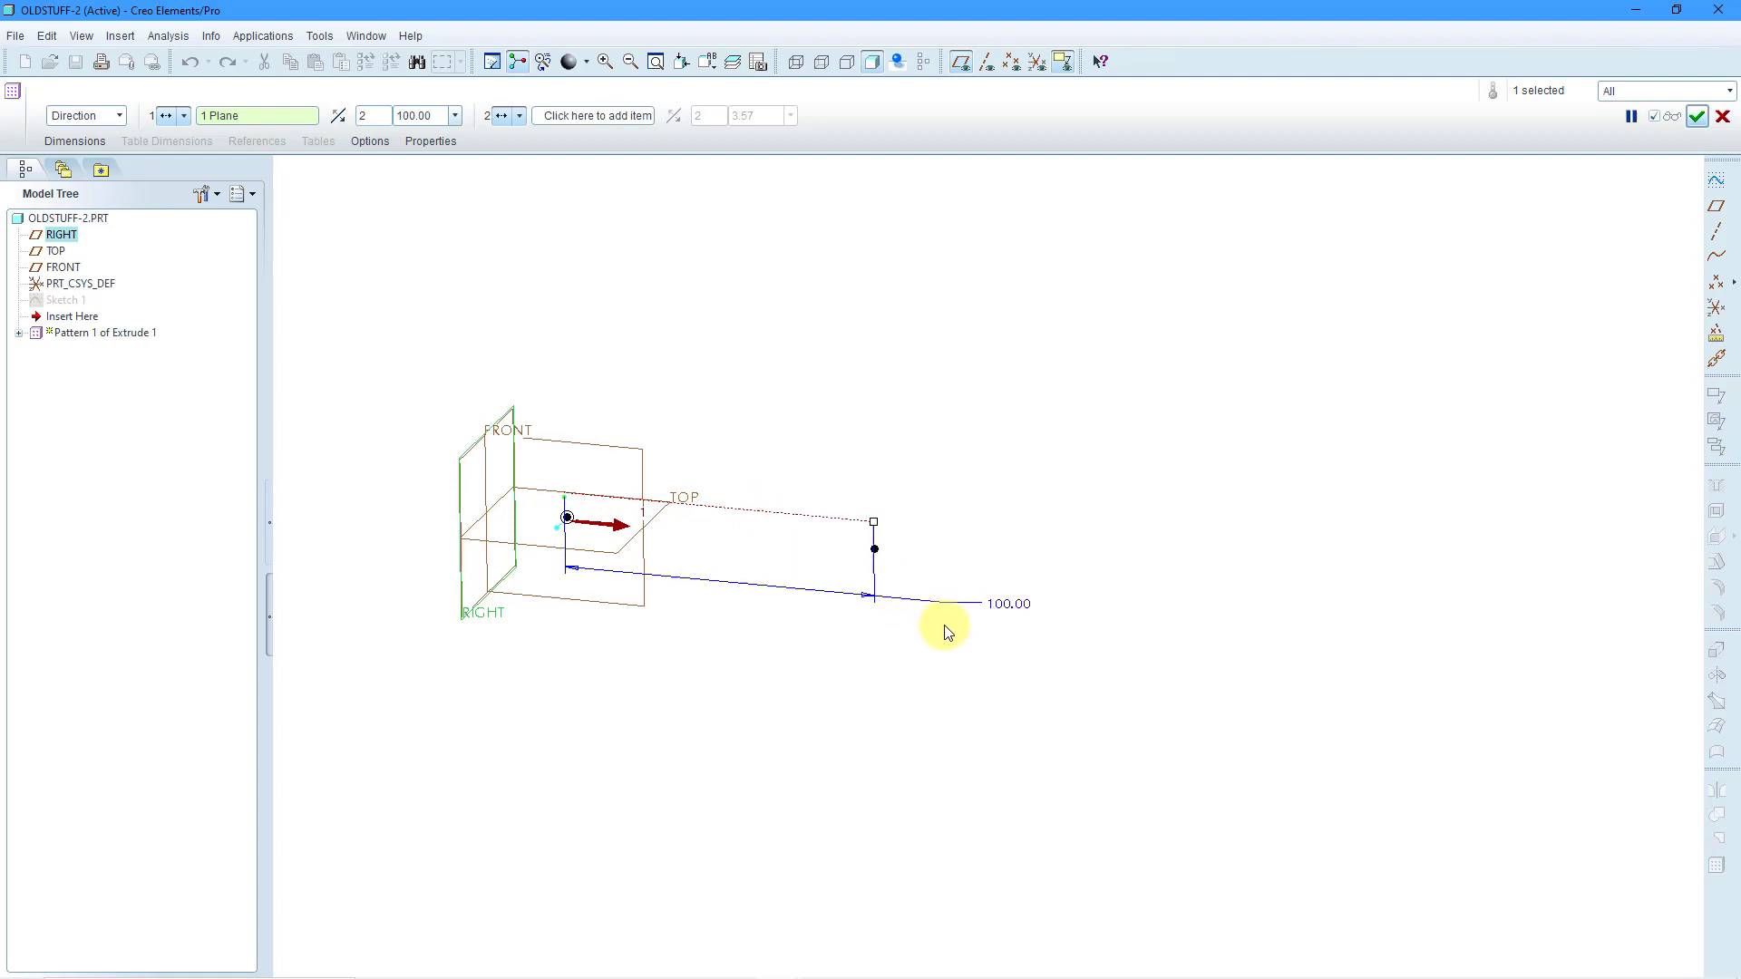
Set four pattern members, finish the pattern and hide the datum planes.
left_click(373, 116)
key("BackSpace")
type("4")
key("Return")
middle_click(405, 225)
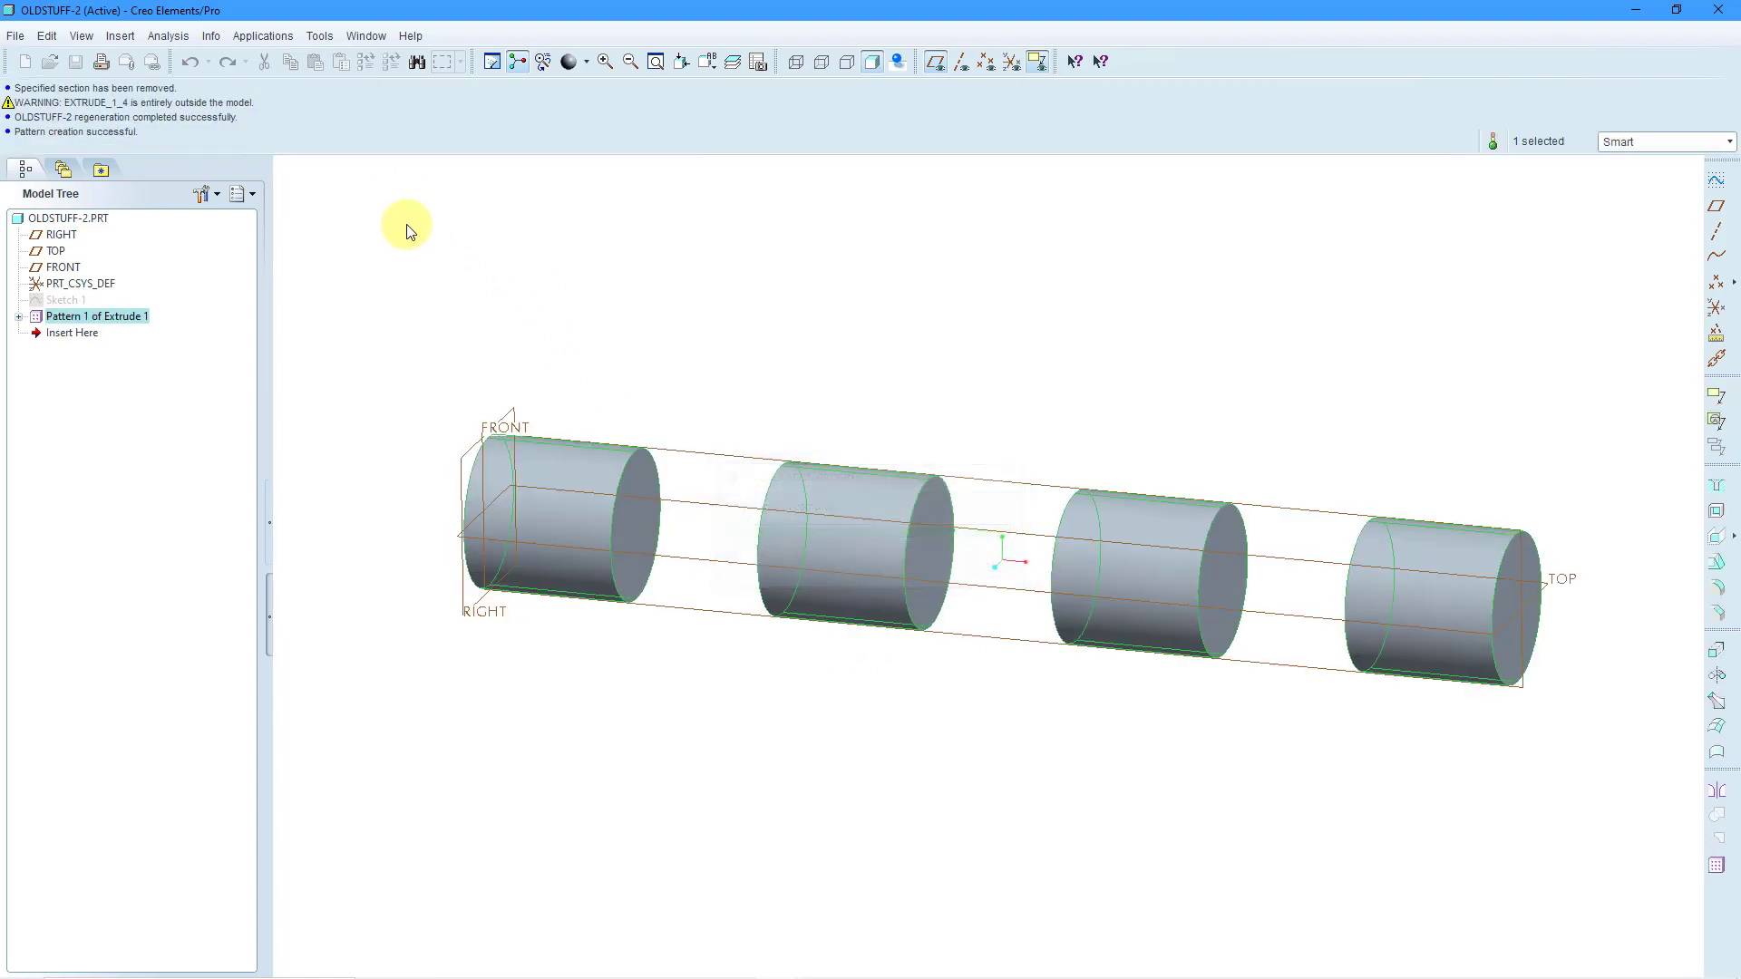
left_click(418, 260)
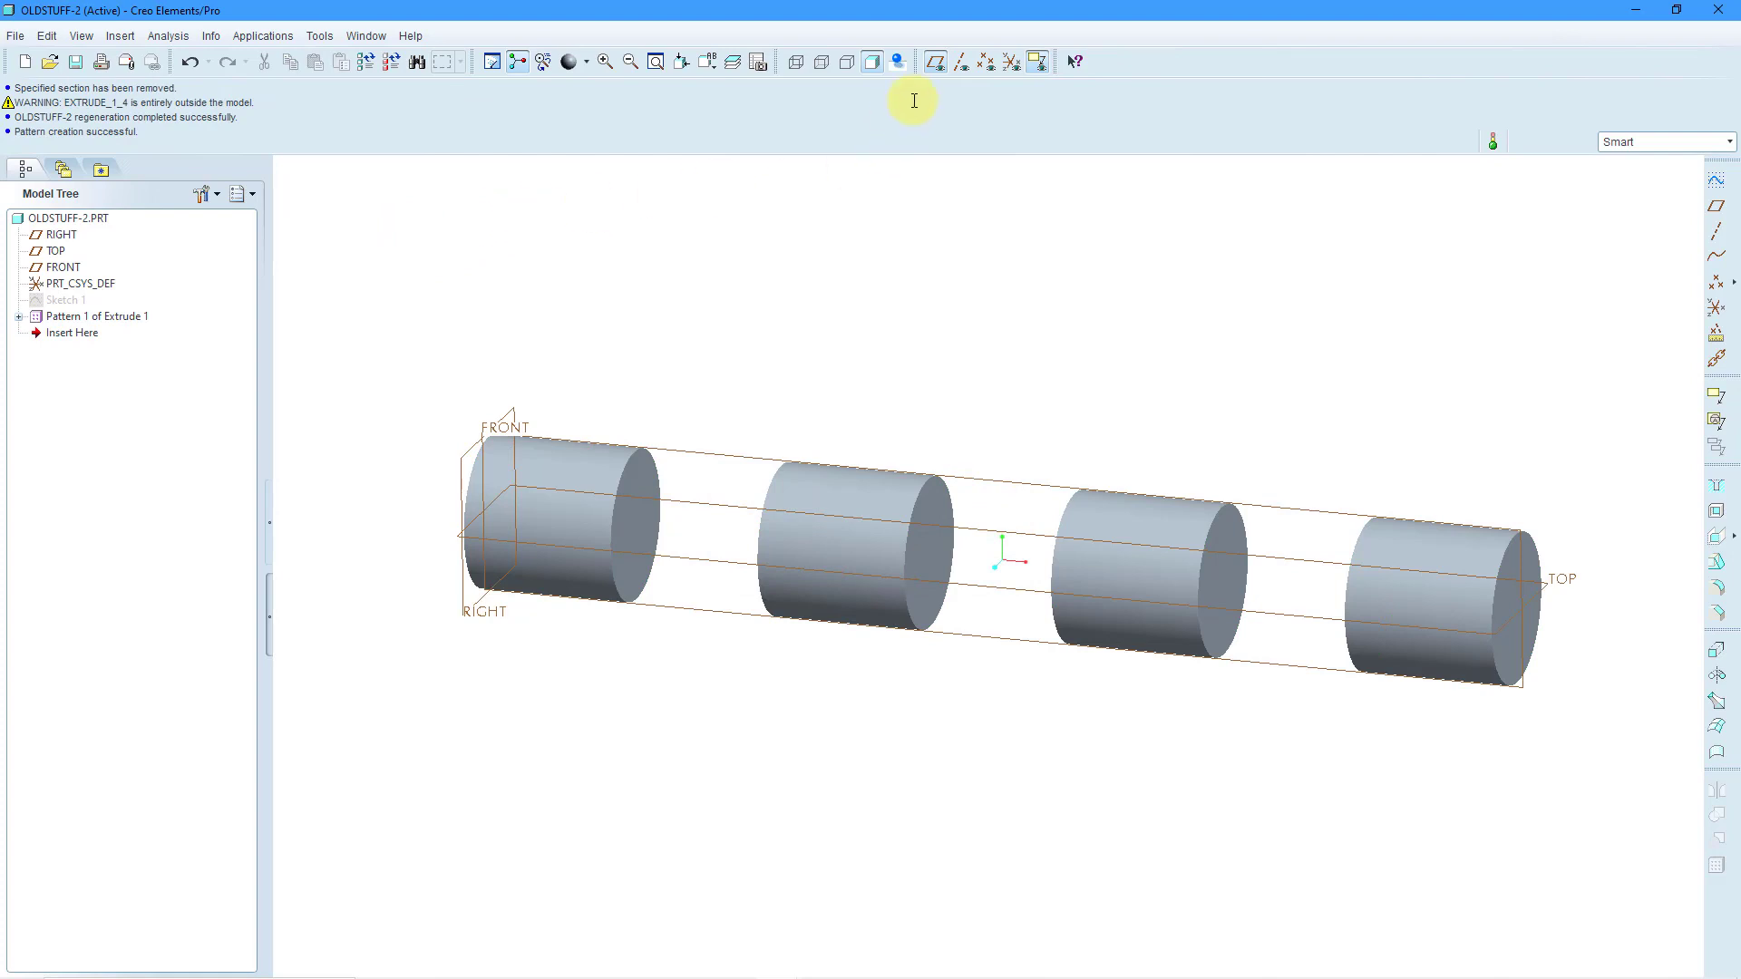
left_click(937, 64)
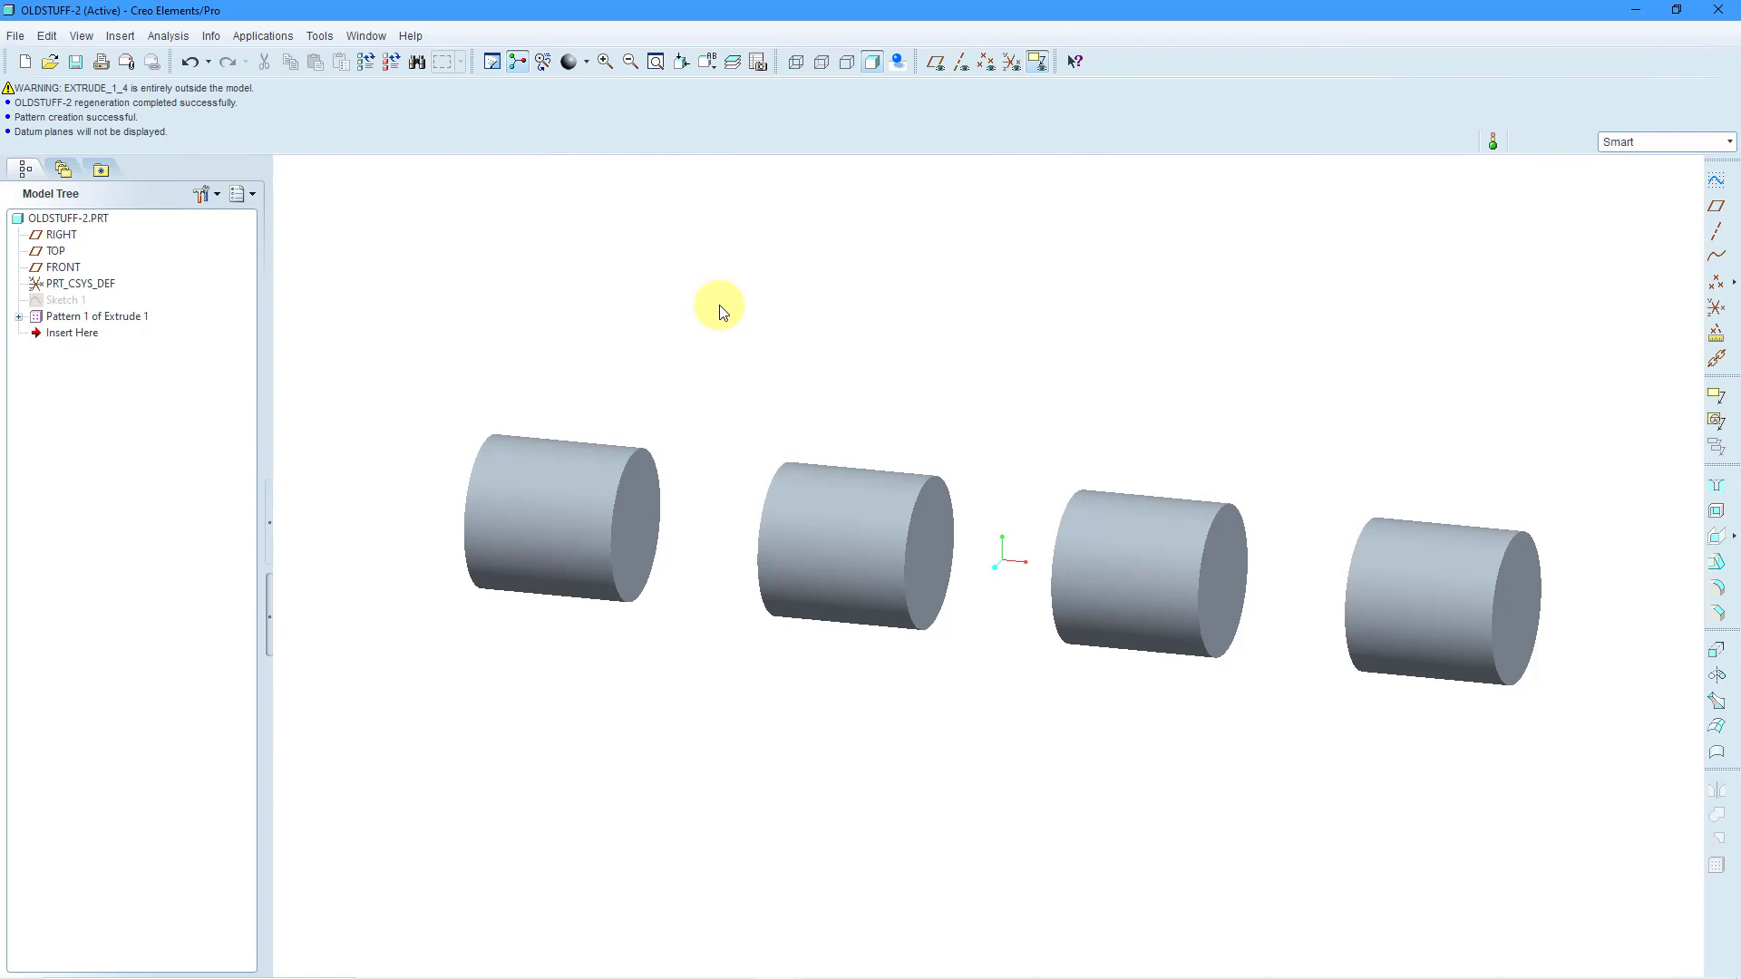
Switch to OLDSTUFF-3 and extrude Sketch 2 flipped downward into the block.
left_click(364, 36)
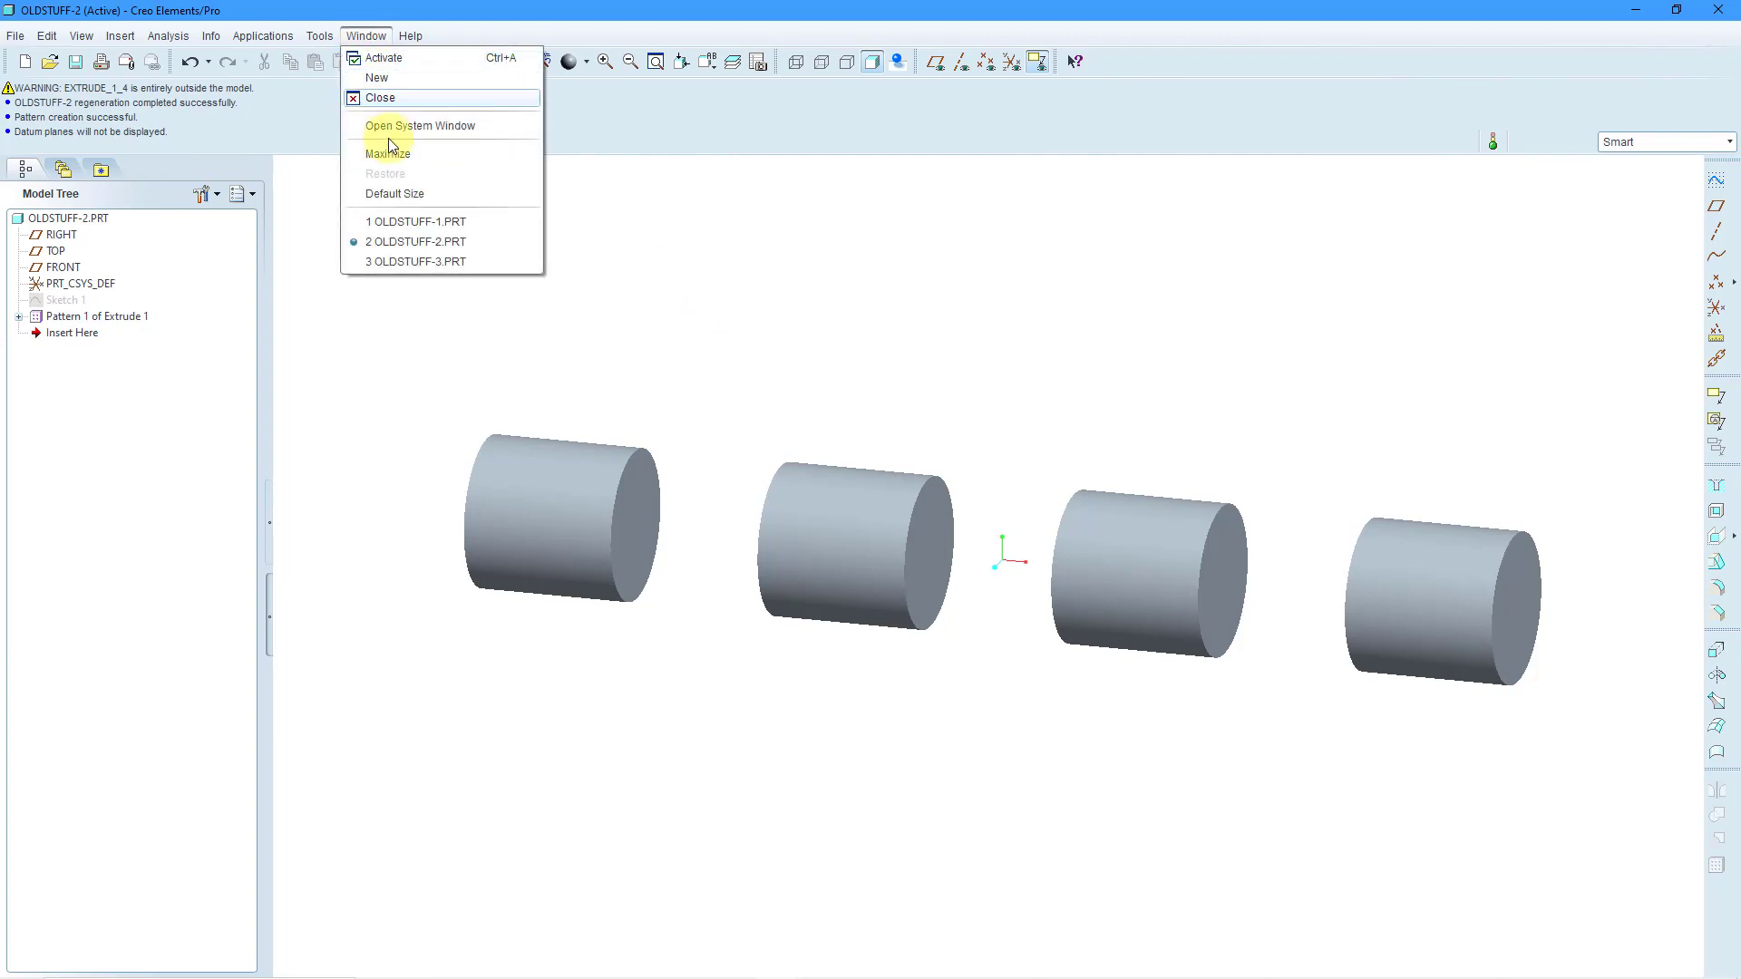
left_click(408, 263)
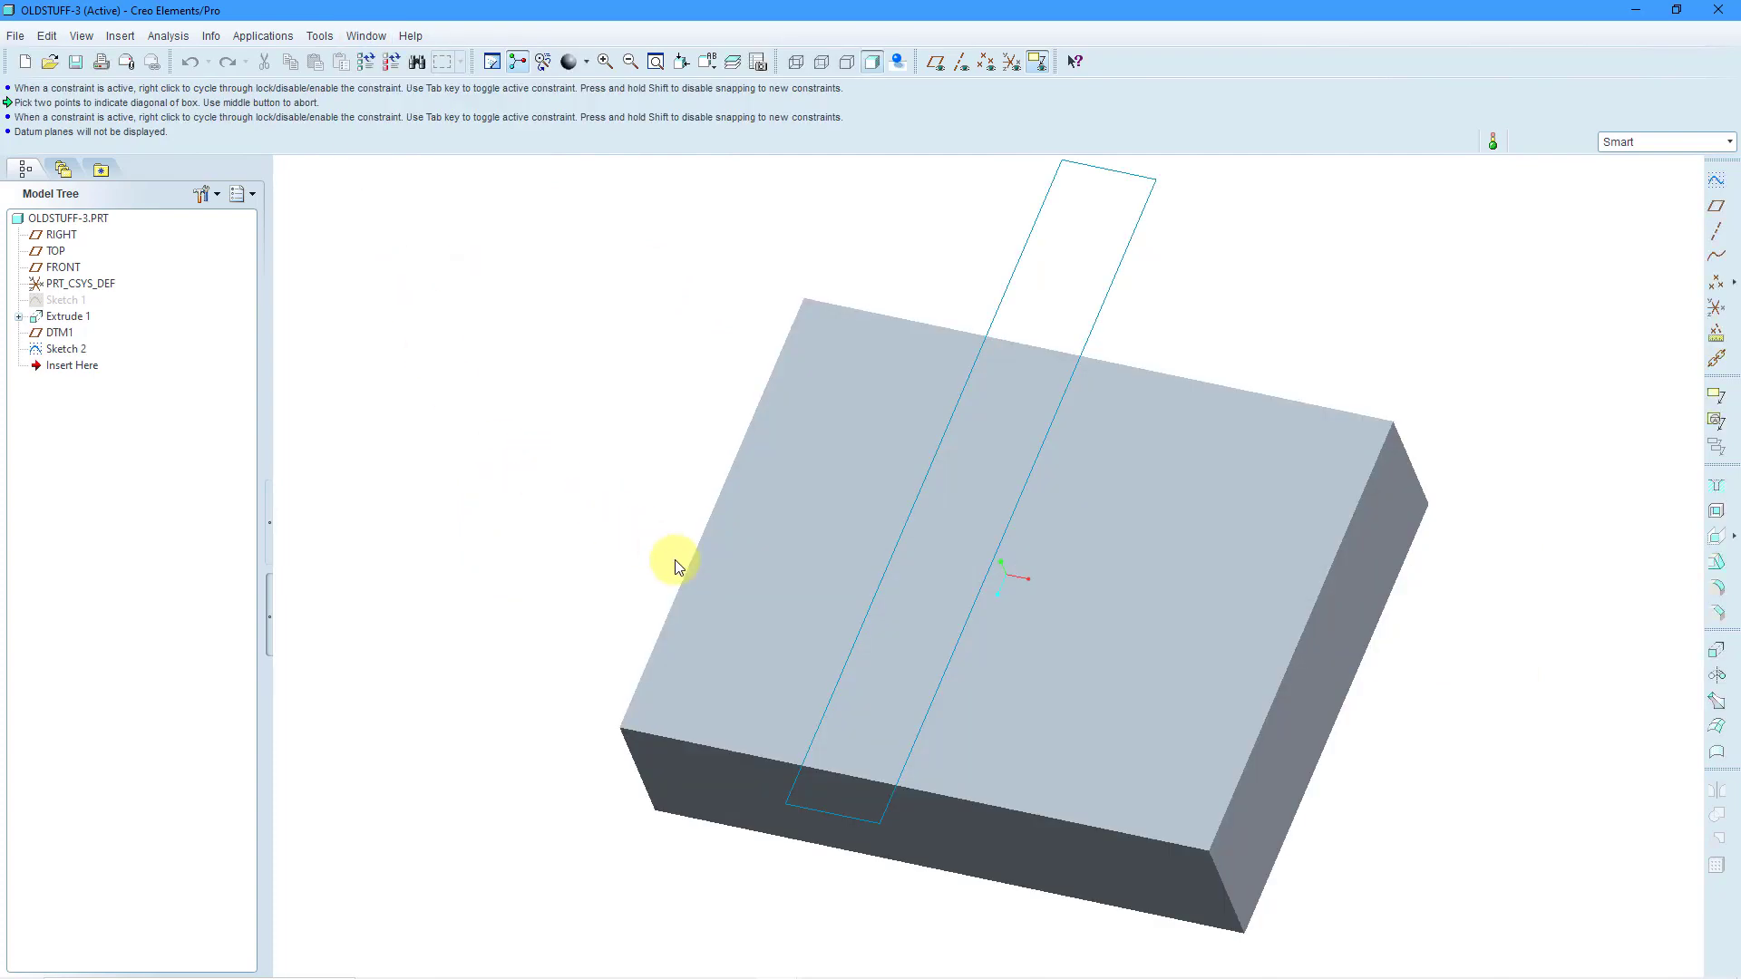
middle_click_drag(681, 563, 680, 502)
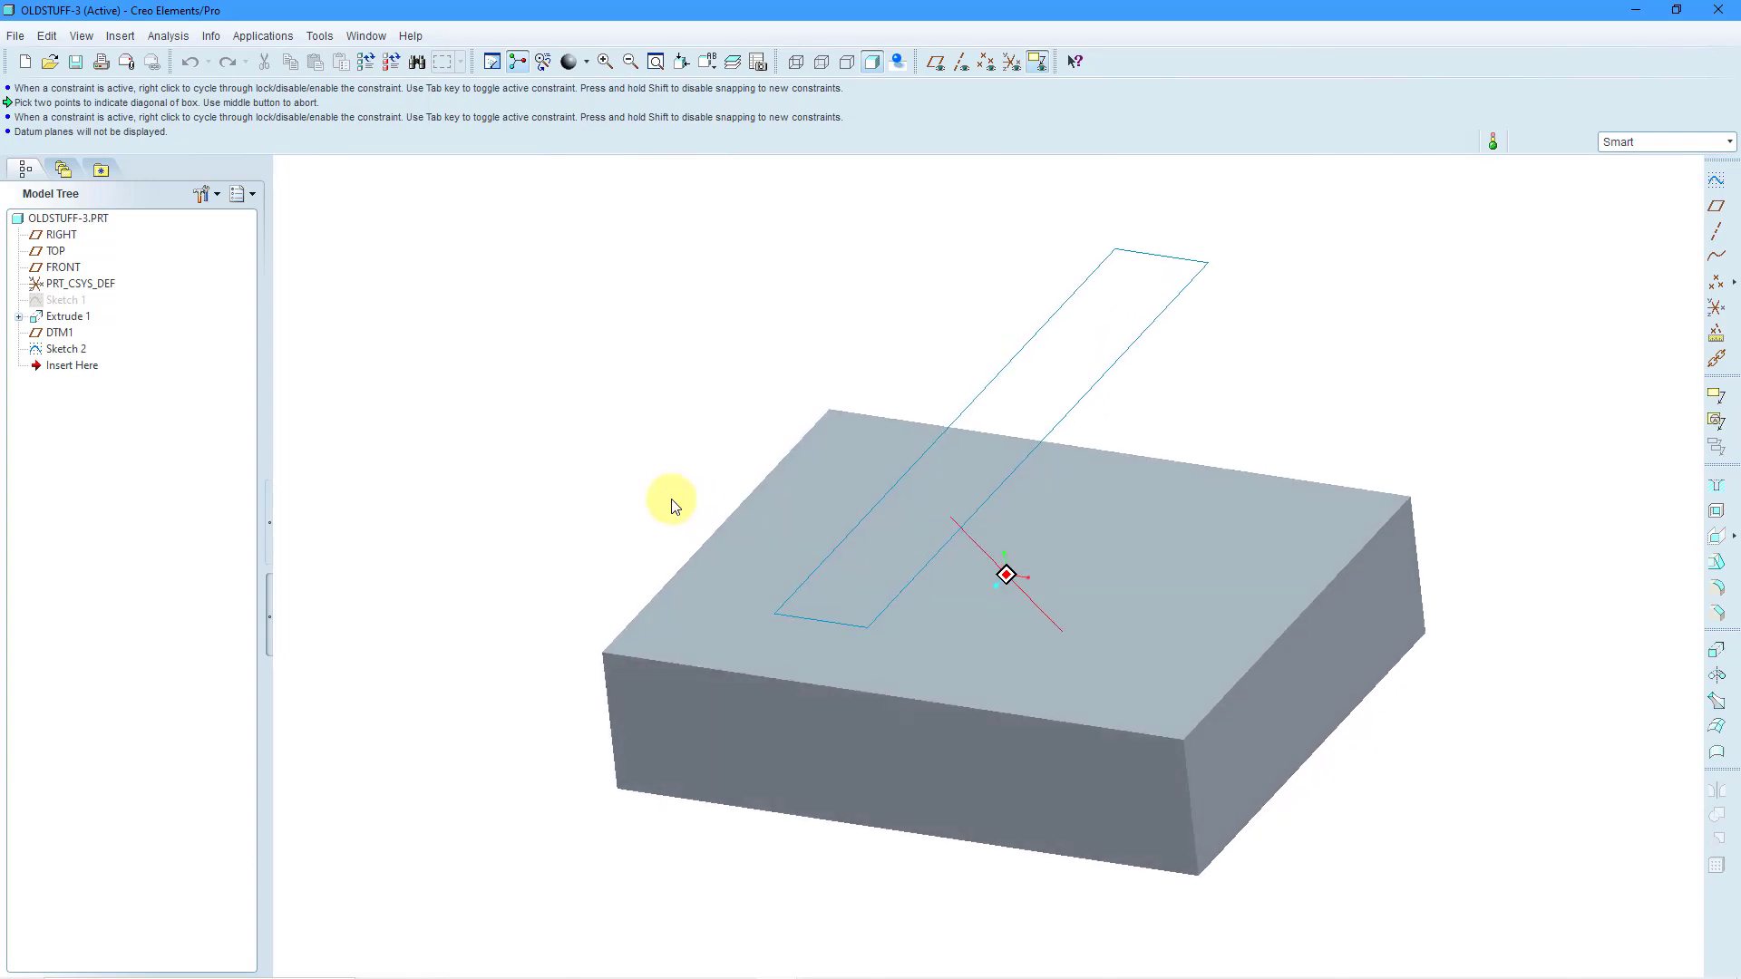
left_click(1027, 350)
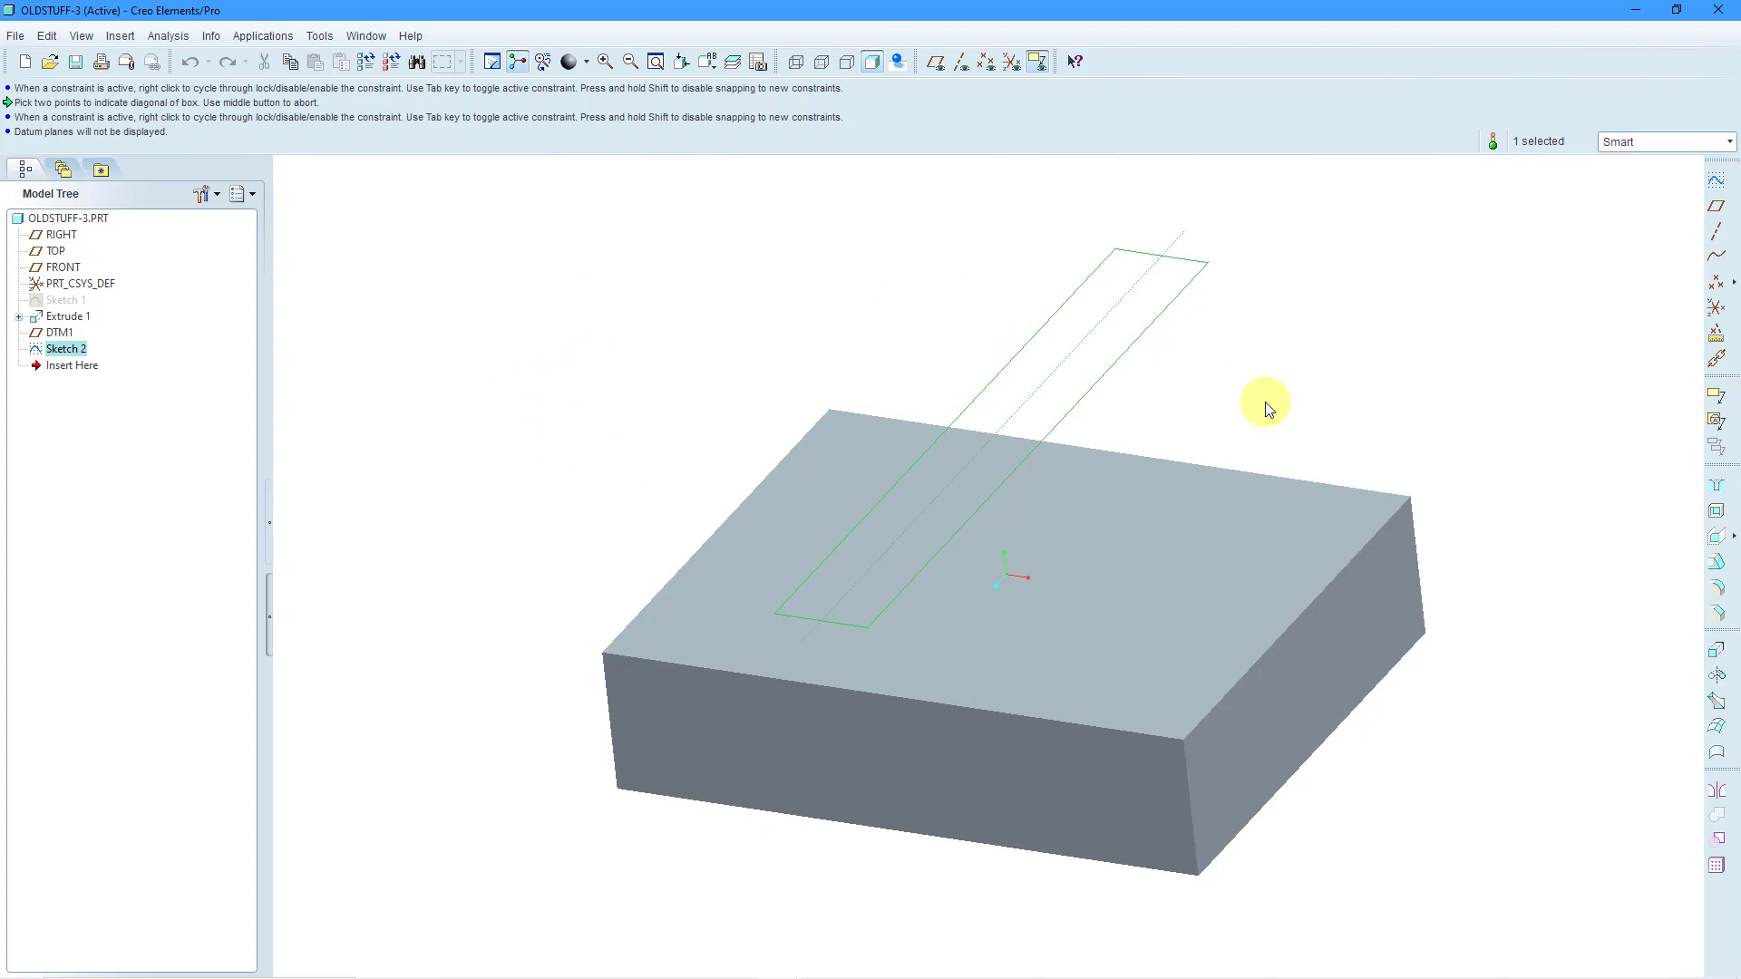
left_click(1716, 653)
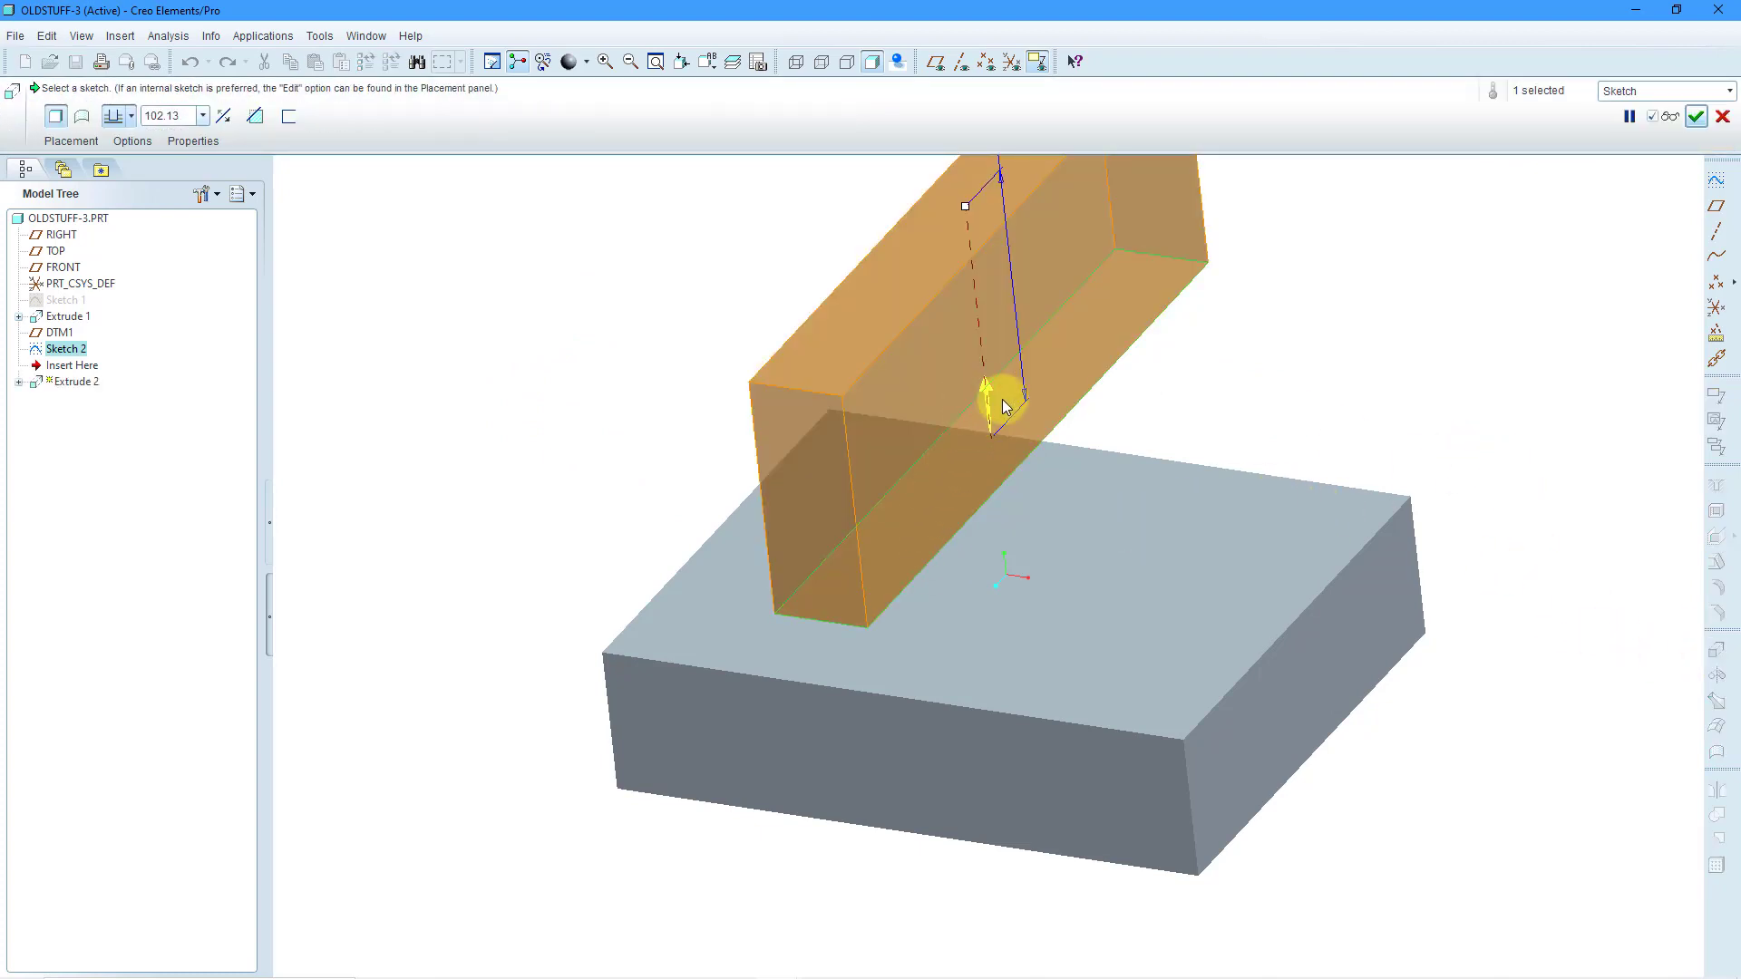
left_click(995, 399)
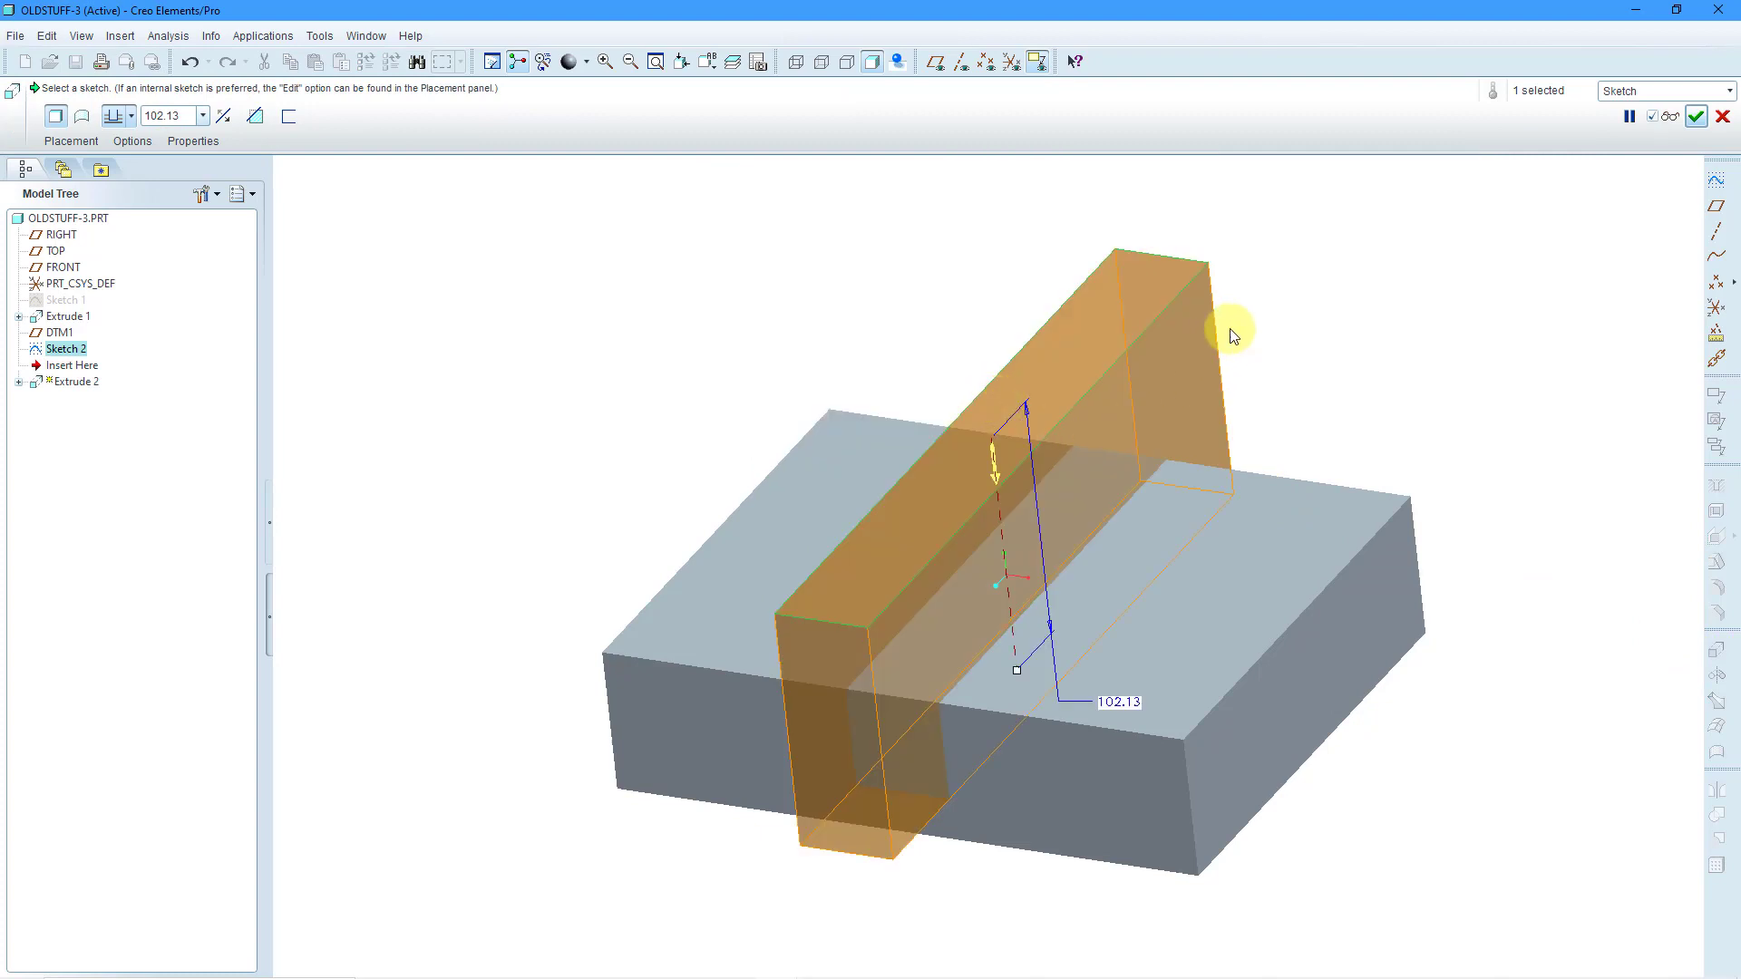
Make the extrusion a Through All cut, splitting the block into two blocks.
right_click(1260, 317)
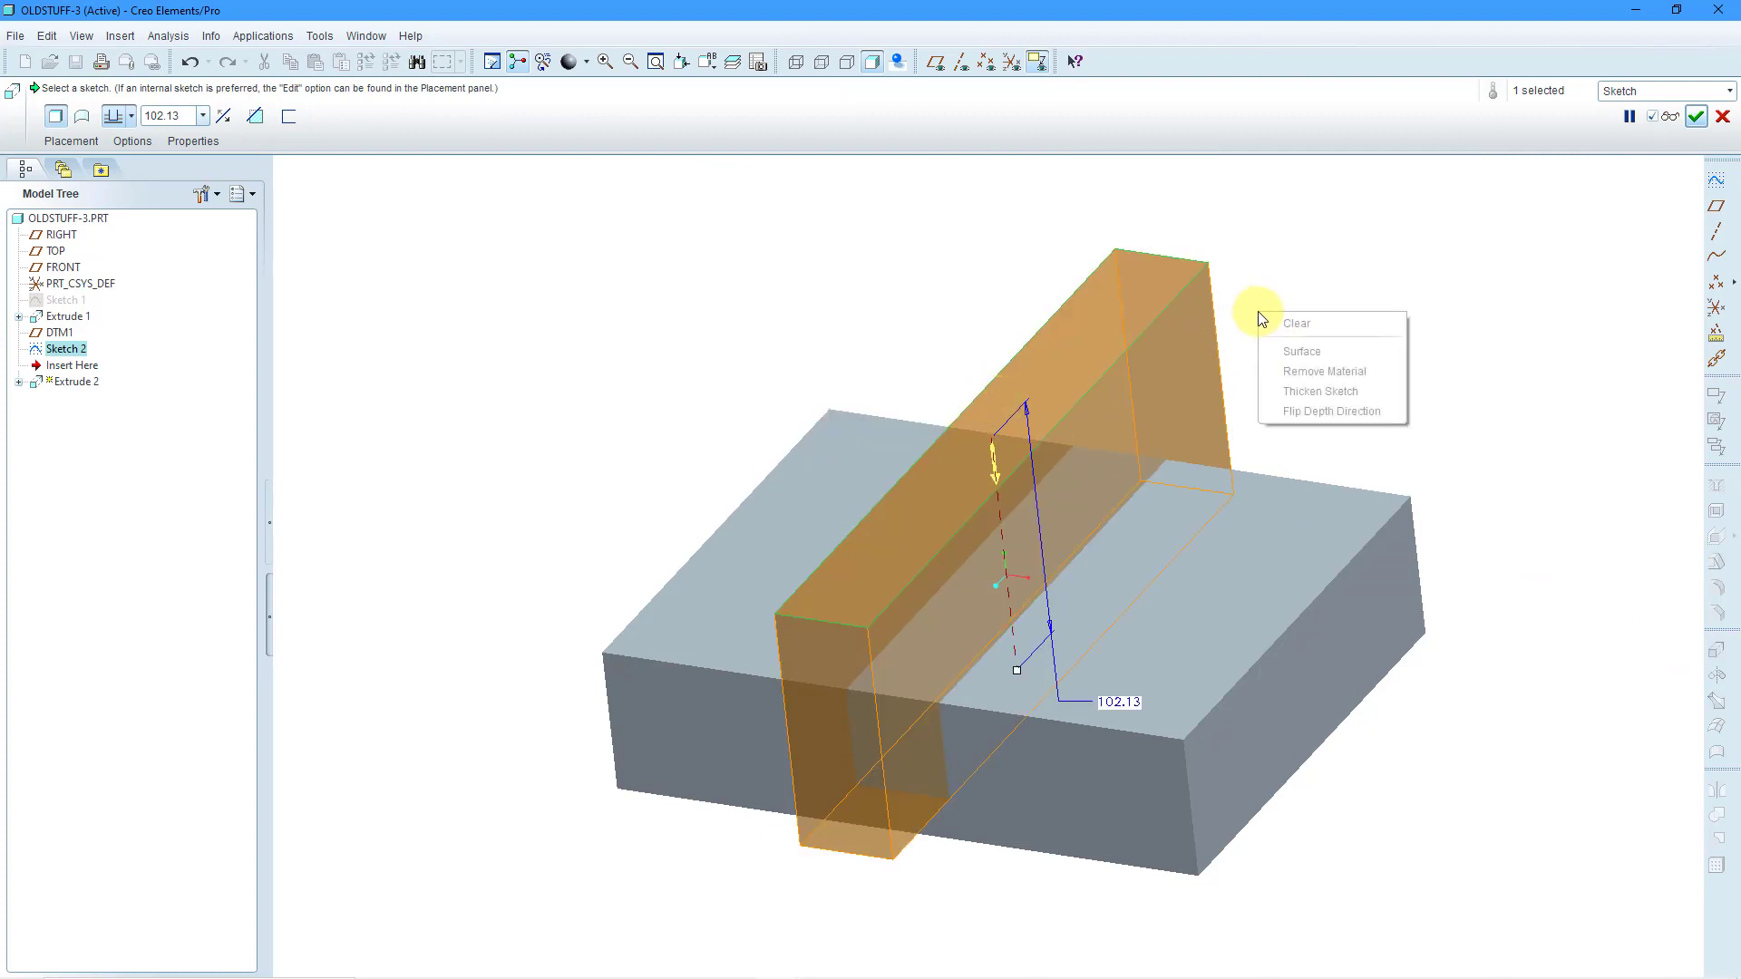
left_click(1333, 371)
right_click(1016, 669)
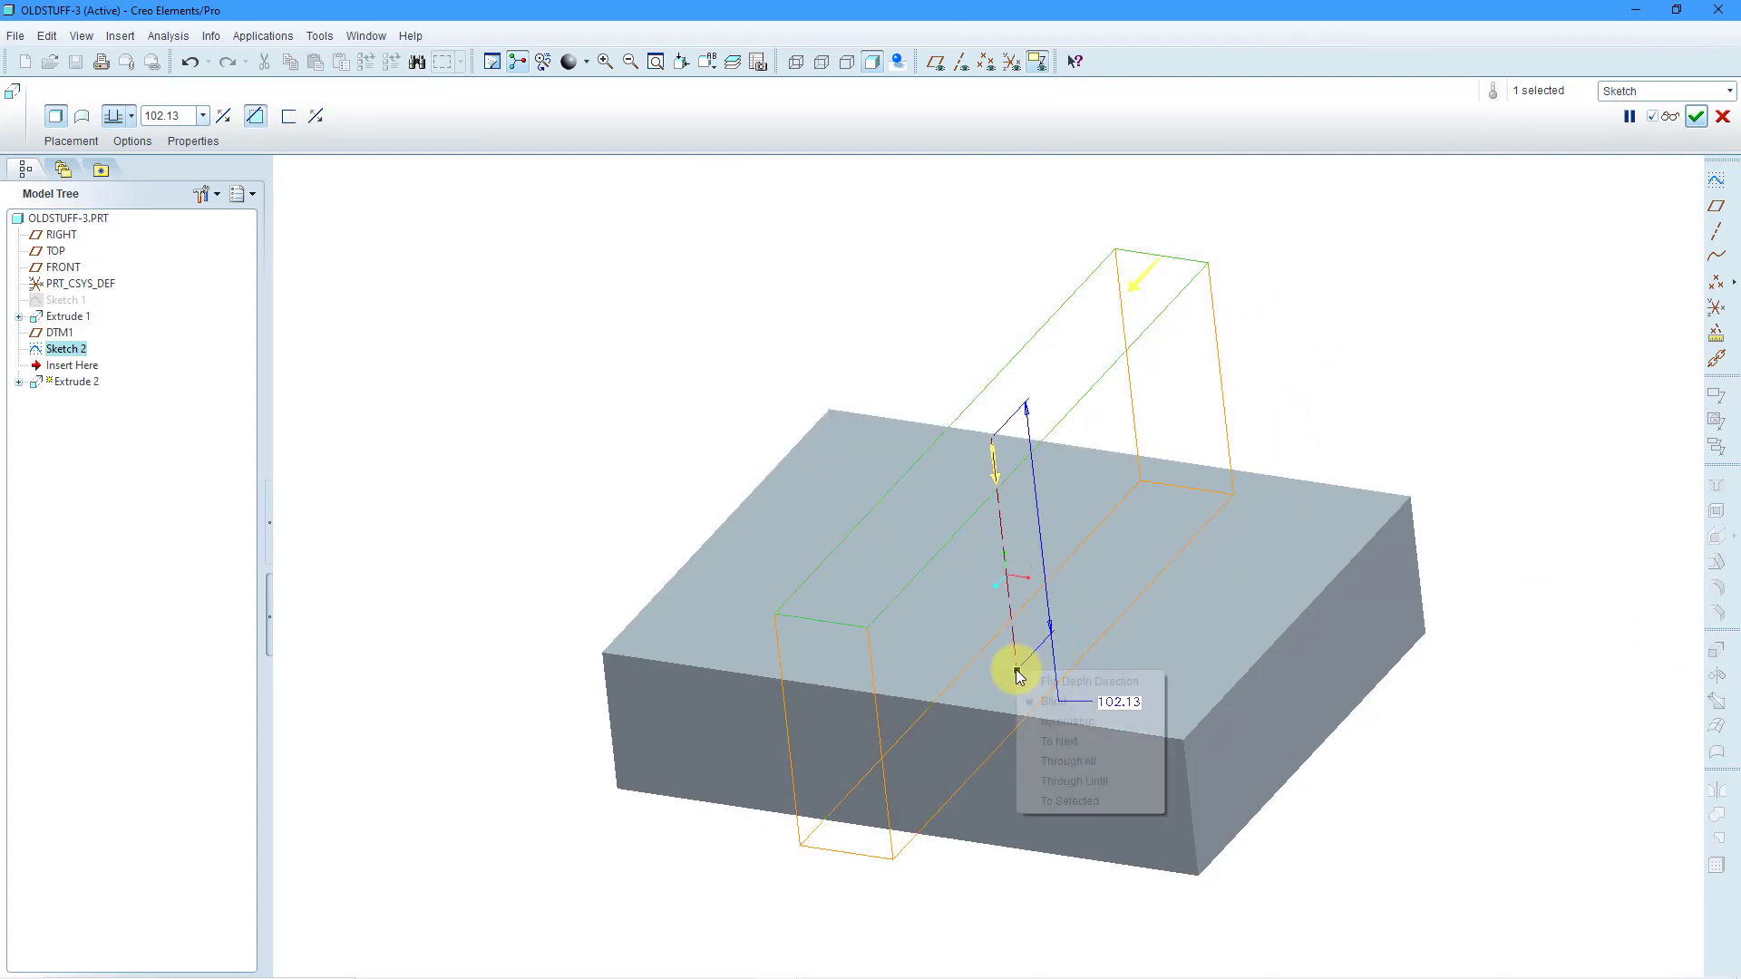
left_click(1077, 768)
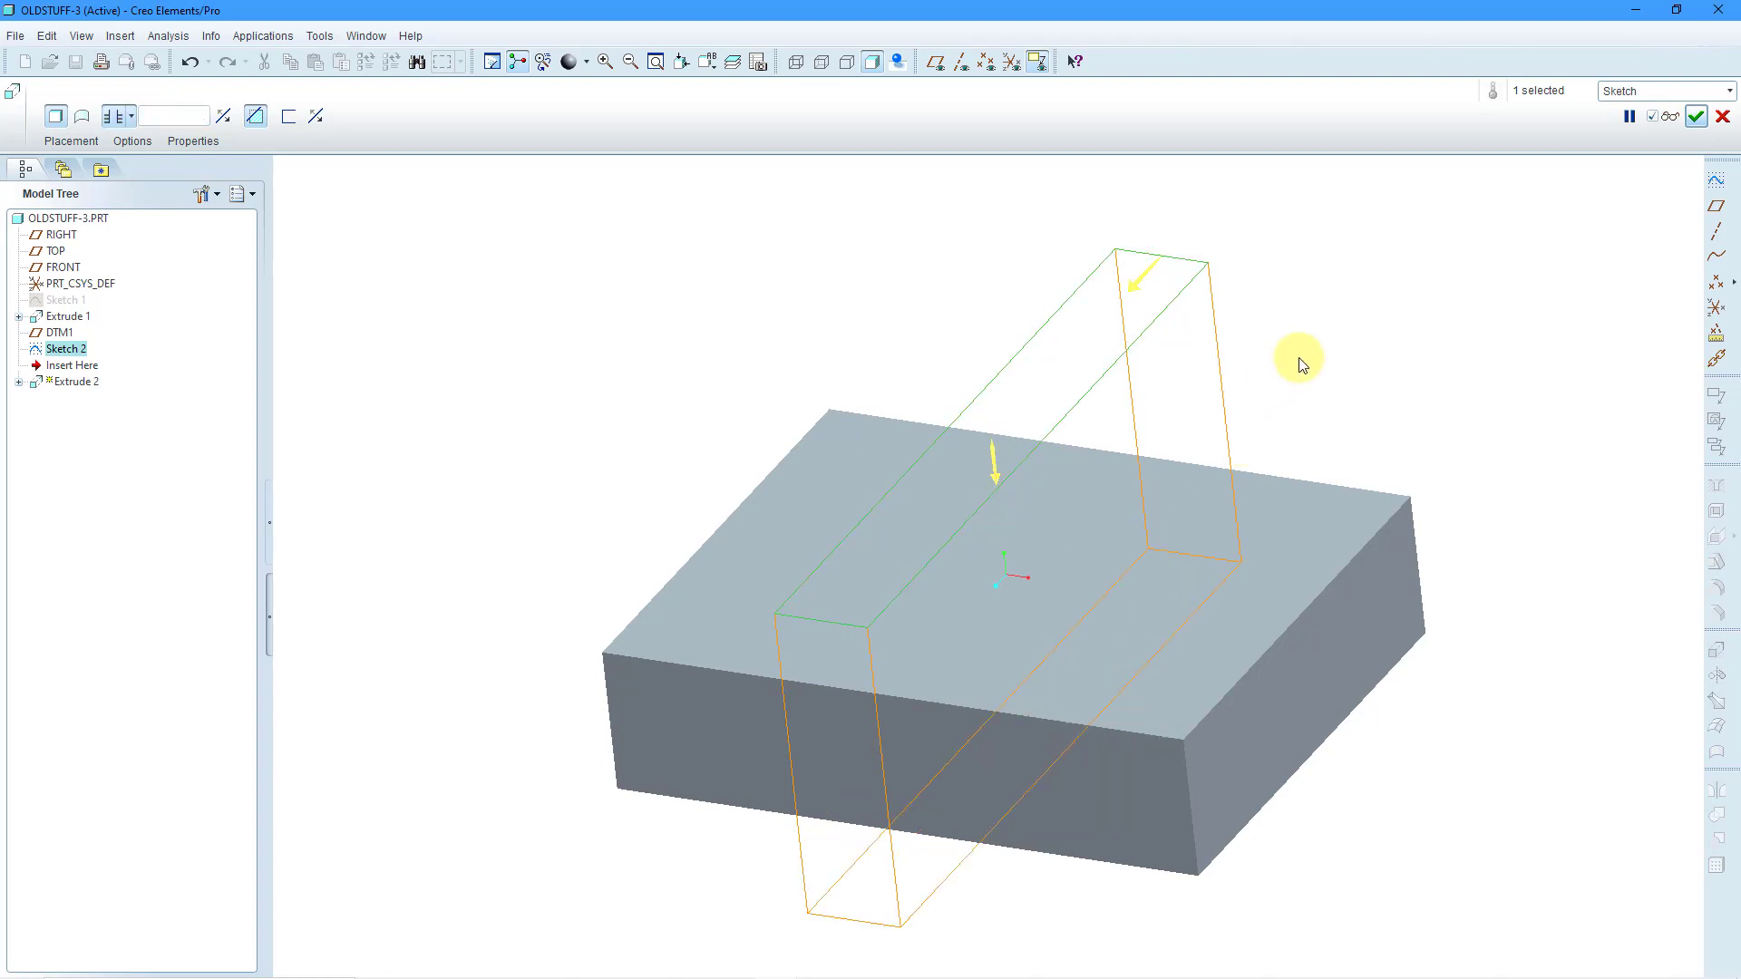
middle_click(1299, 366)
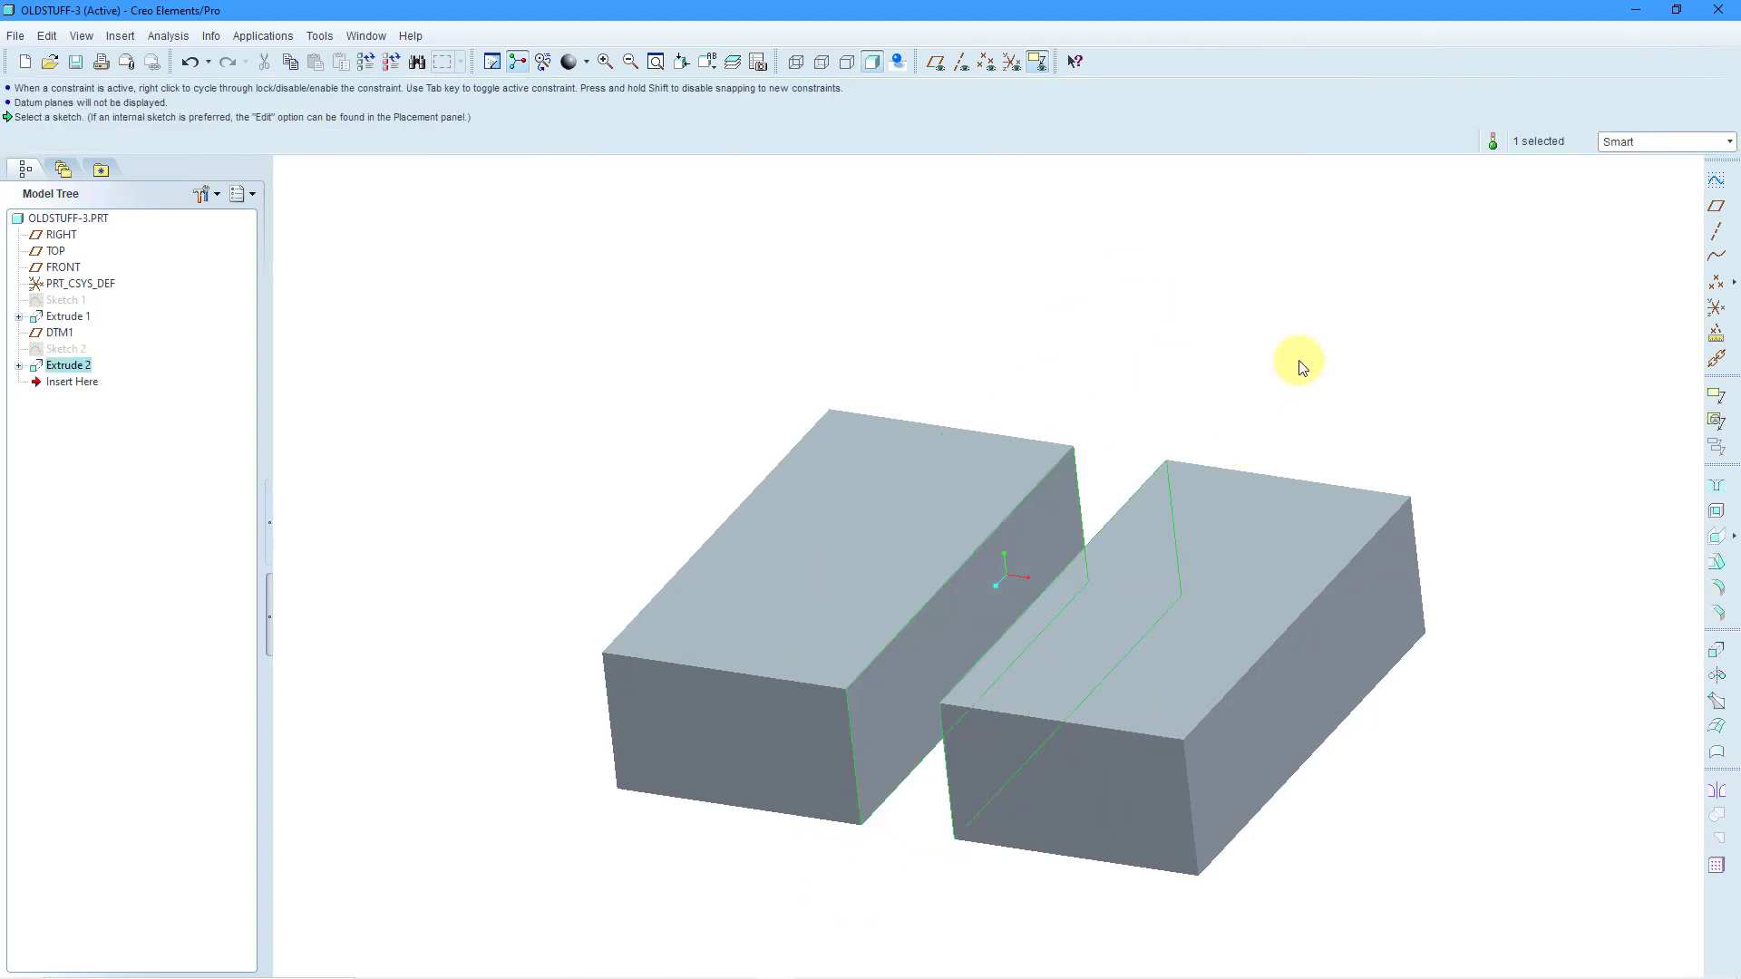
left_click(1168, 340)
middle_click_drag(1140, 323, 1134, 273)
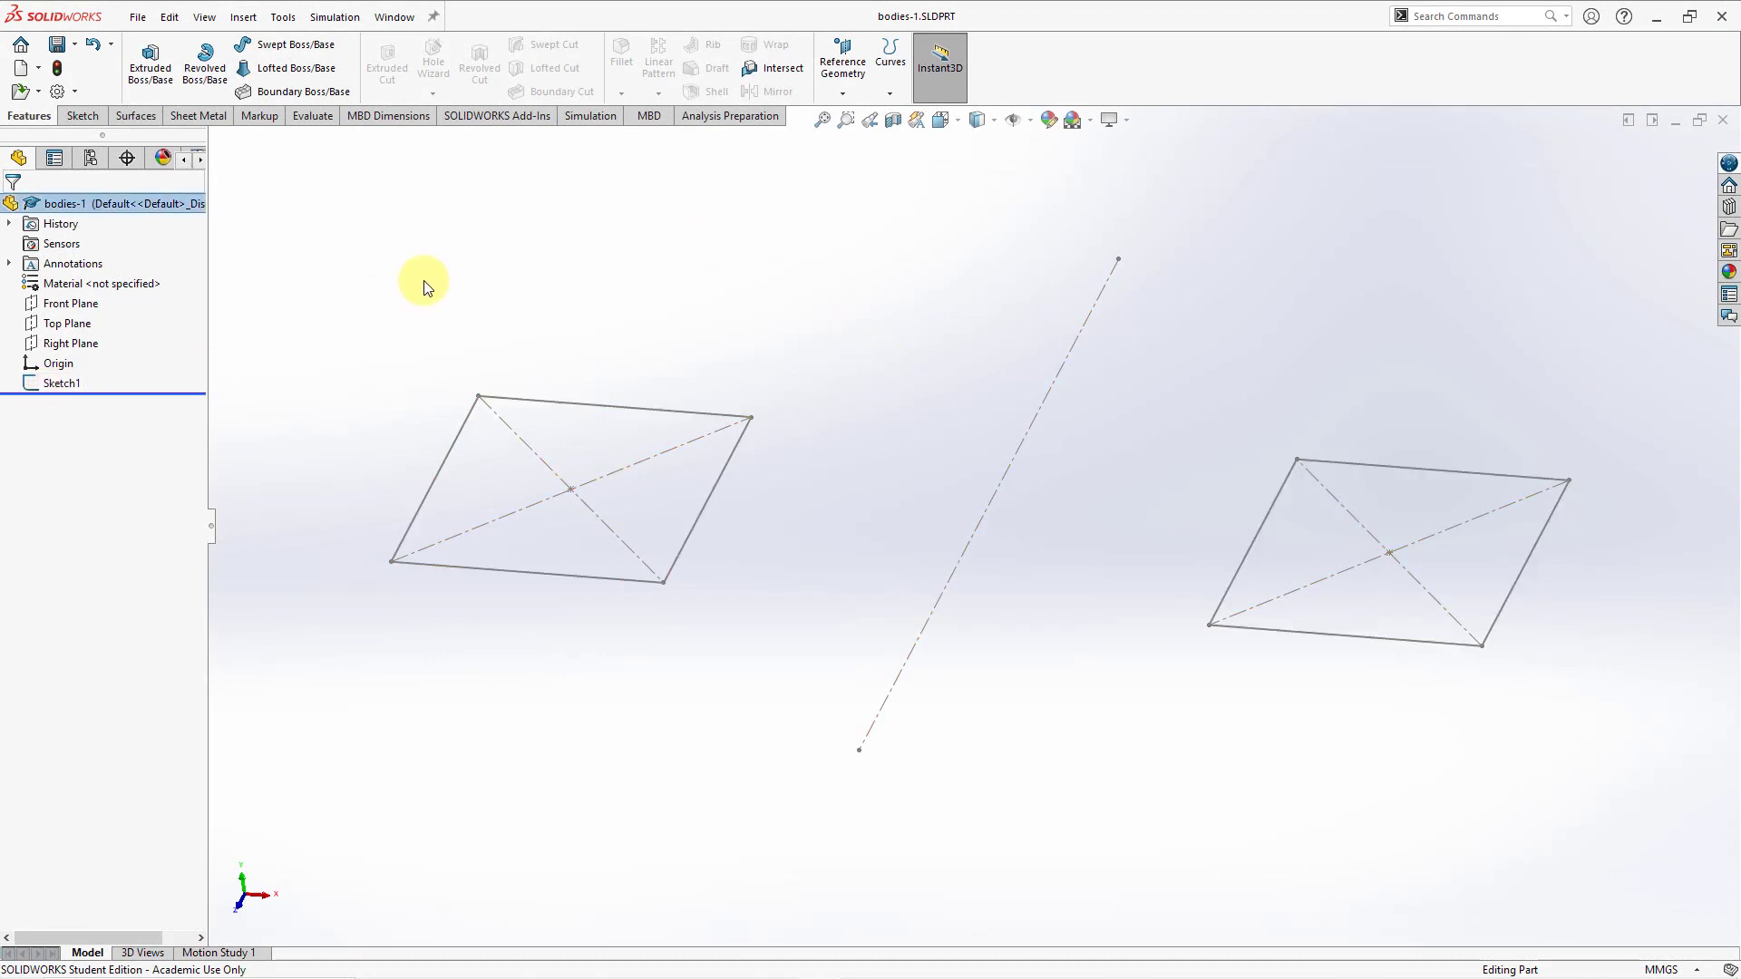
Extrude Sketch1's two squares with Extruded Boss/Base to a 50 mm blind depth.
left_click(72, 383)
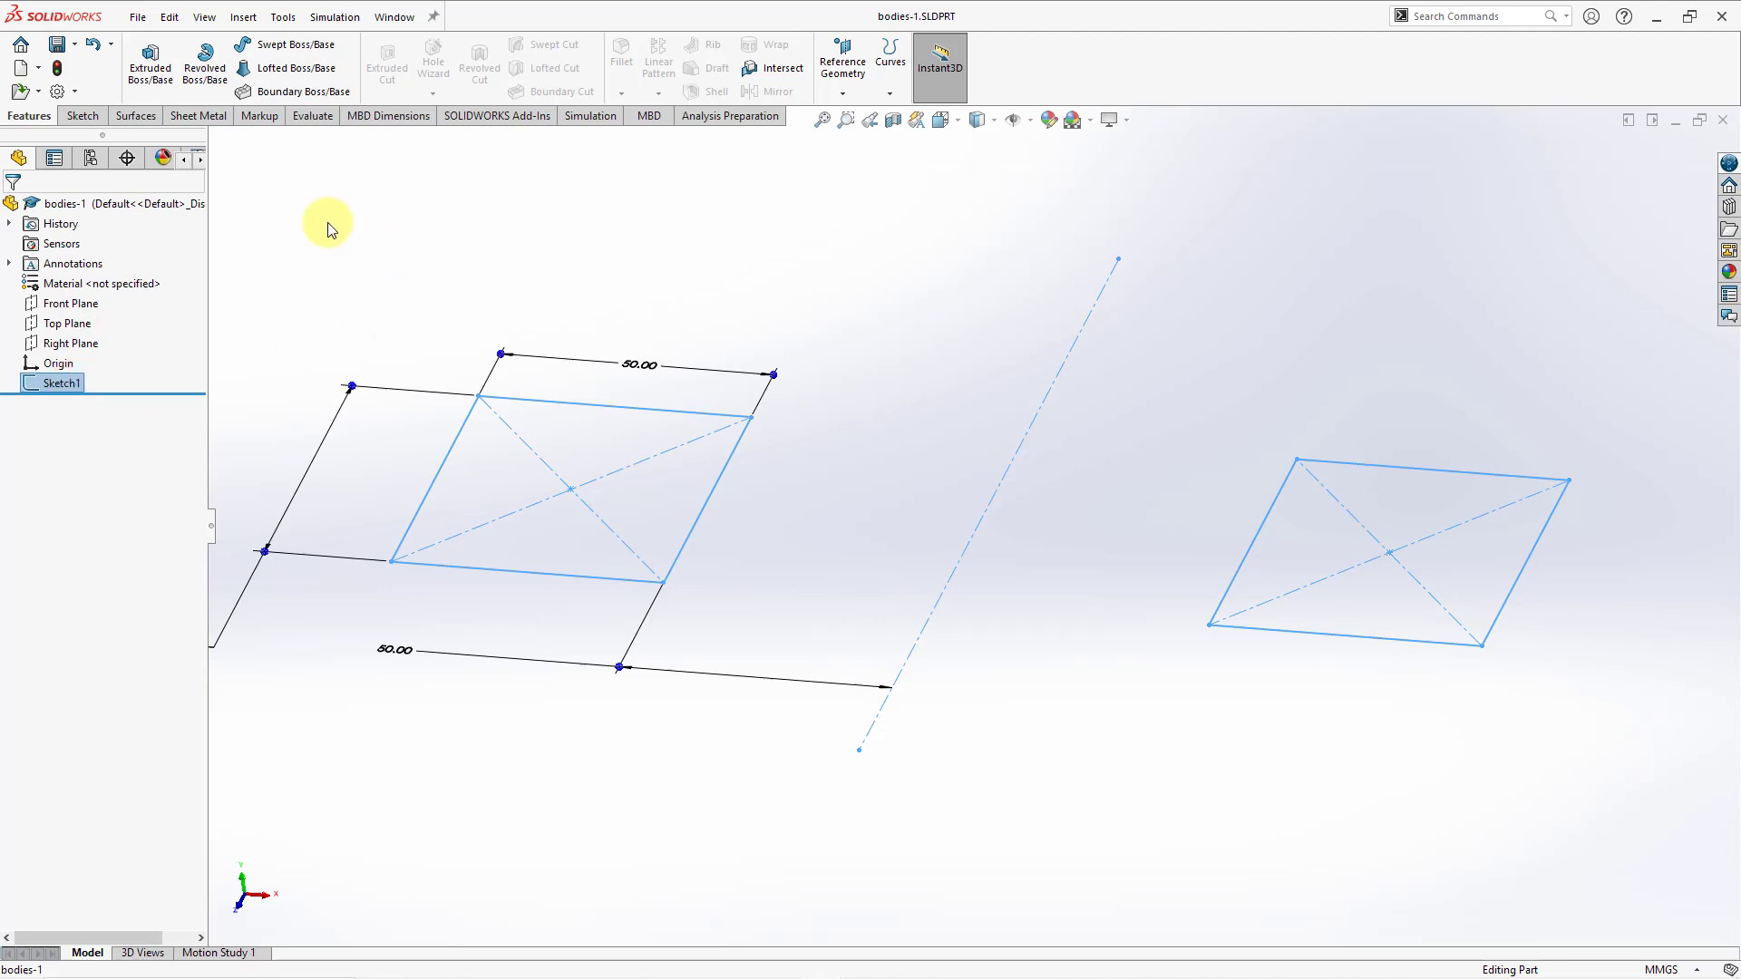
left_click(154, 73)
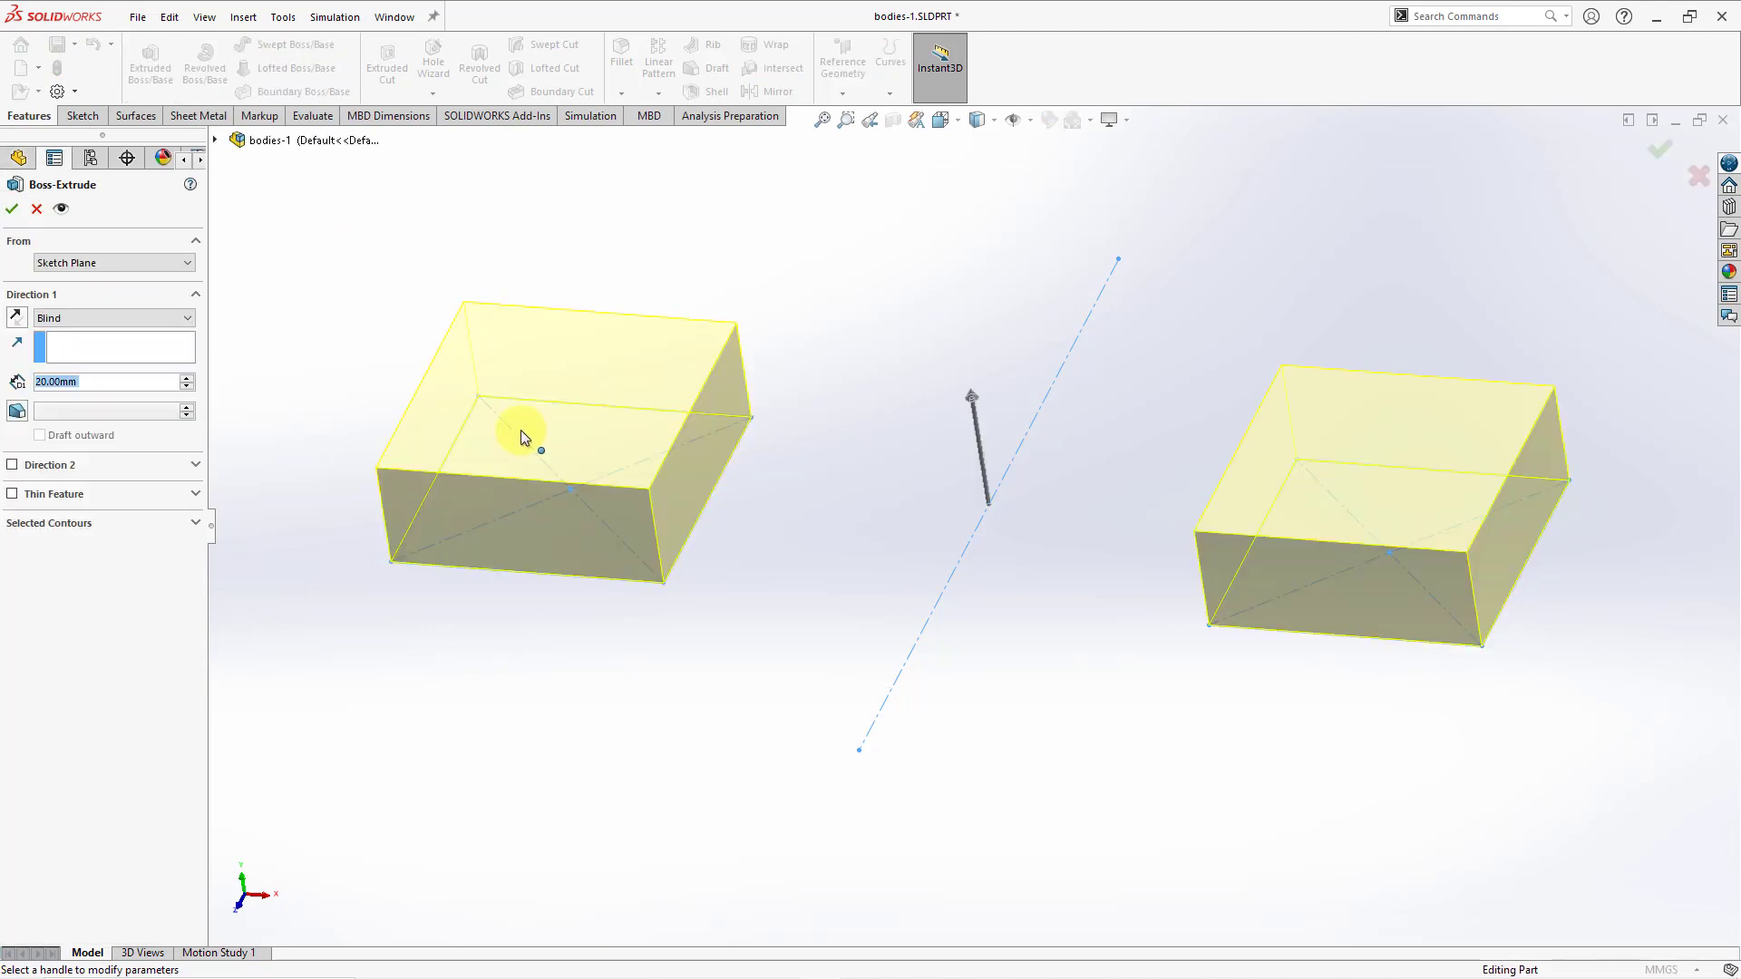
left_click(971, 399)
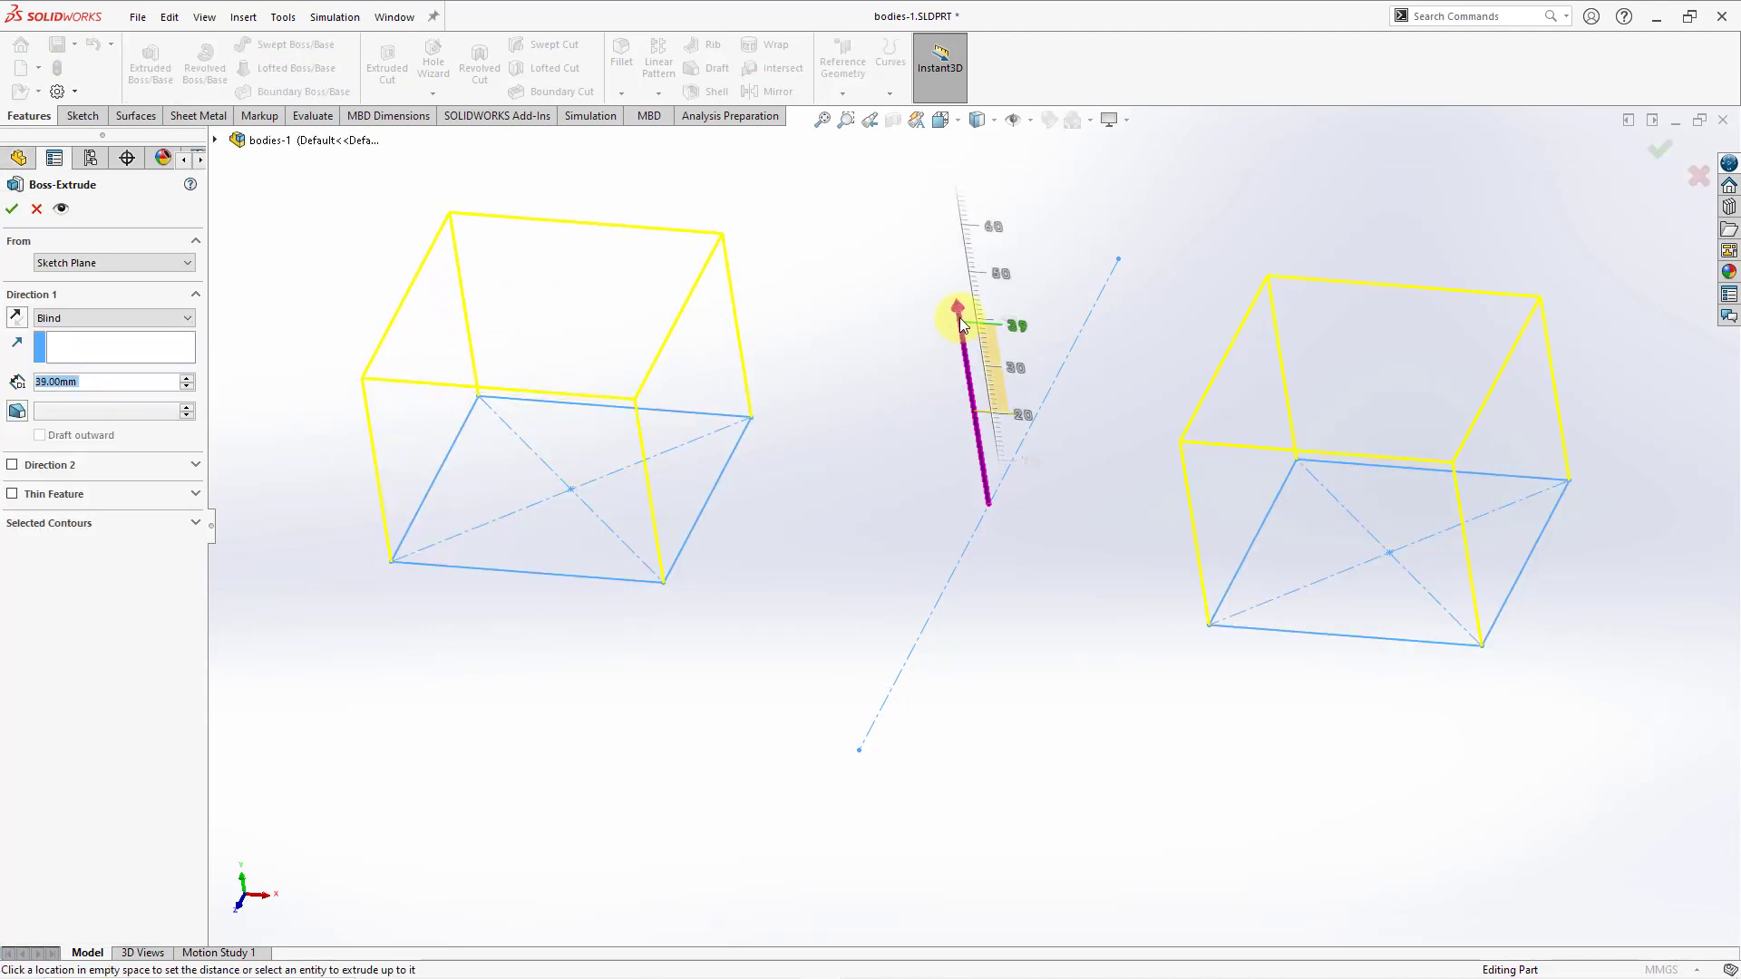
left_click(948, 263)
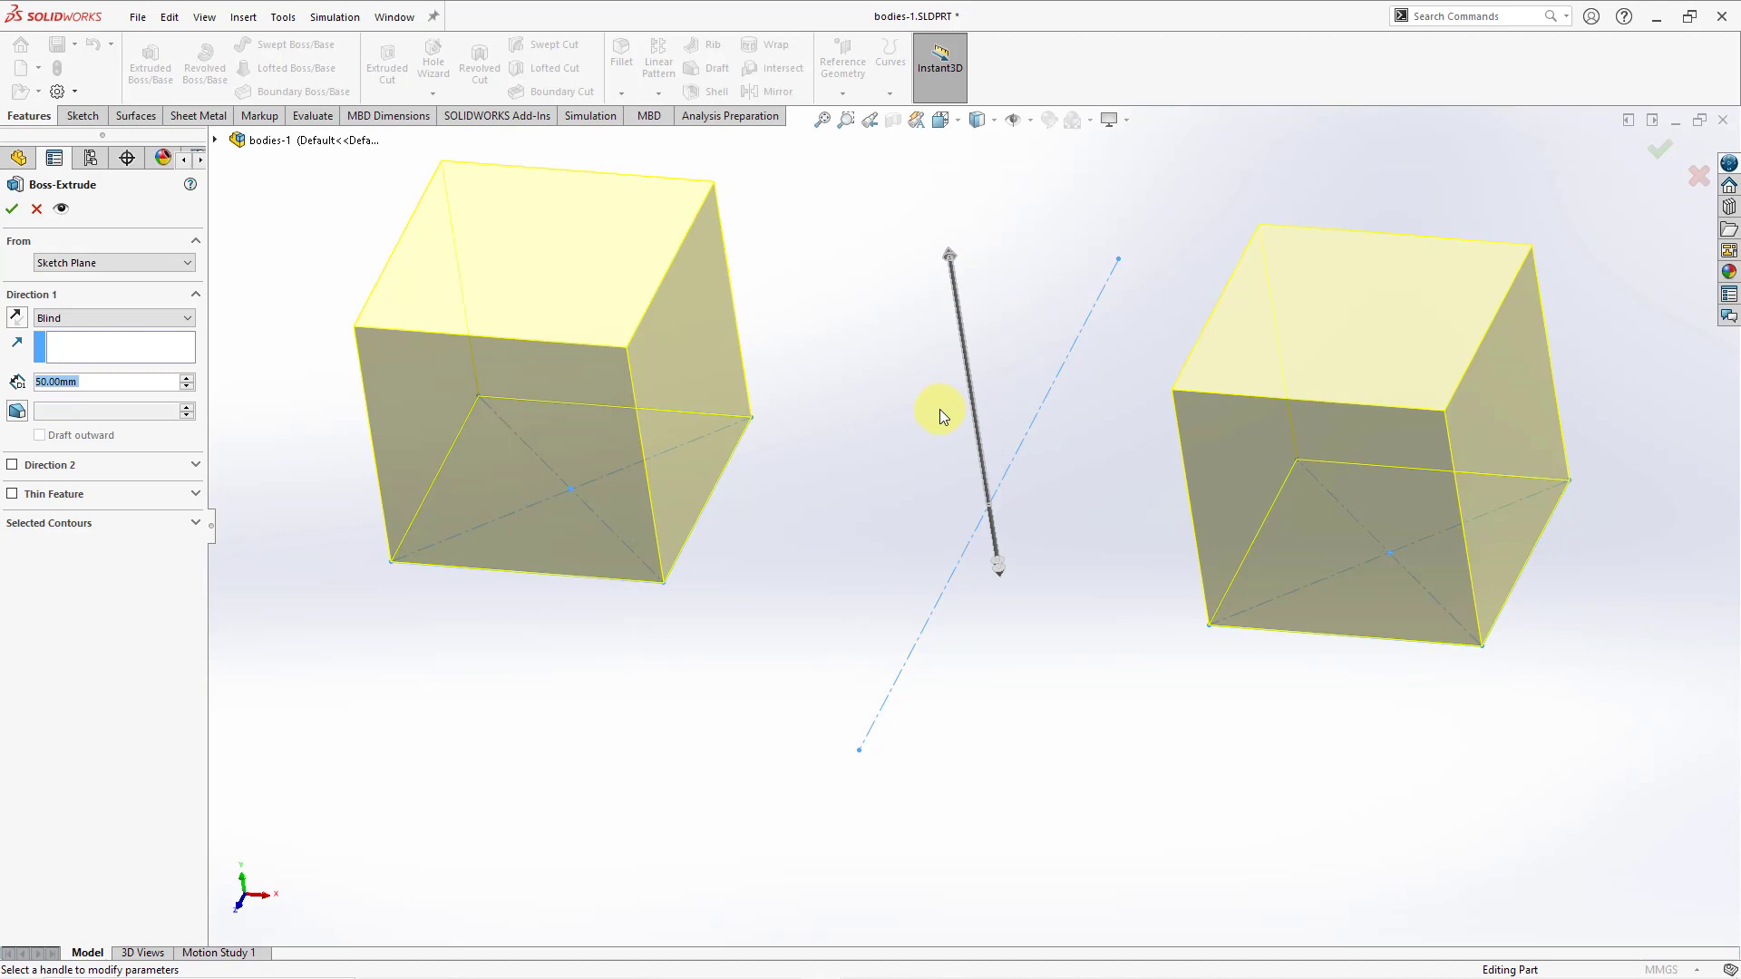
left_click(13, 213)
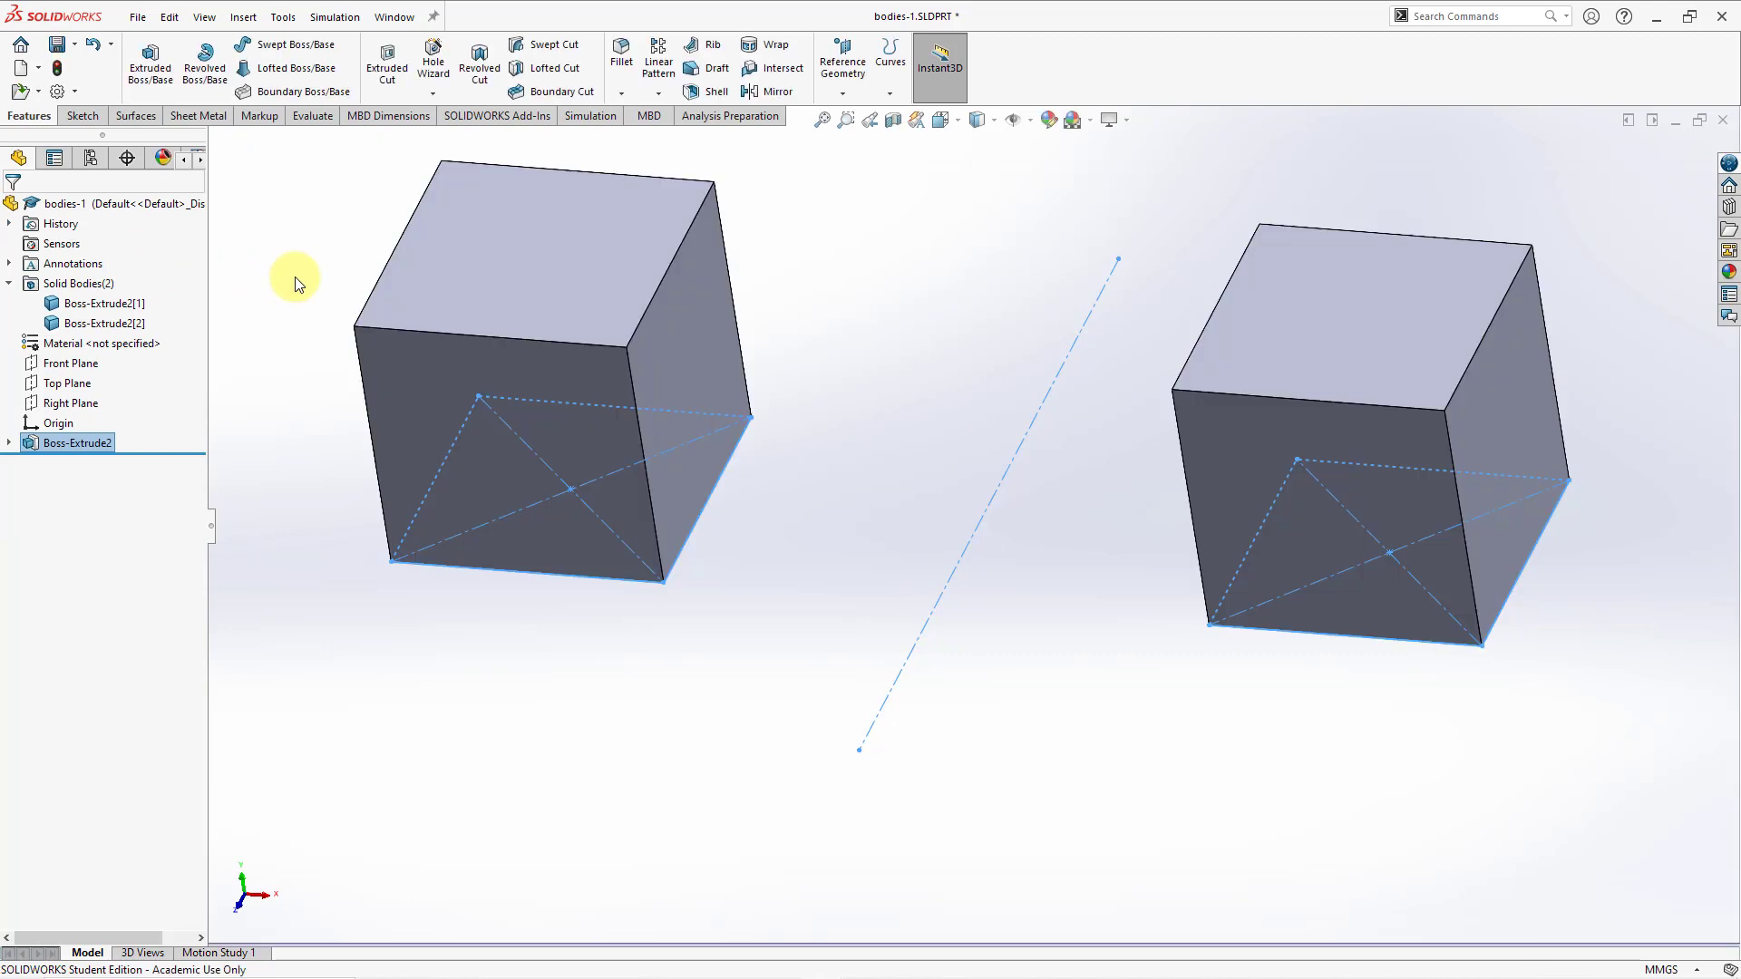
scroll(371, 363, "up", 3)
scroll(400, 335, "down", 4)
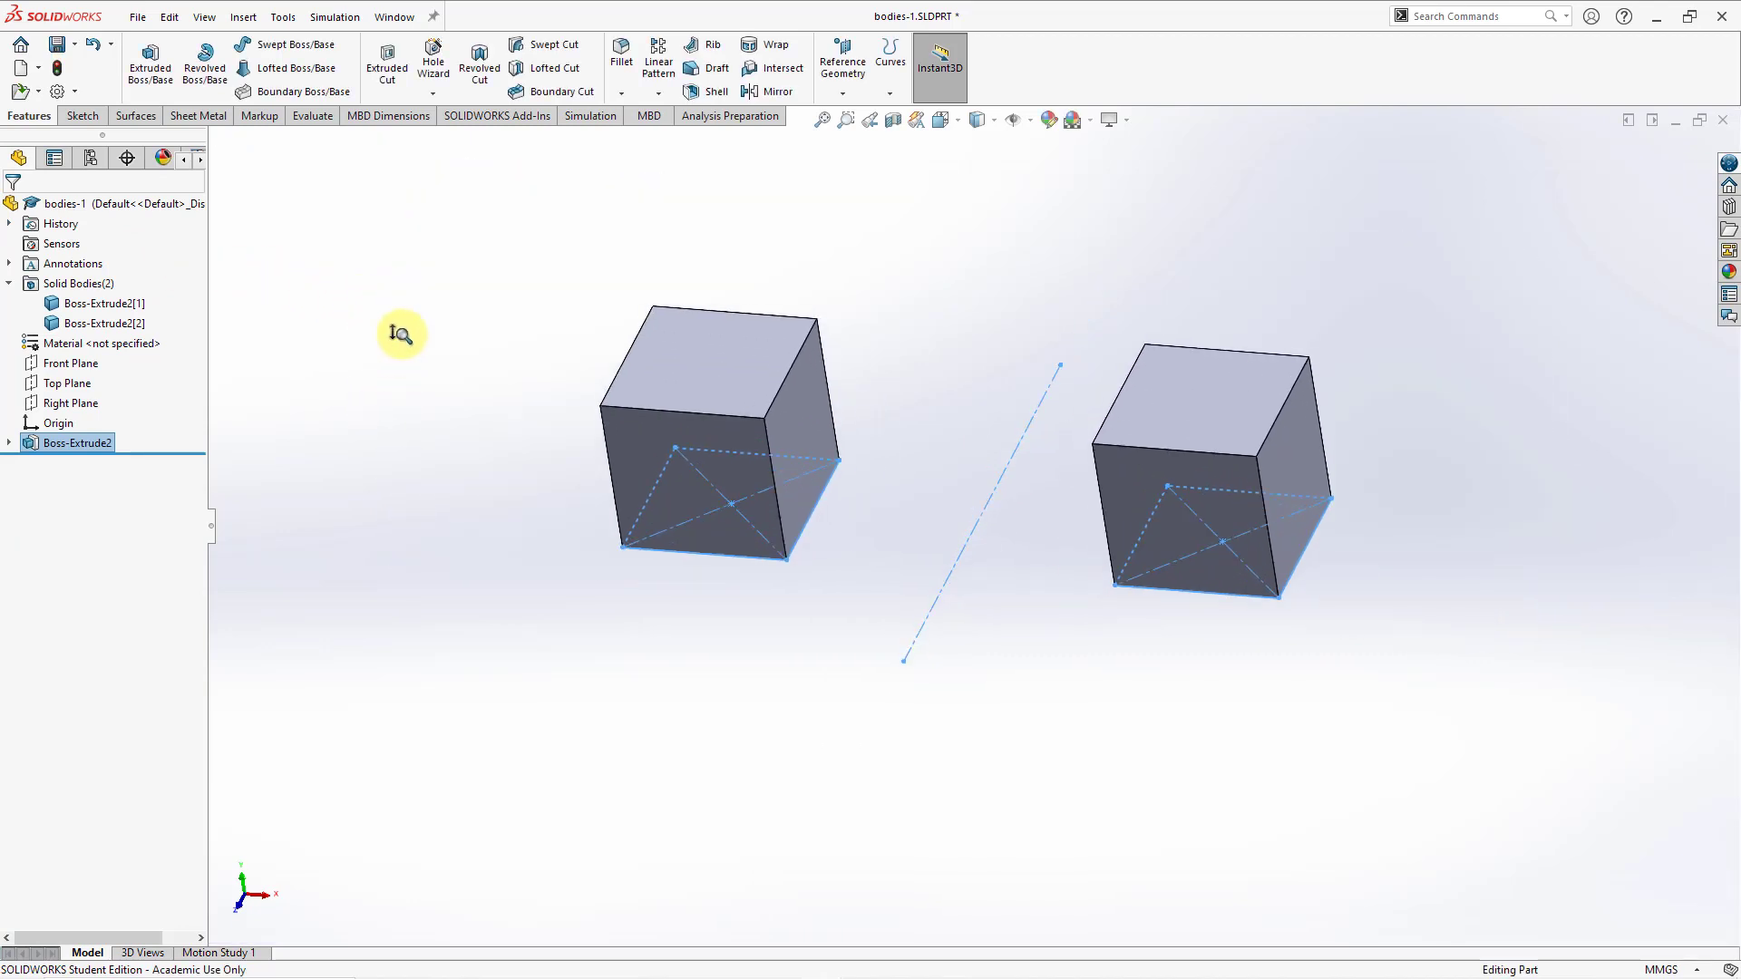
middle_click_drag(610, 369, 535, 379, "ctrl")
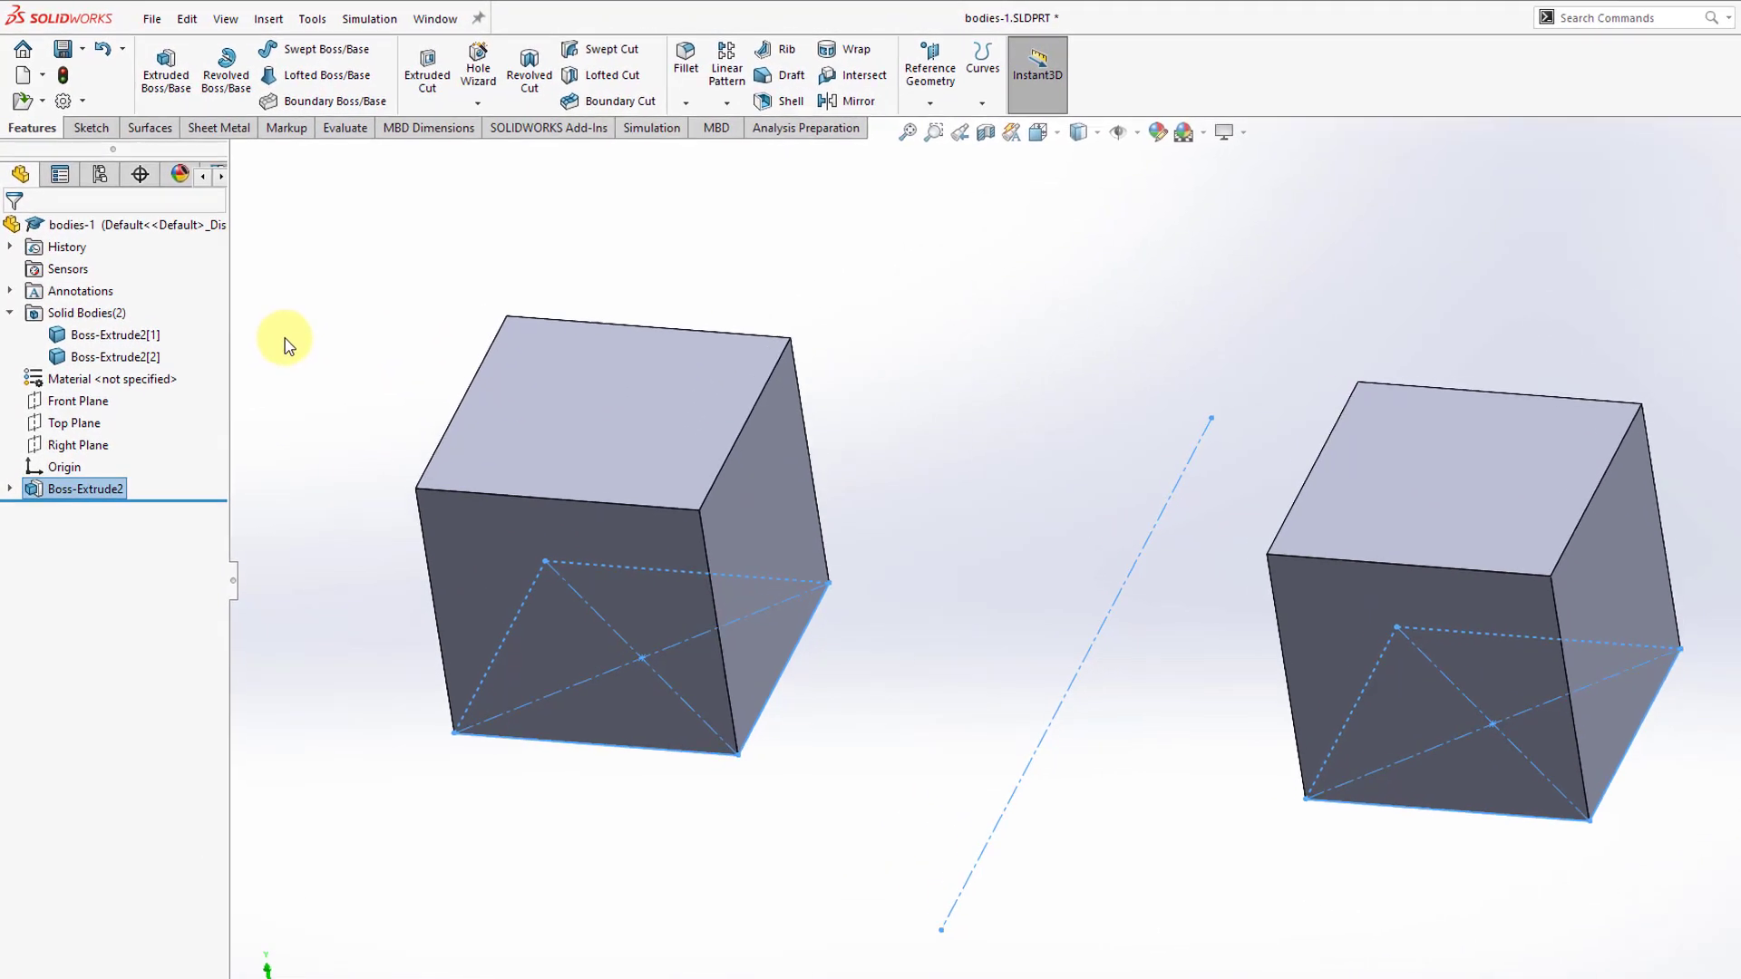
left_click(237, 305)
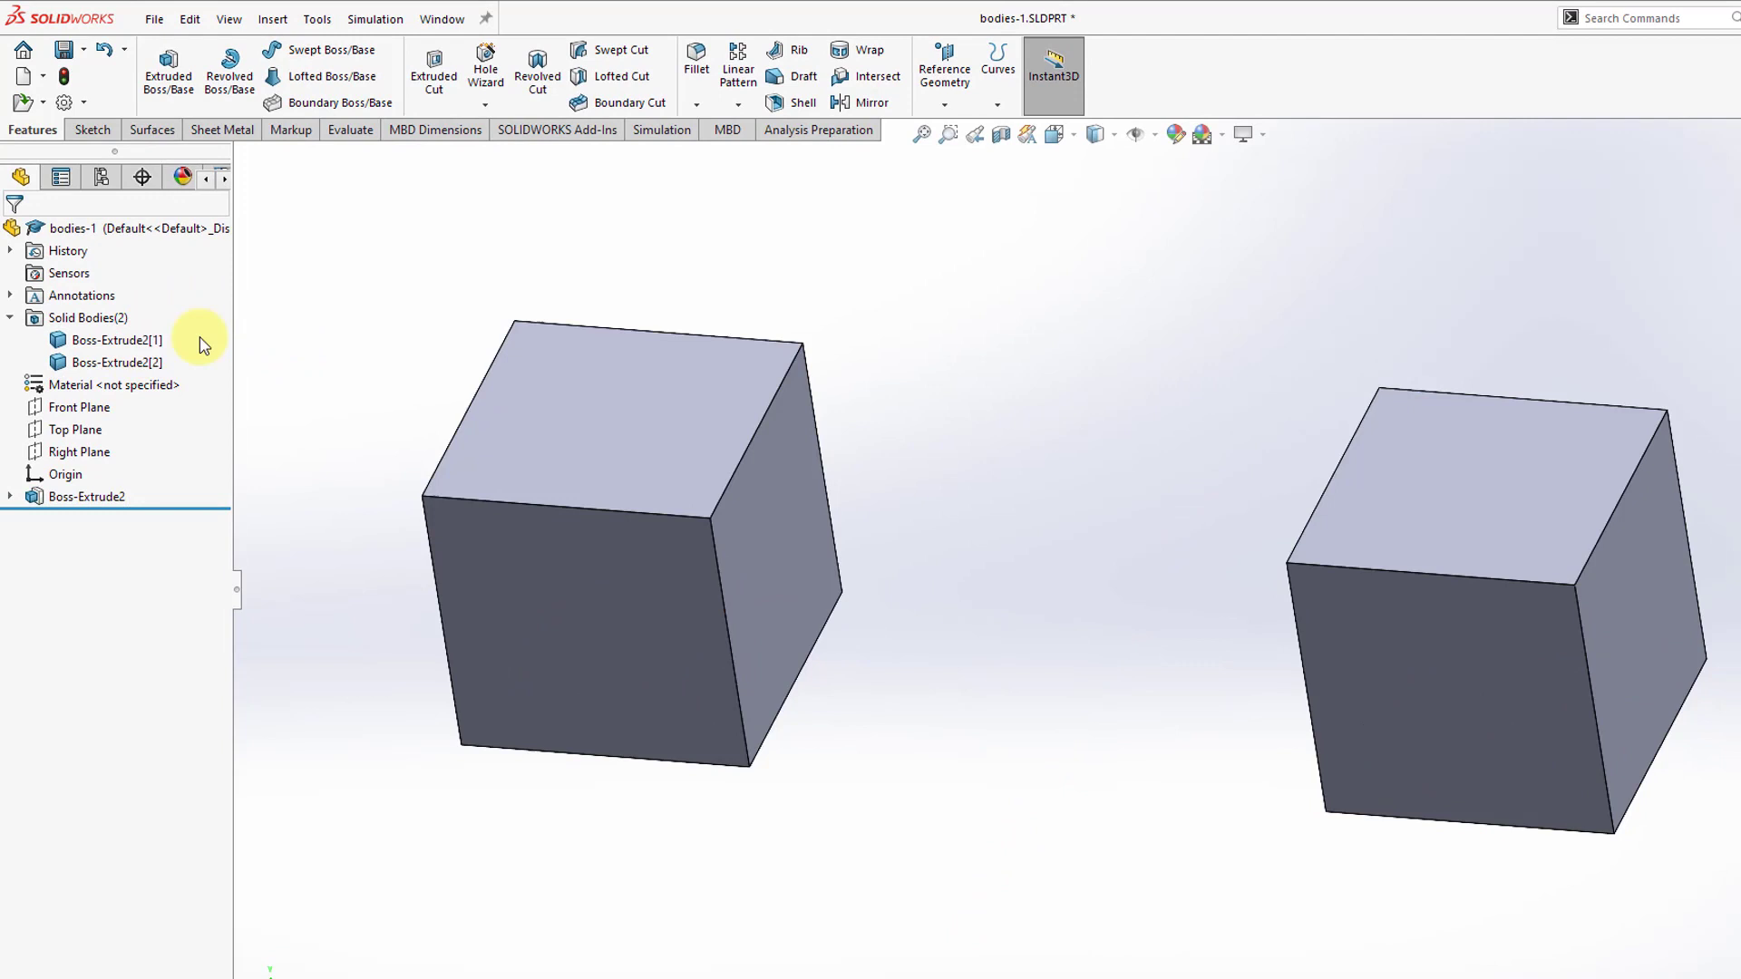
left_click(141, 347)
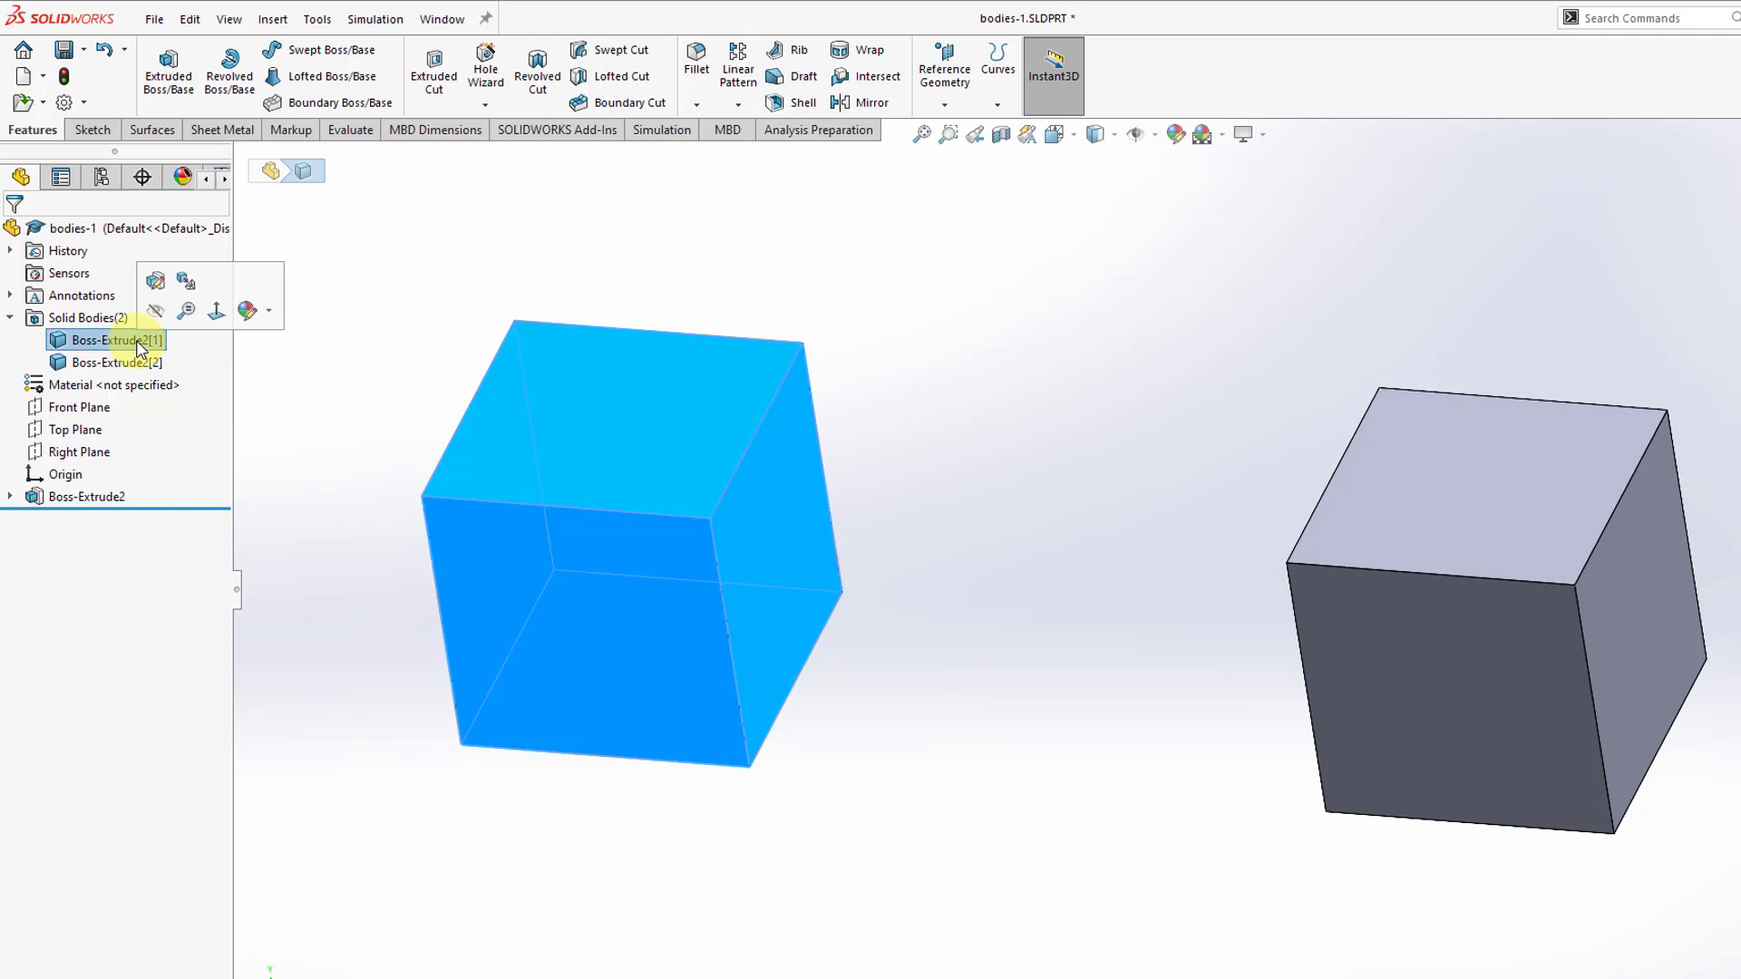
left_click(115, 369)
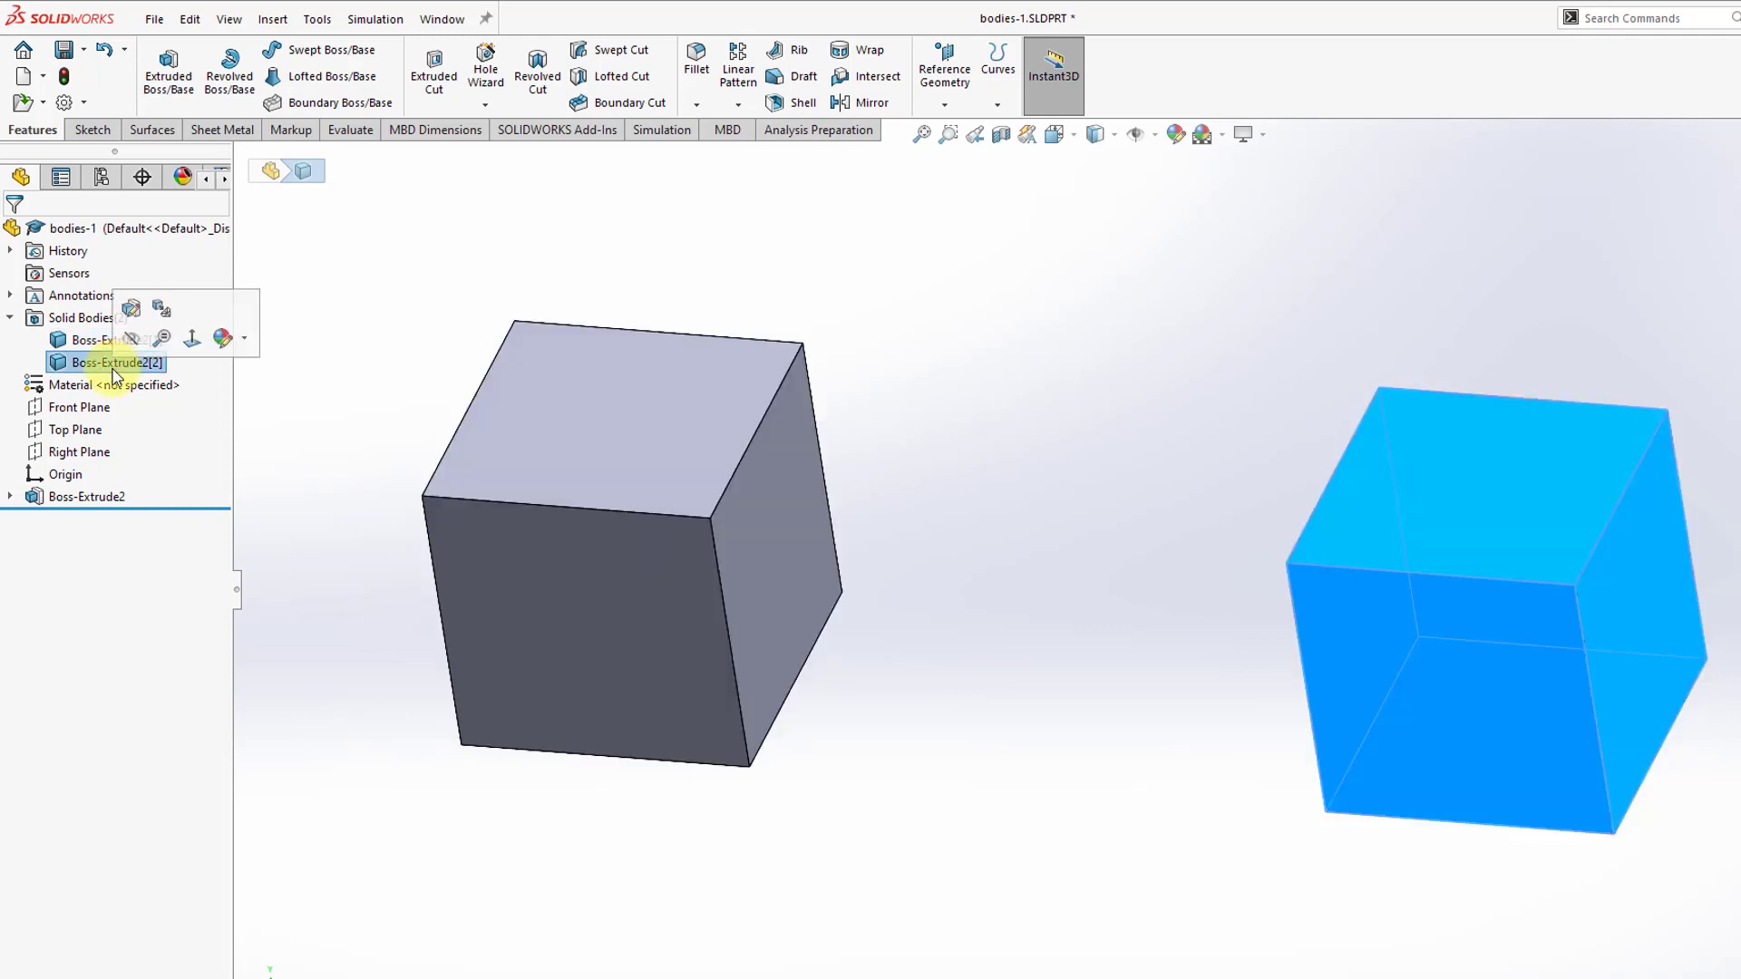
left_click(399, 319)
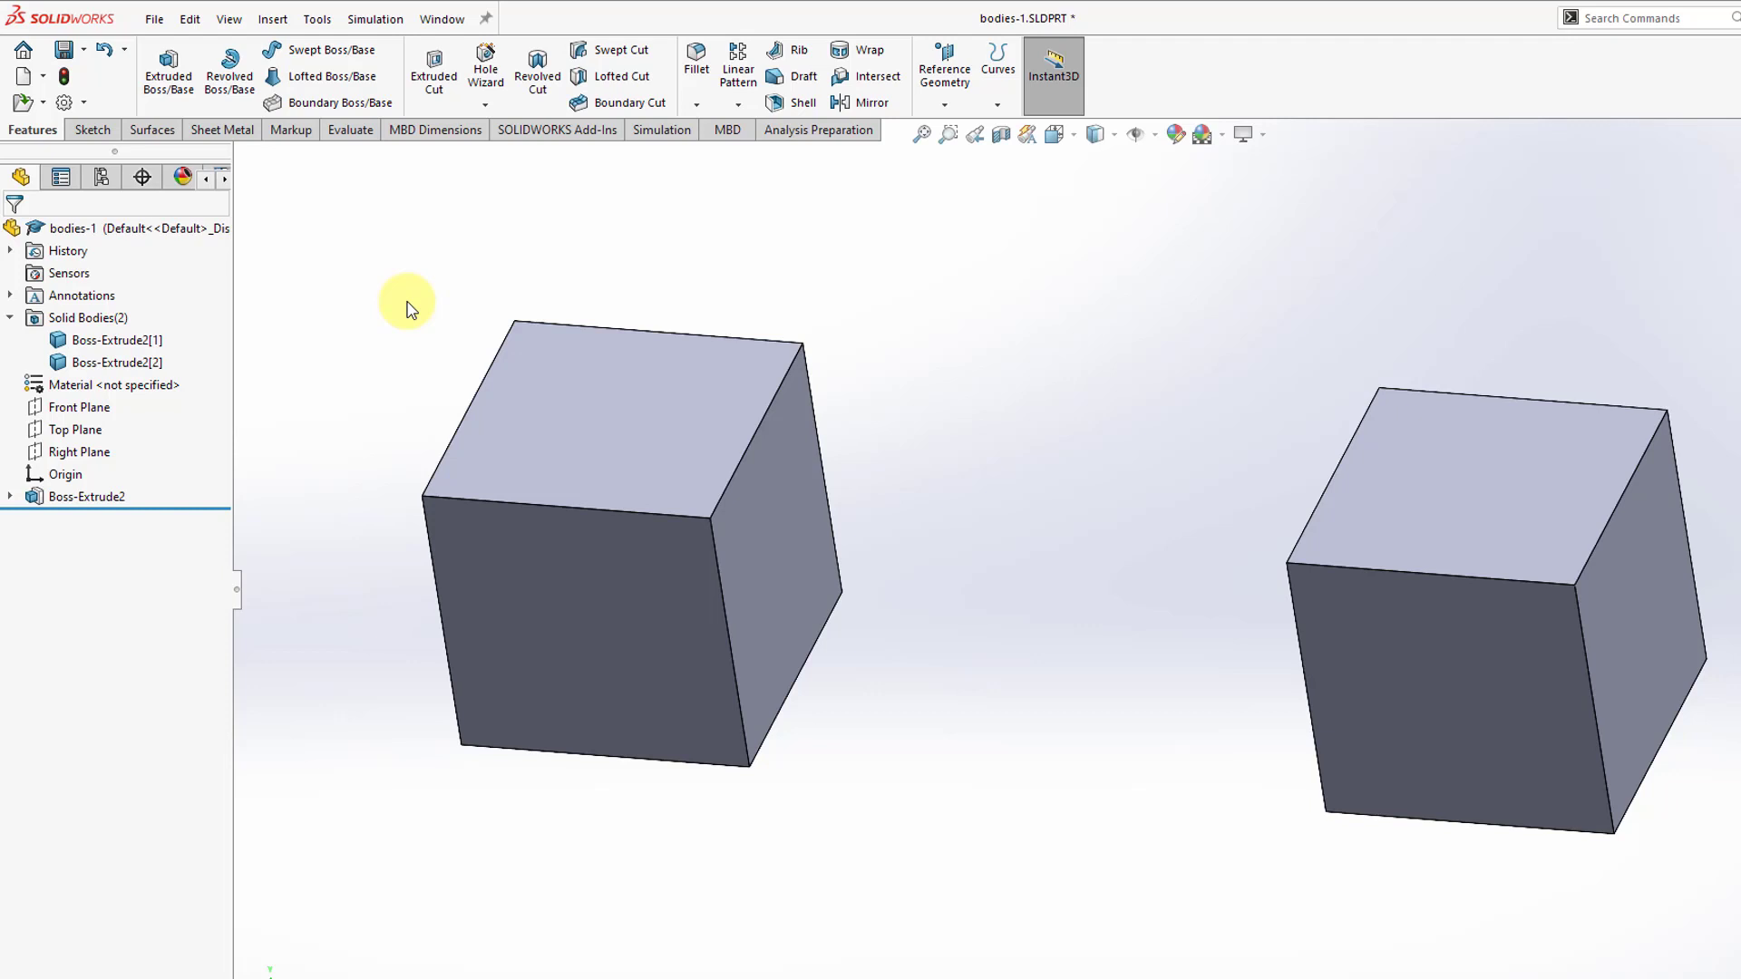
Assign ABS PC to body Boss-Extrude2[1] and Rubber to Boss-Extrude2[2].
right_click(146, 350)
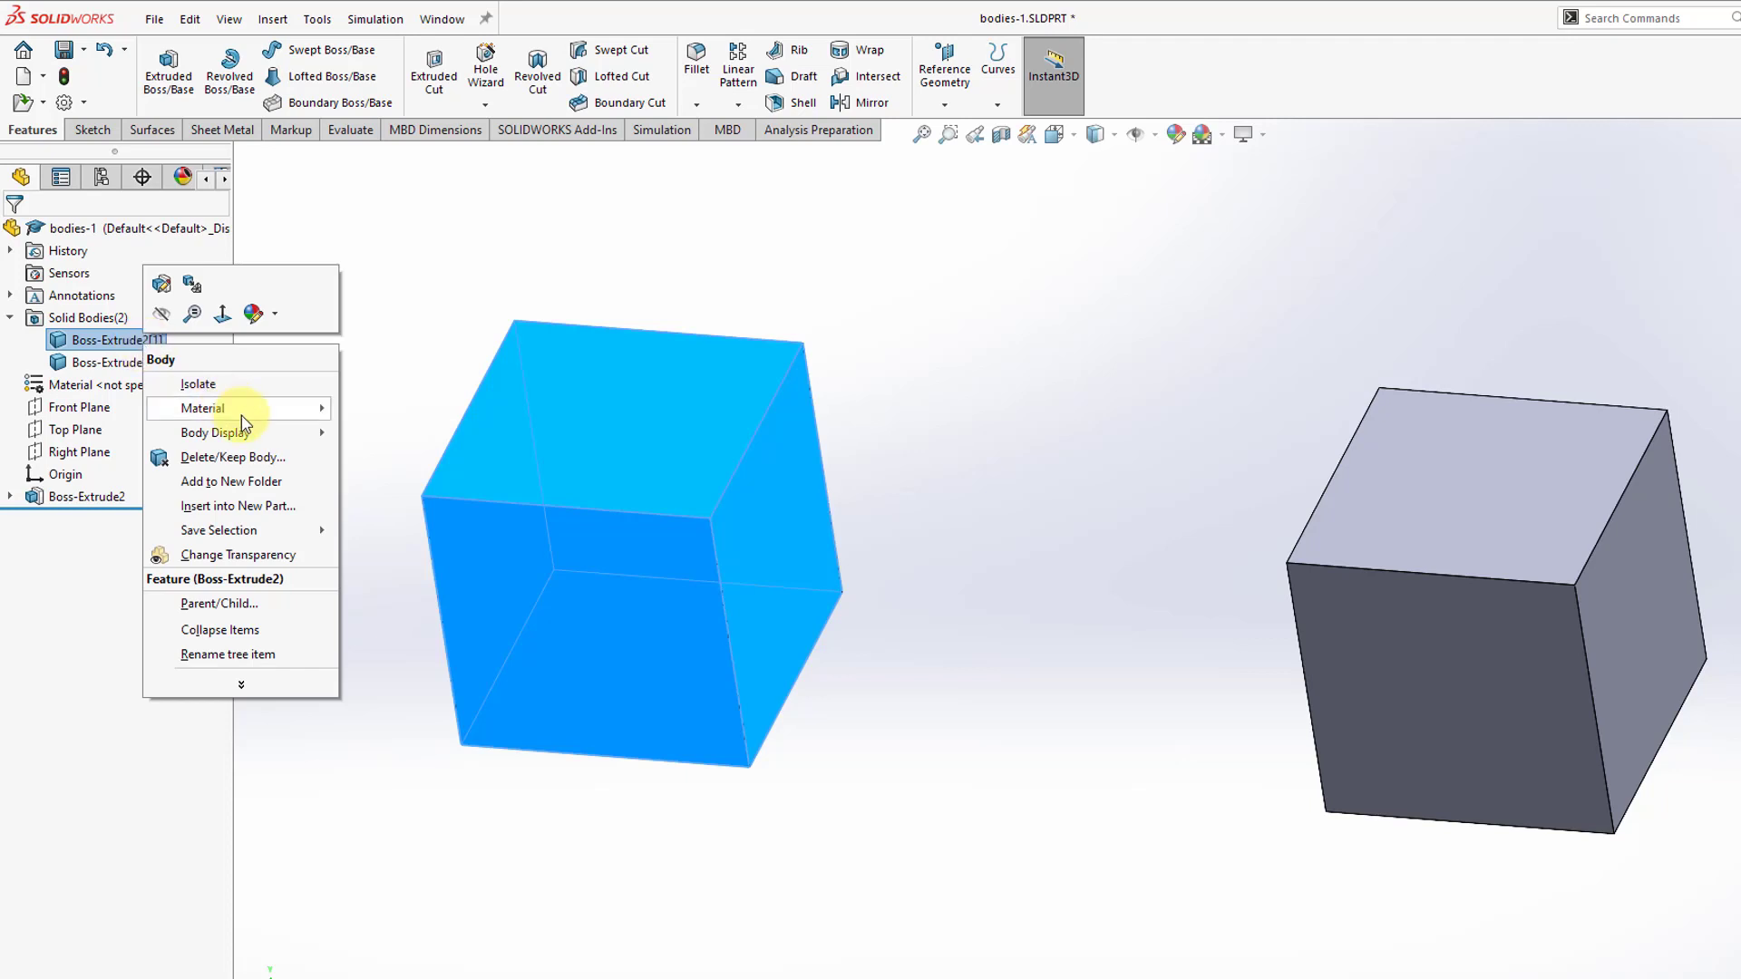
mouse_move(241, 415)
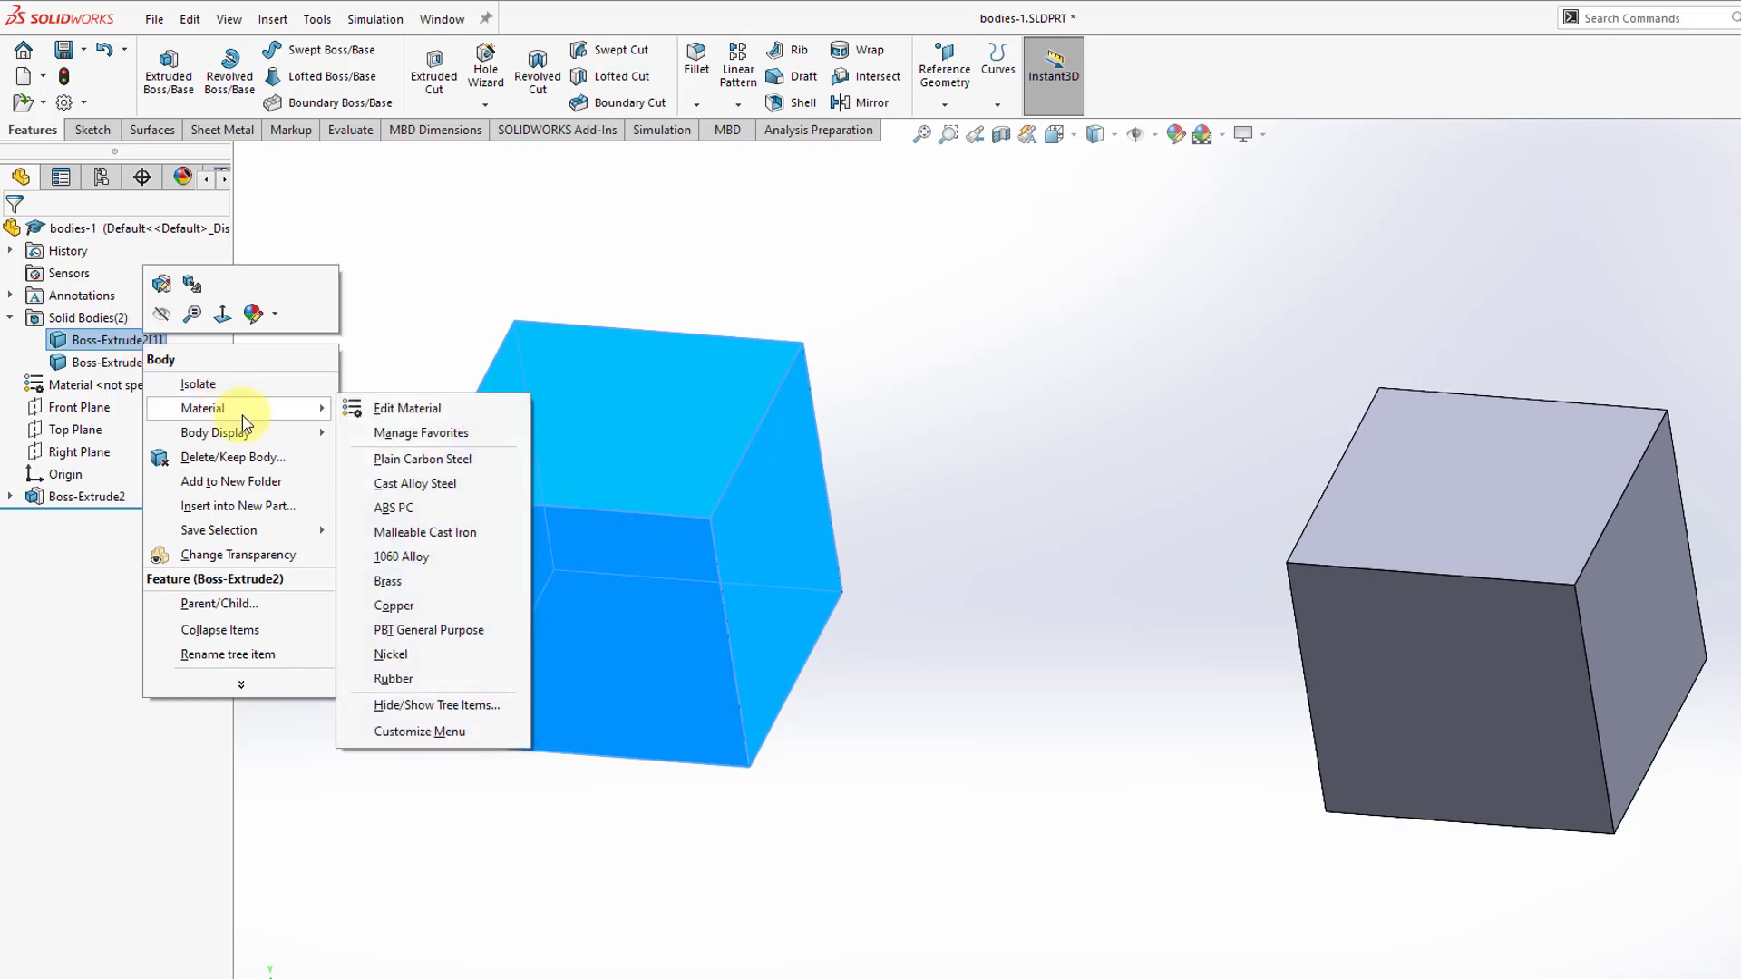
left_click(415, 509)
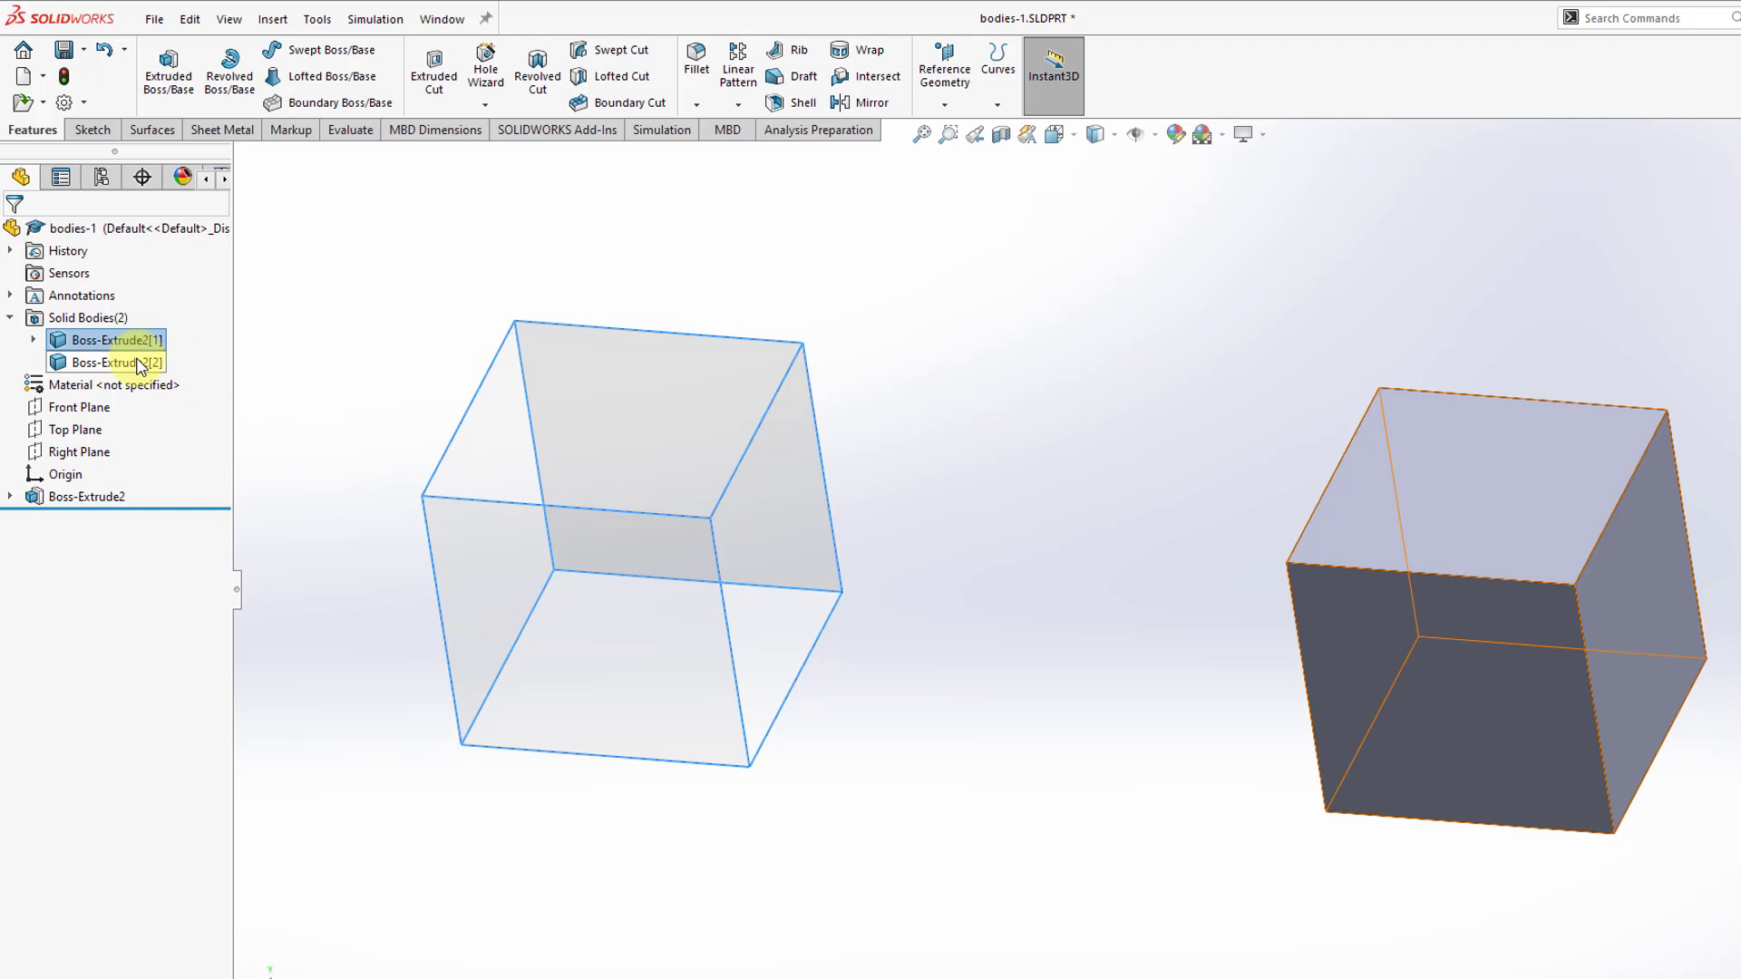
left_click(140, 364)
right_click(141, 364)
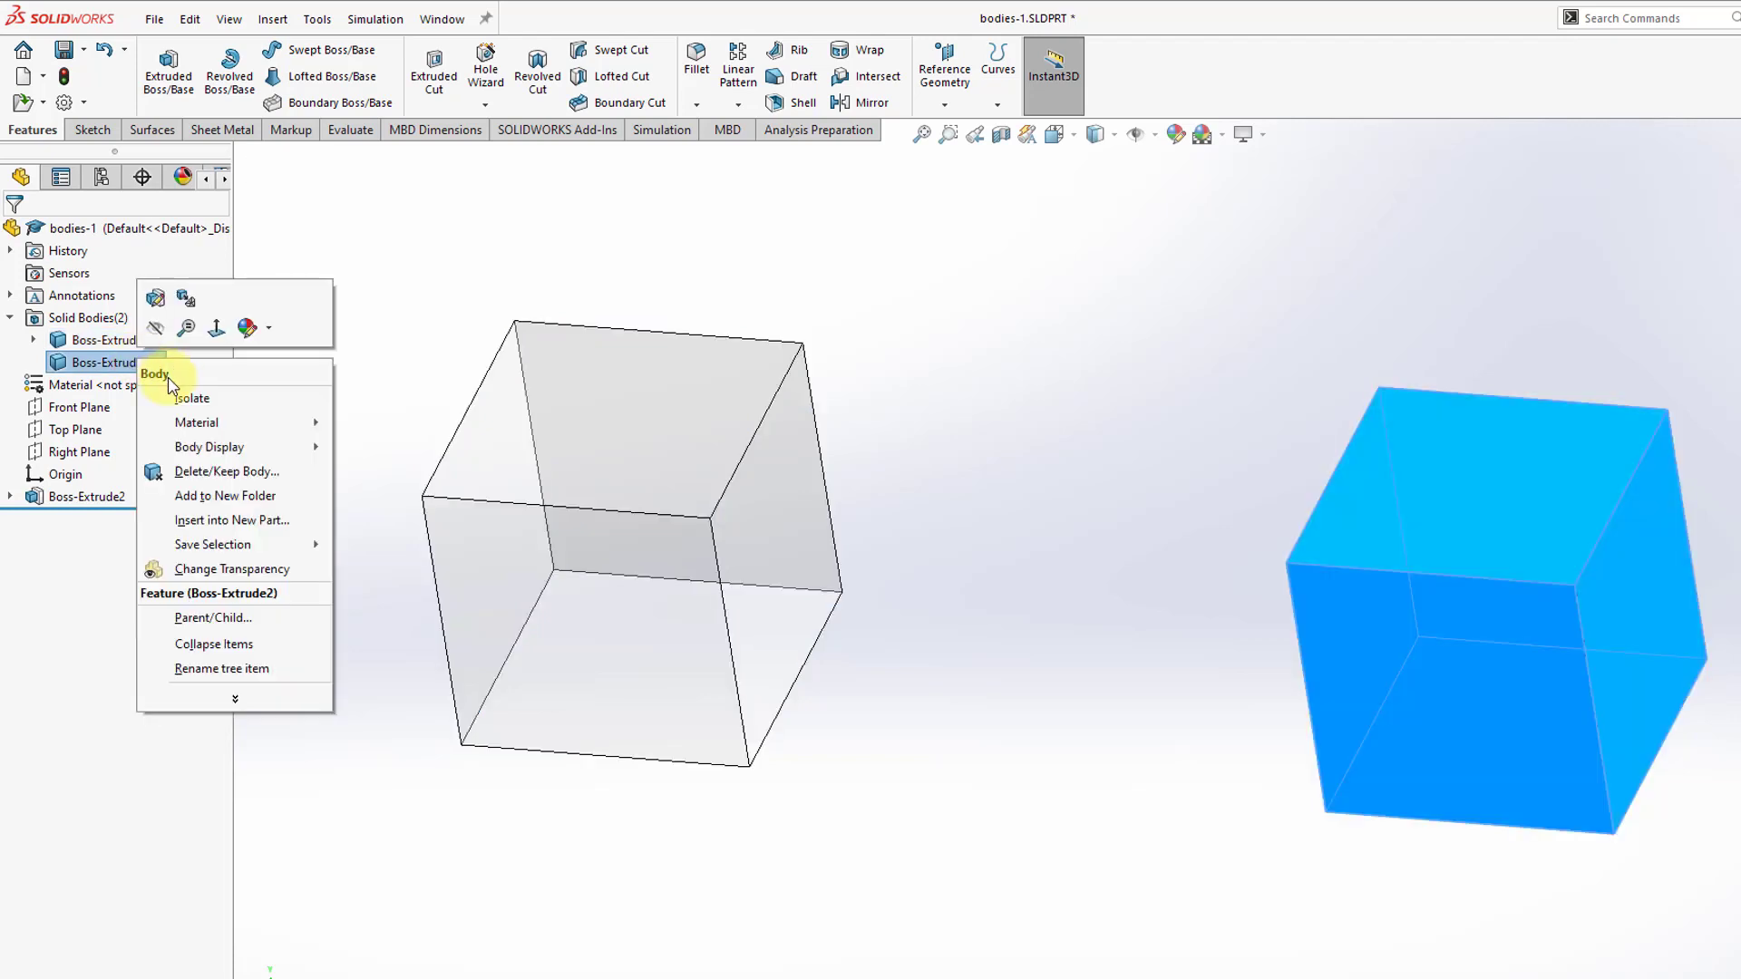
mouse_move(227, 424)
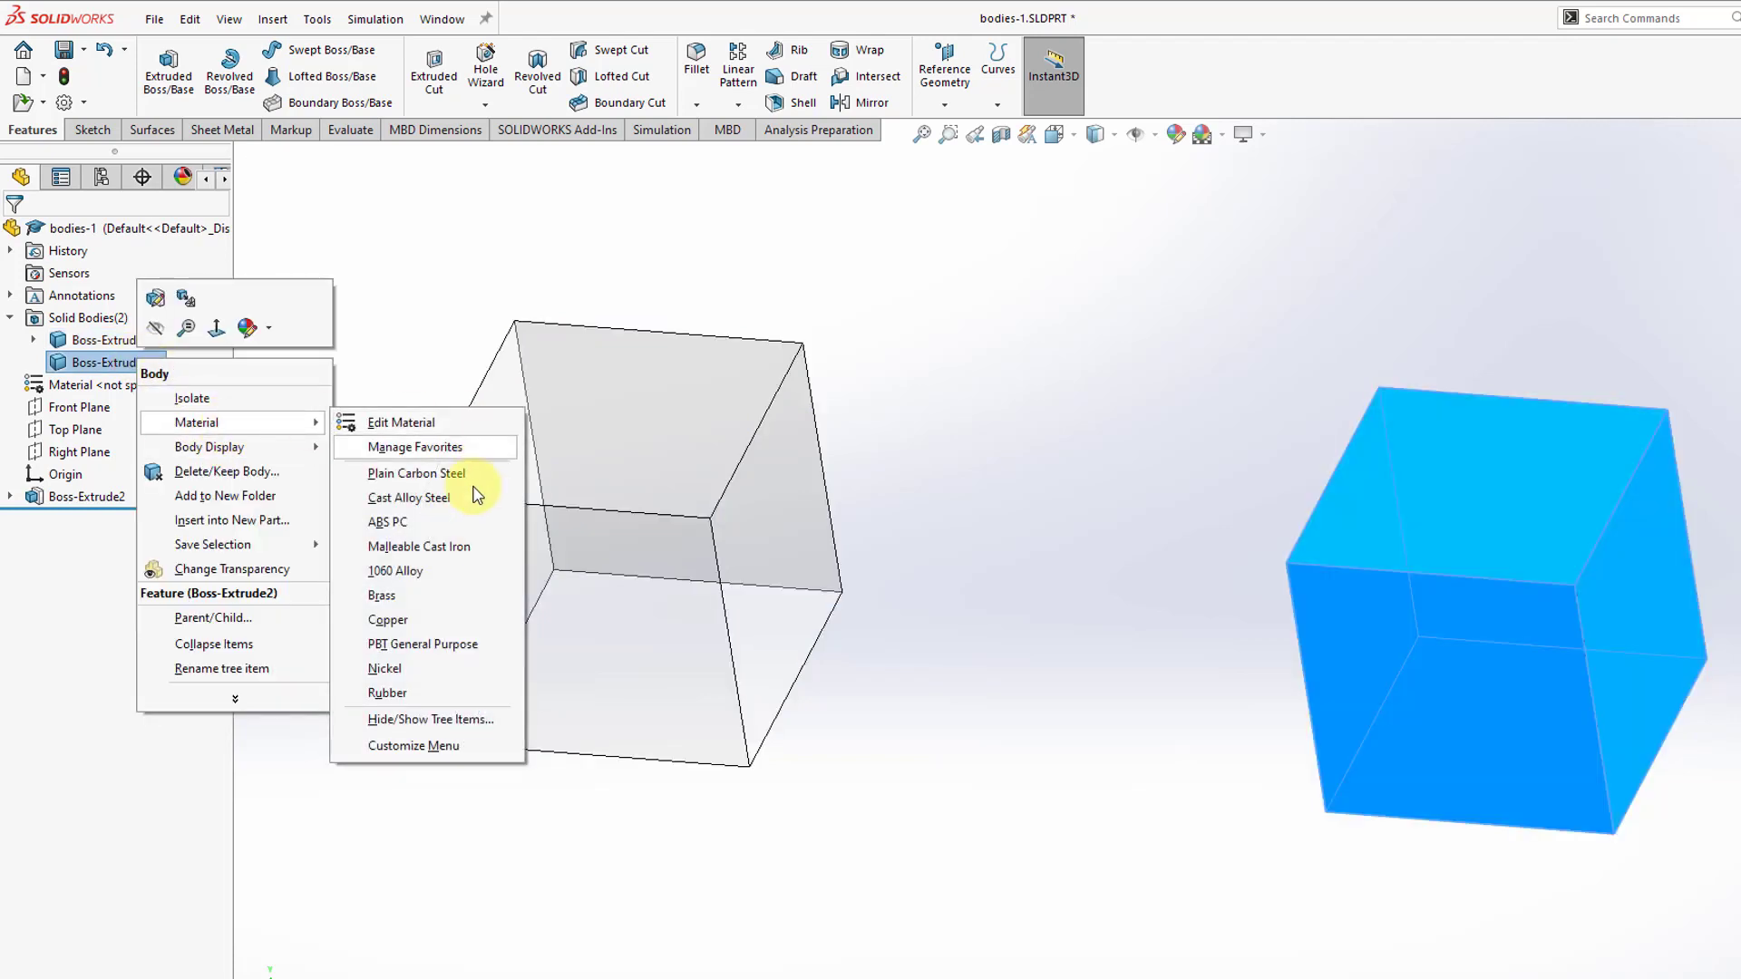
left_click(390, 693)
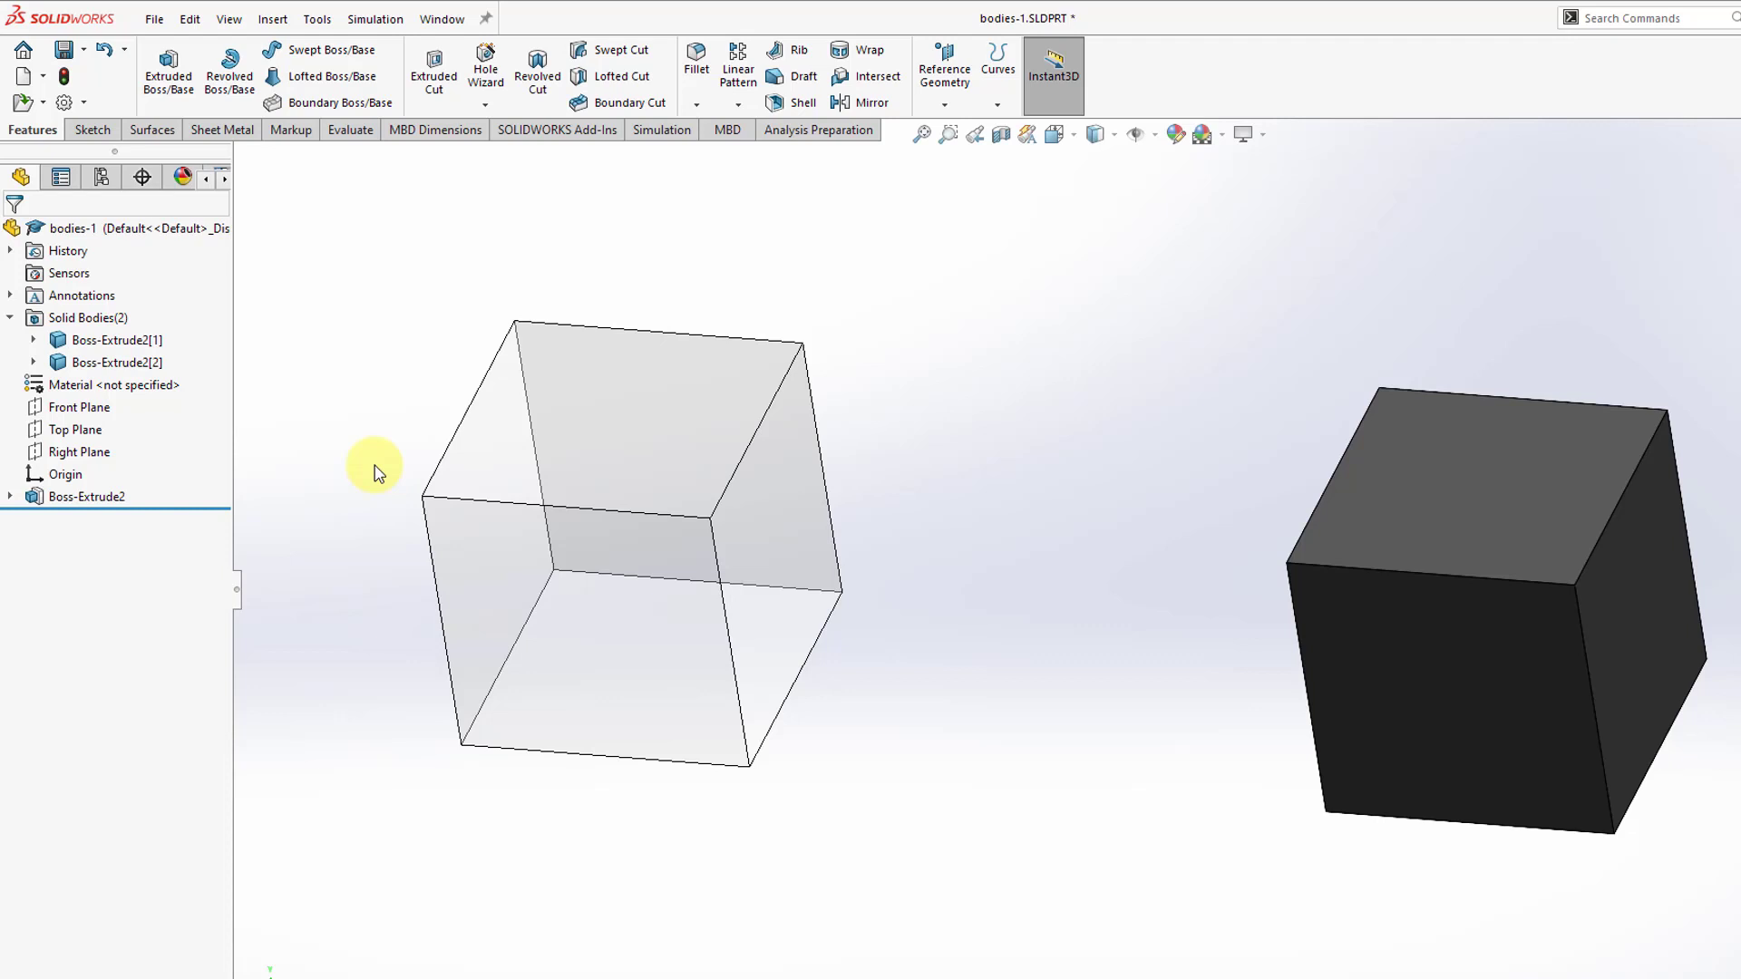
Browse the Insert menu's feature commands.
left_click(282, 21)
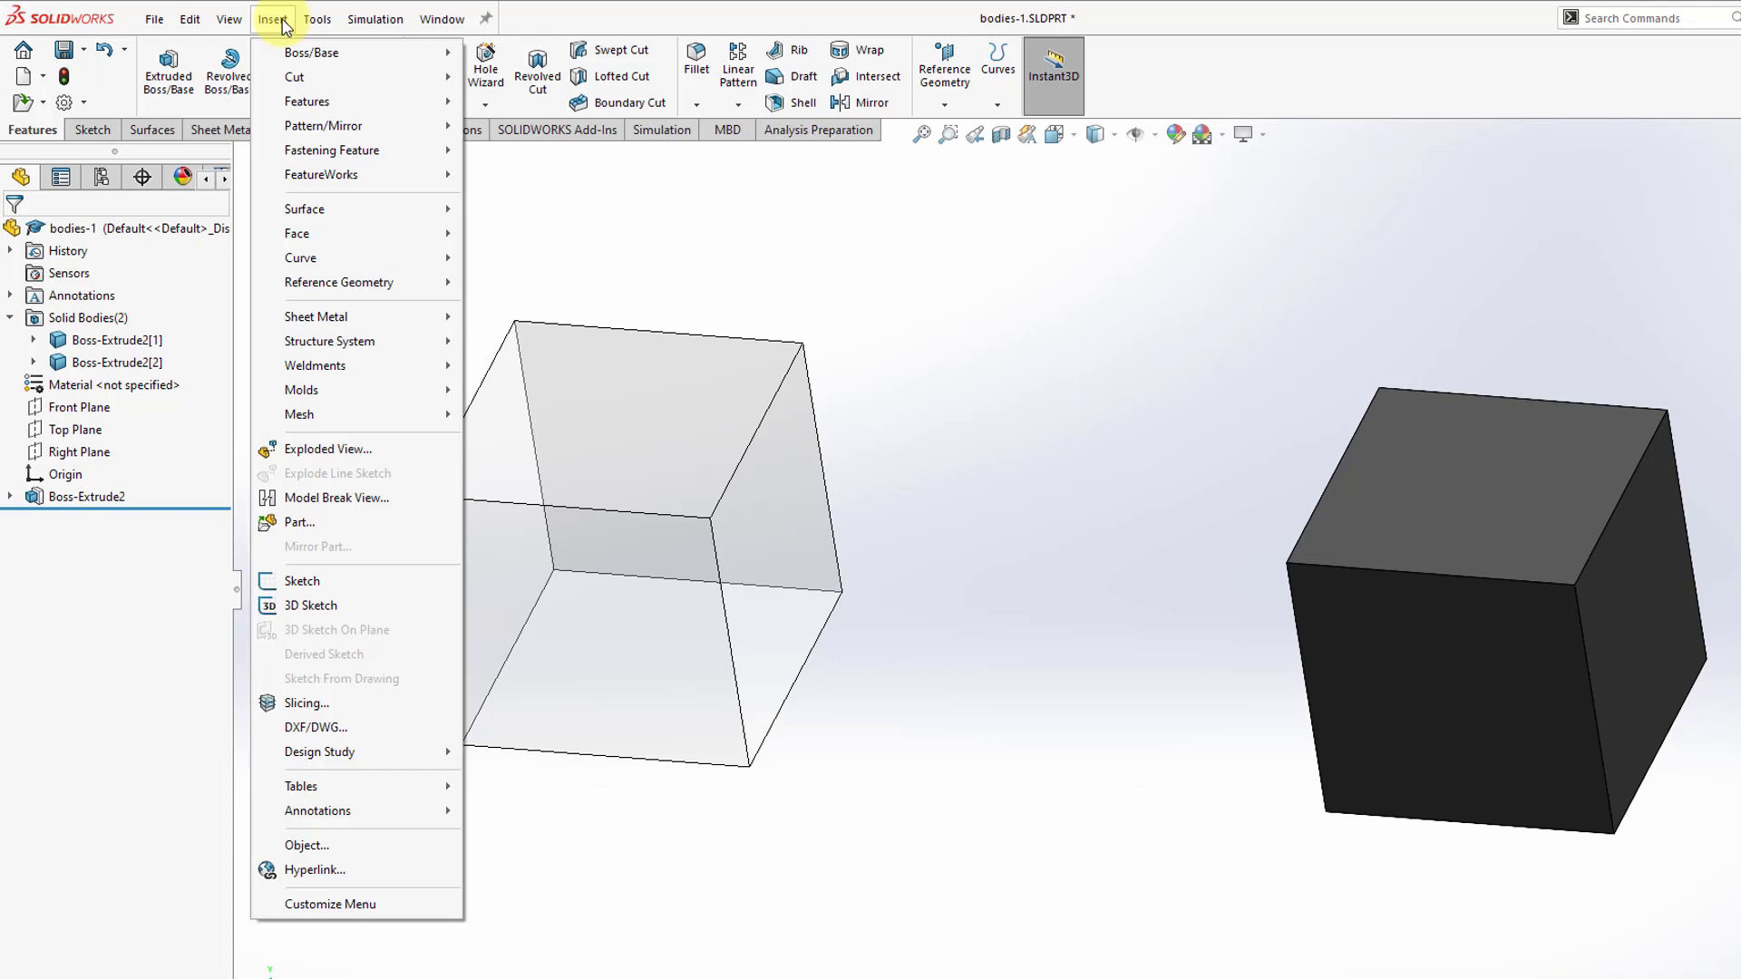
mouse_move(312, 103)
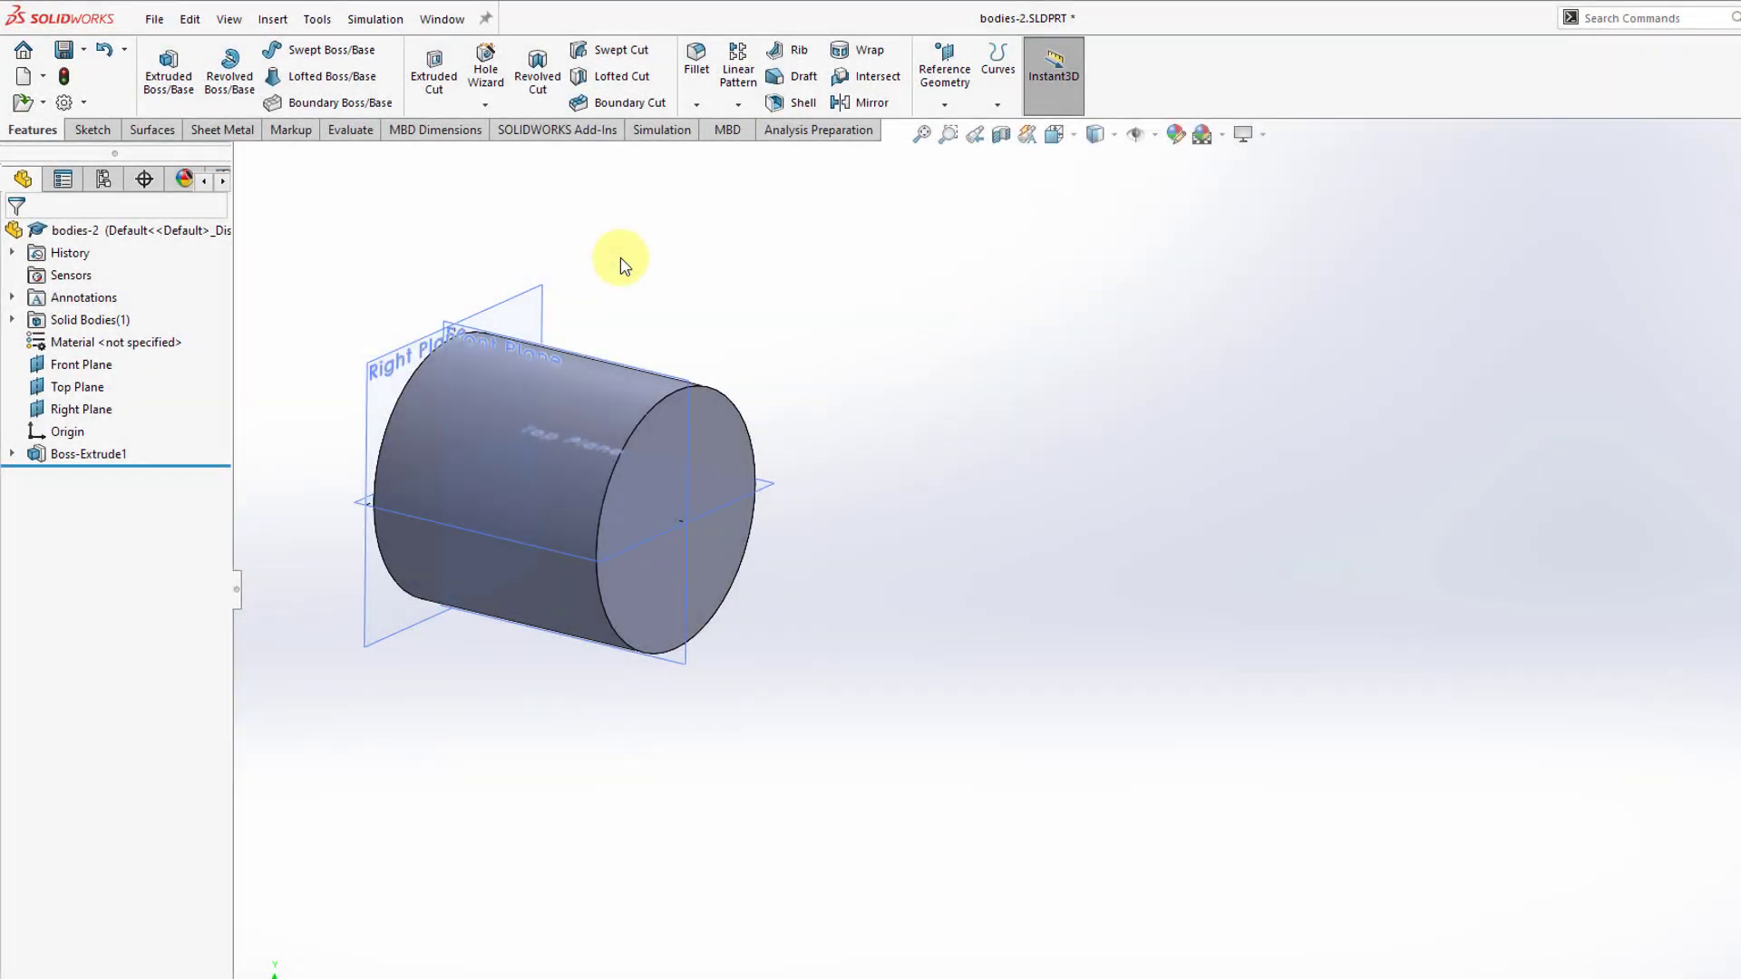
Linear-pattern the Boss-Extrude1 feature along the Right Plane, 100 mm by 4 instances.
left_click(740, 71)
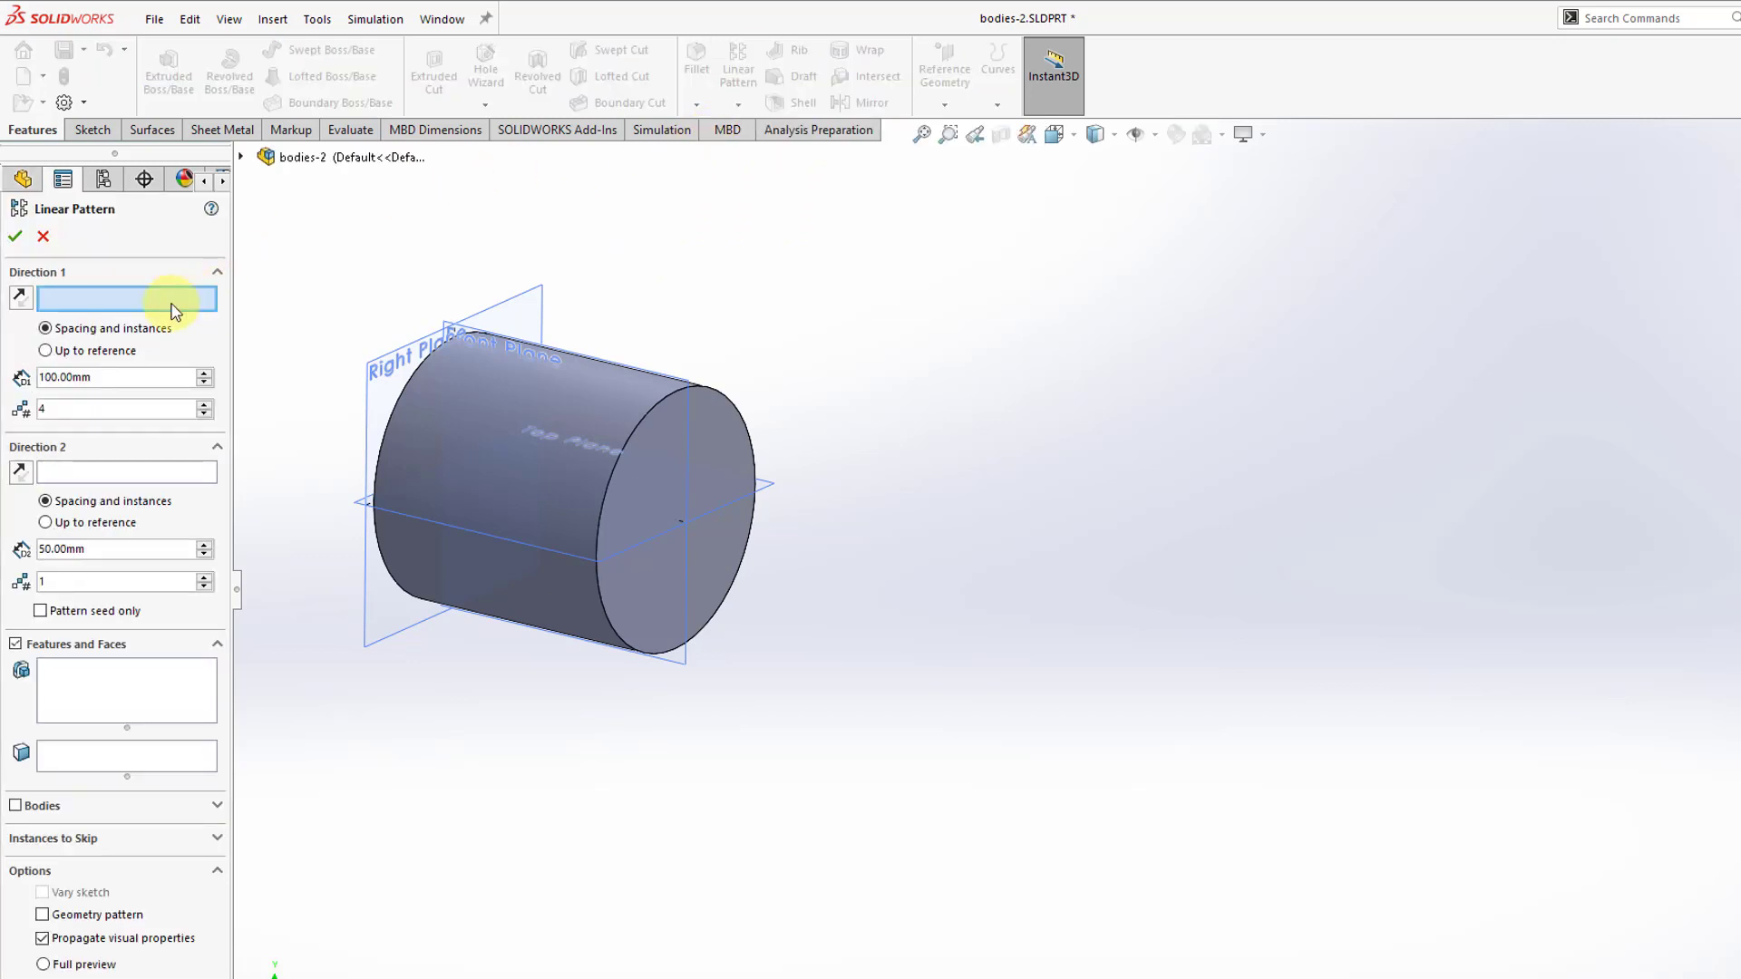
left_click(380, 362)
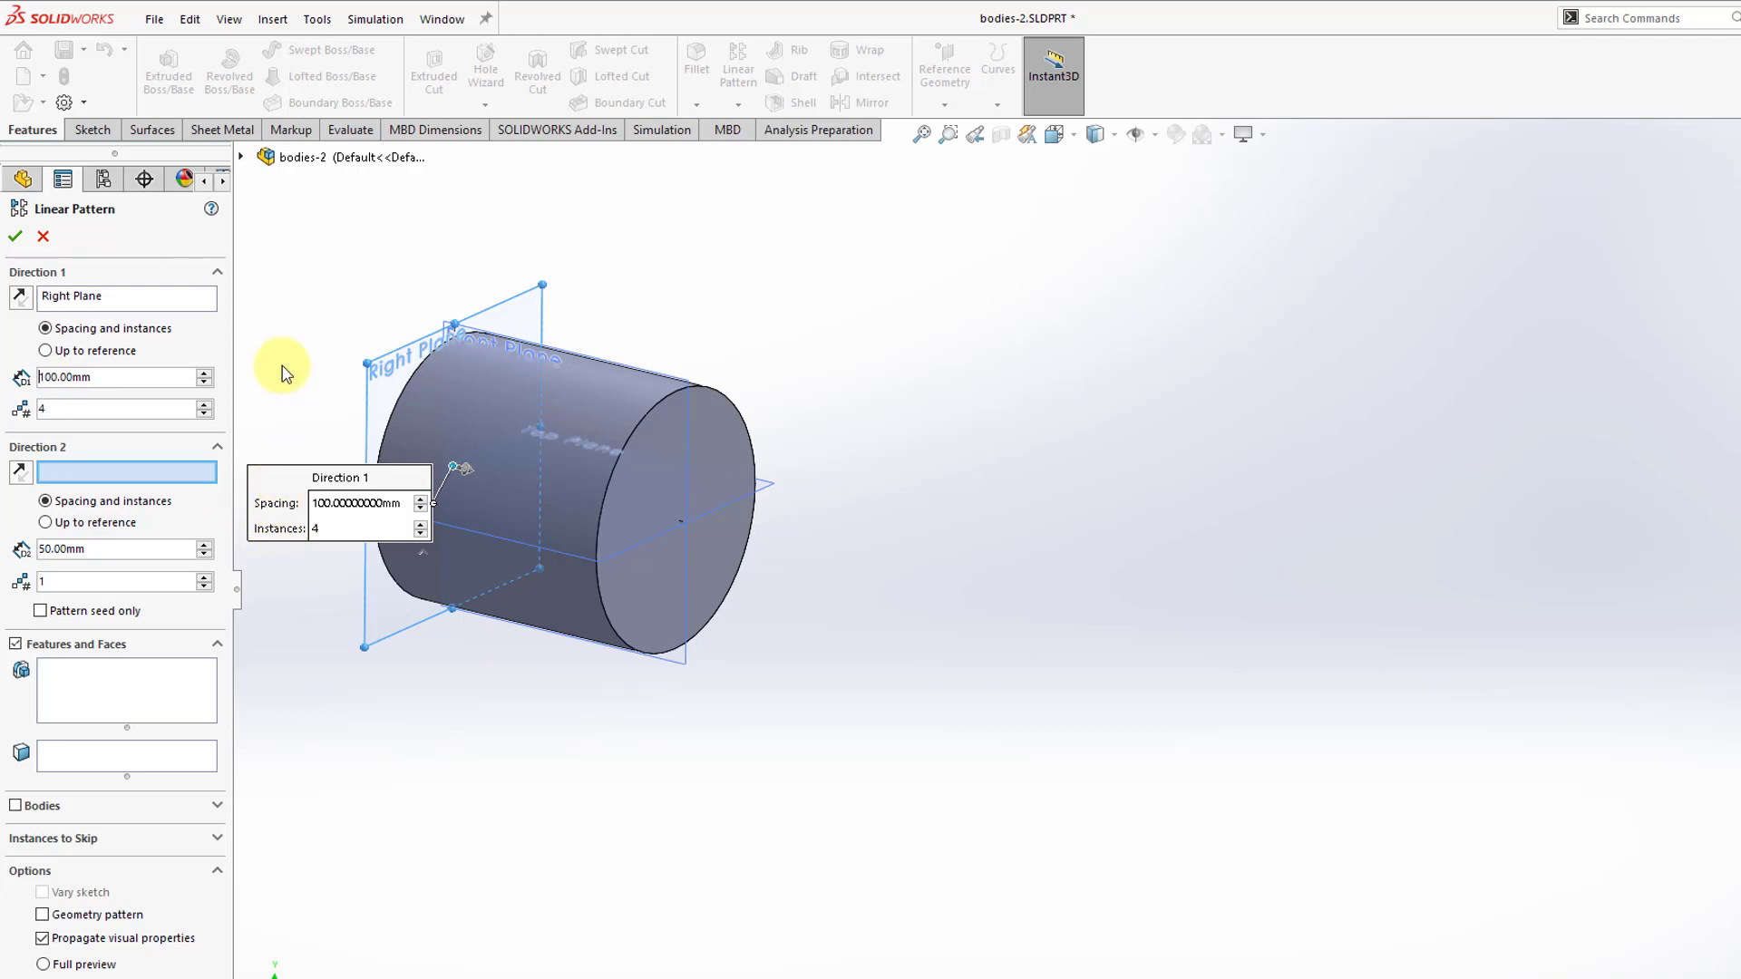
left_click(116, 685)
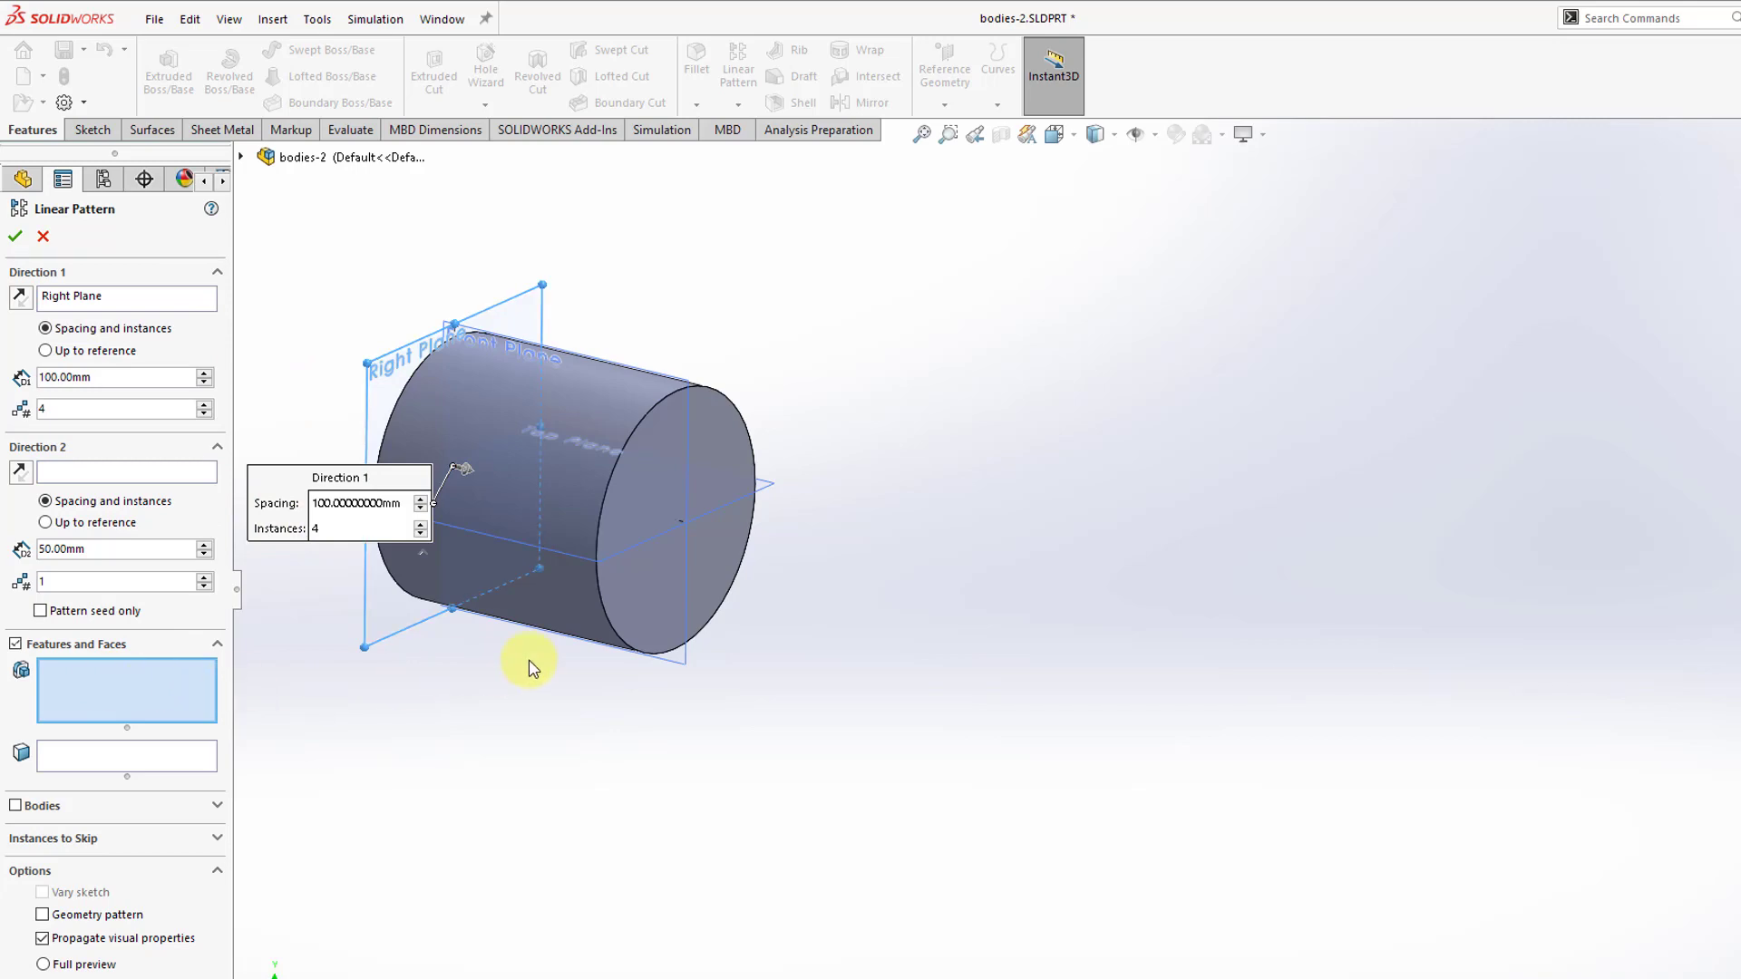
left_click(565, 603)
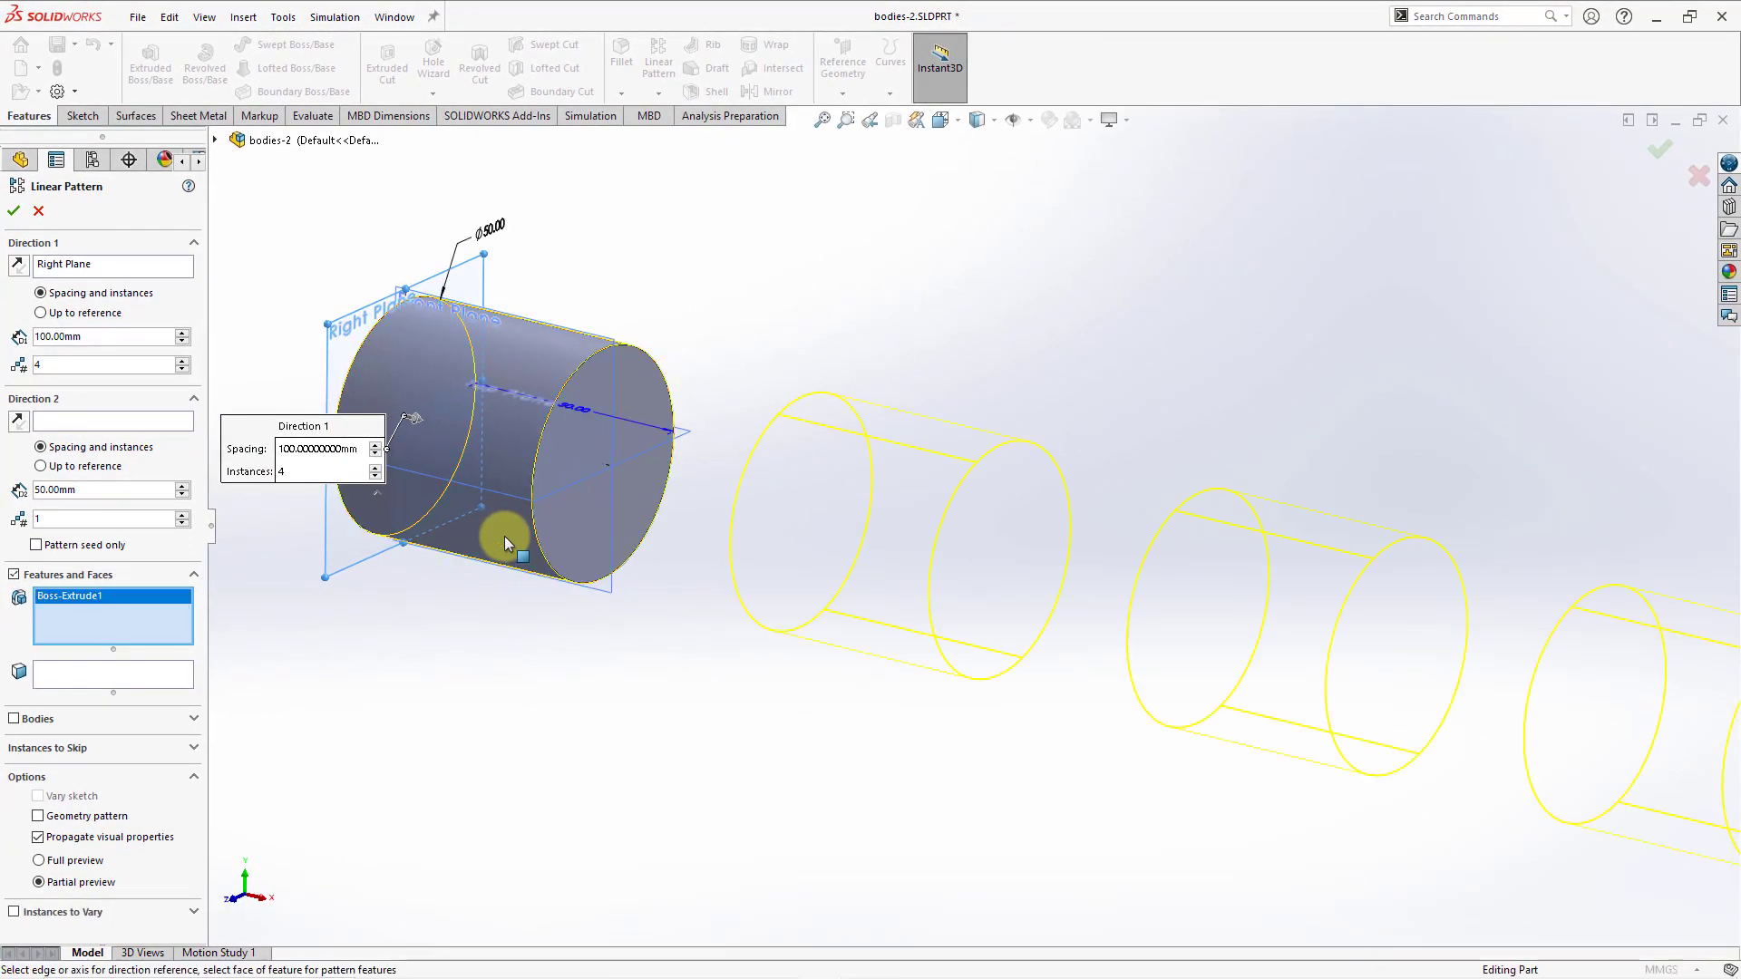
key("f")
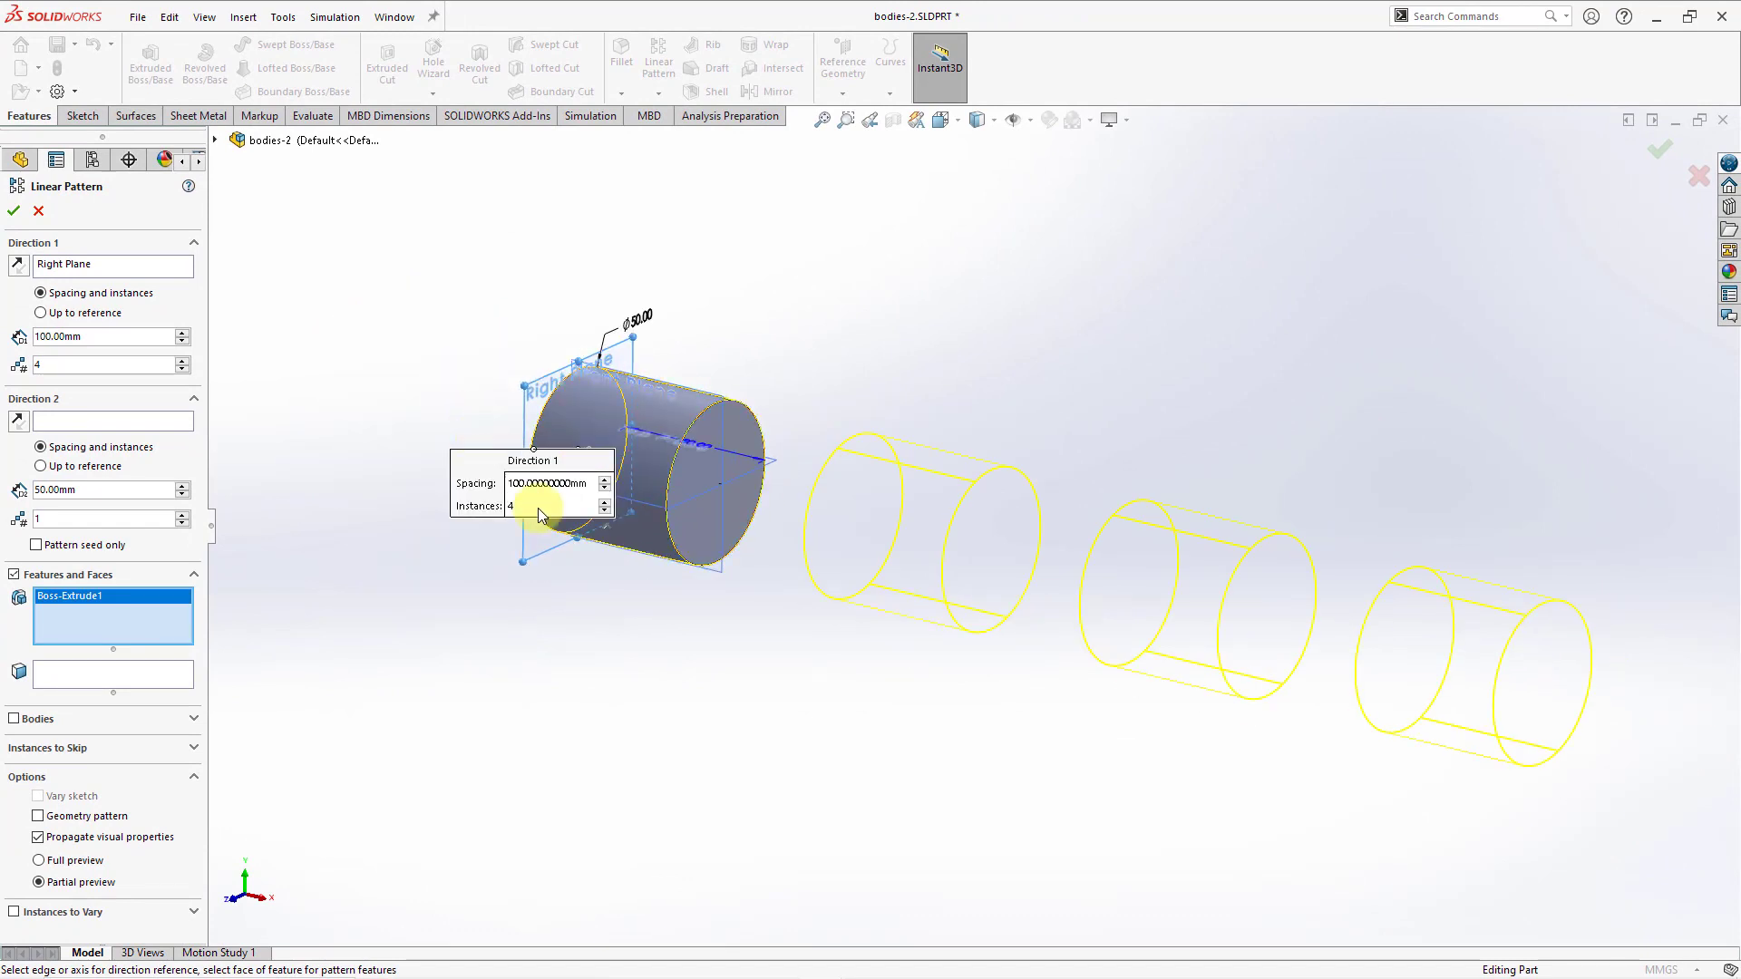
middle_click_drag(642, 602, 555, 626, "shift")
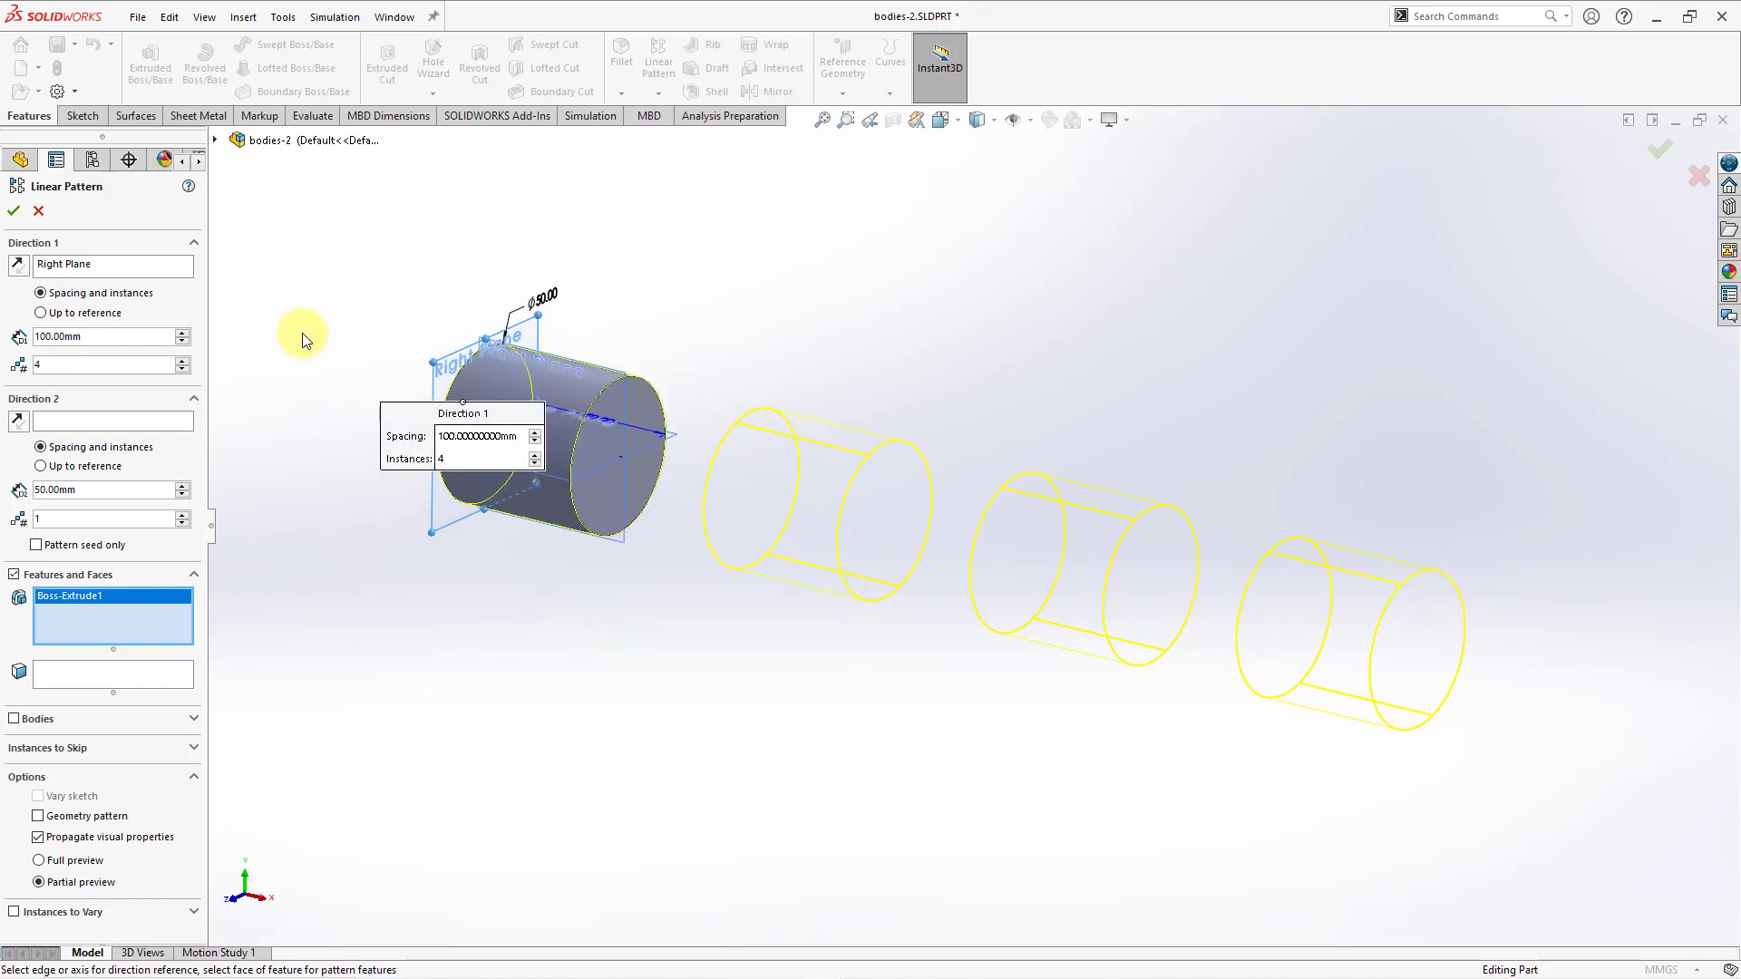
left_click(14, 211)
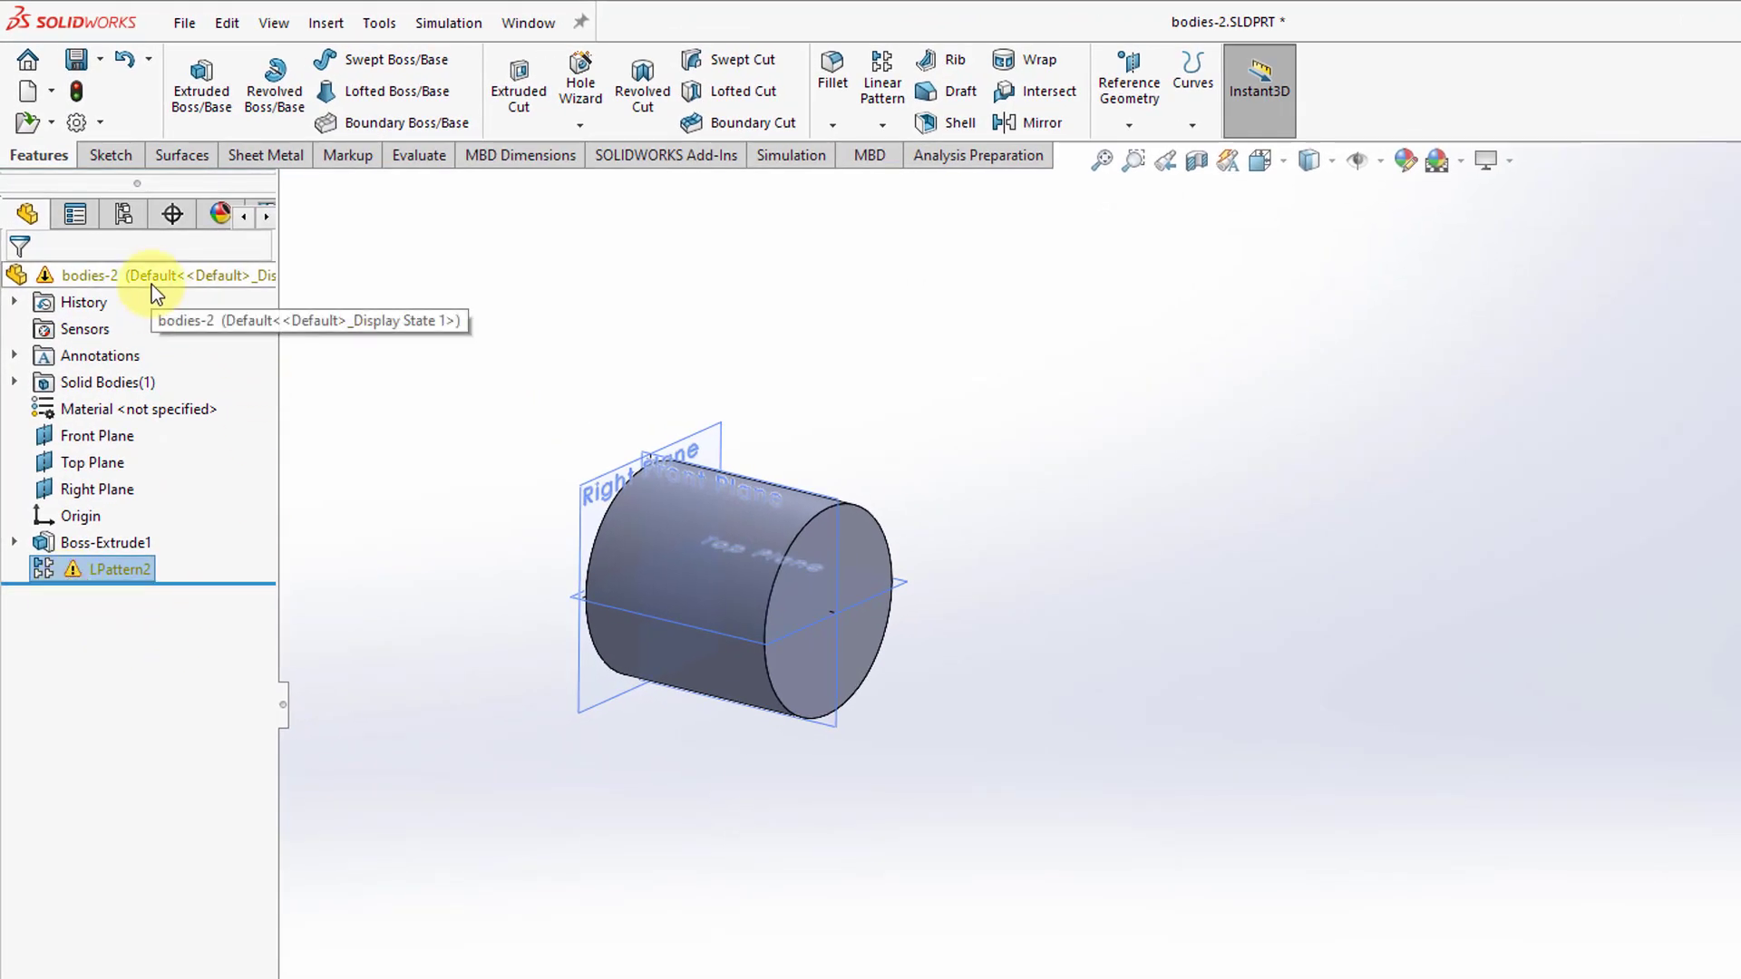
Delete the failed LPattern2 feature and confirm the deletion.
right_click(116, 572)
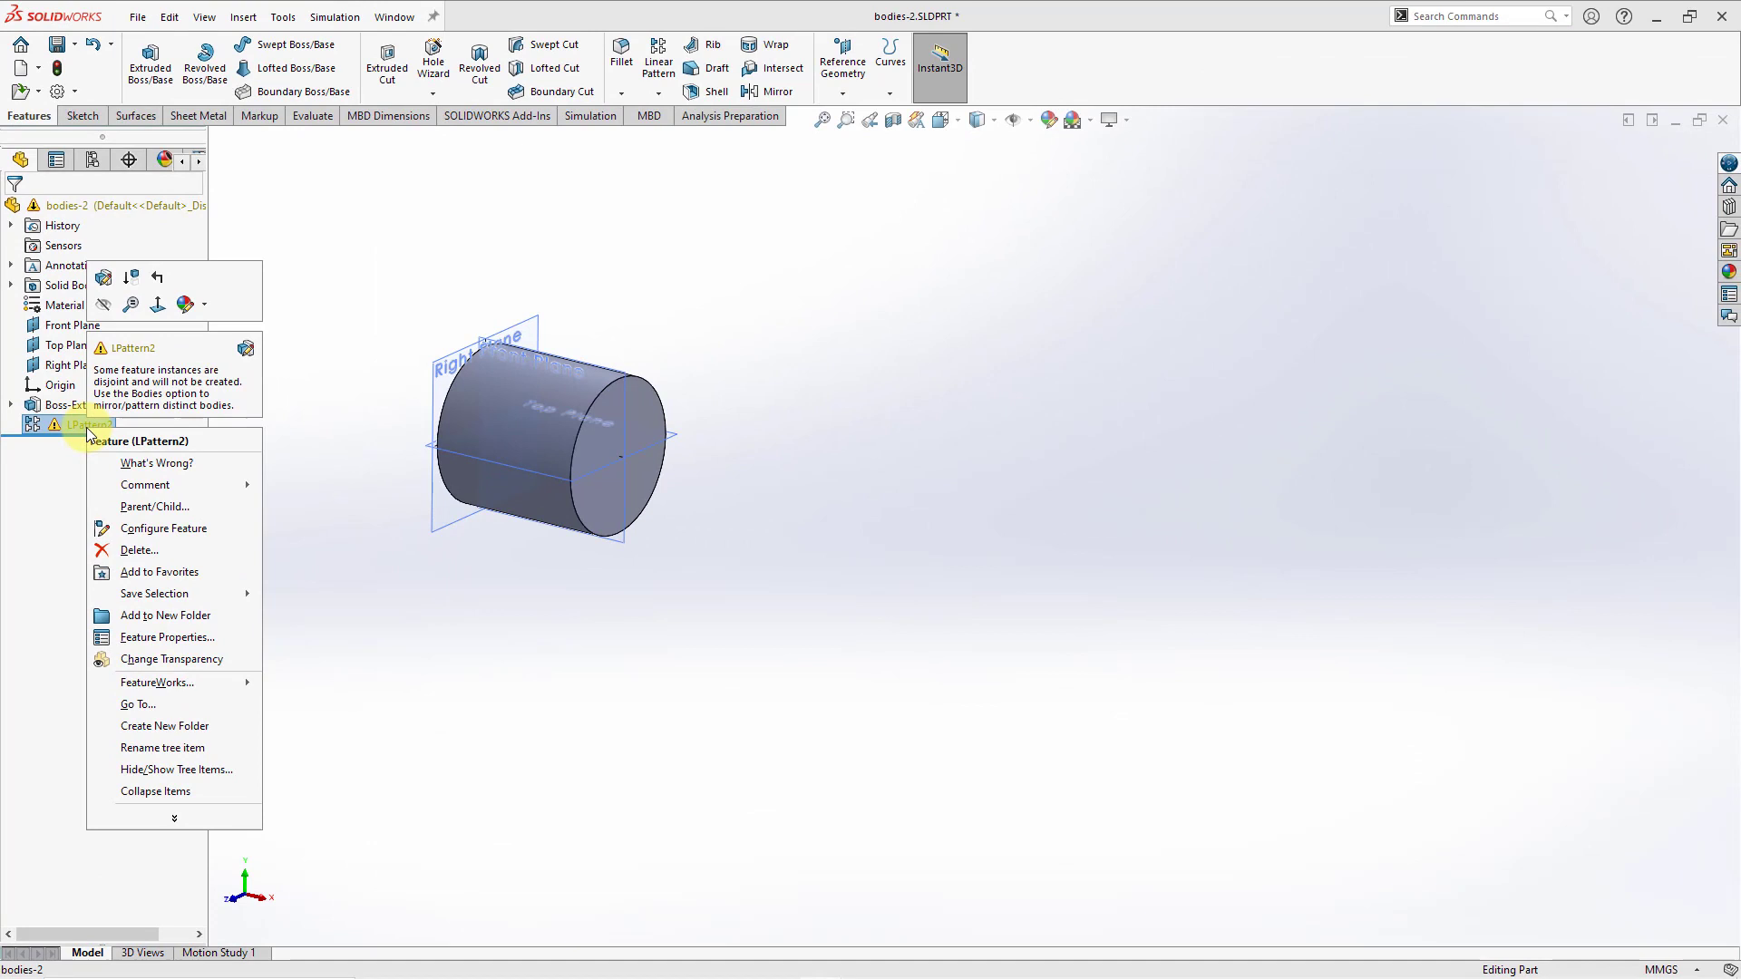
left_click(141, 551)
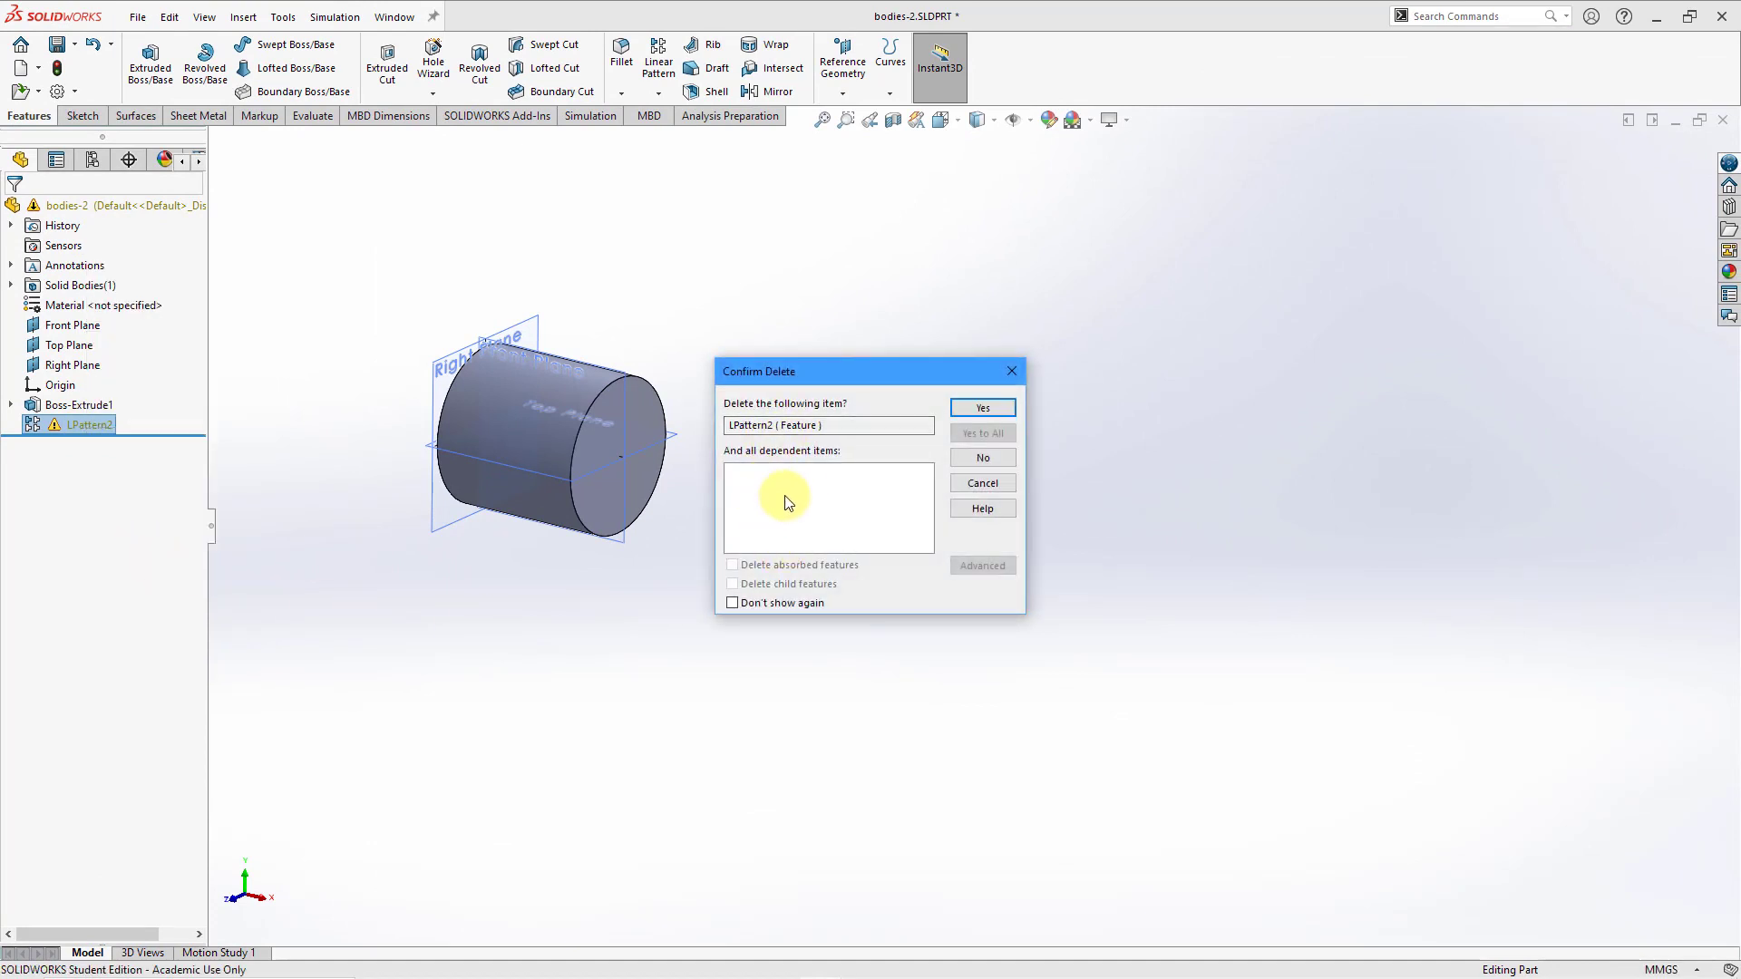
left_click(984, 410)
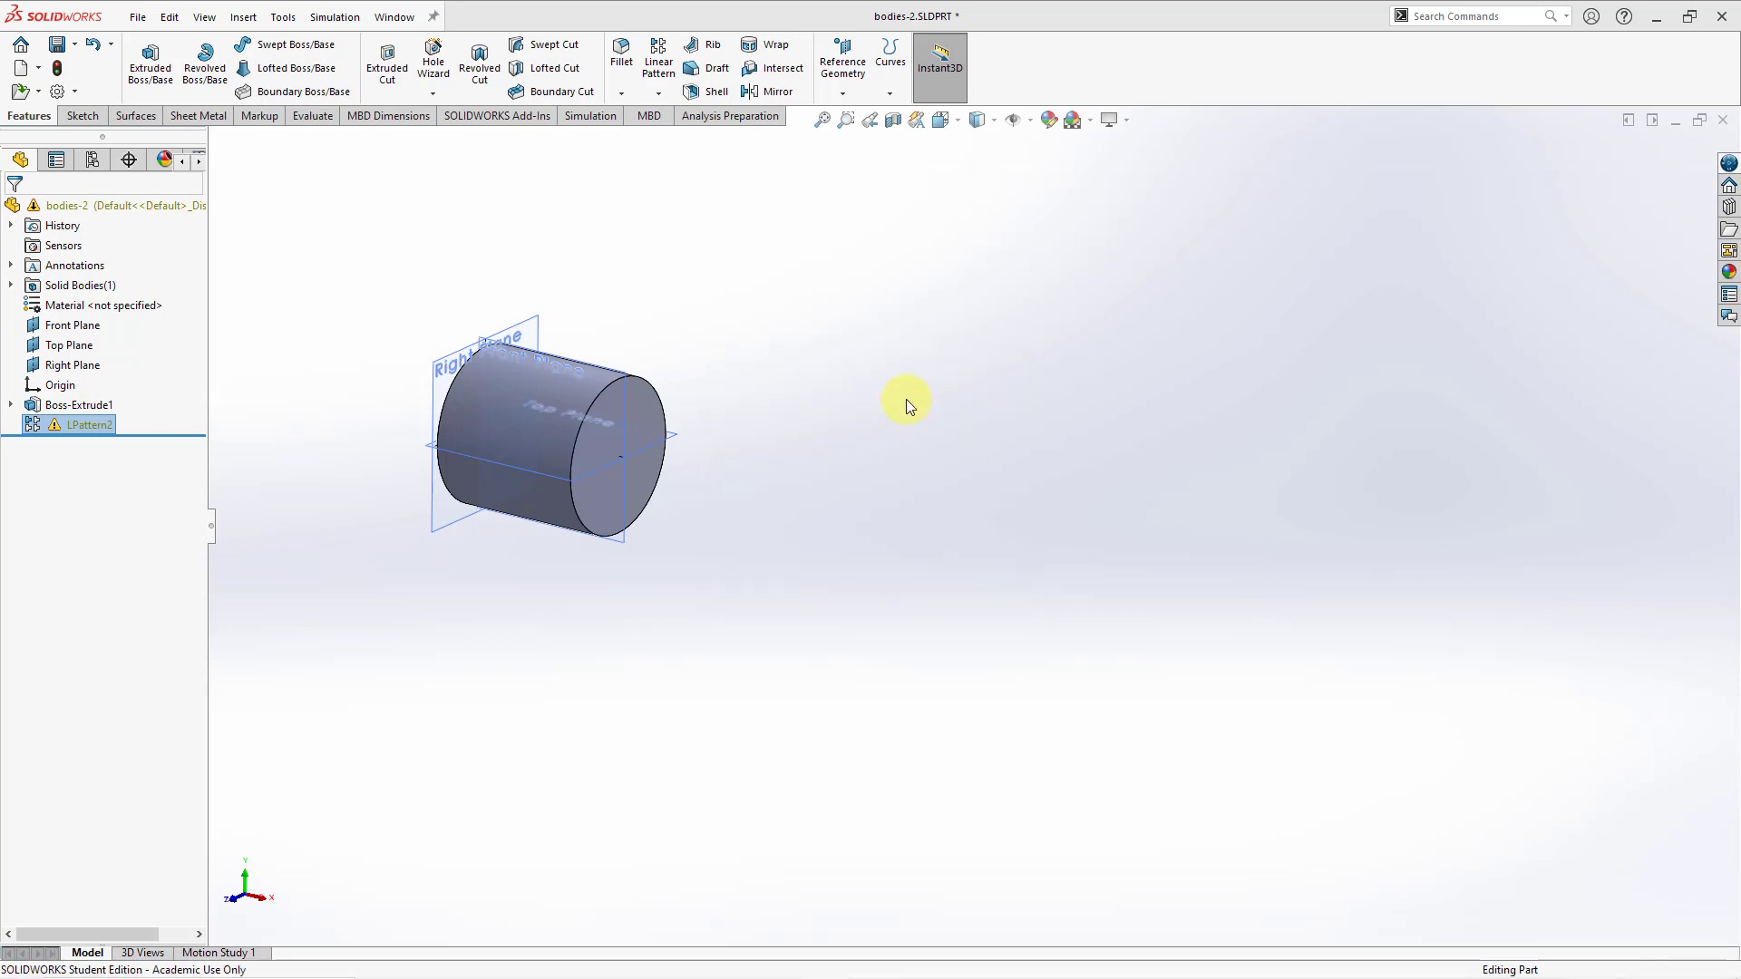
Linear-pattern the cylinder as a body along the Right Plane, 100 mm by 4.
left_click(658, 64)
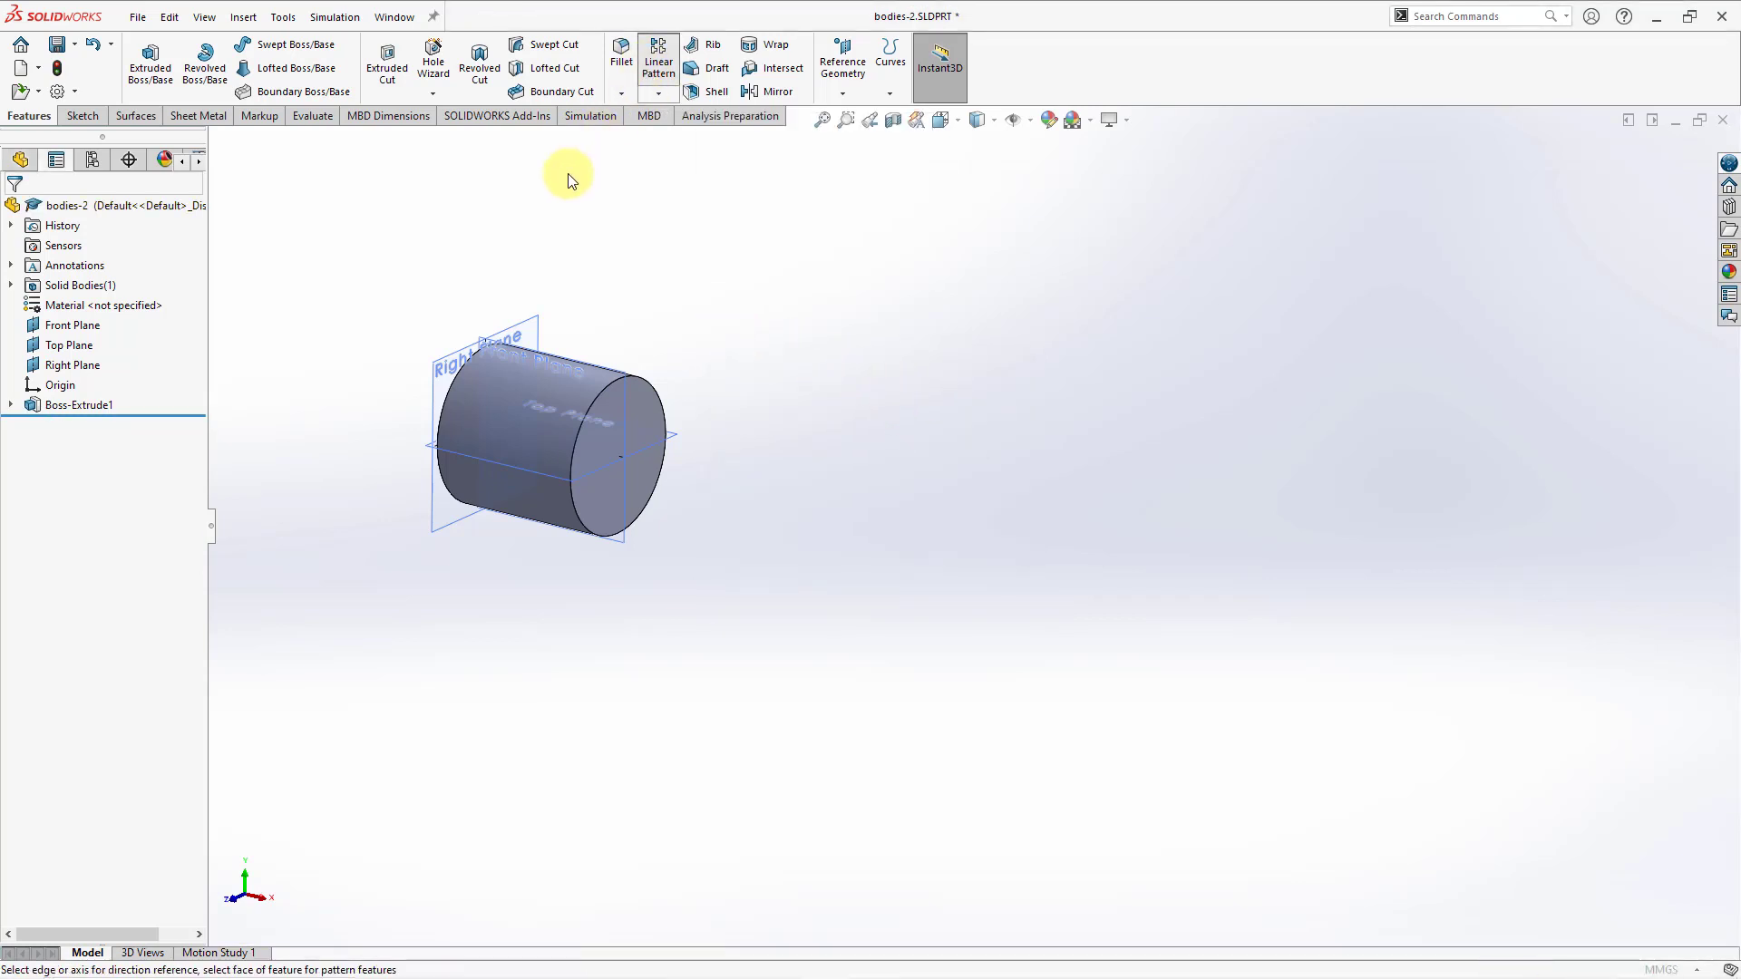
left_click(451, 354)
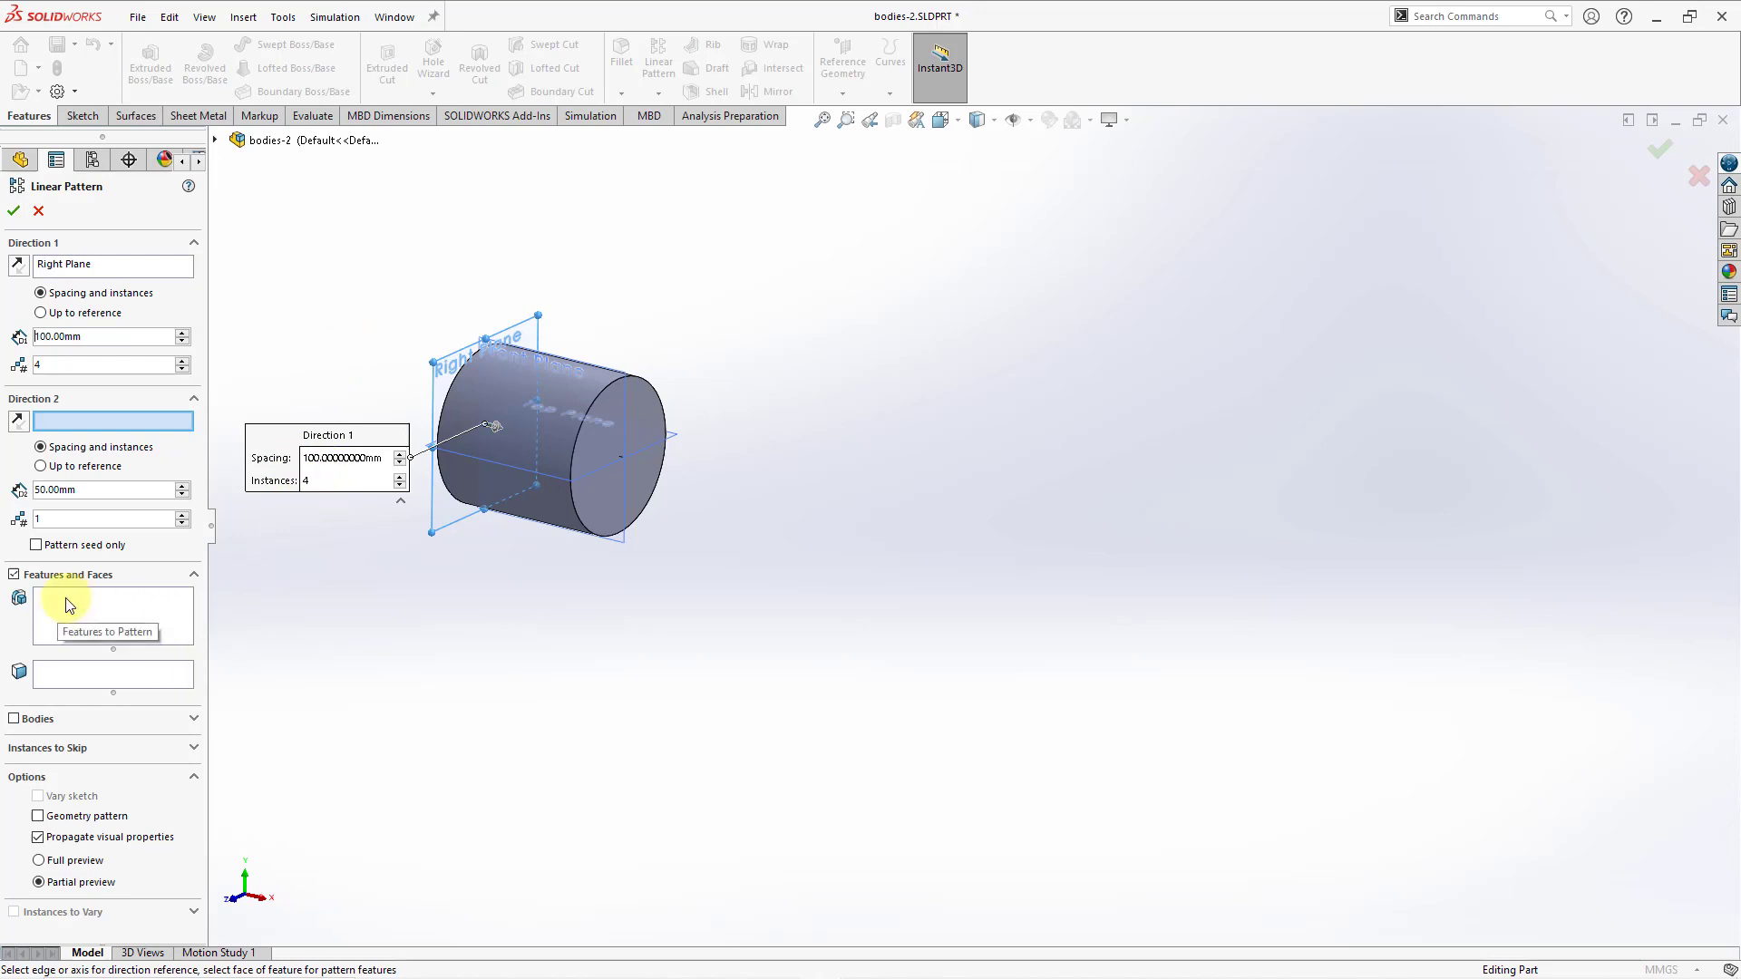
left_click(14, 575)
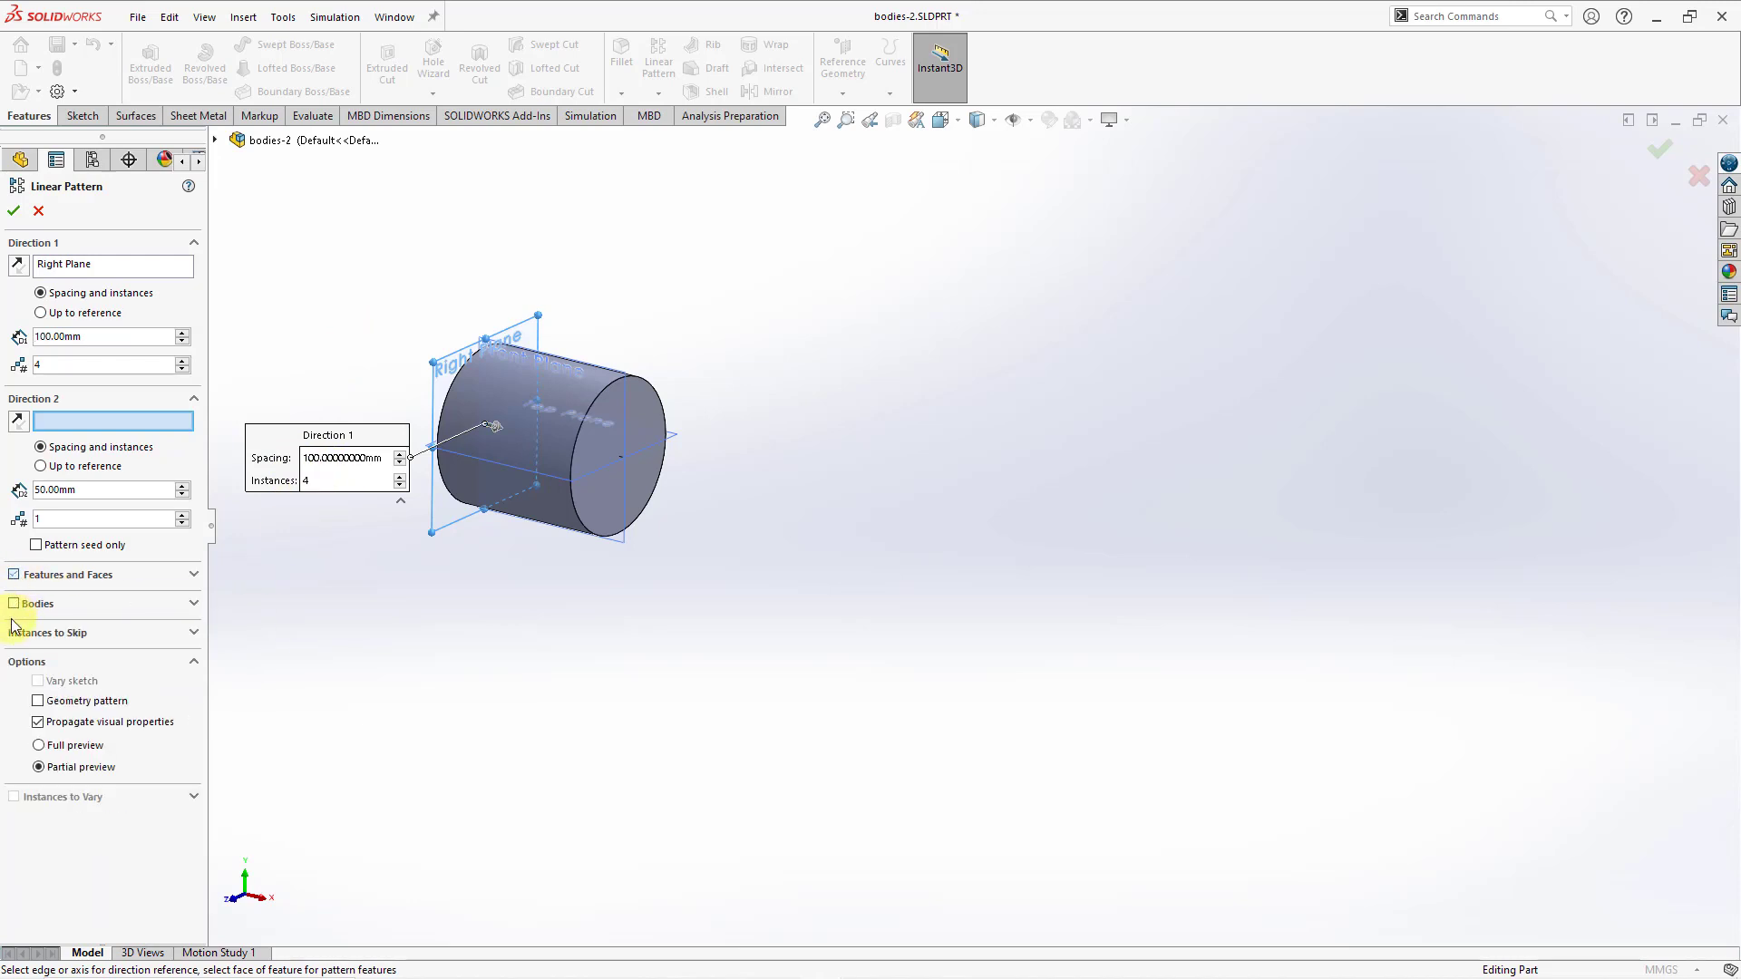
left_click(14, 605)
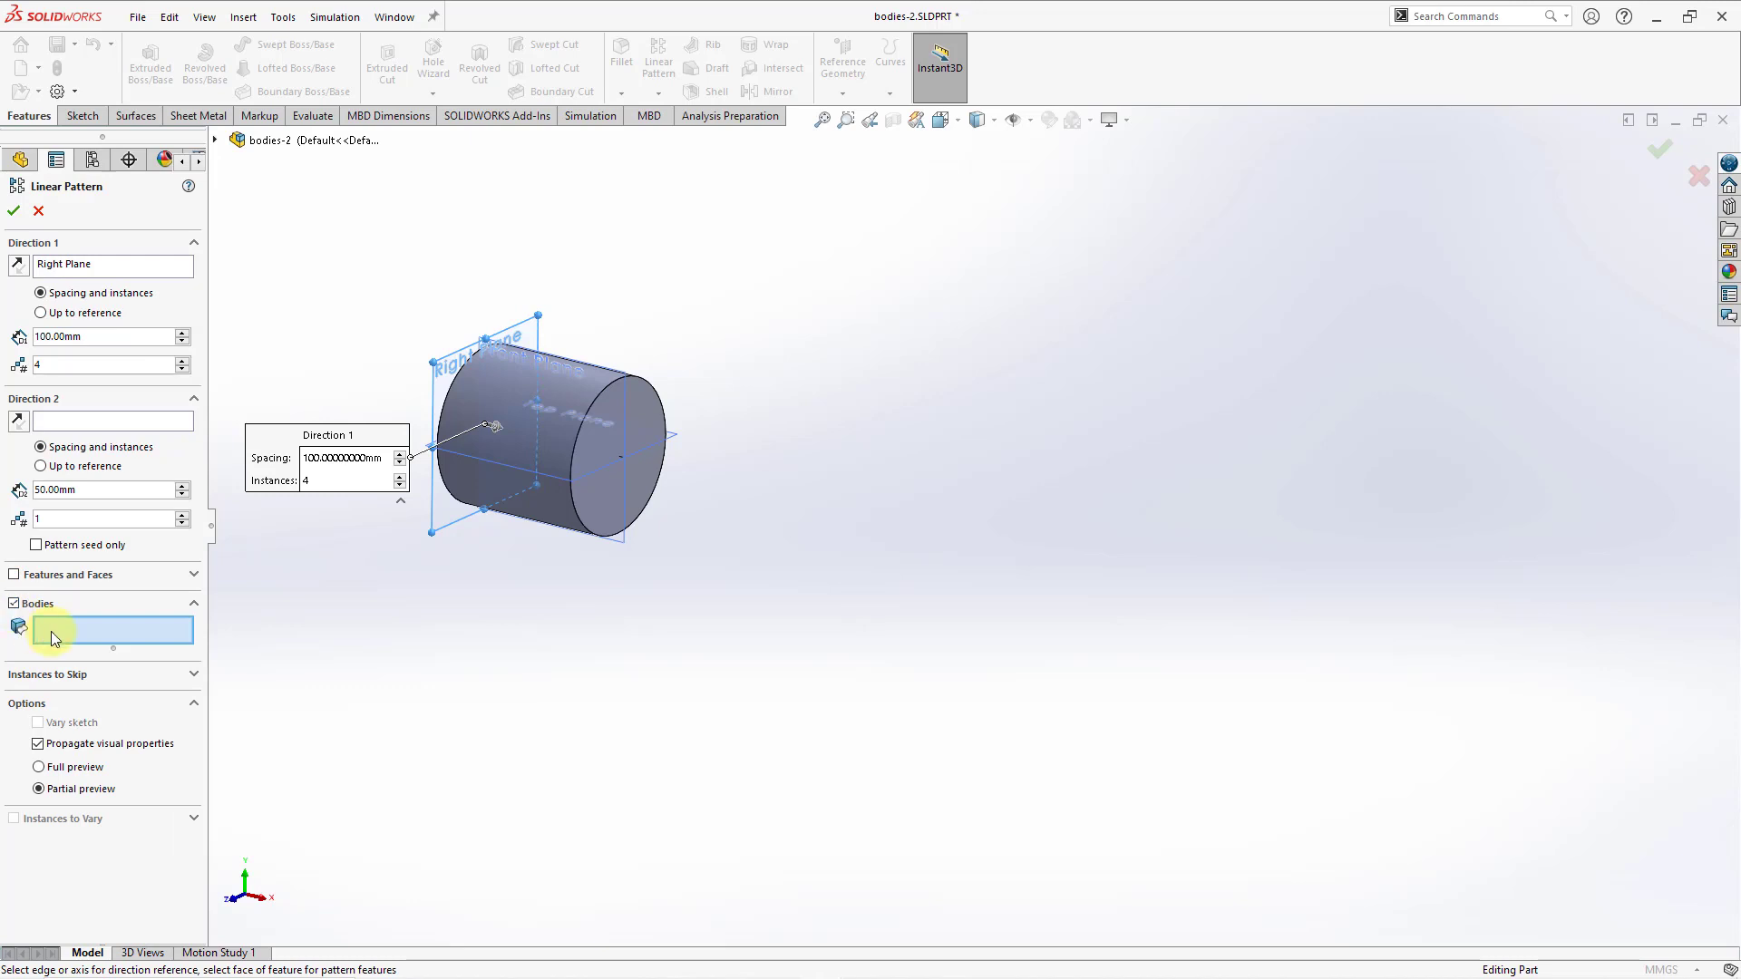
left_click(504, 481)
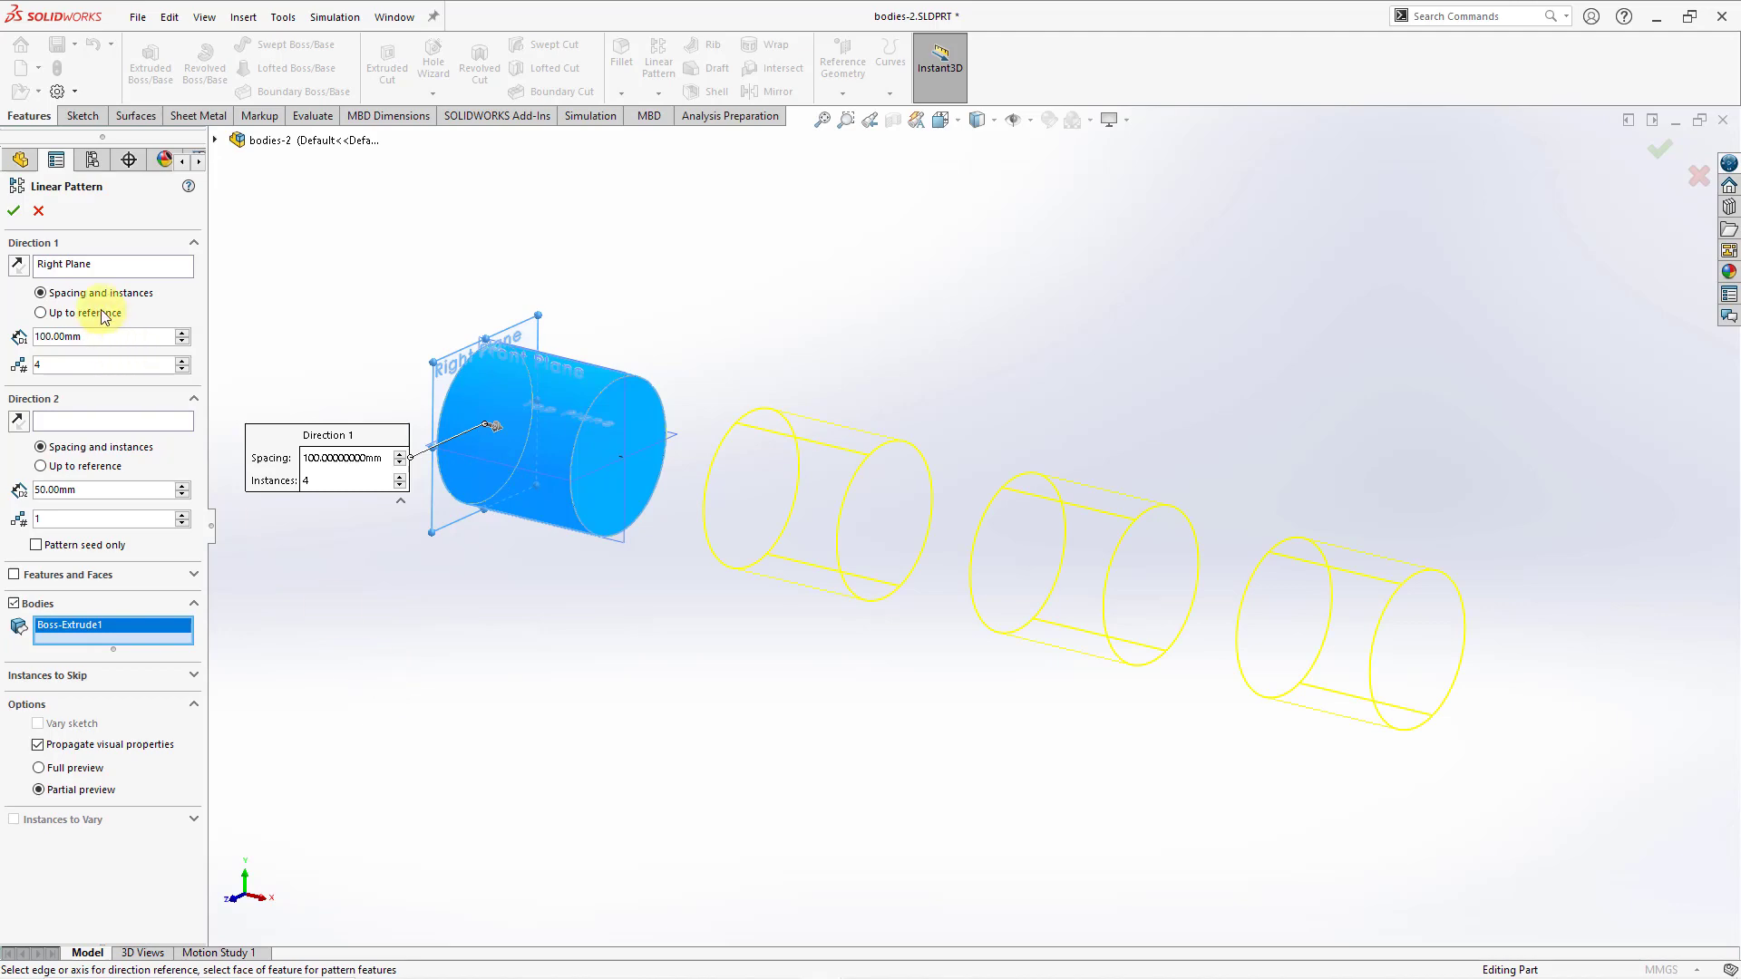
left_click(13, 210)
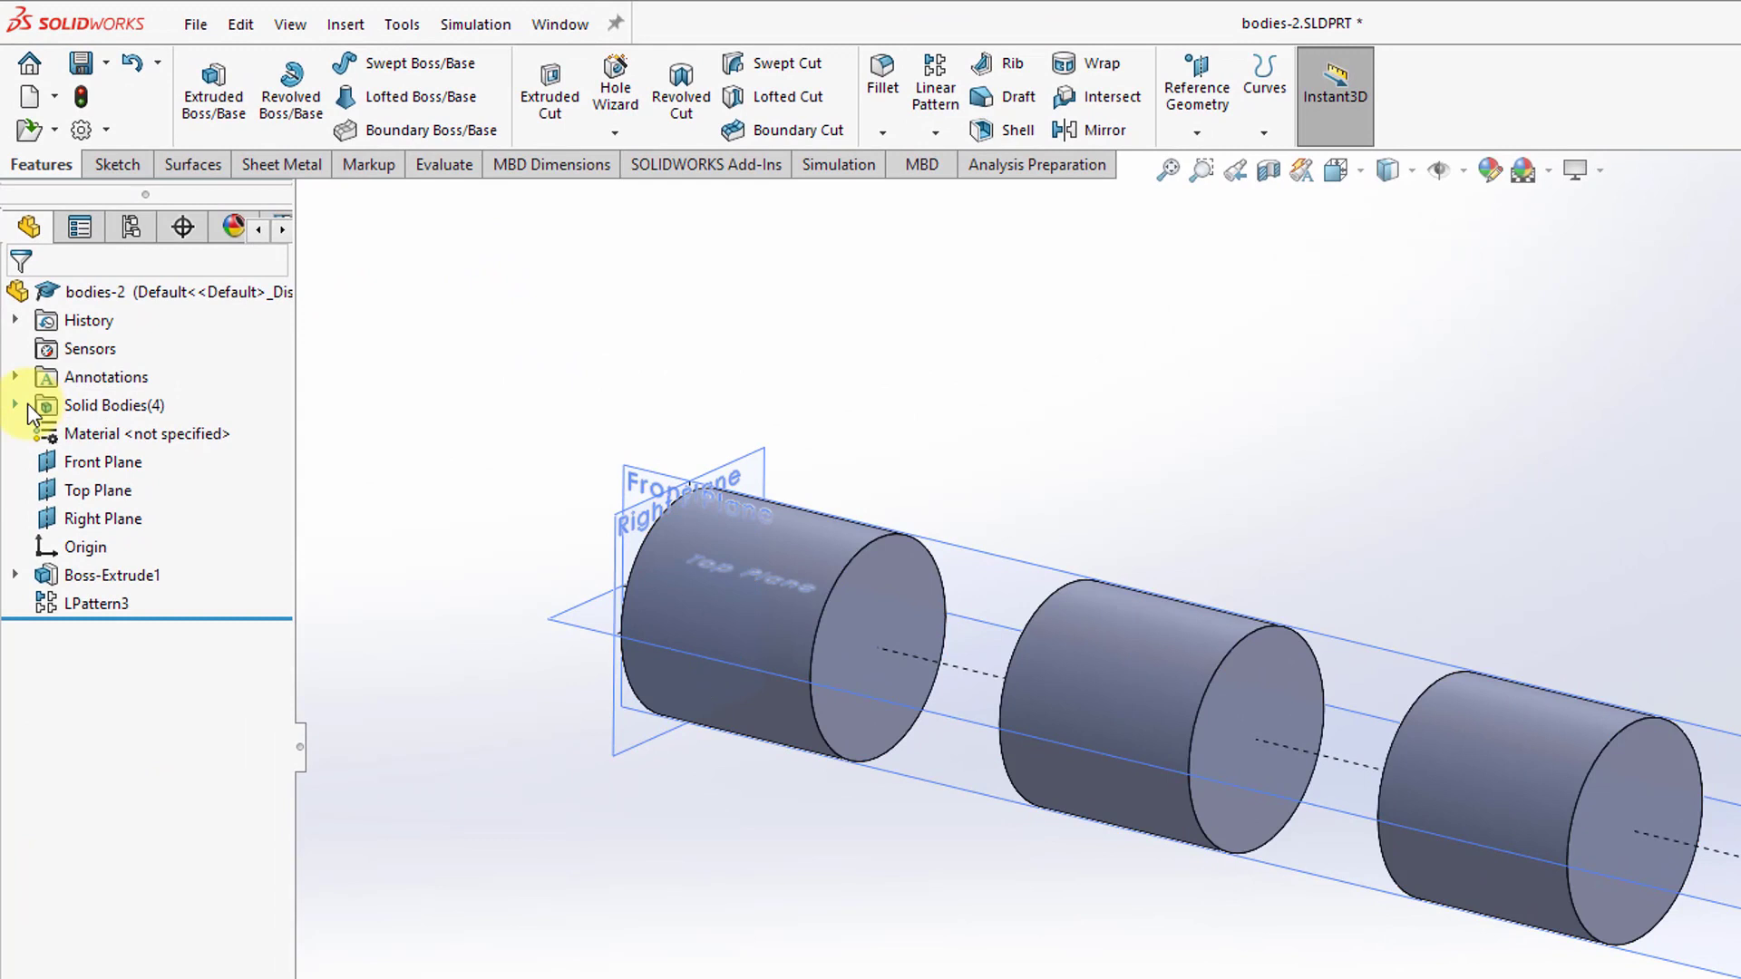
Check each of the four cylinders listed under Solid Bodies, then clear the selection.
left_click(19, 404)
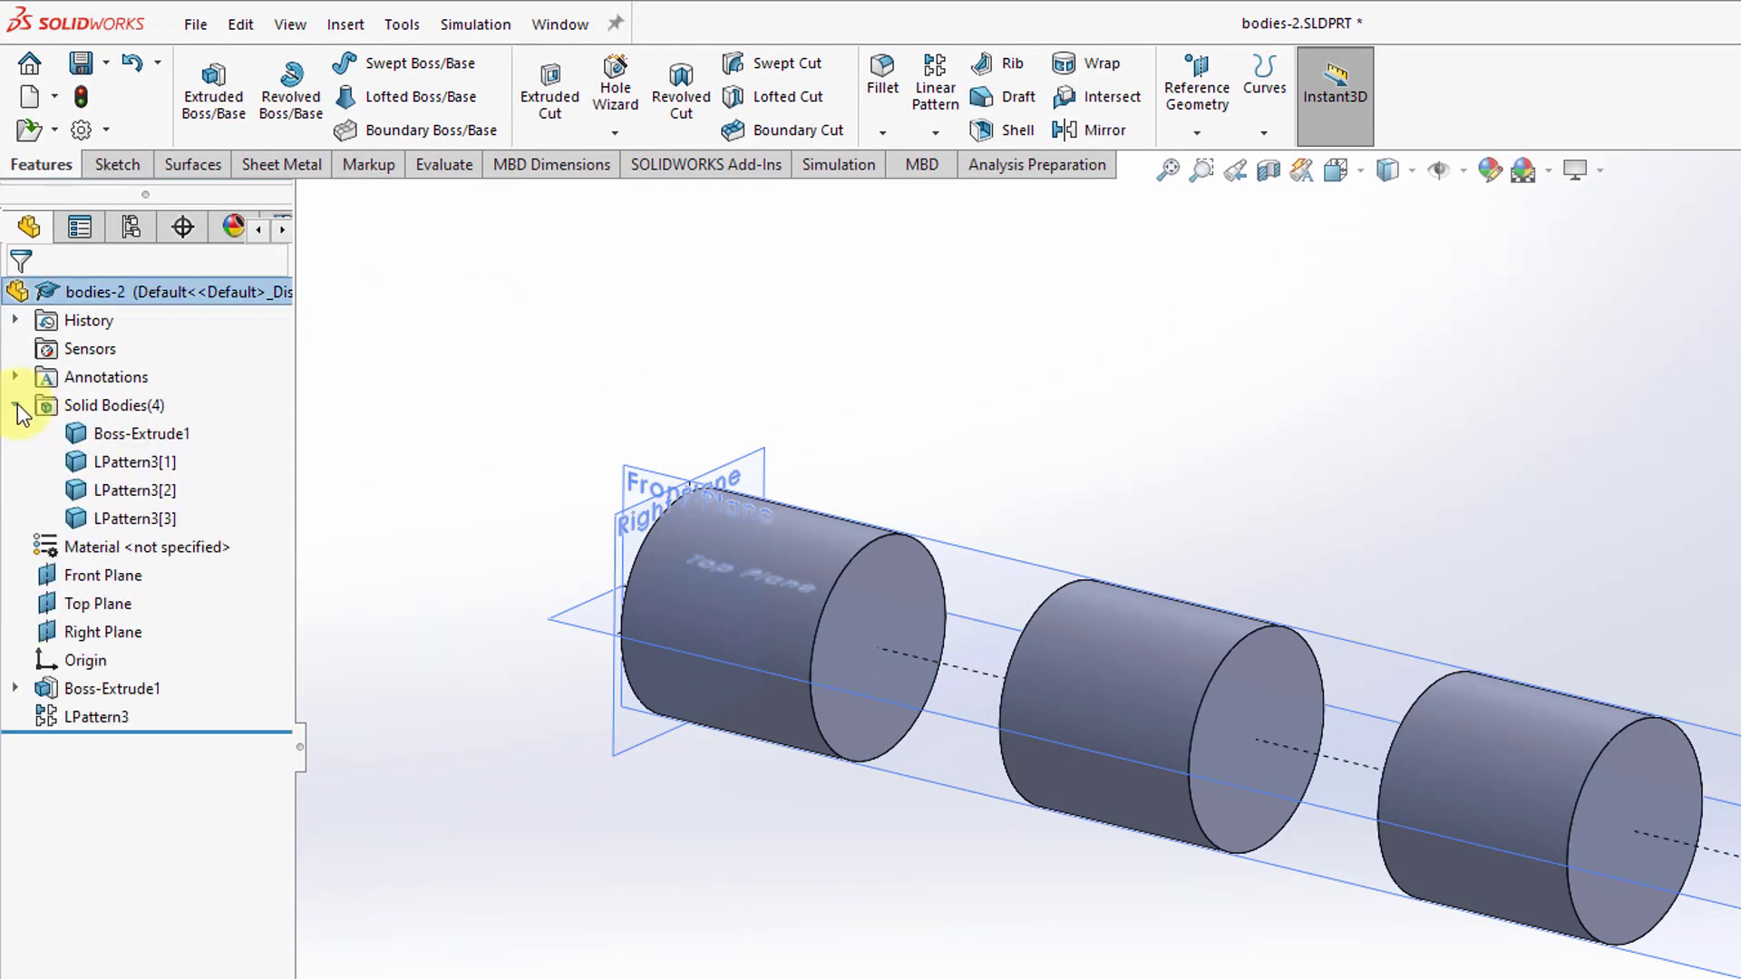
left_click(145, 435)
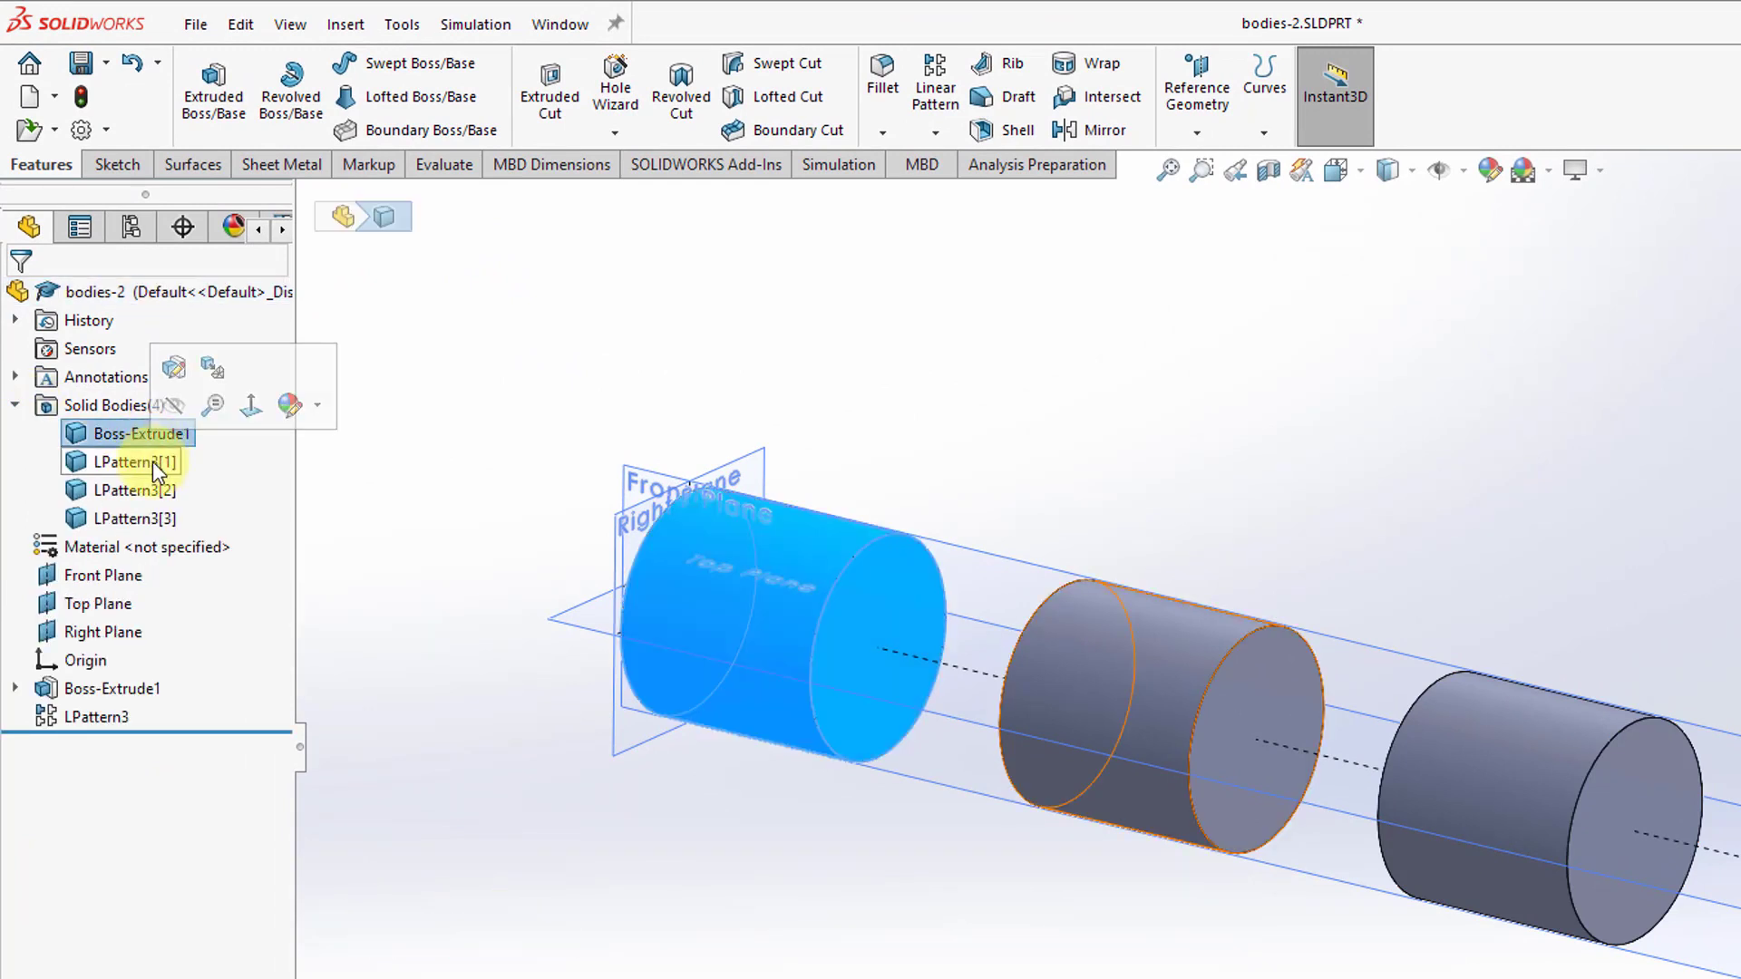
left_click(149, 462)
left_click(133, 492)
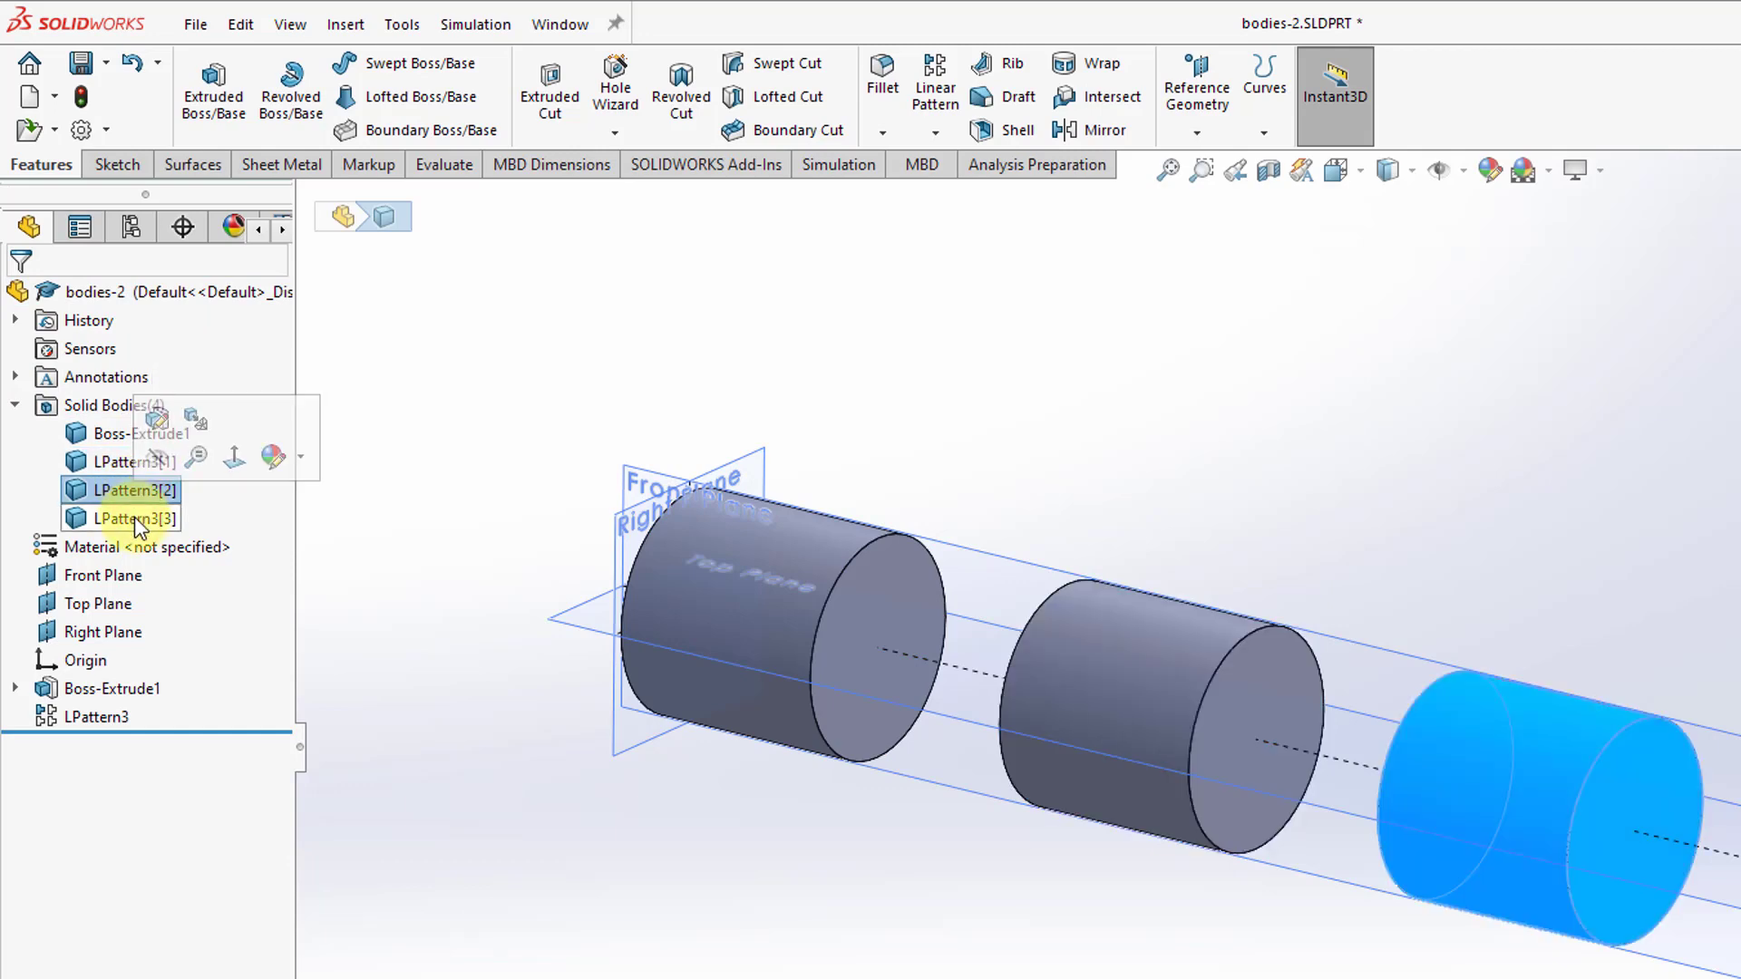
left_click(134, 517)
left_click(785, 296)
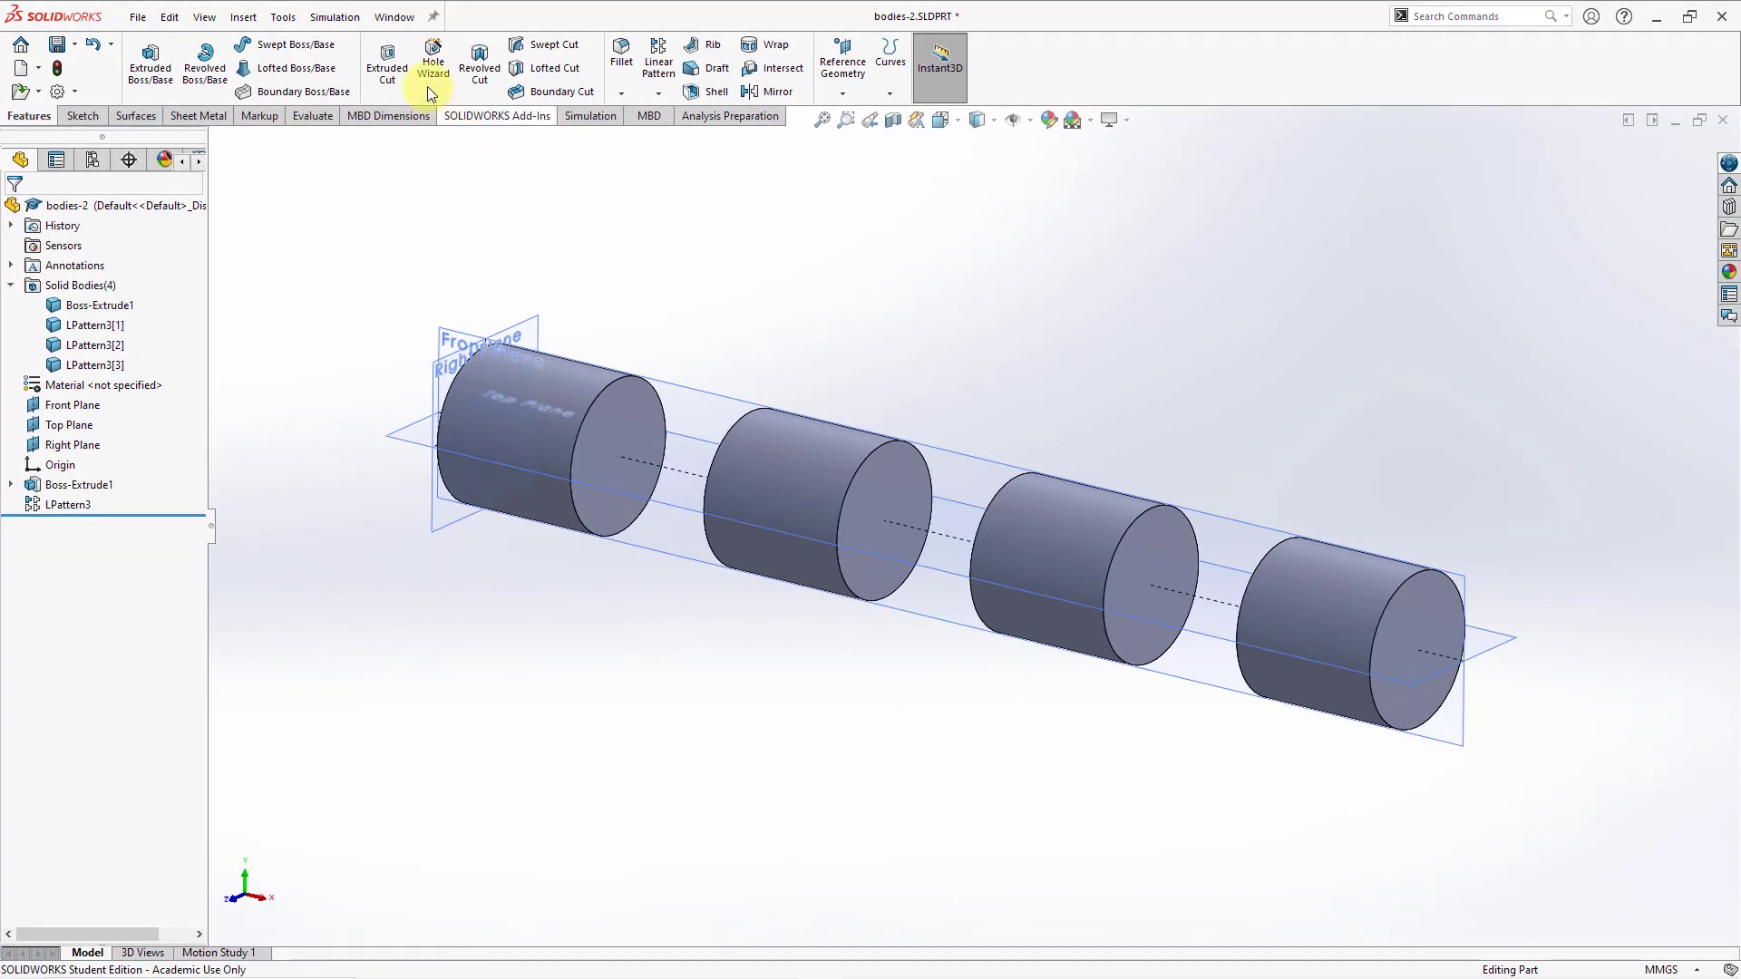
Switch to bodies-3 and start an Extruded Cut from Sketch2.
left_click(394, 17)
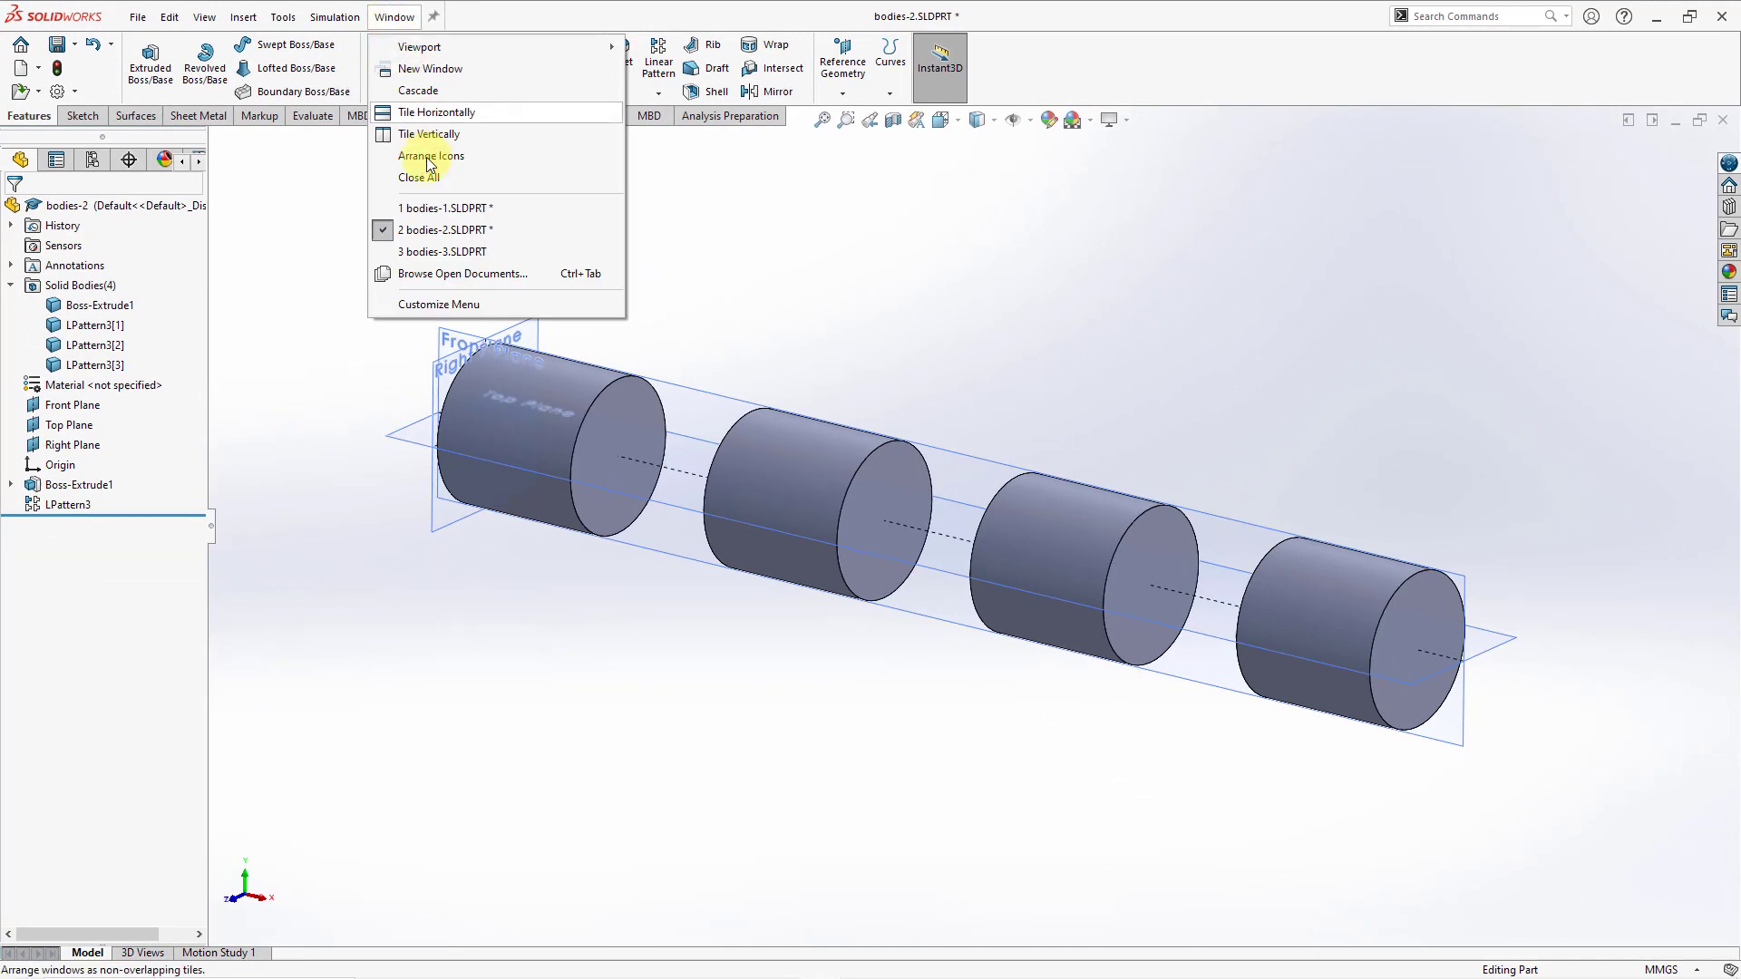
left_click(430, 253)
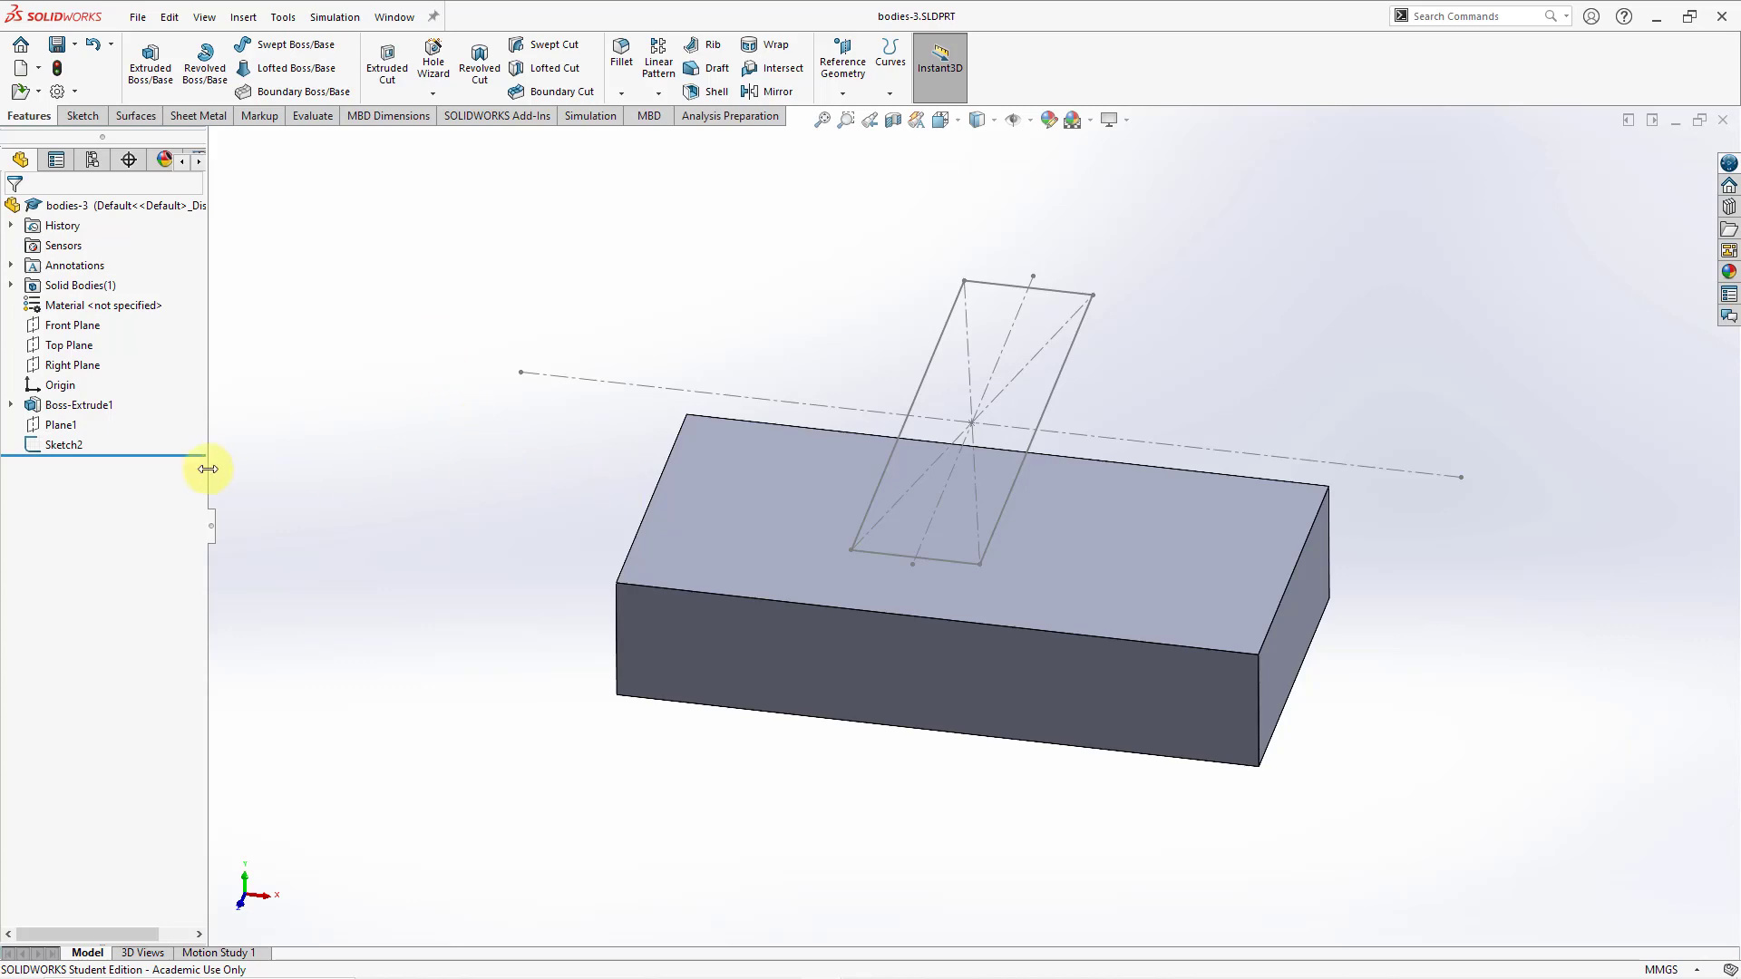
left_click(64, 445)
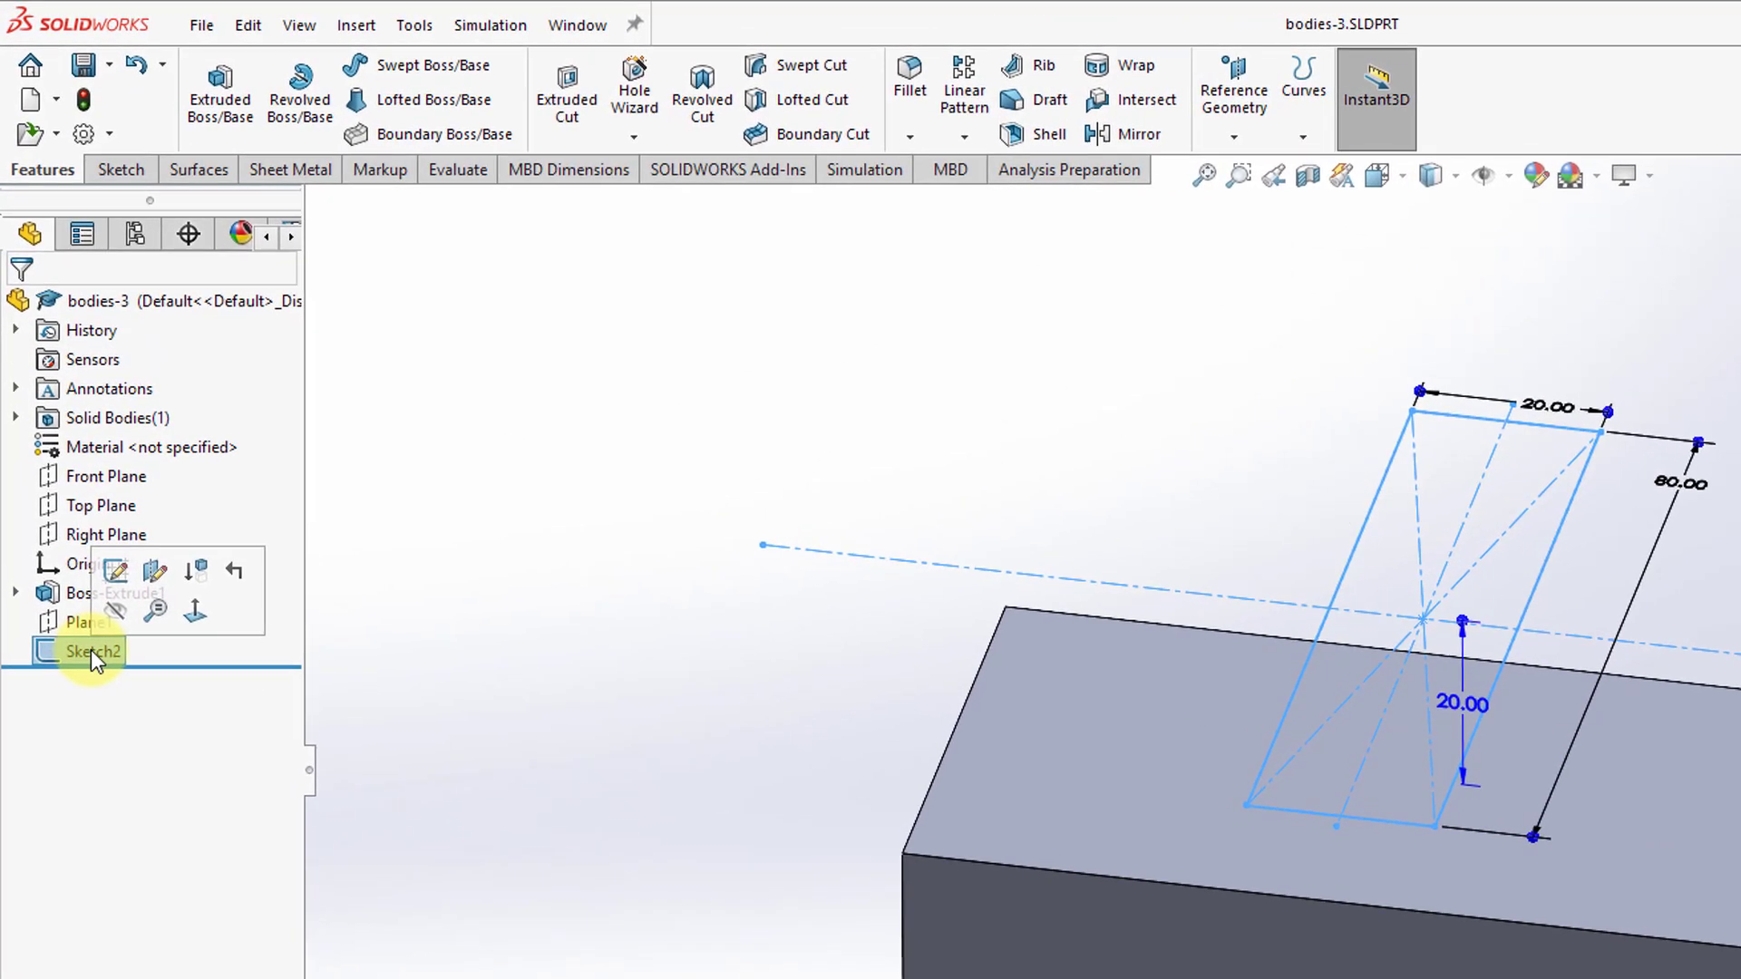
left_click(571, 114)
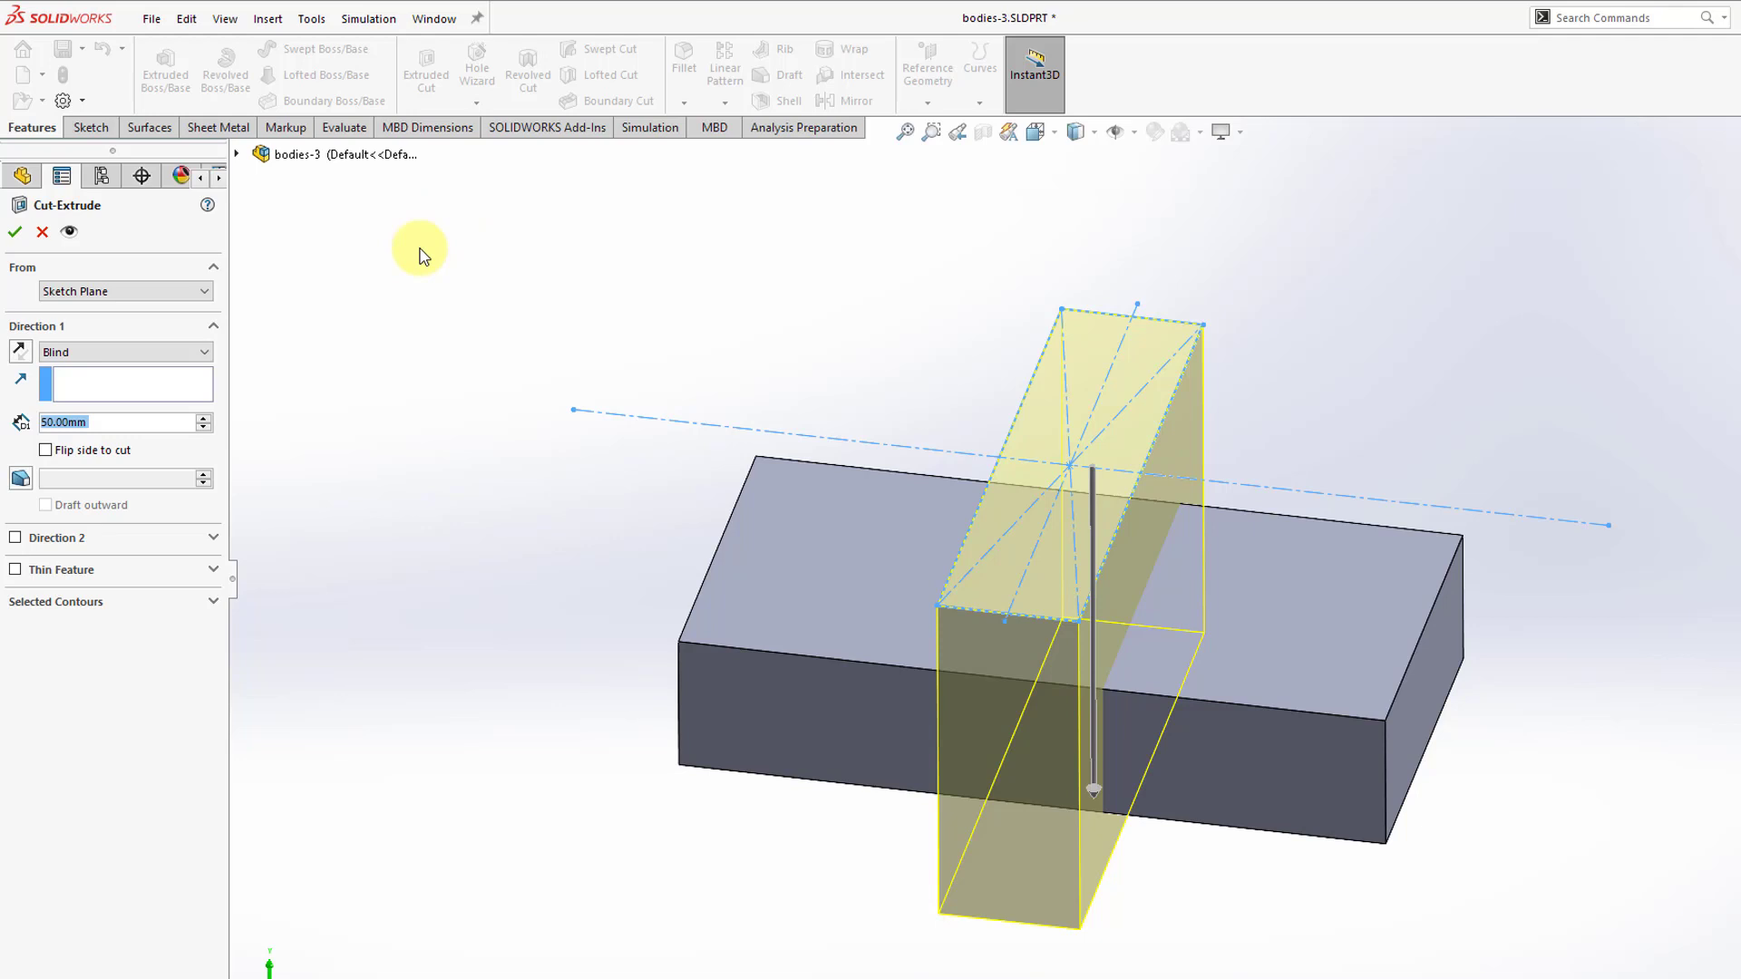
Cut the rectangular sketch Through All and keep all resulting bodies.
left_click(196, 353)
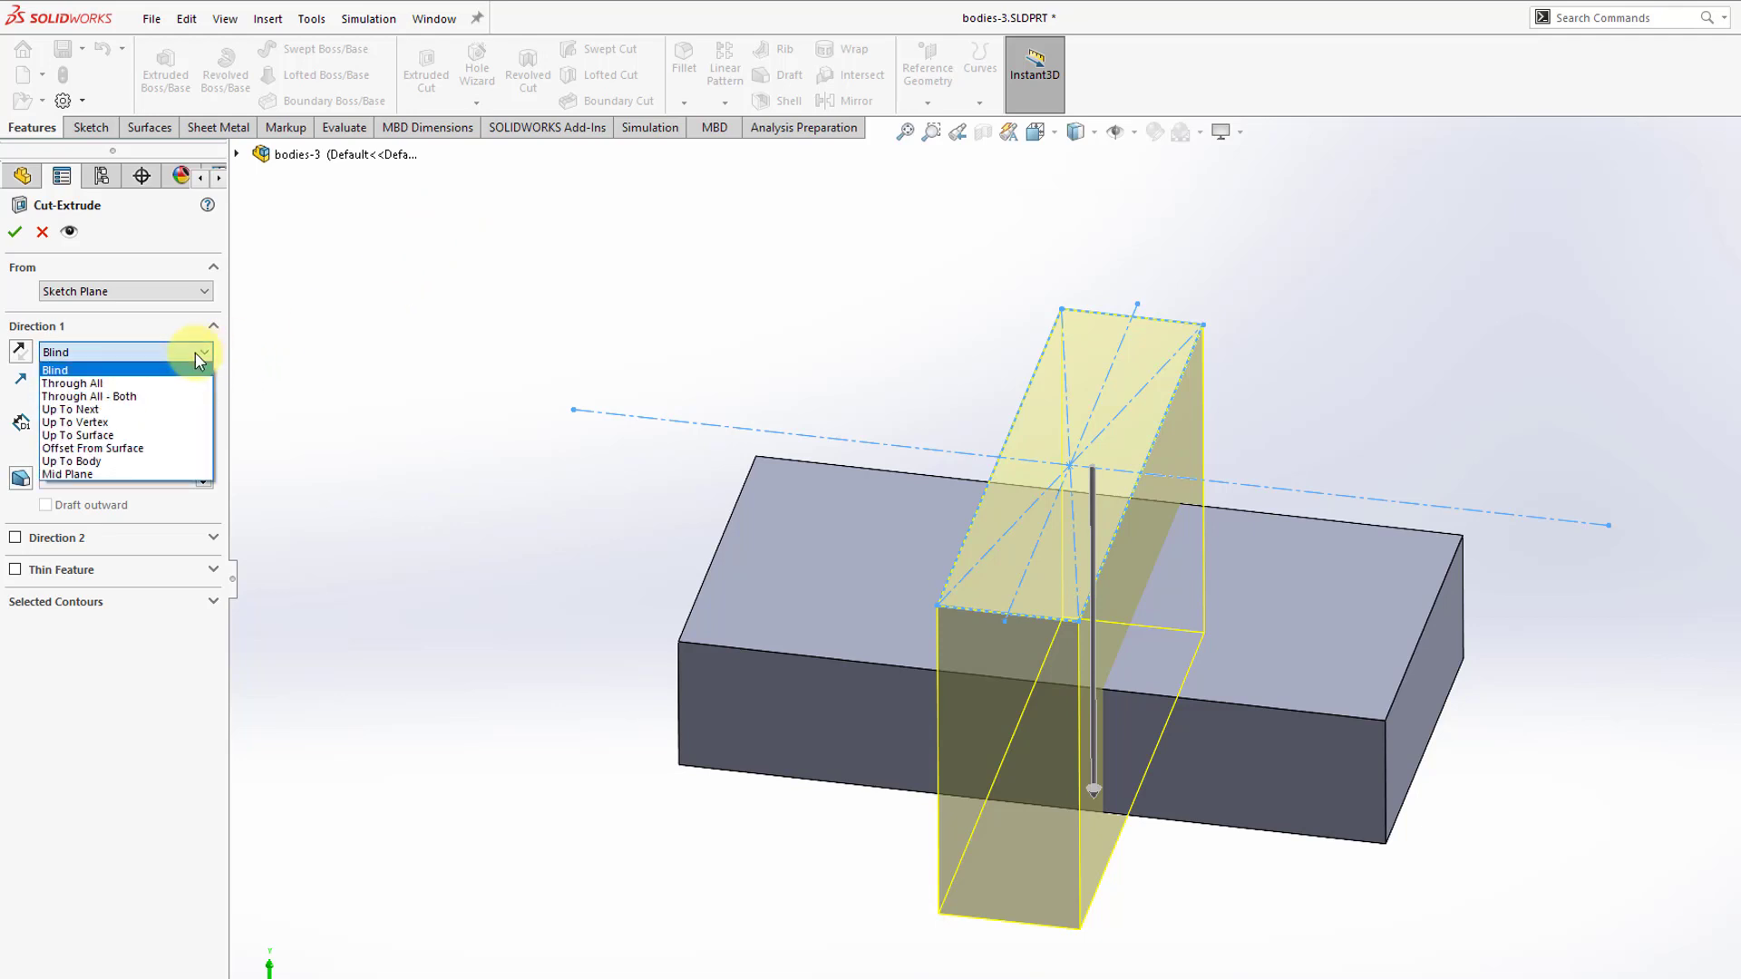
left_click(176, 383)
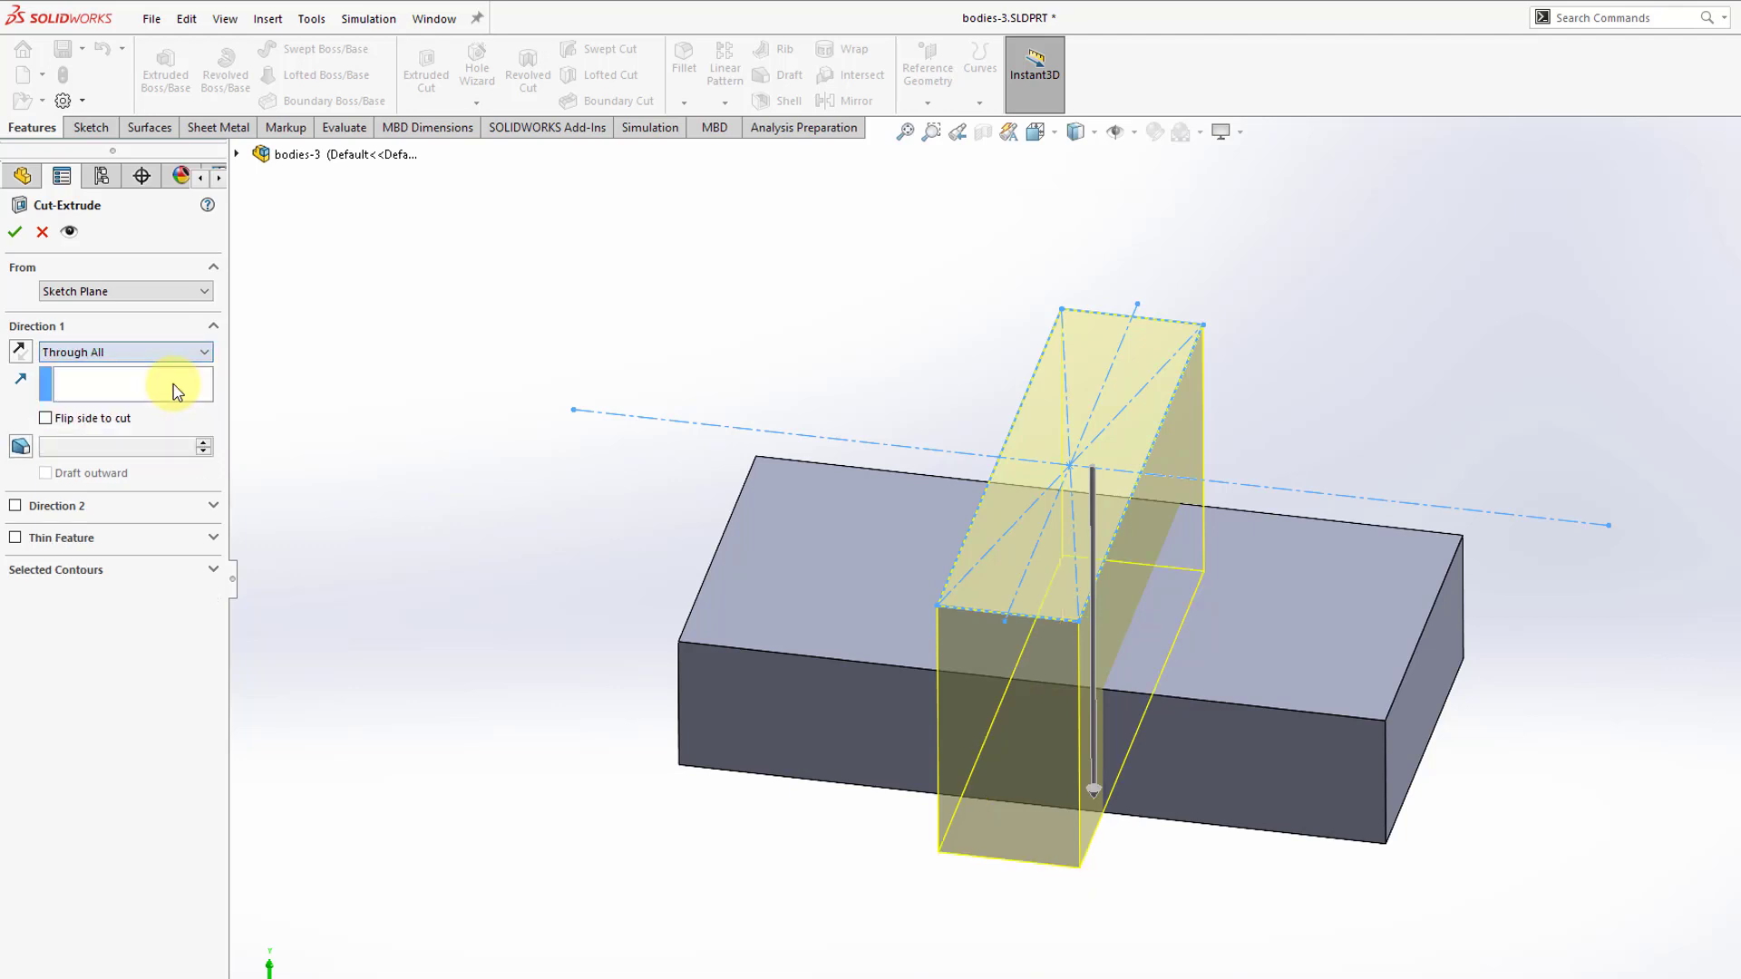
left_click(15, 231)
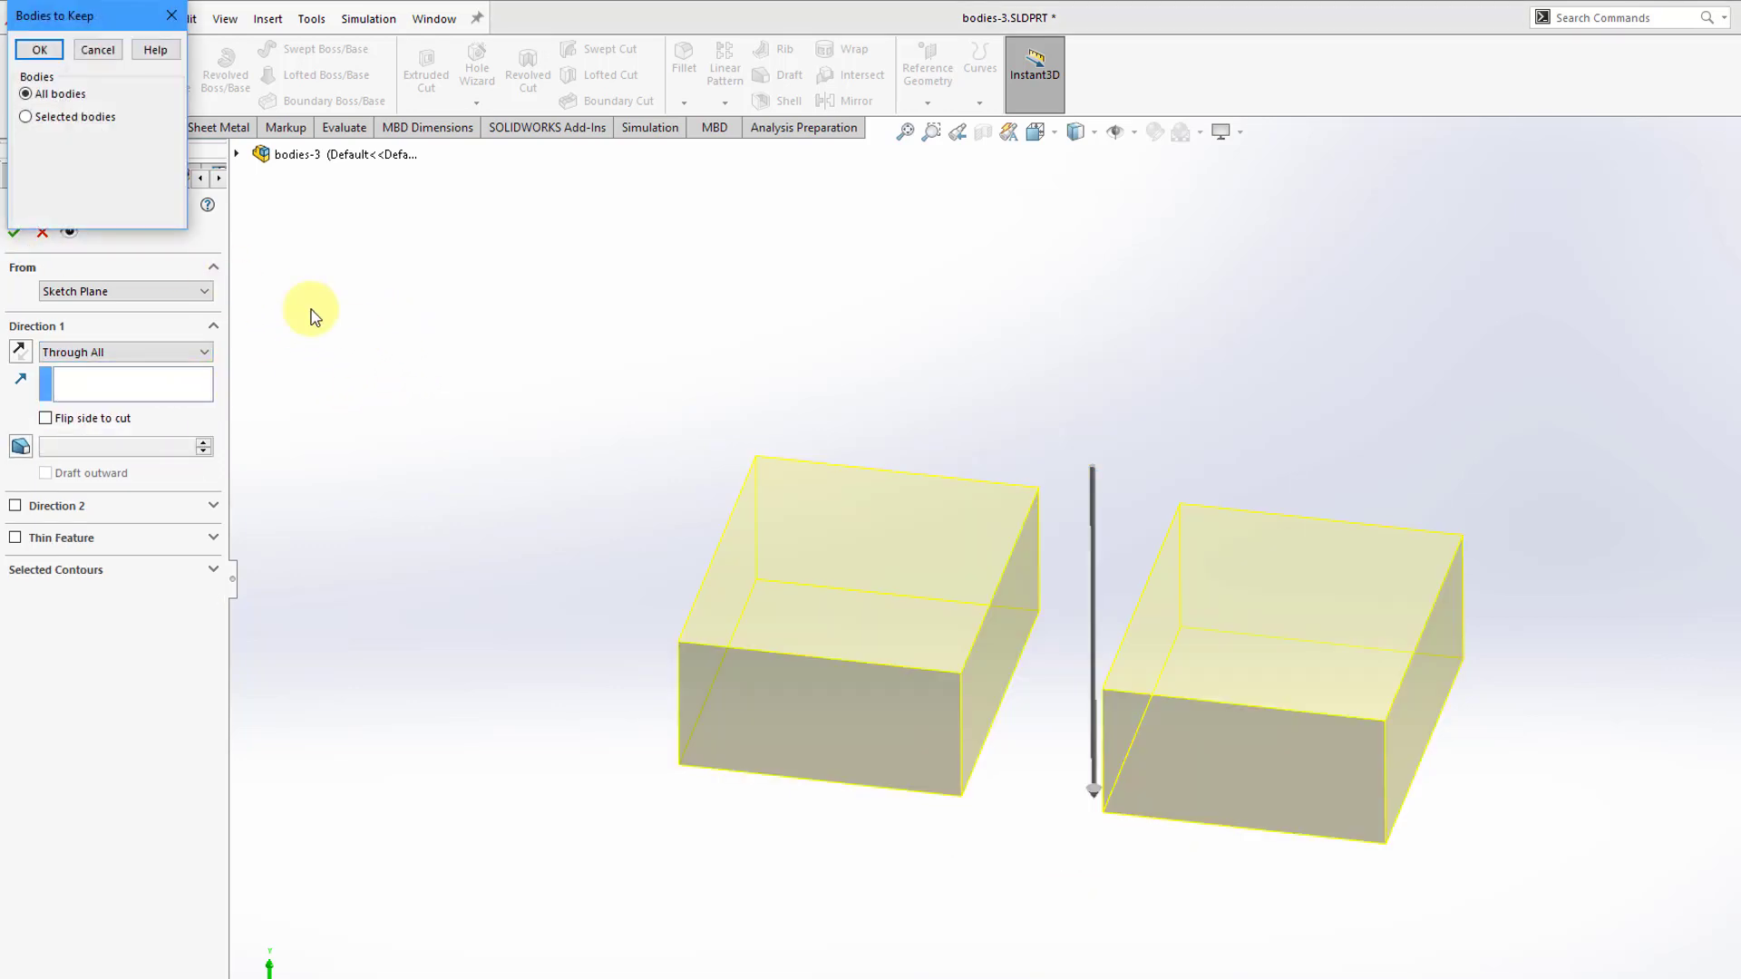
left_click_drag(91, 16, 407, 267)
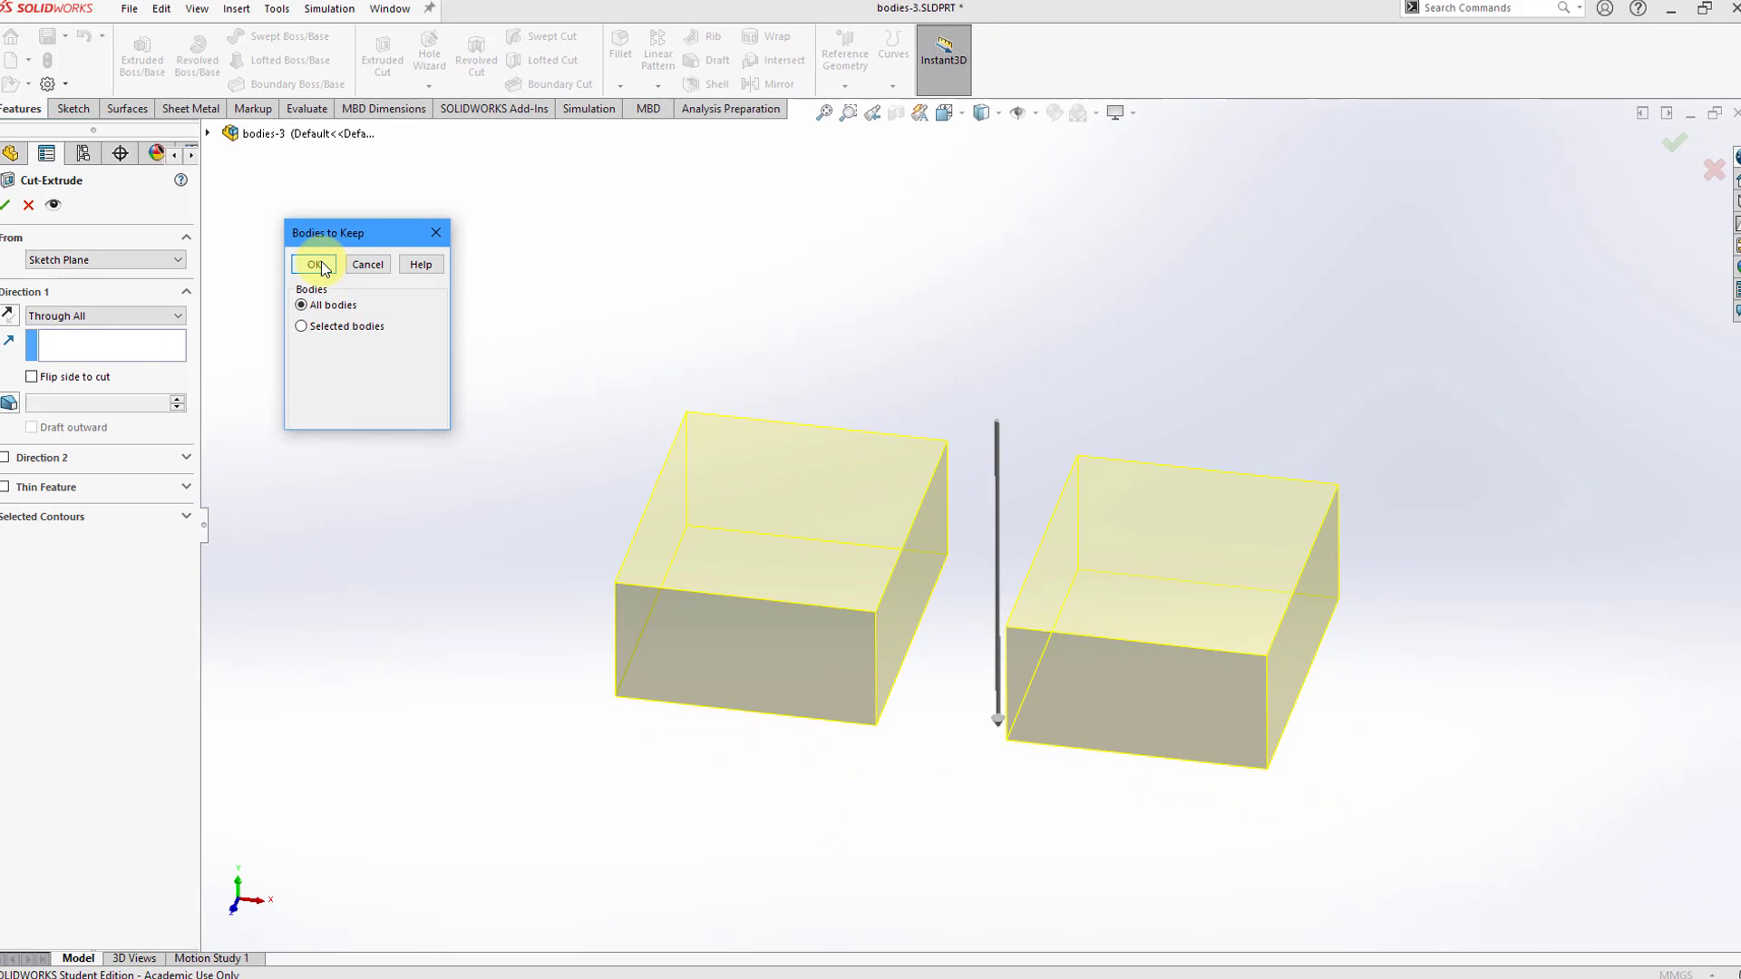
left_click(325, 269)
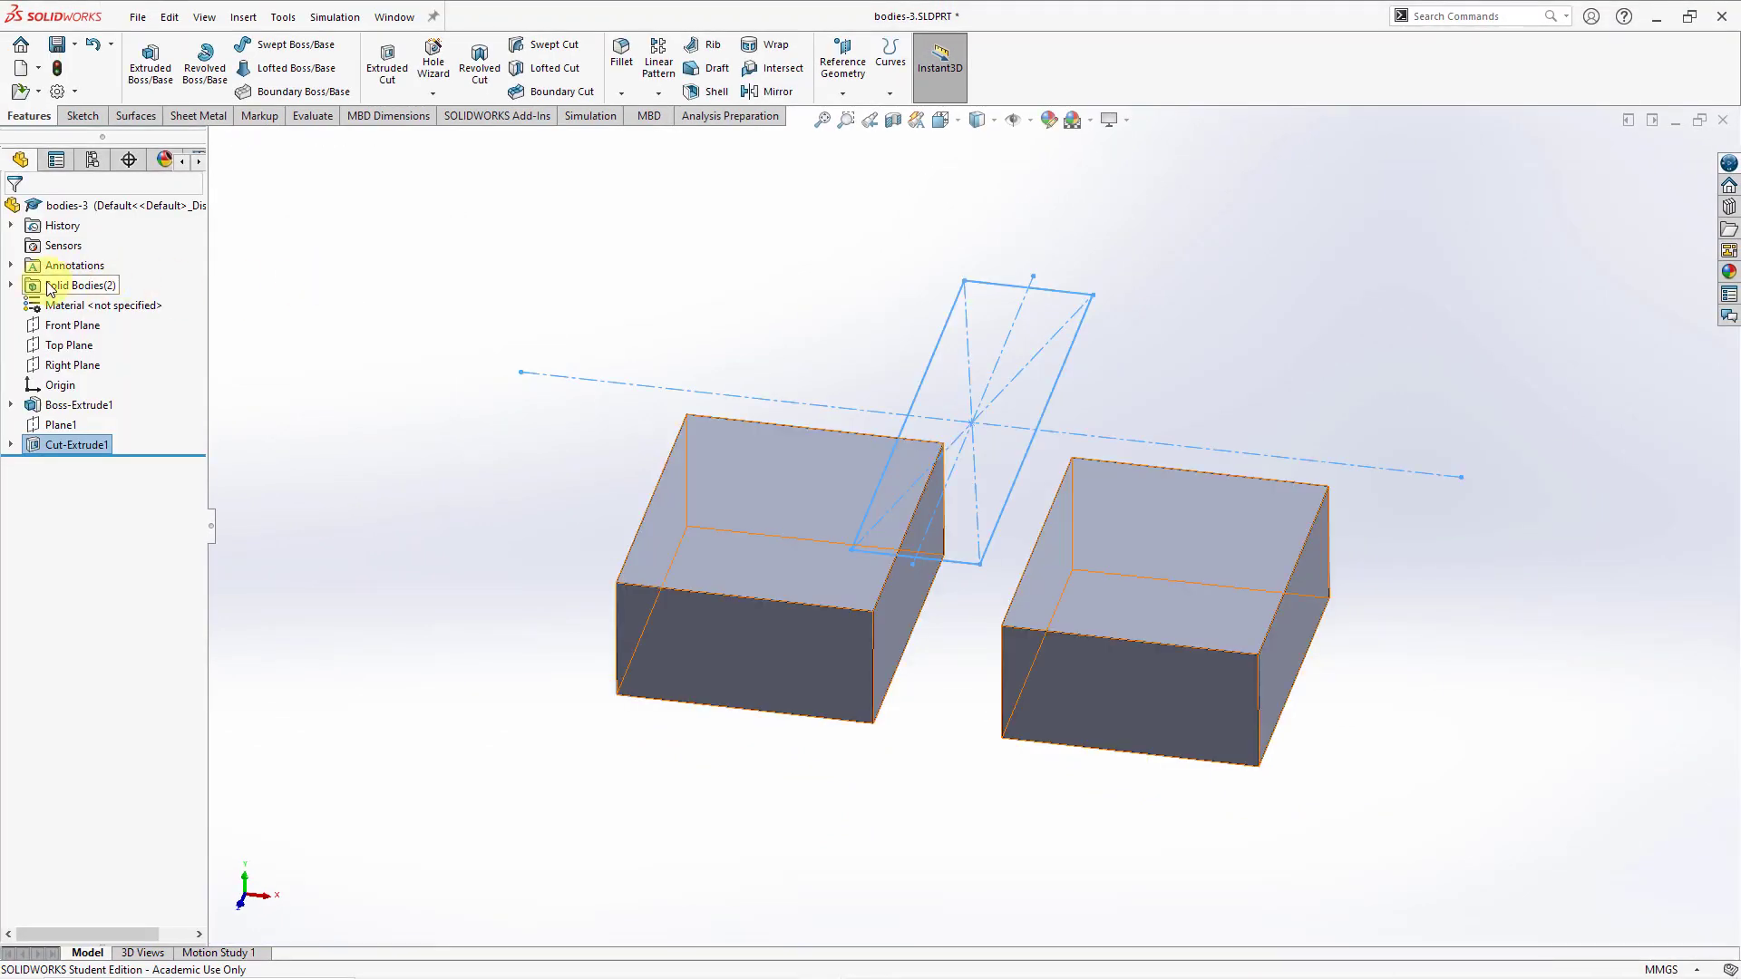
Expand Solid Bodies and highlight Cut-Extrude1[1] and Cut-Extrude1[2], then clear the selection.
left_click(10, 285)
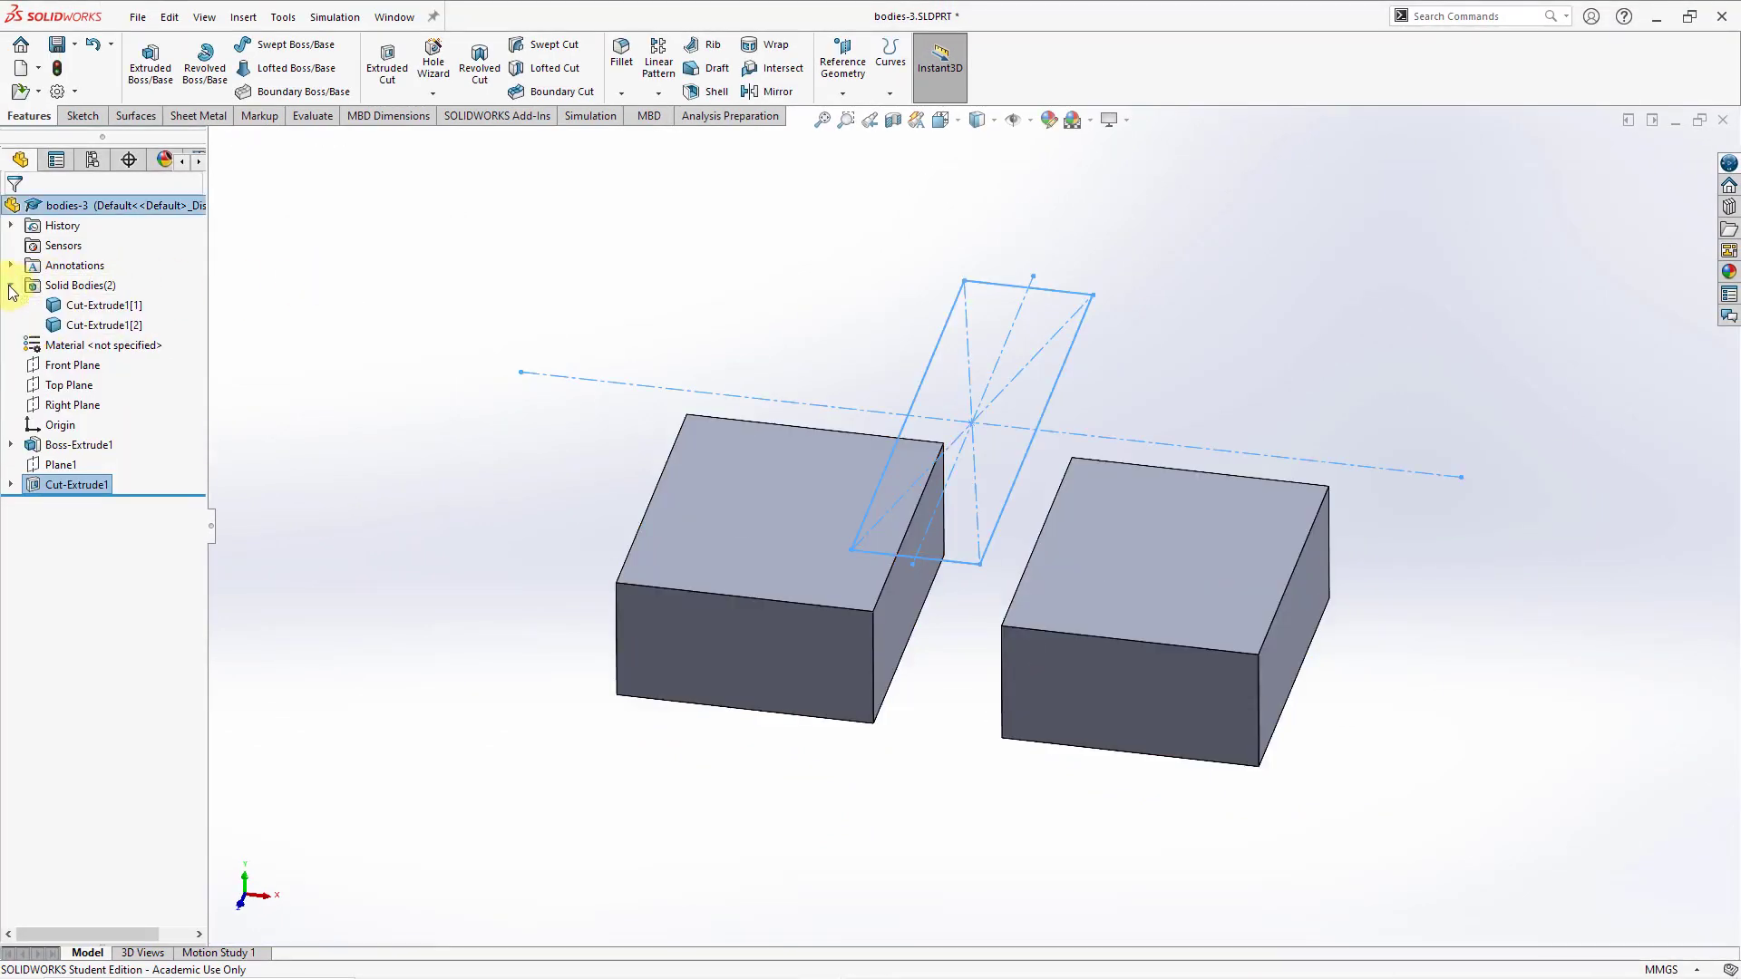
left_click(131, 308)
left_click(127, 326)
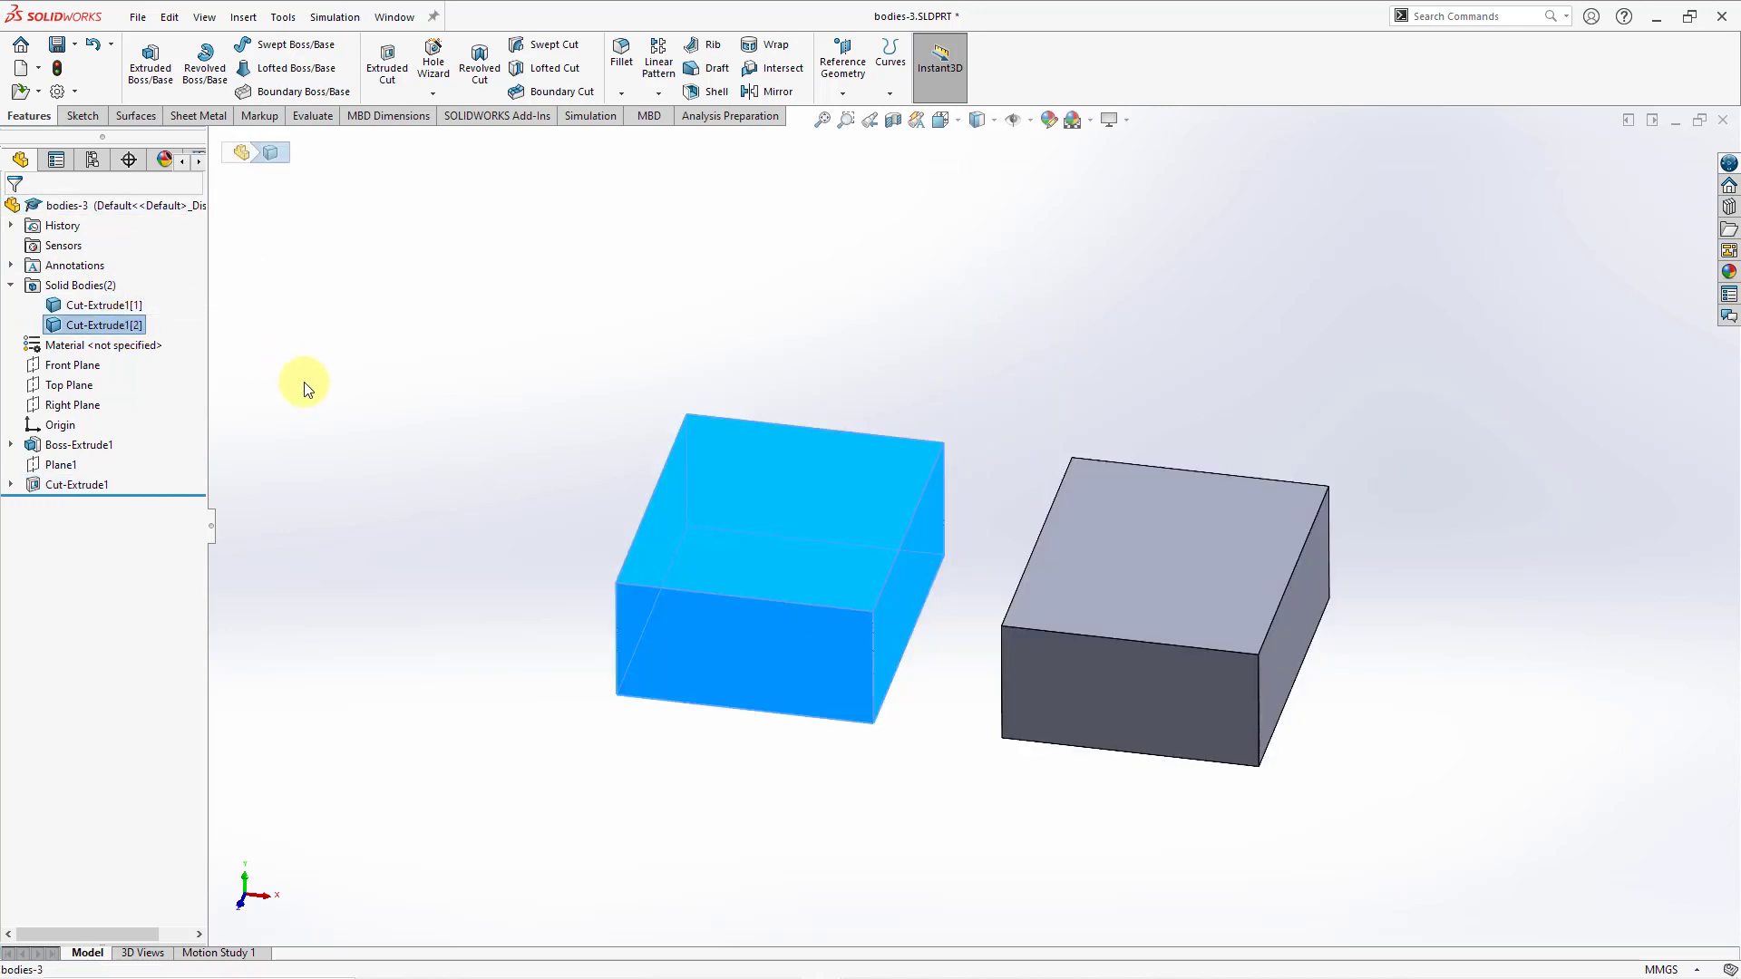
left_click(302, 383)
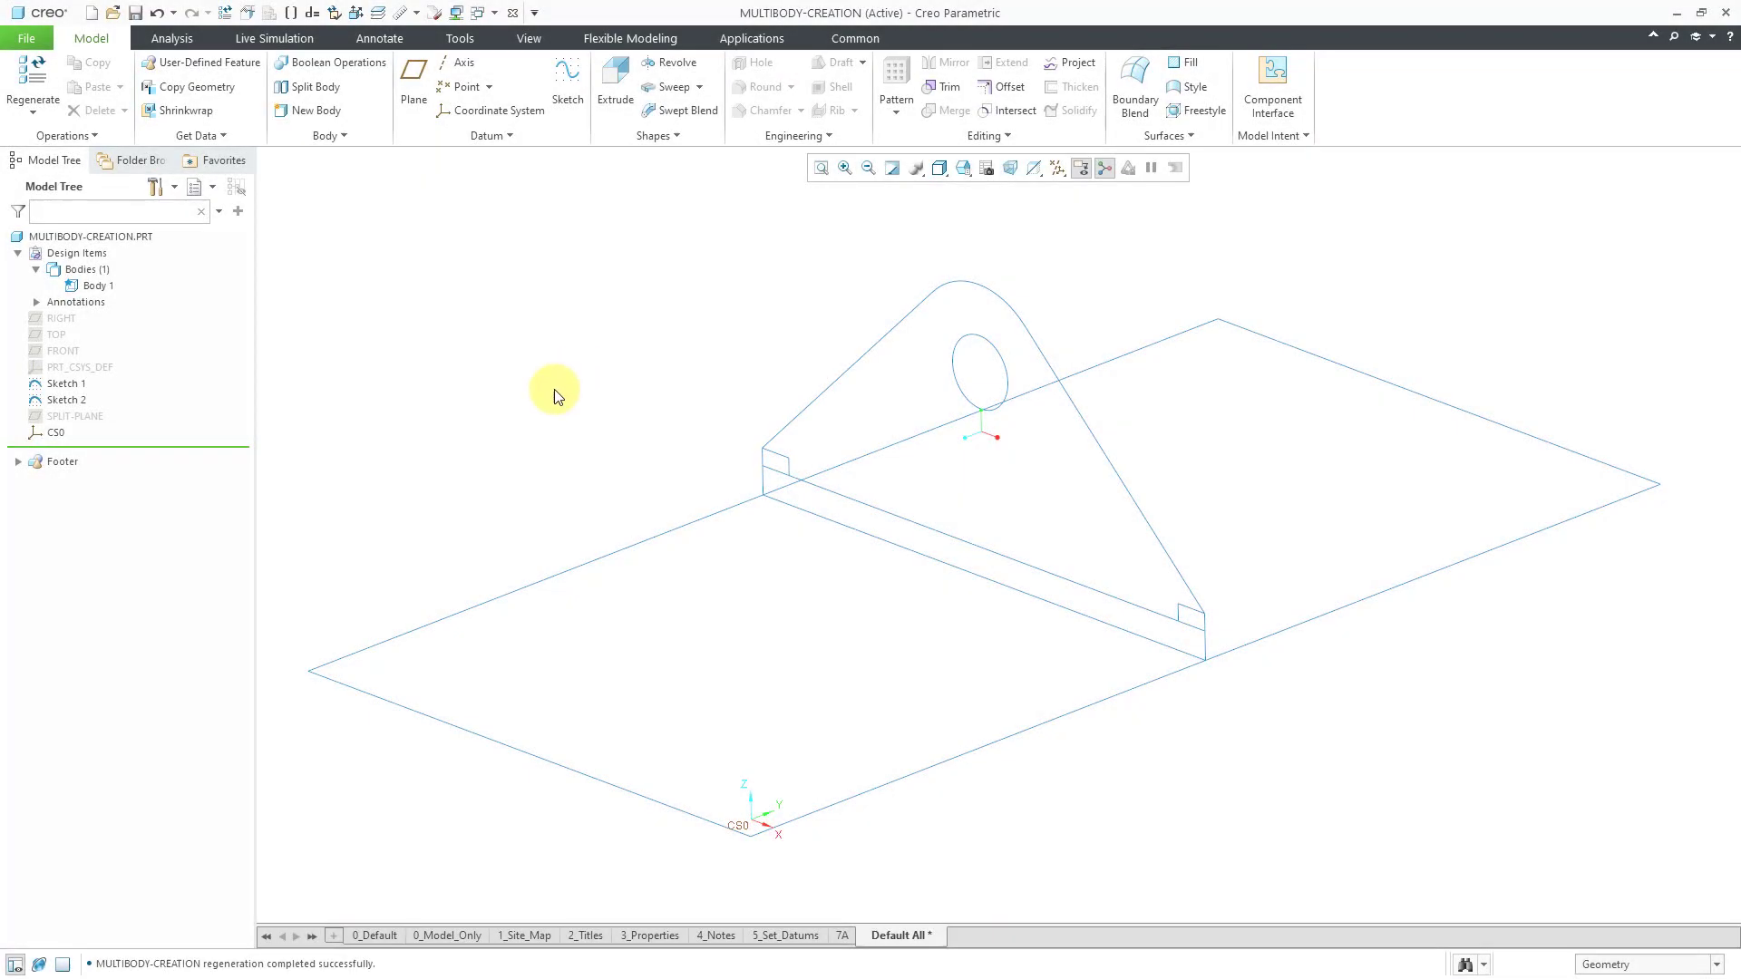
In MULTIBODY-CREATION, highlight Sketch 1 in the Model Tree, then clear the selection.
left_click(63, 386)
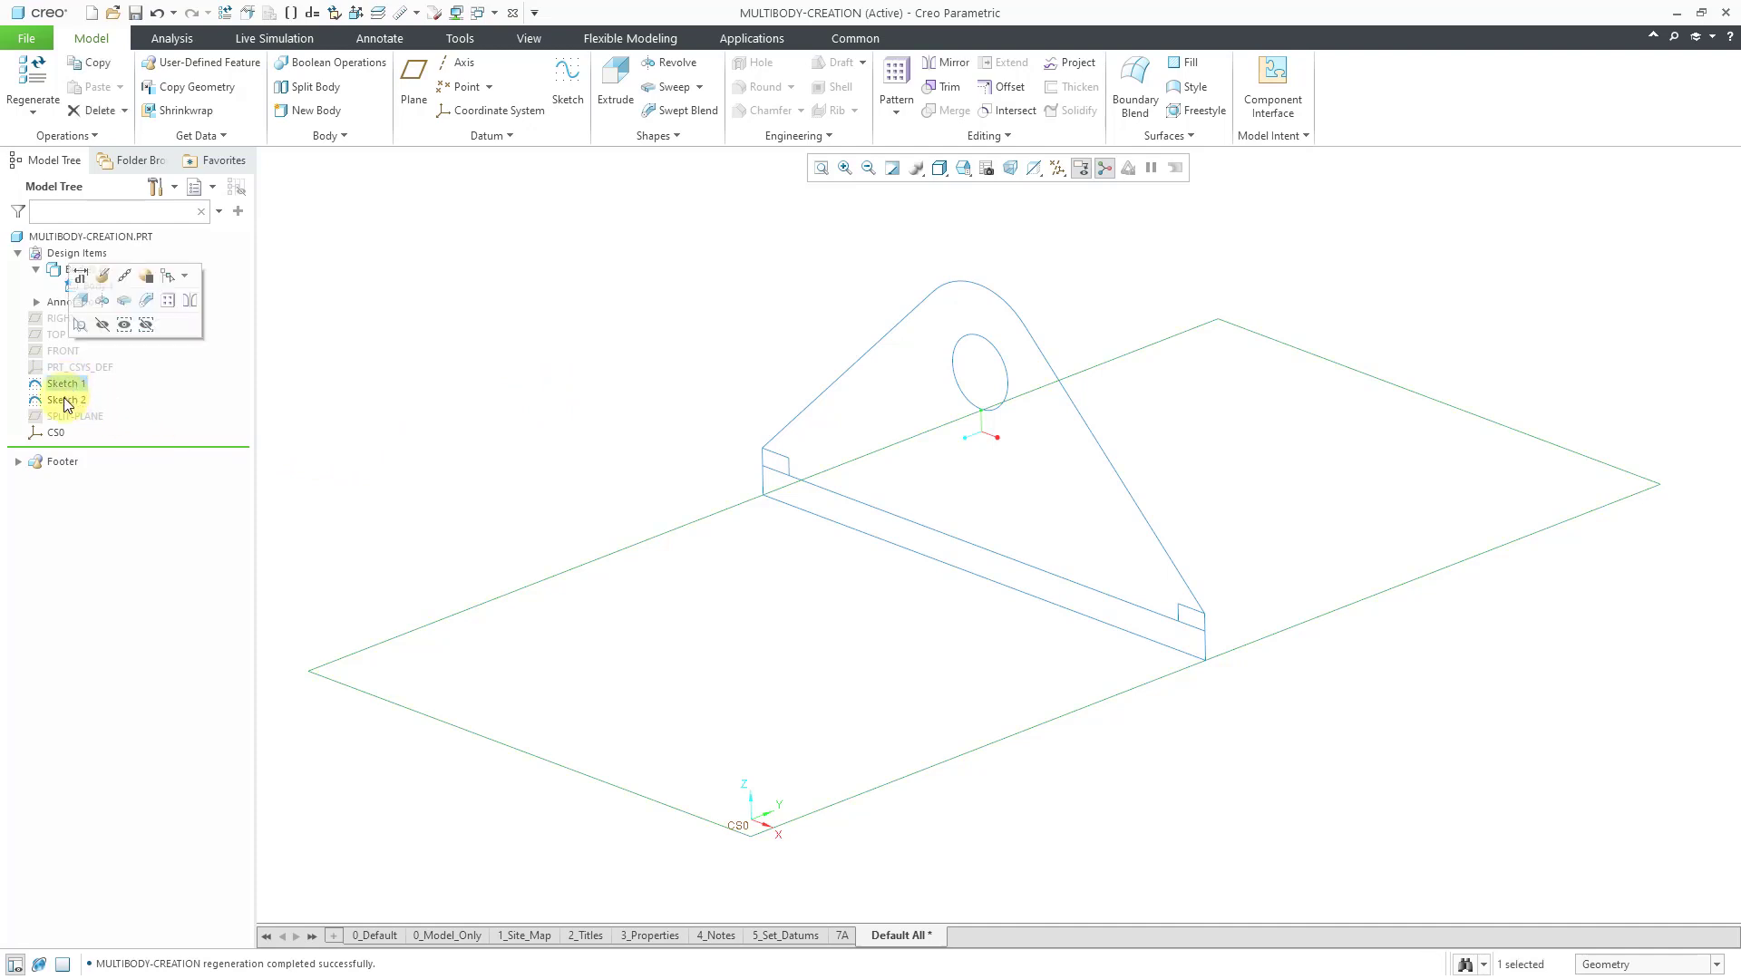
left_click(347, 379)
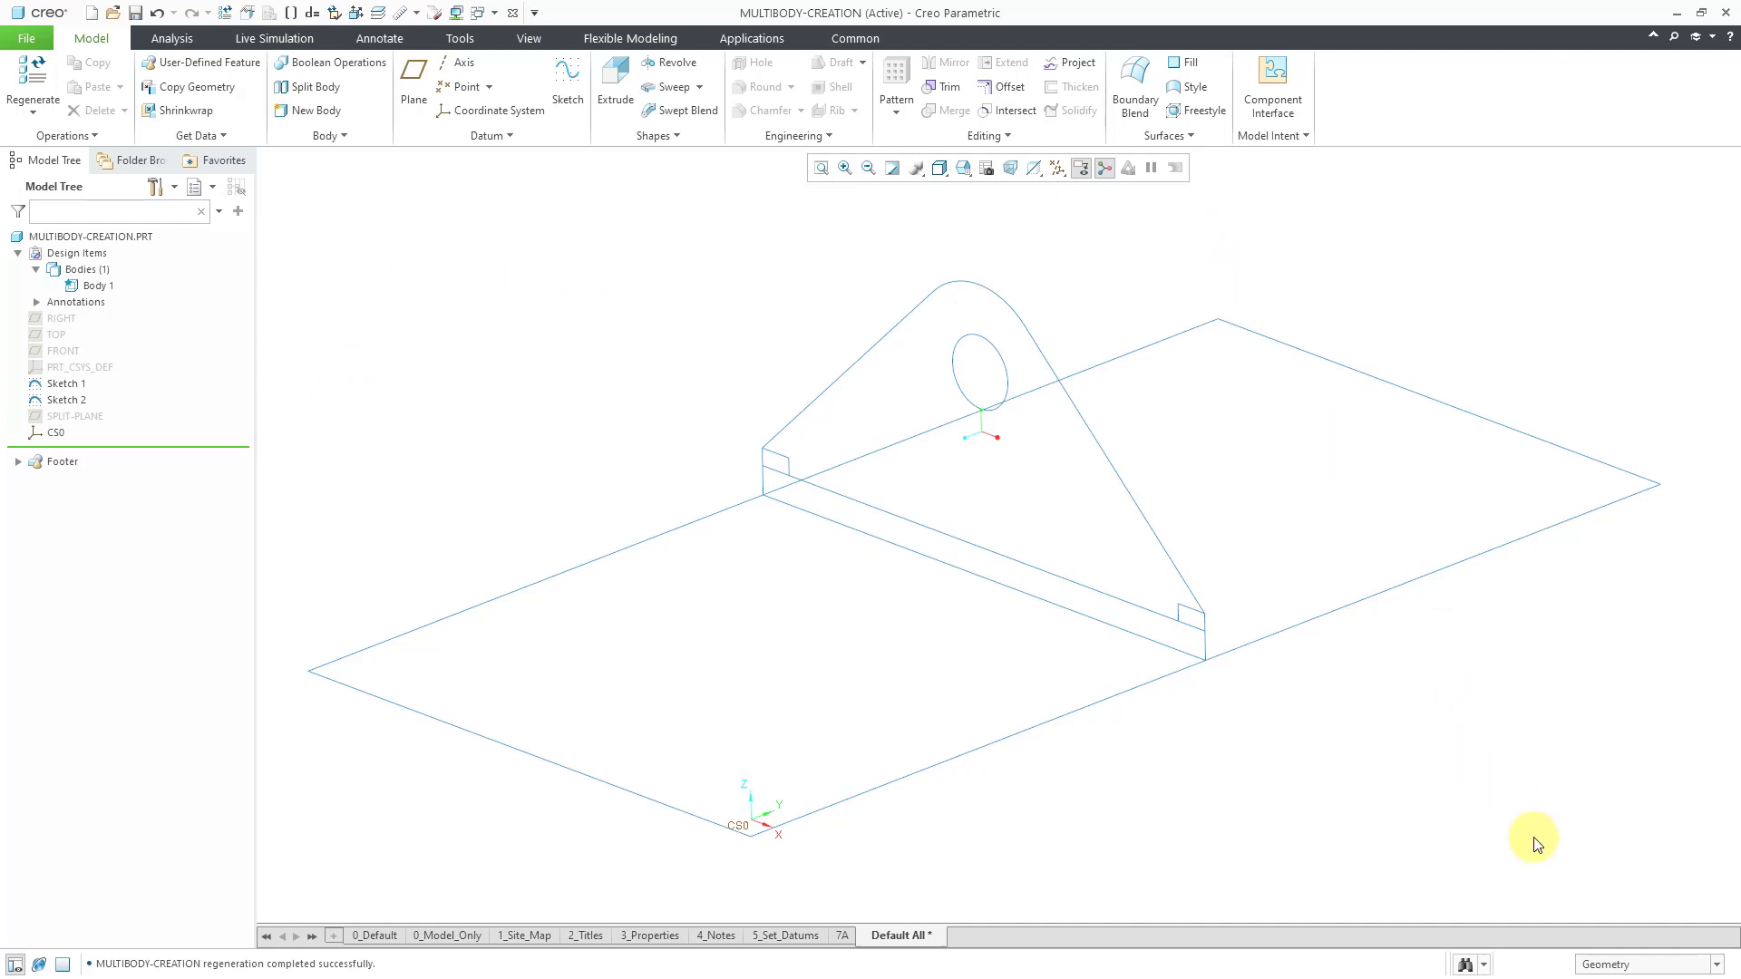
Select the left and right base-plate sketch regions using the sketch-region filter.
left_click(1643, 966)
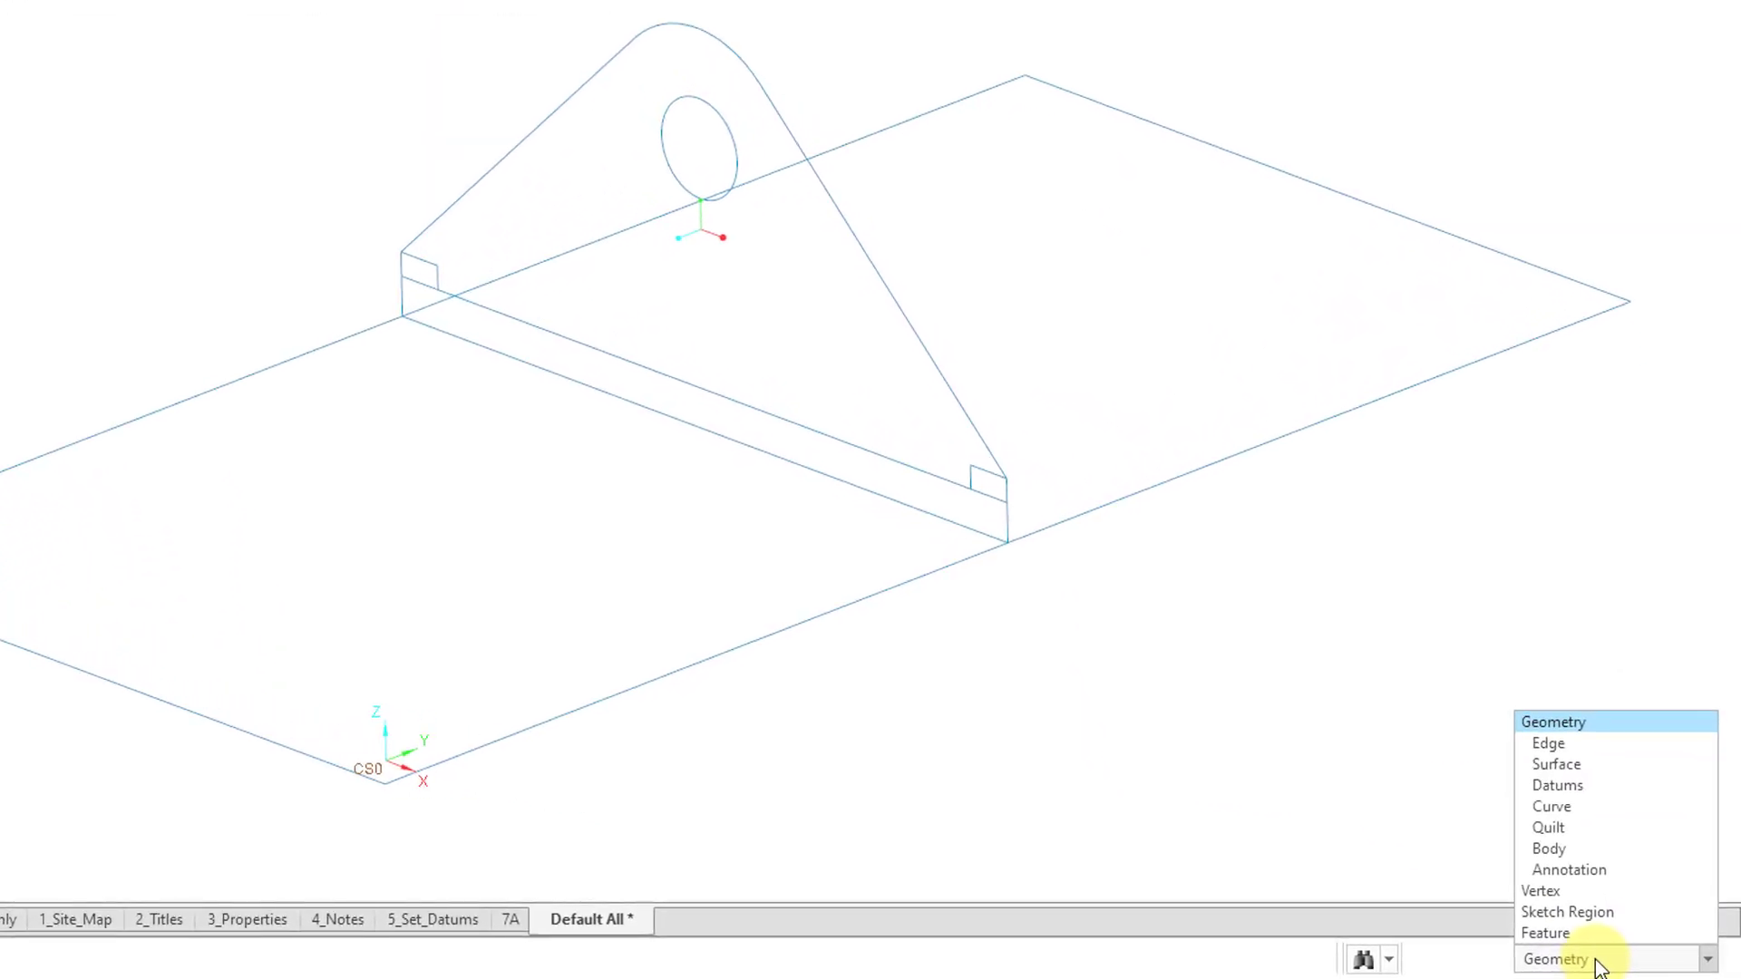
left_click(1613, 913)
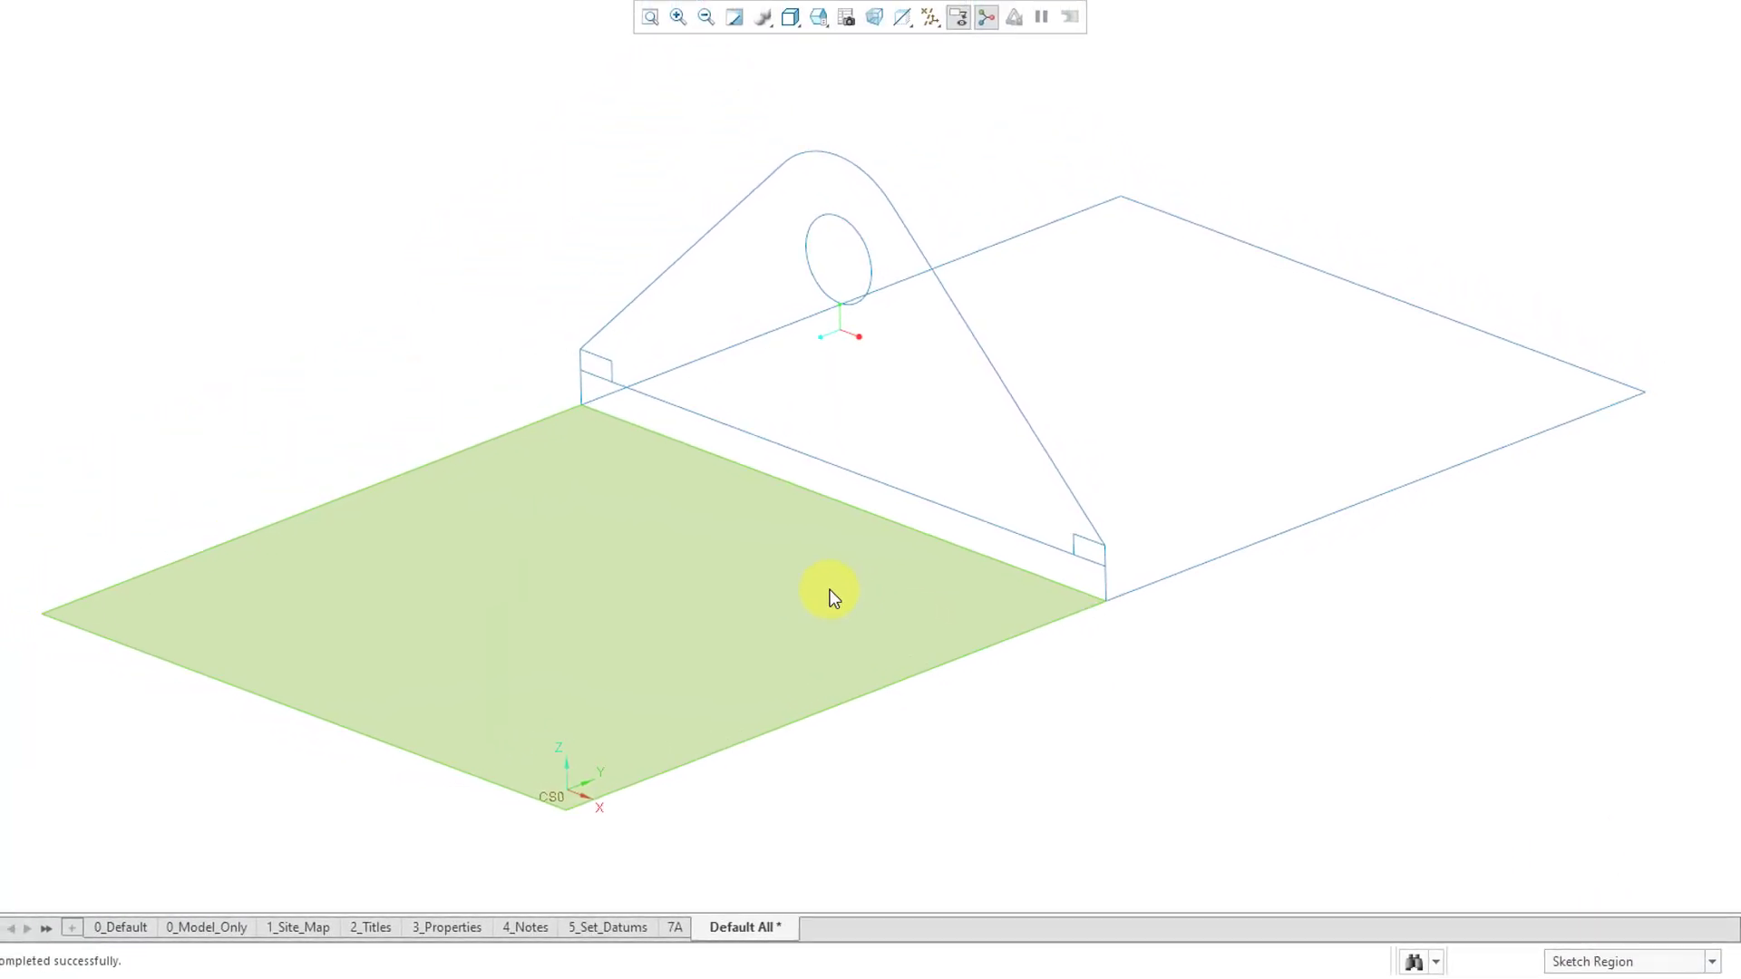
left_click(833, 599)
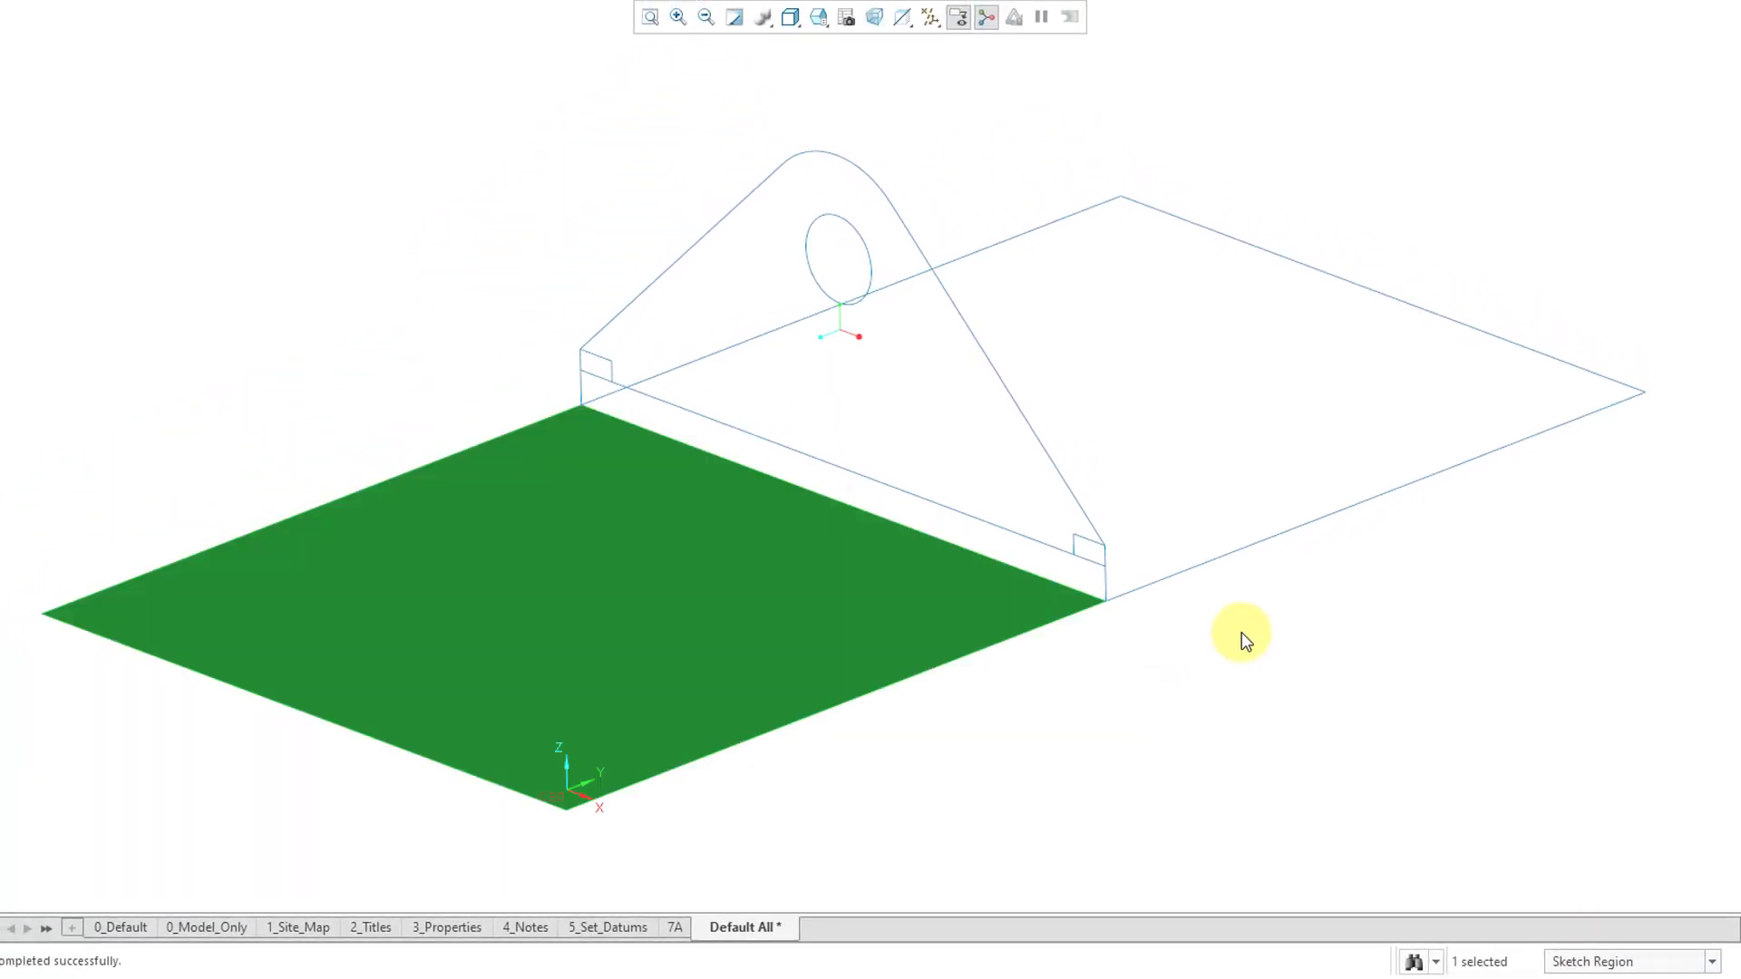
left_click(1190, 506, "ctrl")
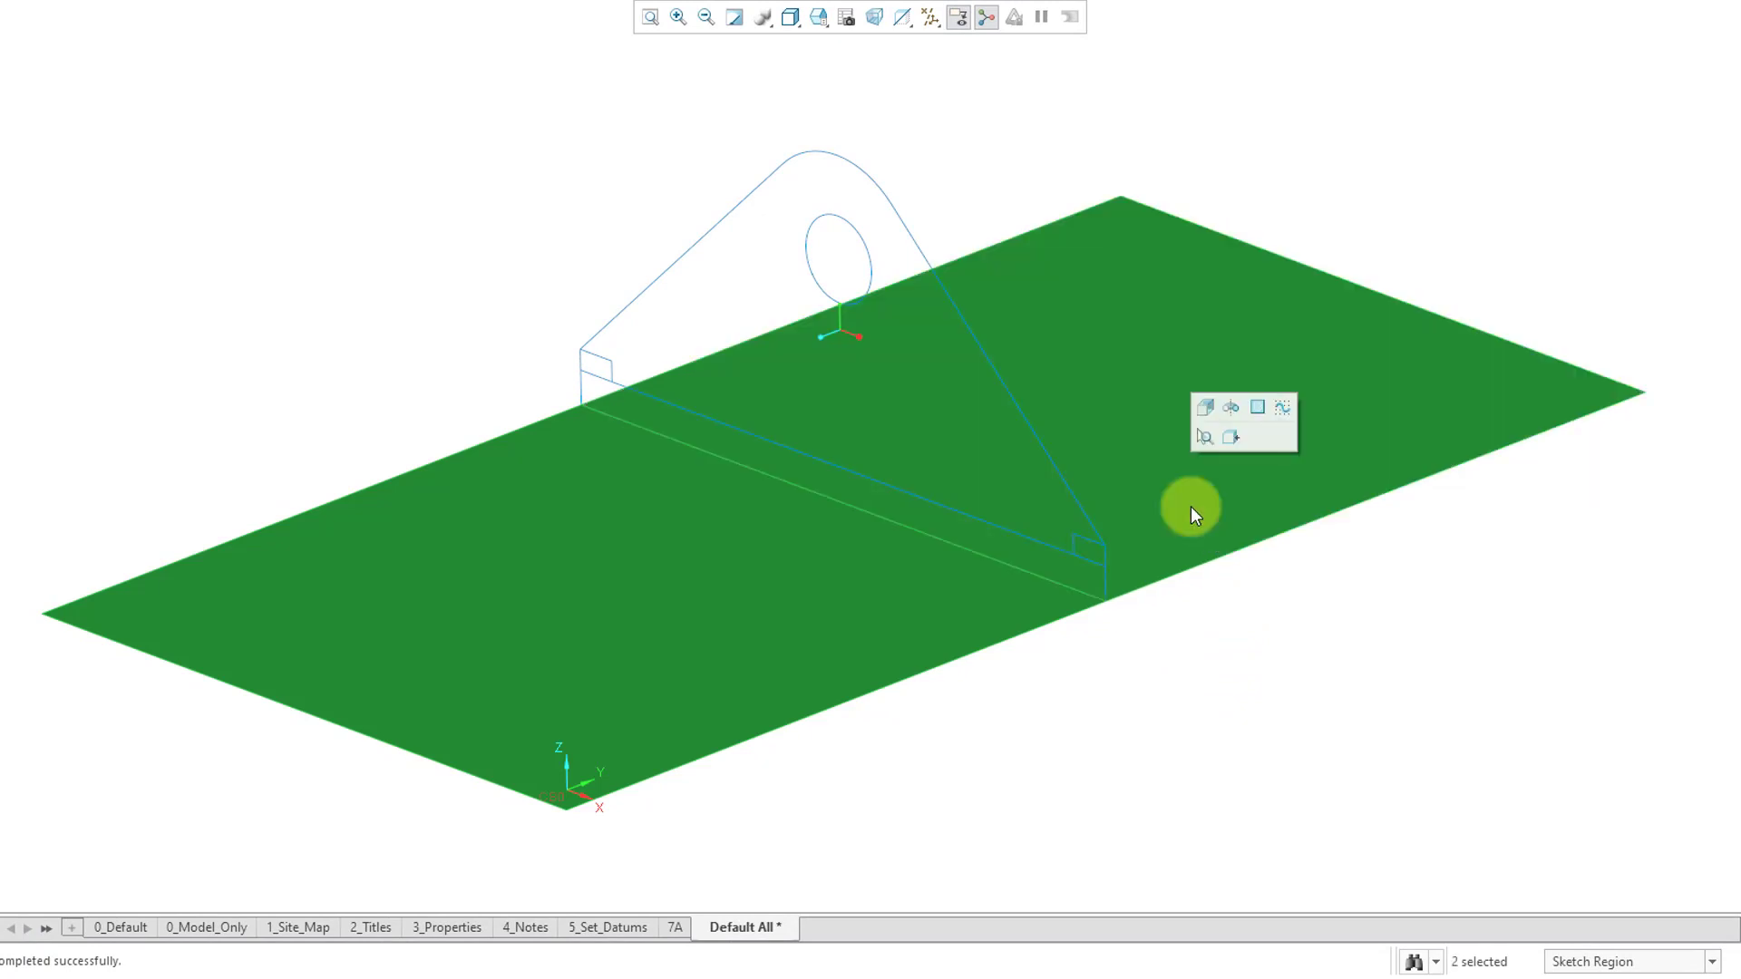
Extrude the regions into Body 1 with thickness ending To Reference at the chosen edge.
left_click(1205, 408)
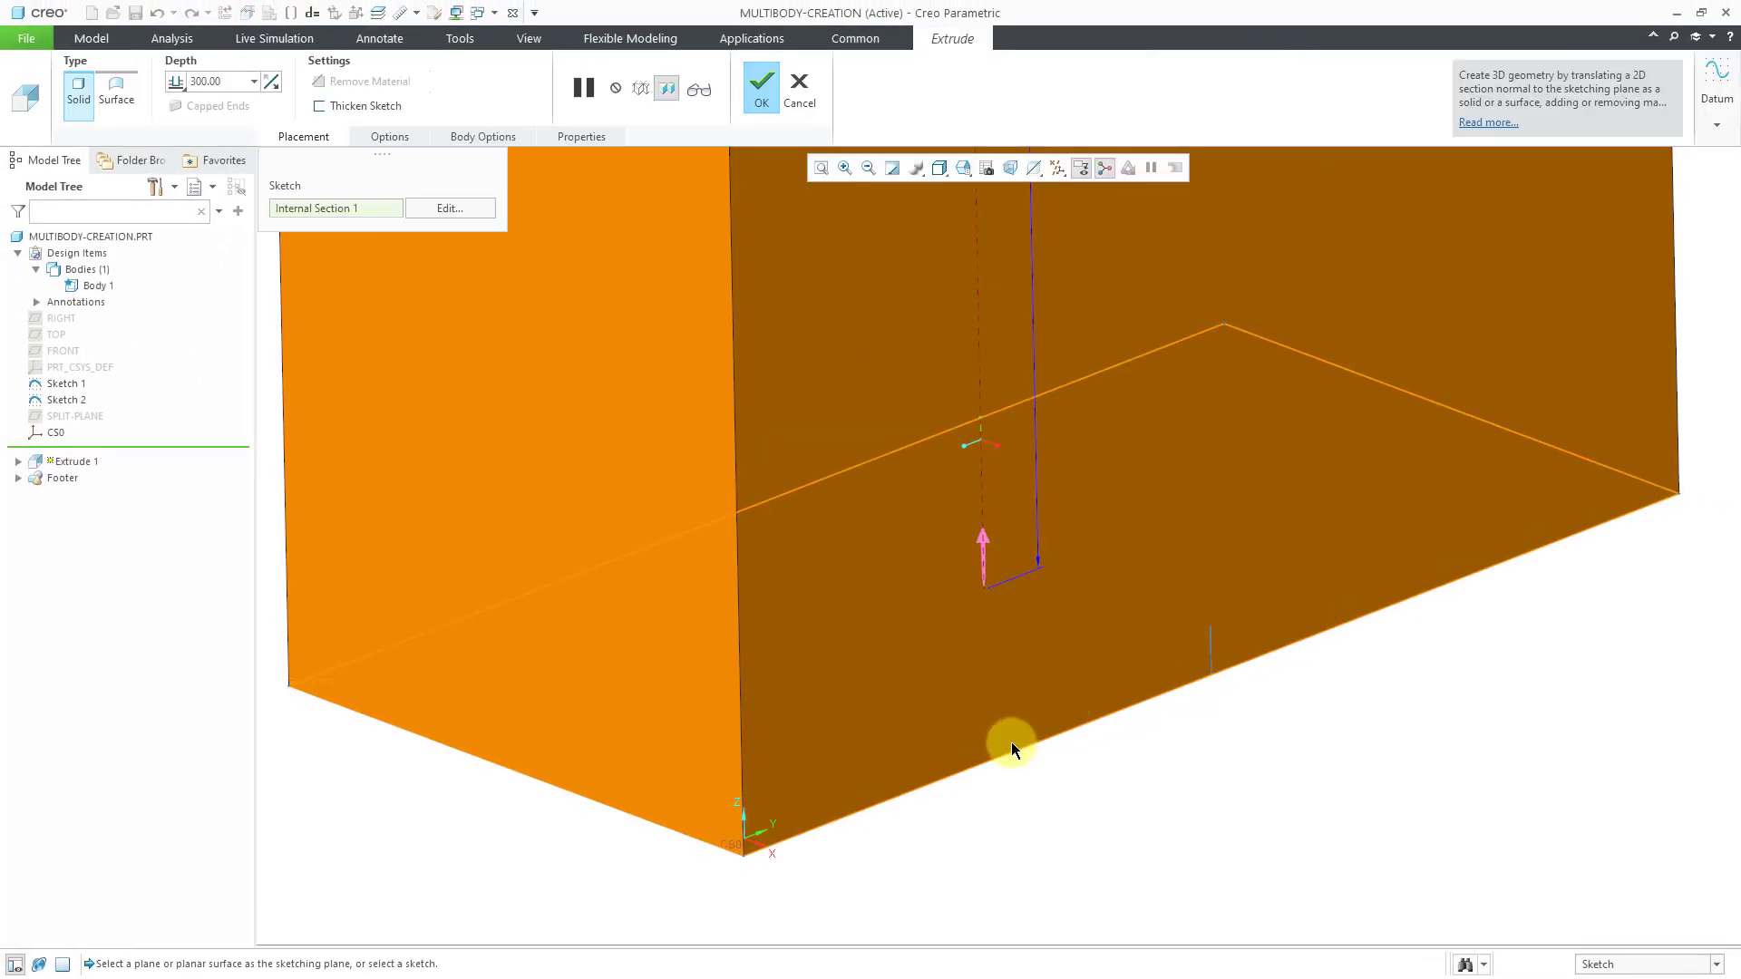
scroll(1001, 735, "down", 5)
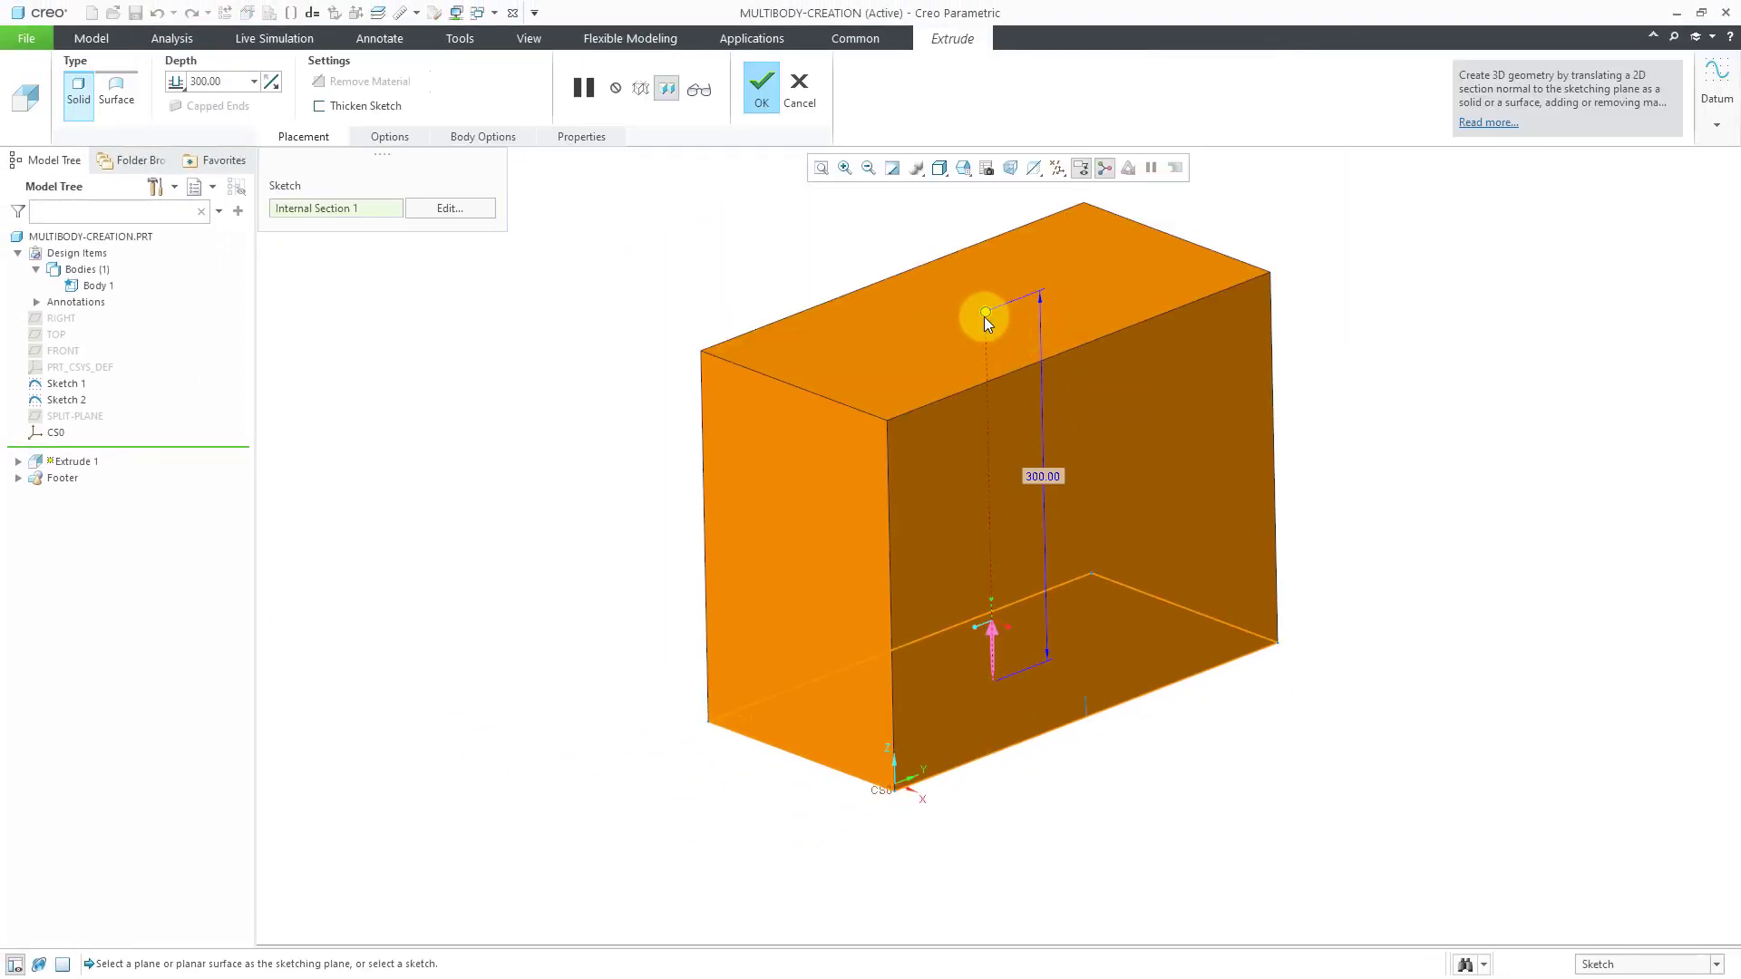
right_click(989, 311)
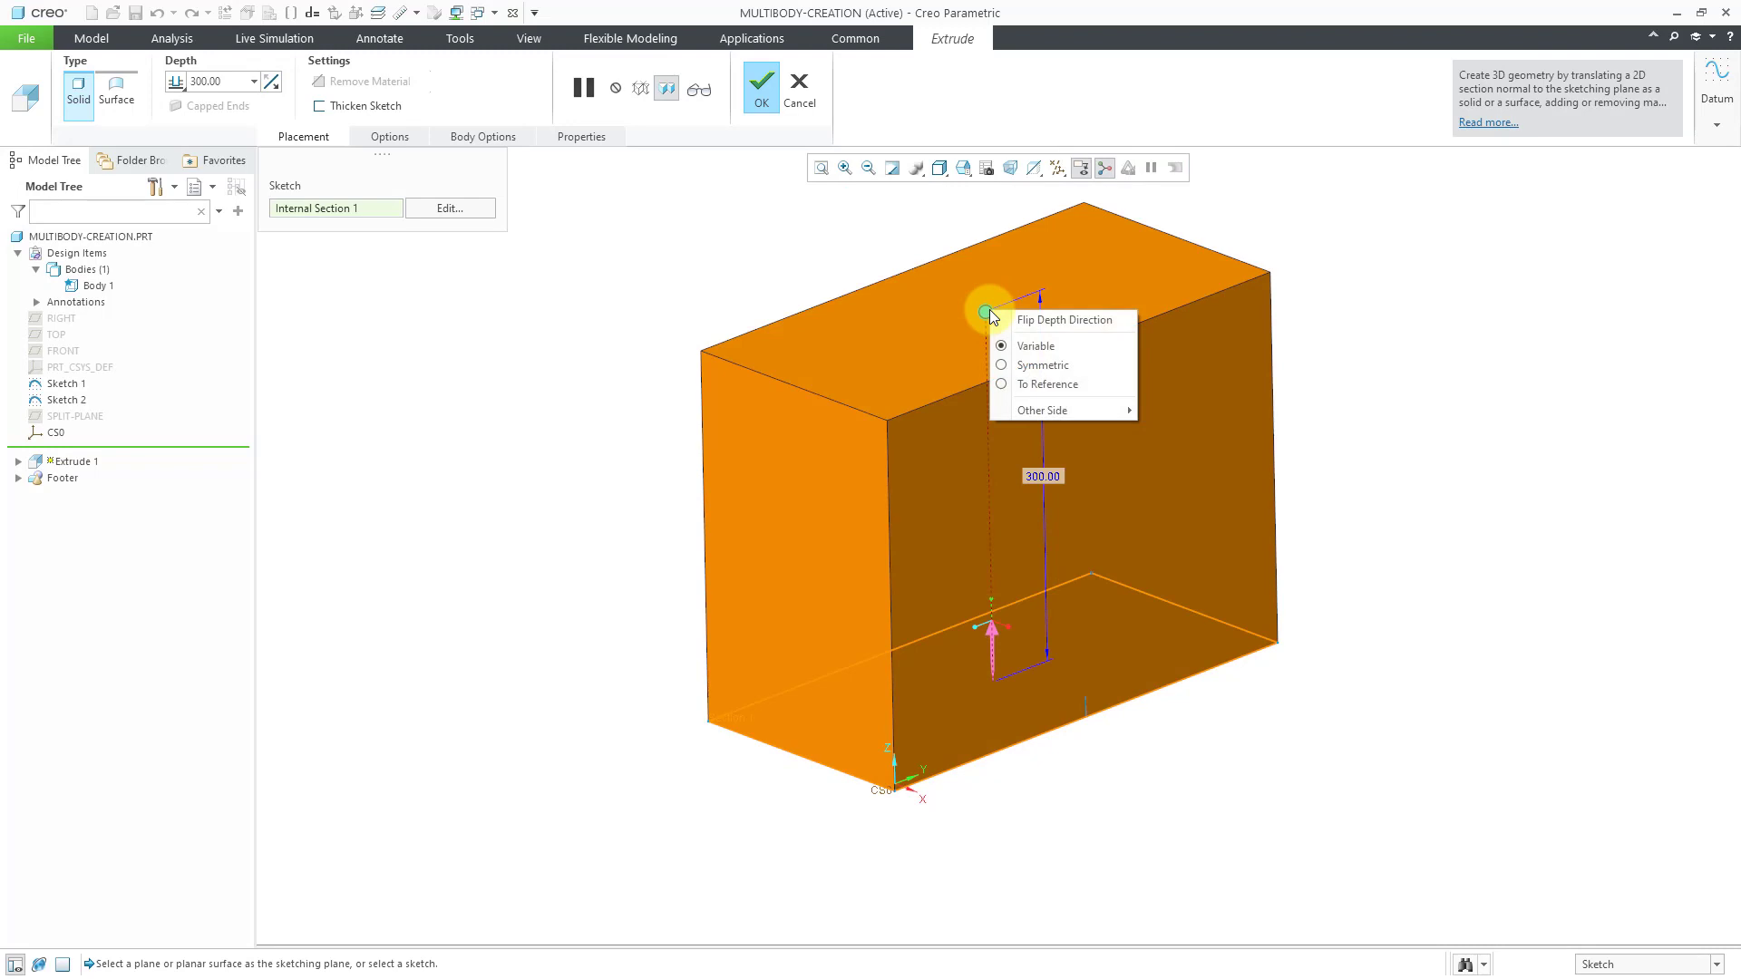
left_click(1052, 384)
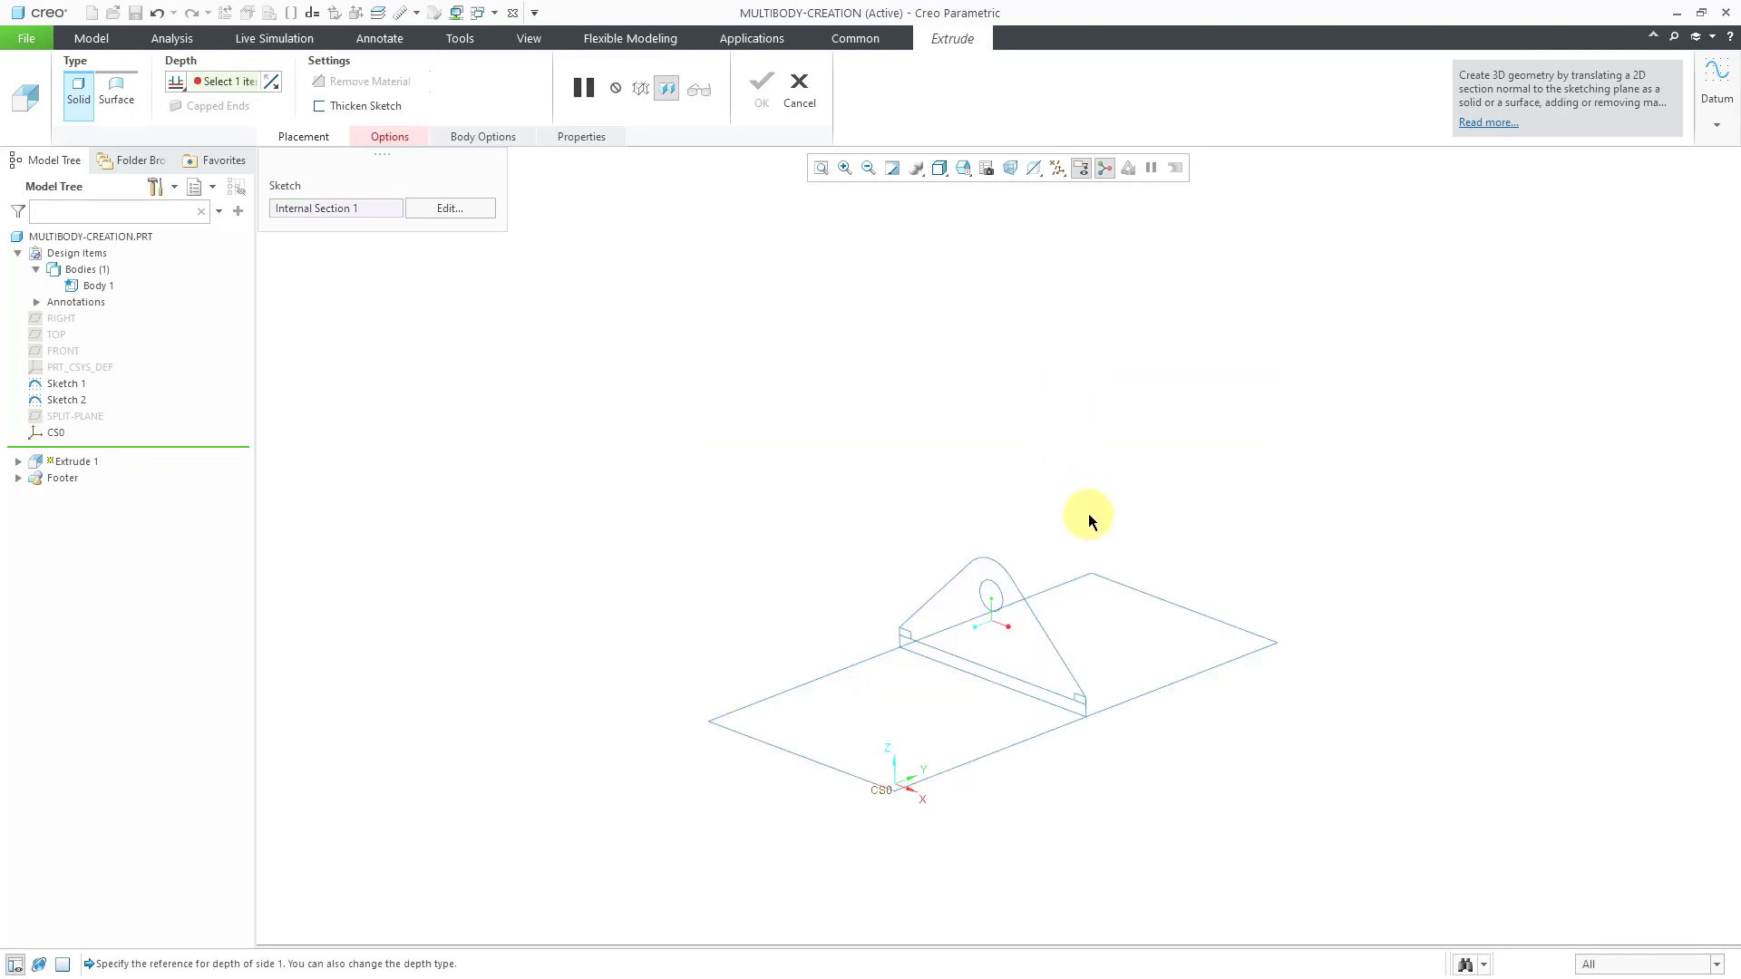
left_click(1010, 676)
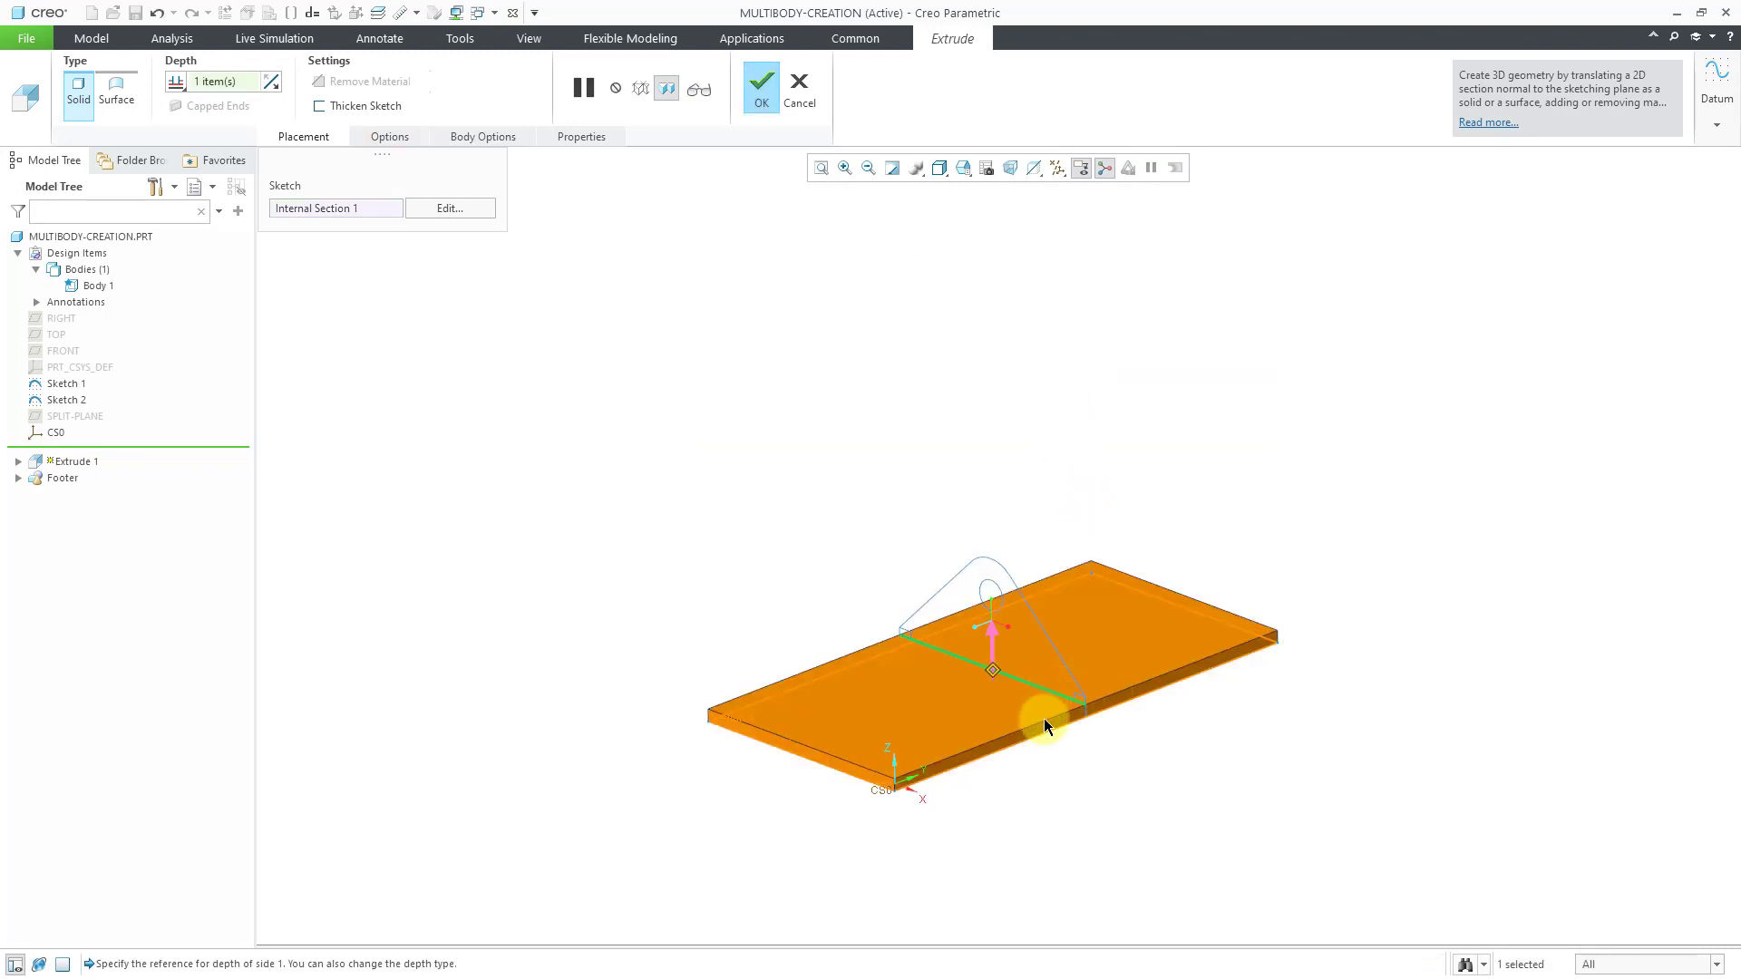
scroll(1043, 826, "down", 5)
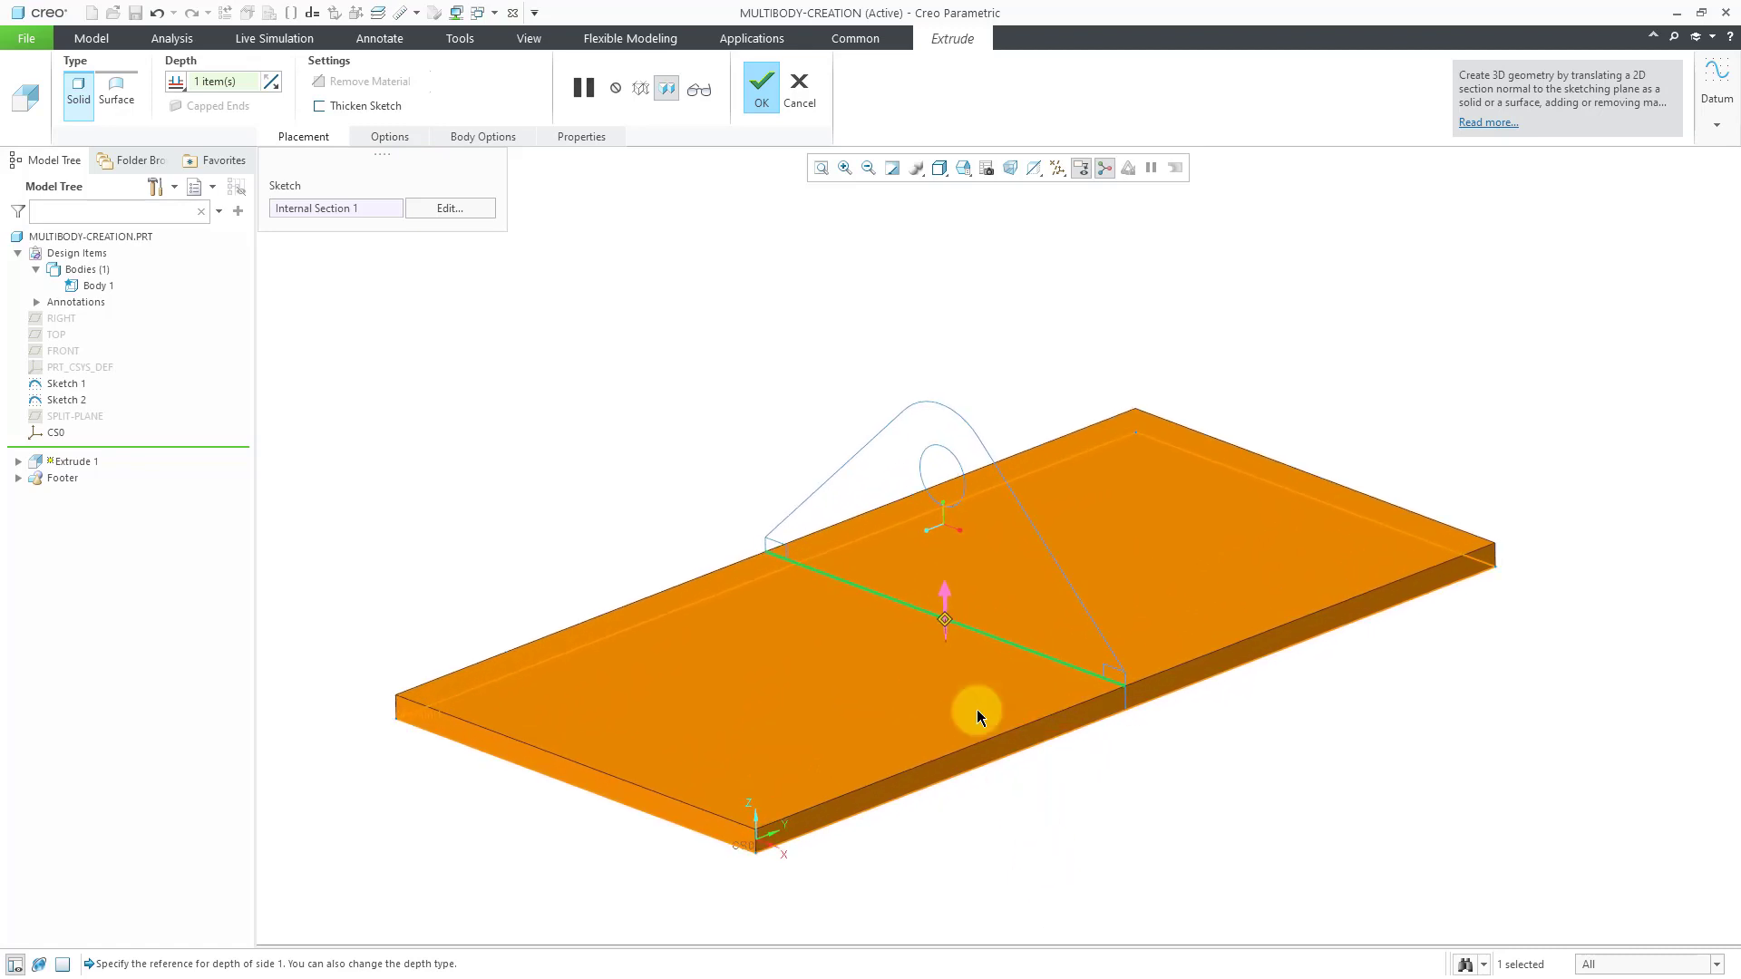
left_click(508, 134)
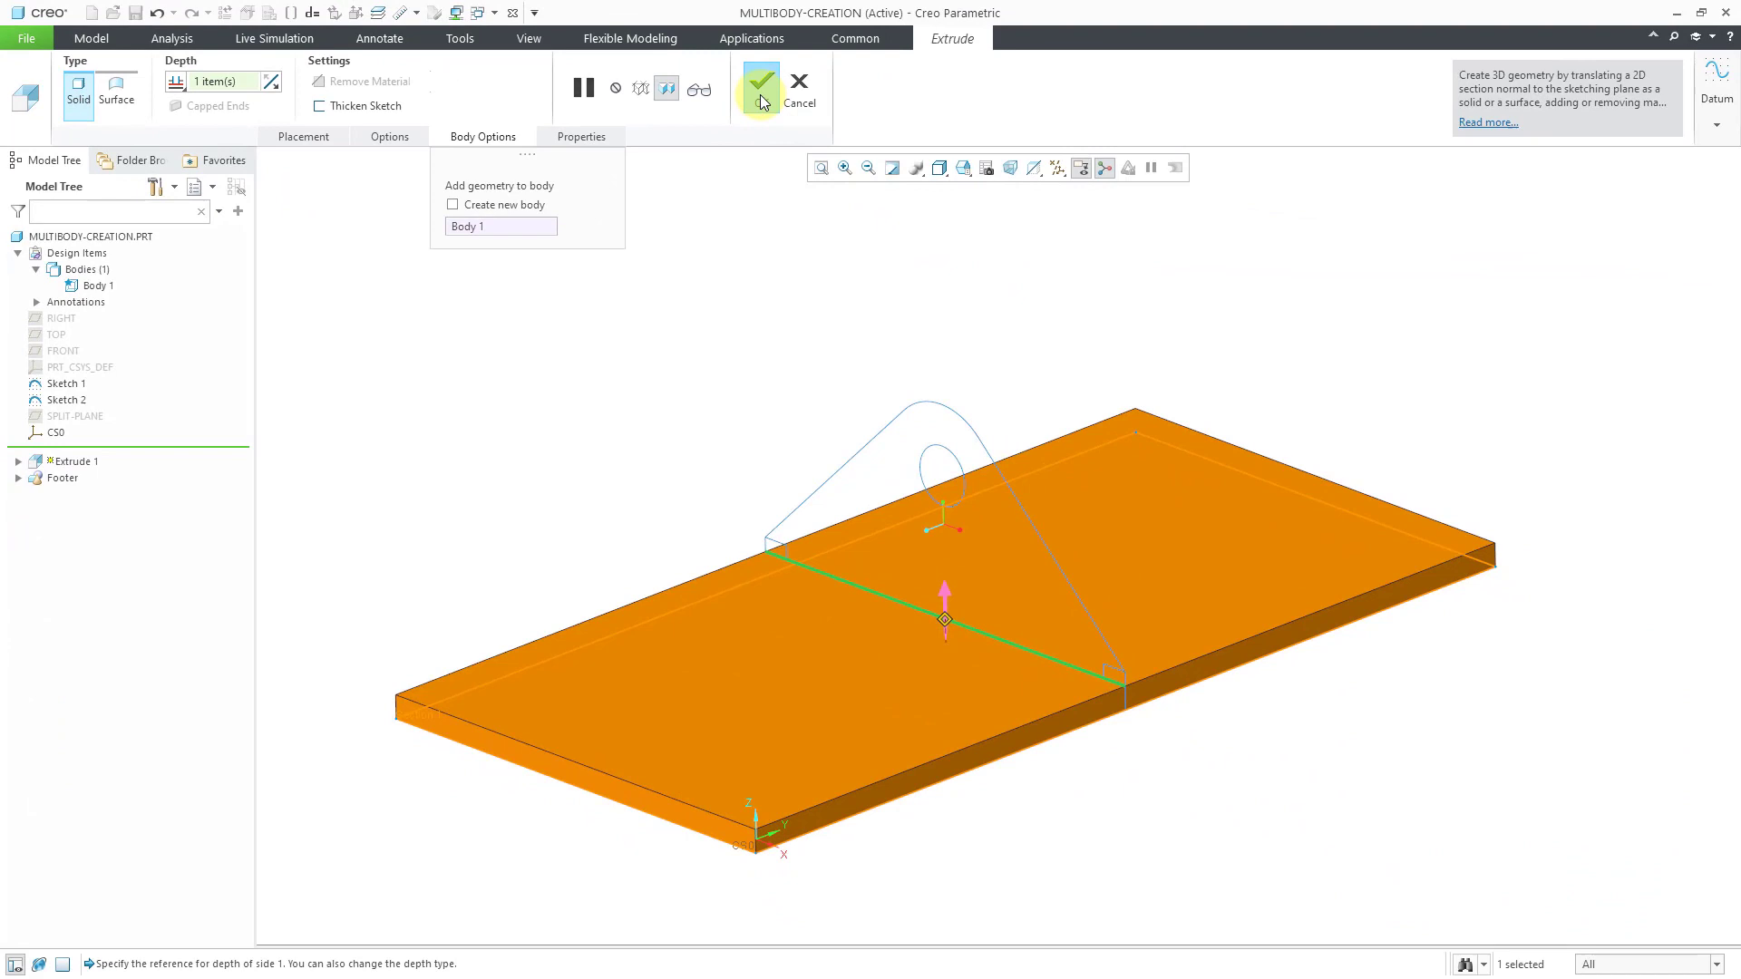
left_click(762, 101)
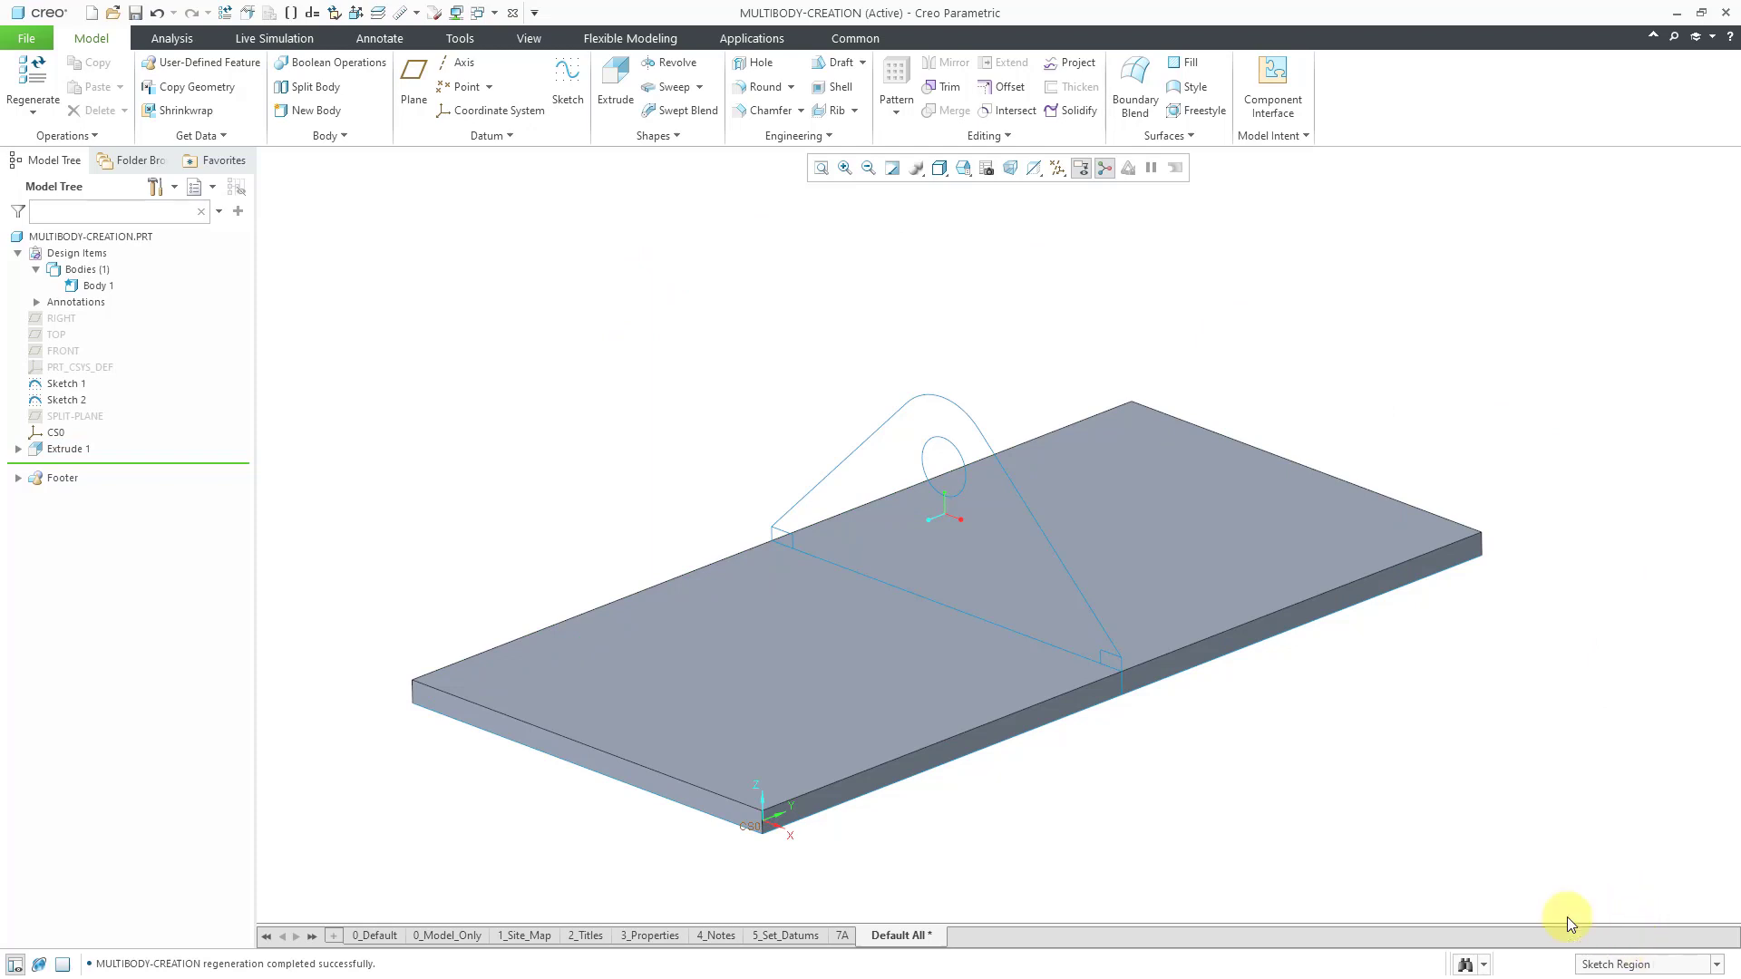
Select the two small sketch regions and extrude a cut with side 1 ending at the front face.
left_click(788, 541, "ctrl")
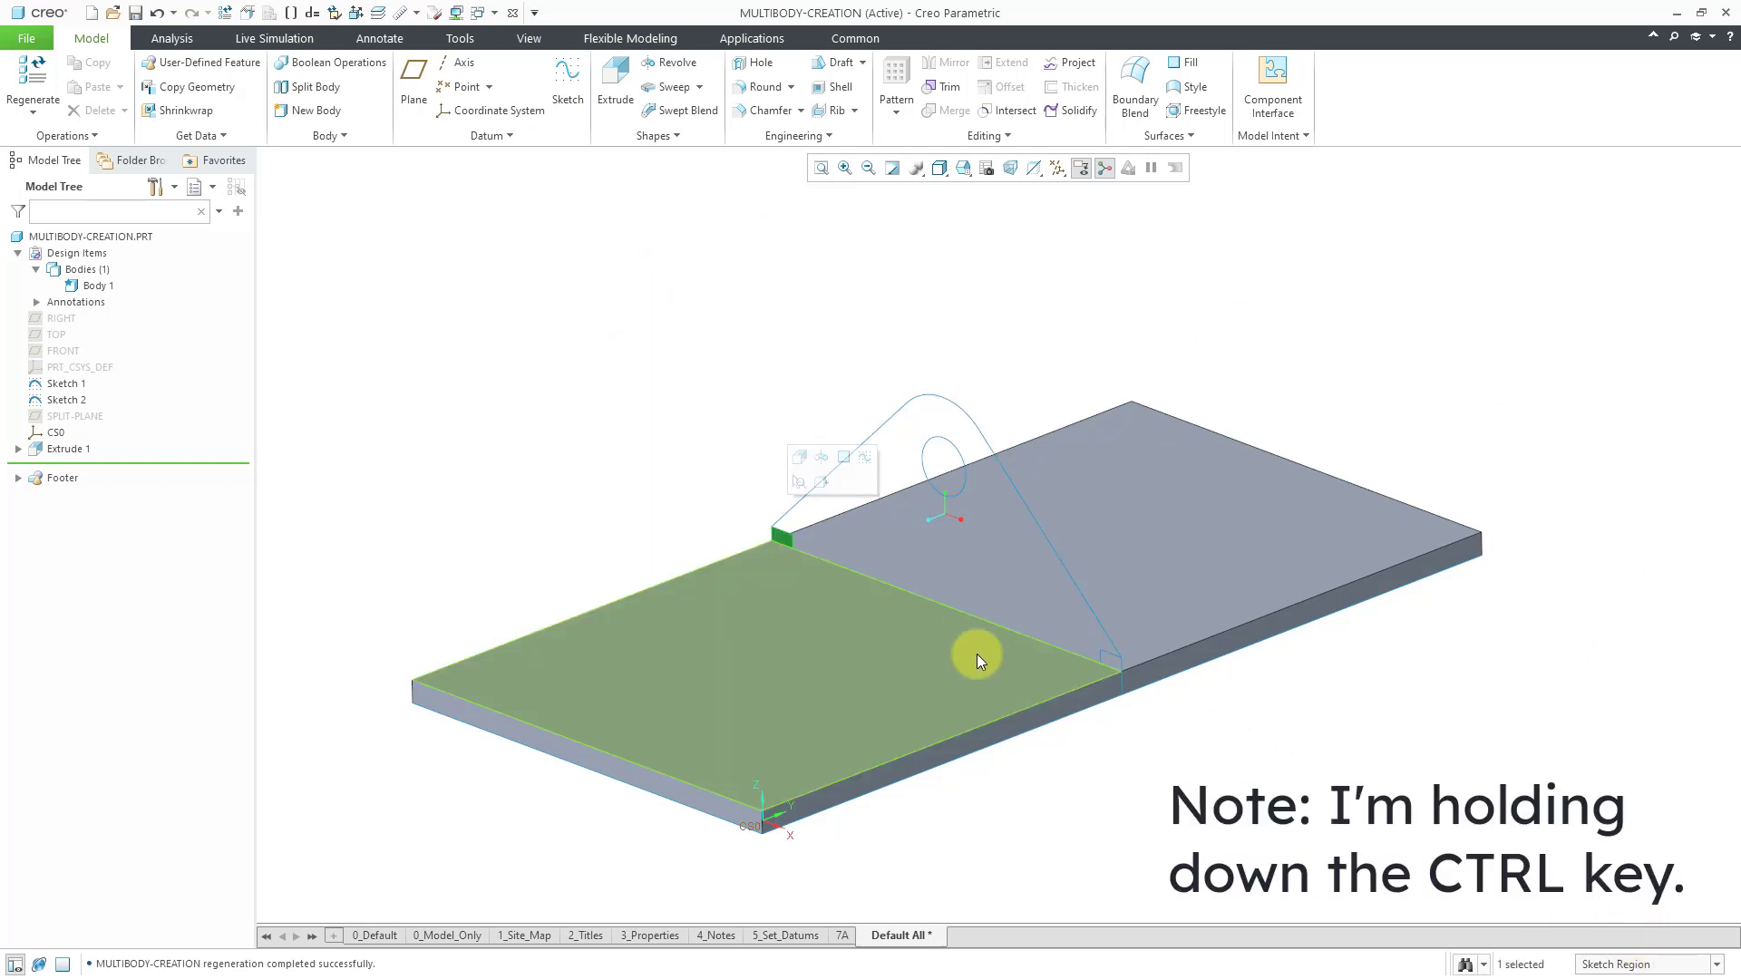
left_click(1113, 664, "ctrl")
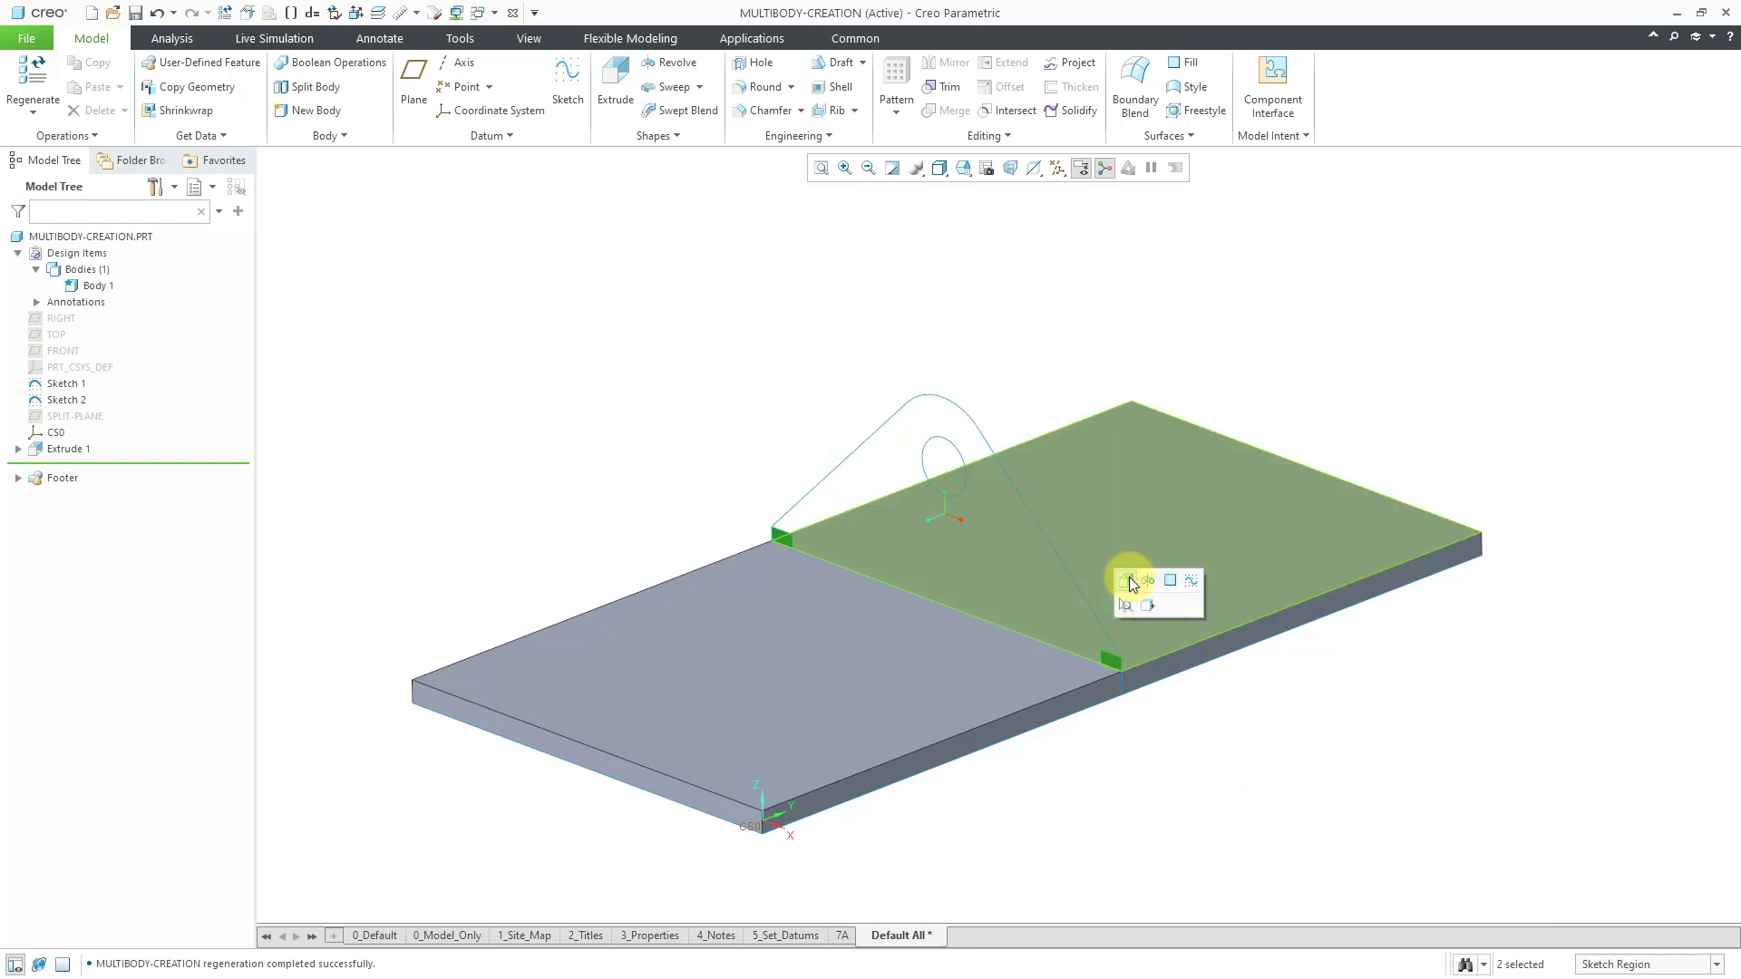
key("e")
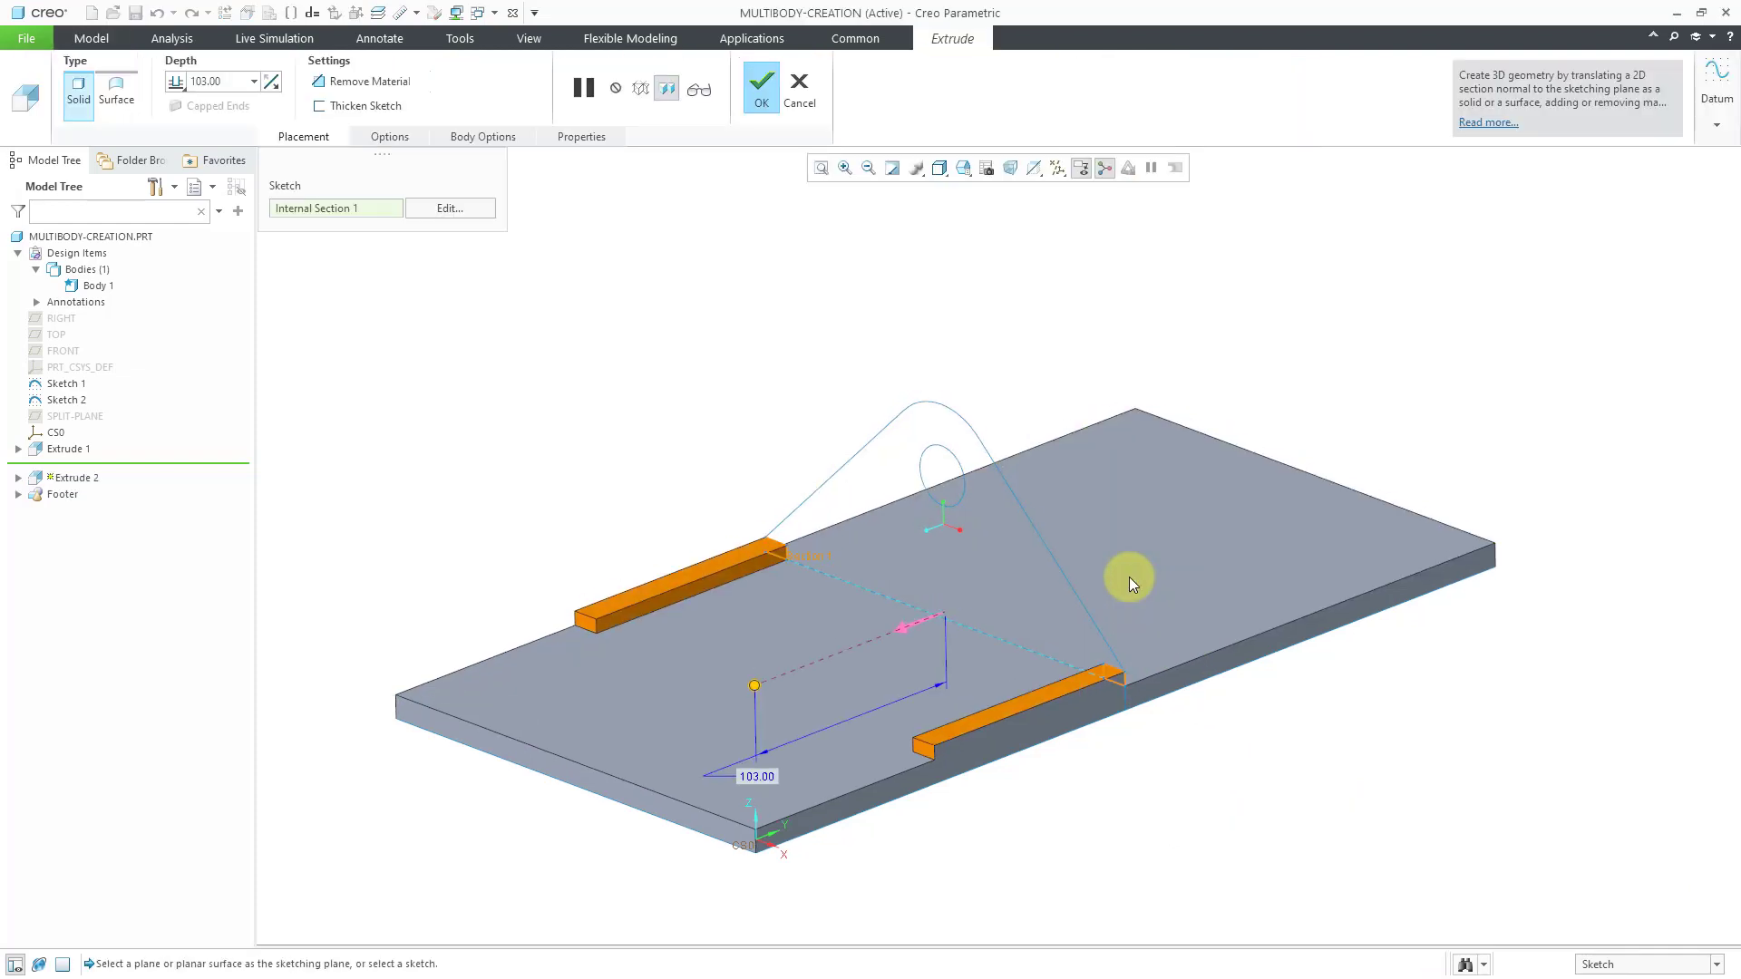
right_click(753, 687)
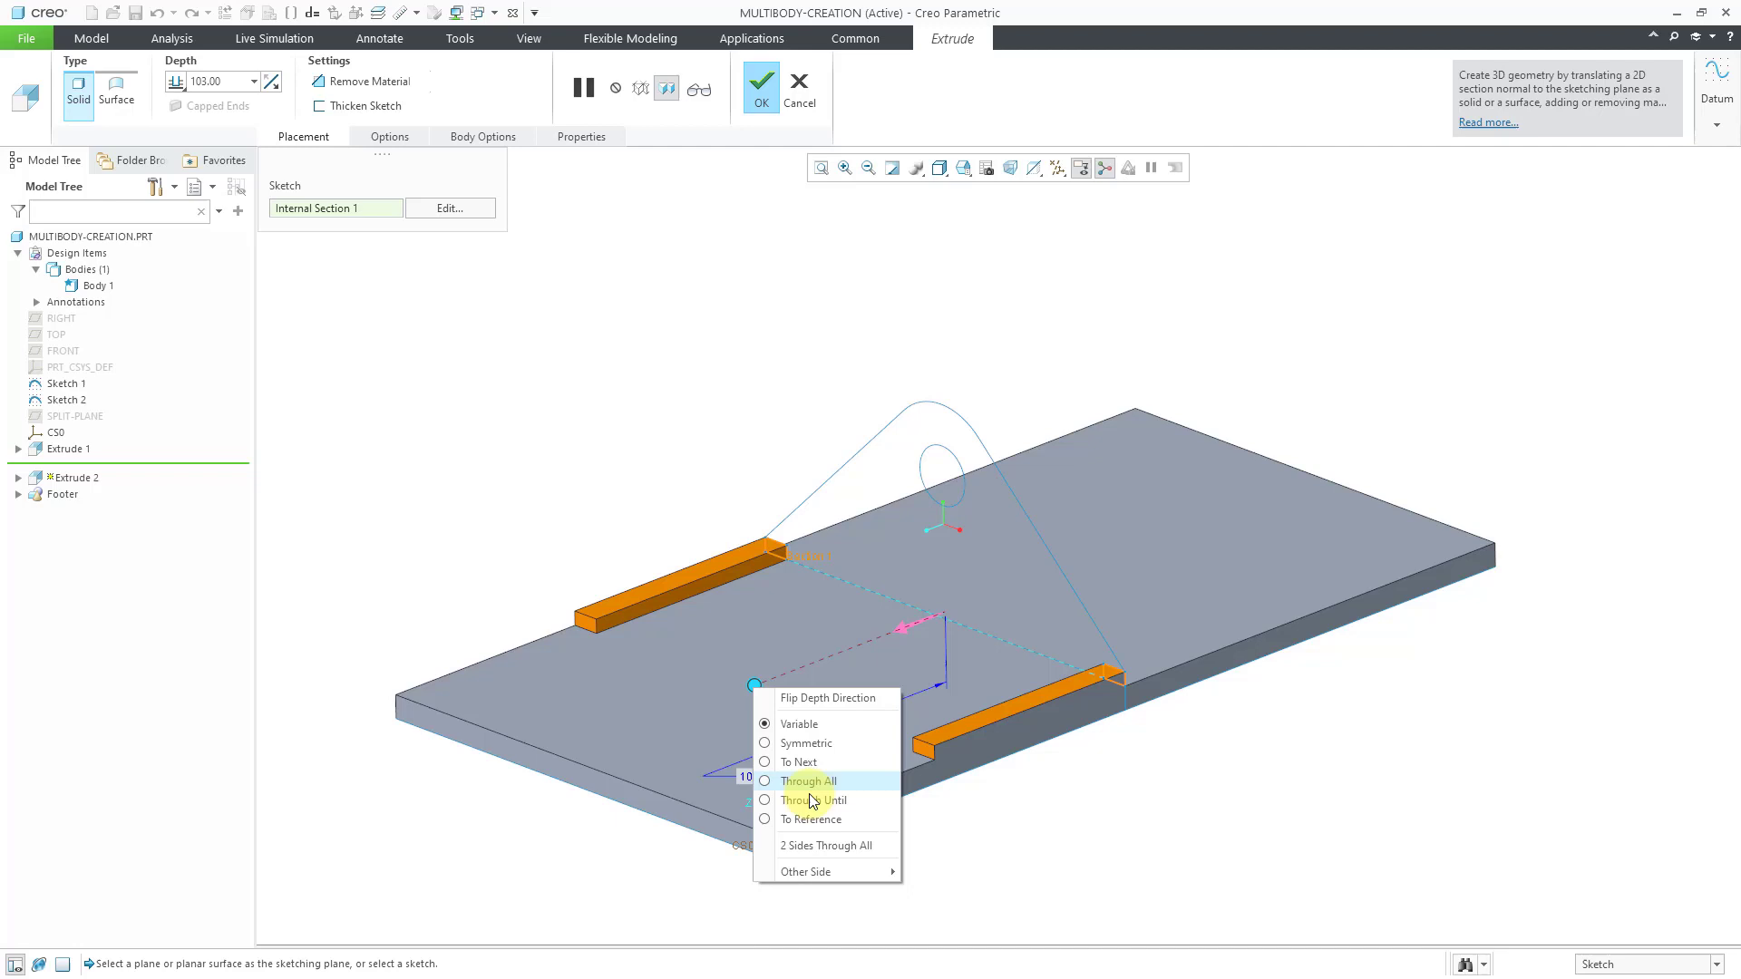
left_click(813, 821)
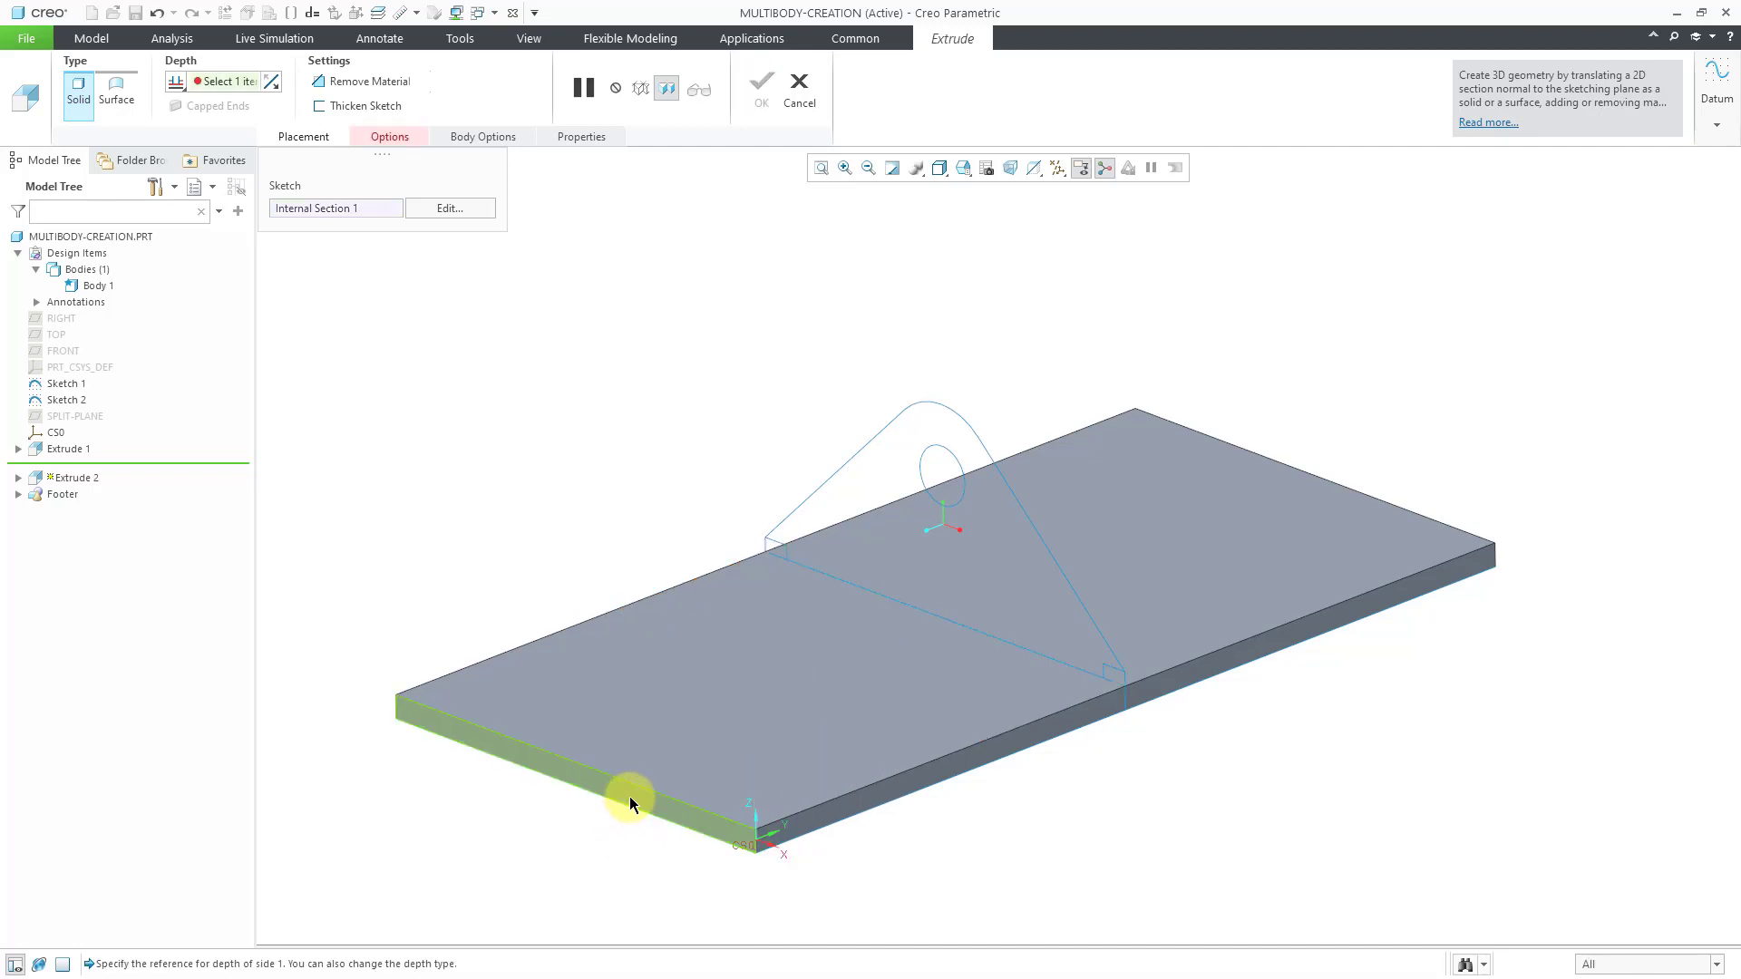
left_click(630, 796)
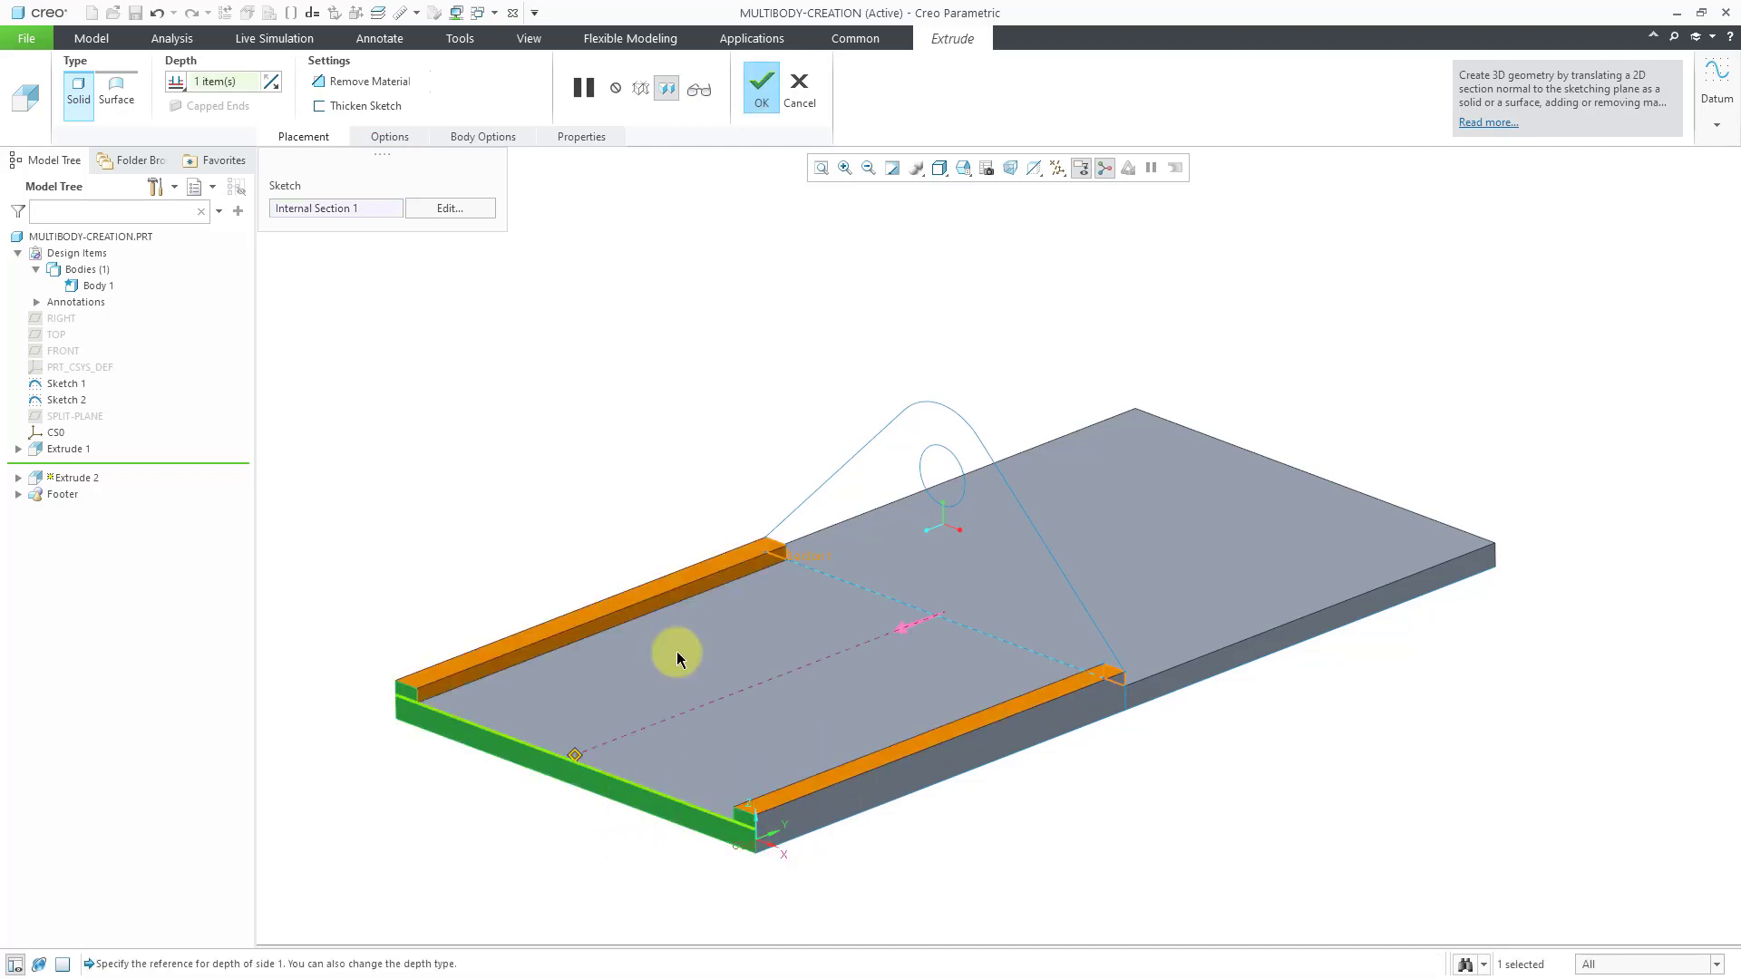
End side 2 at the plate's back face and finish the rebate cut in Body 1.
right_click(1026, 314)
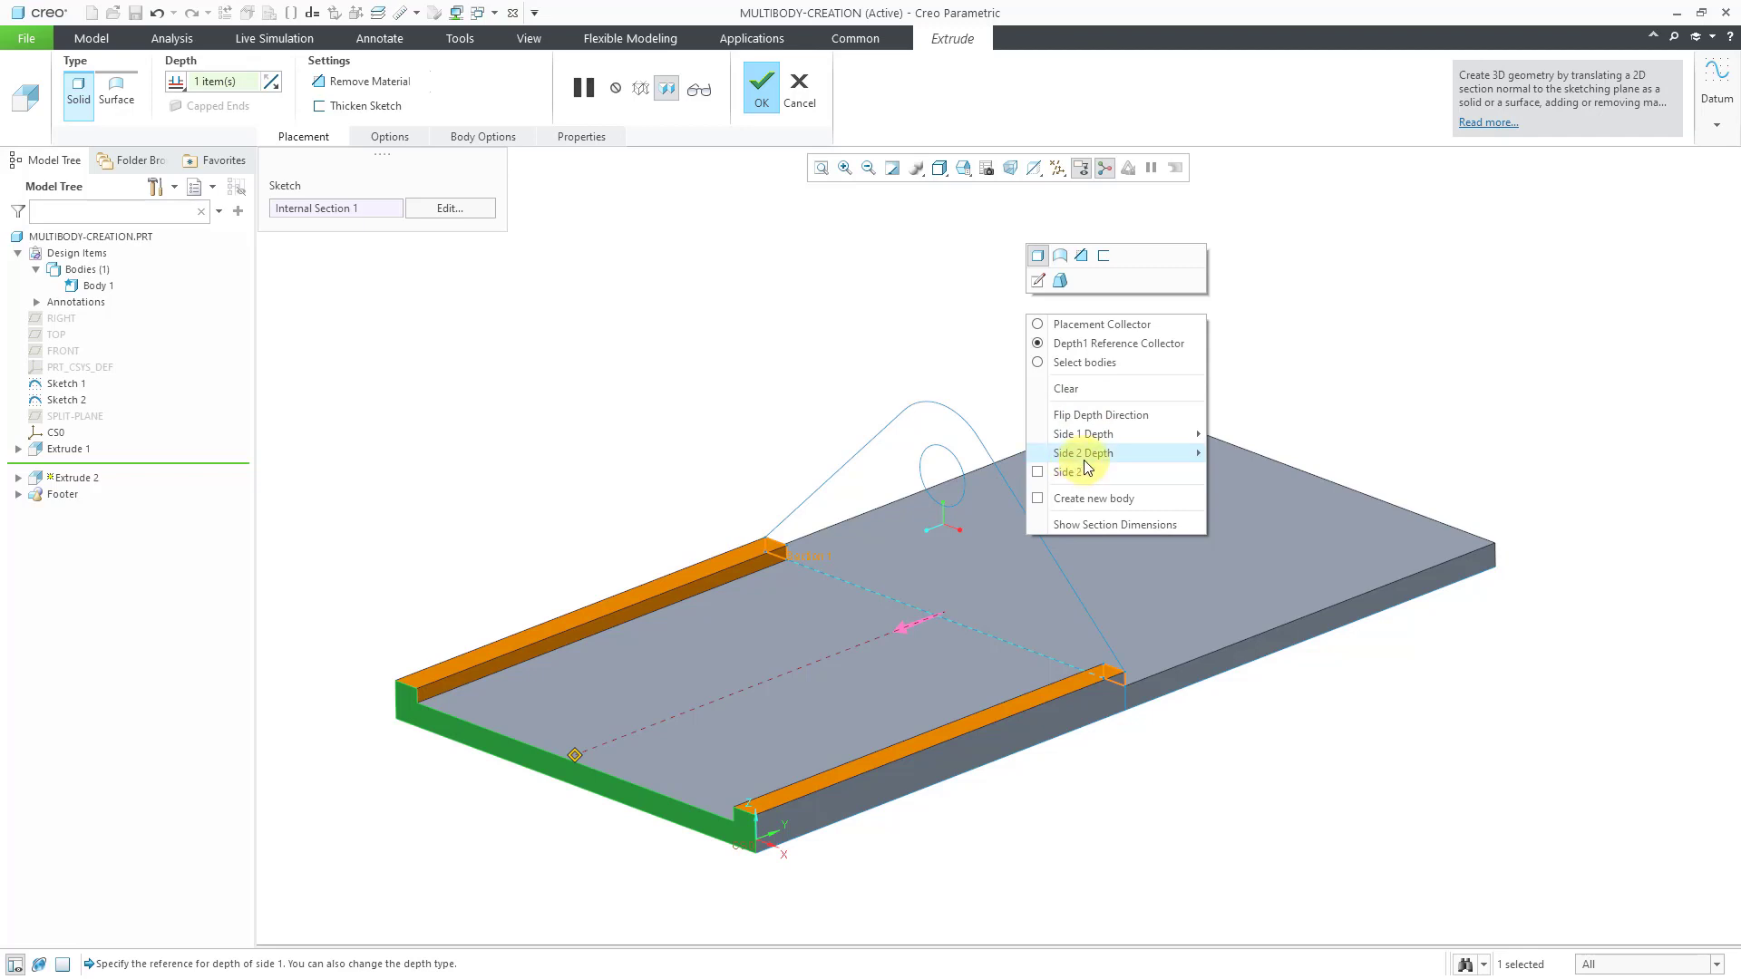
mouse_move(1092, 454)
left_click(1270, 529)
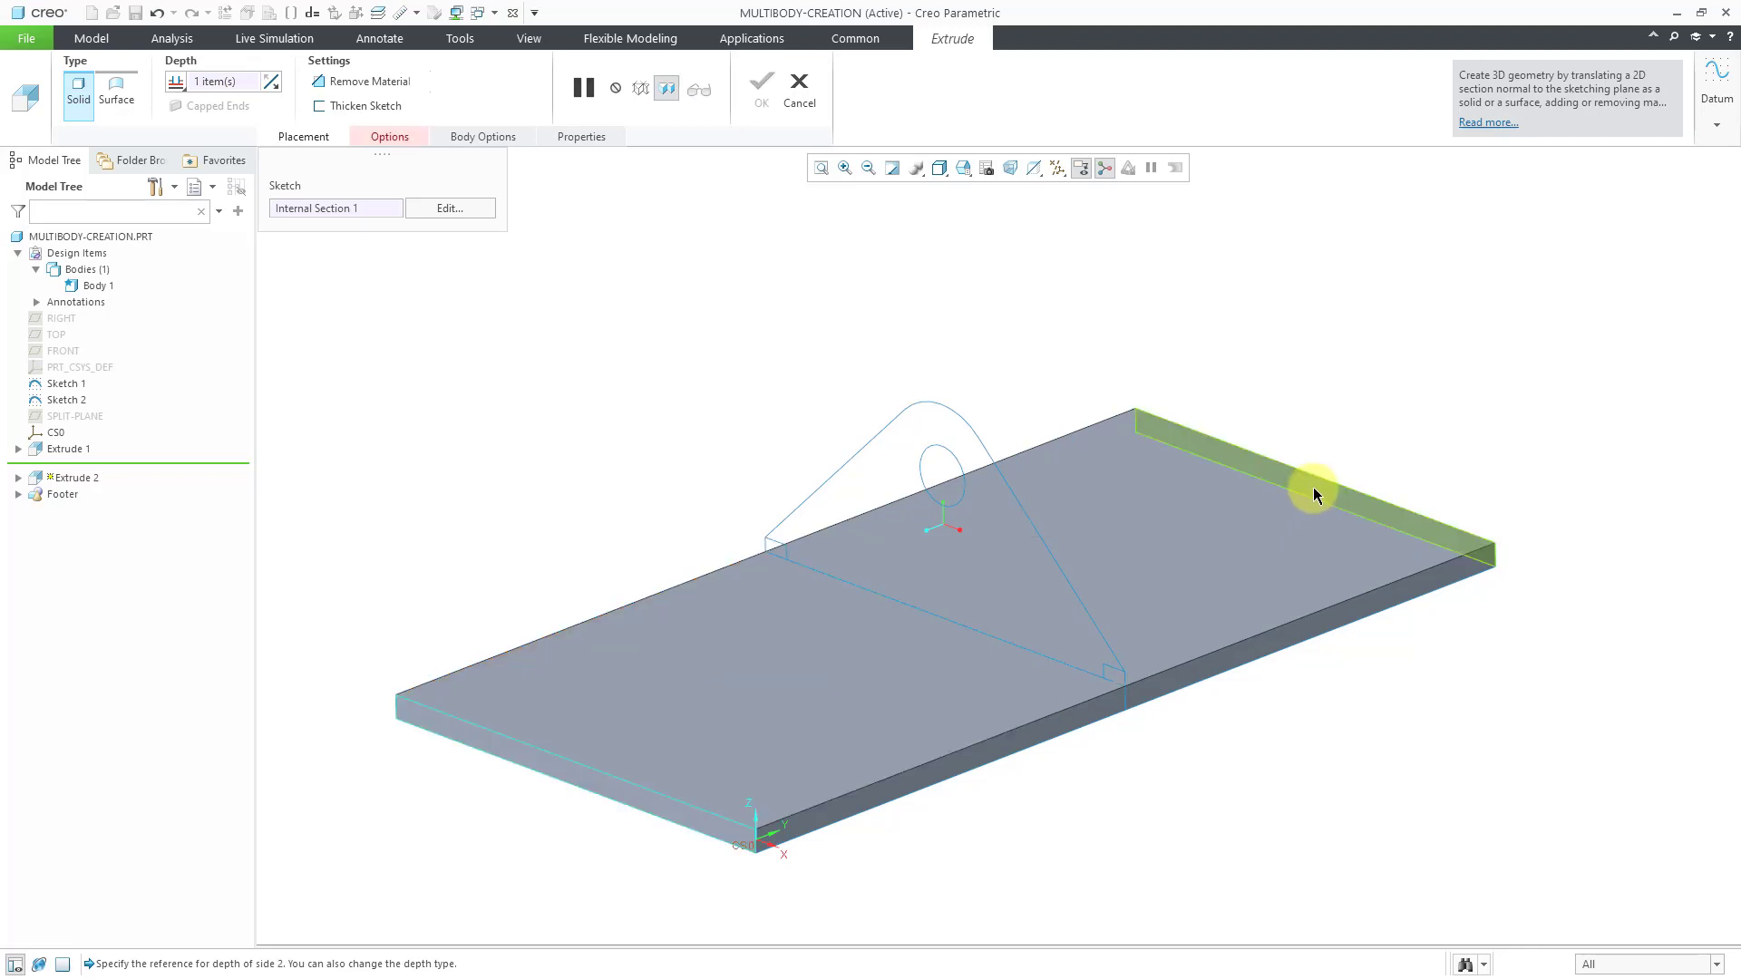
left_click(1314, 487)
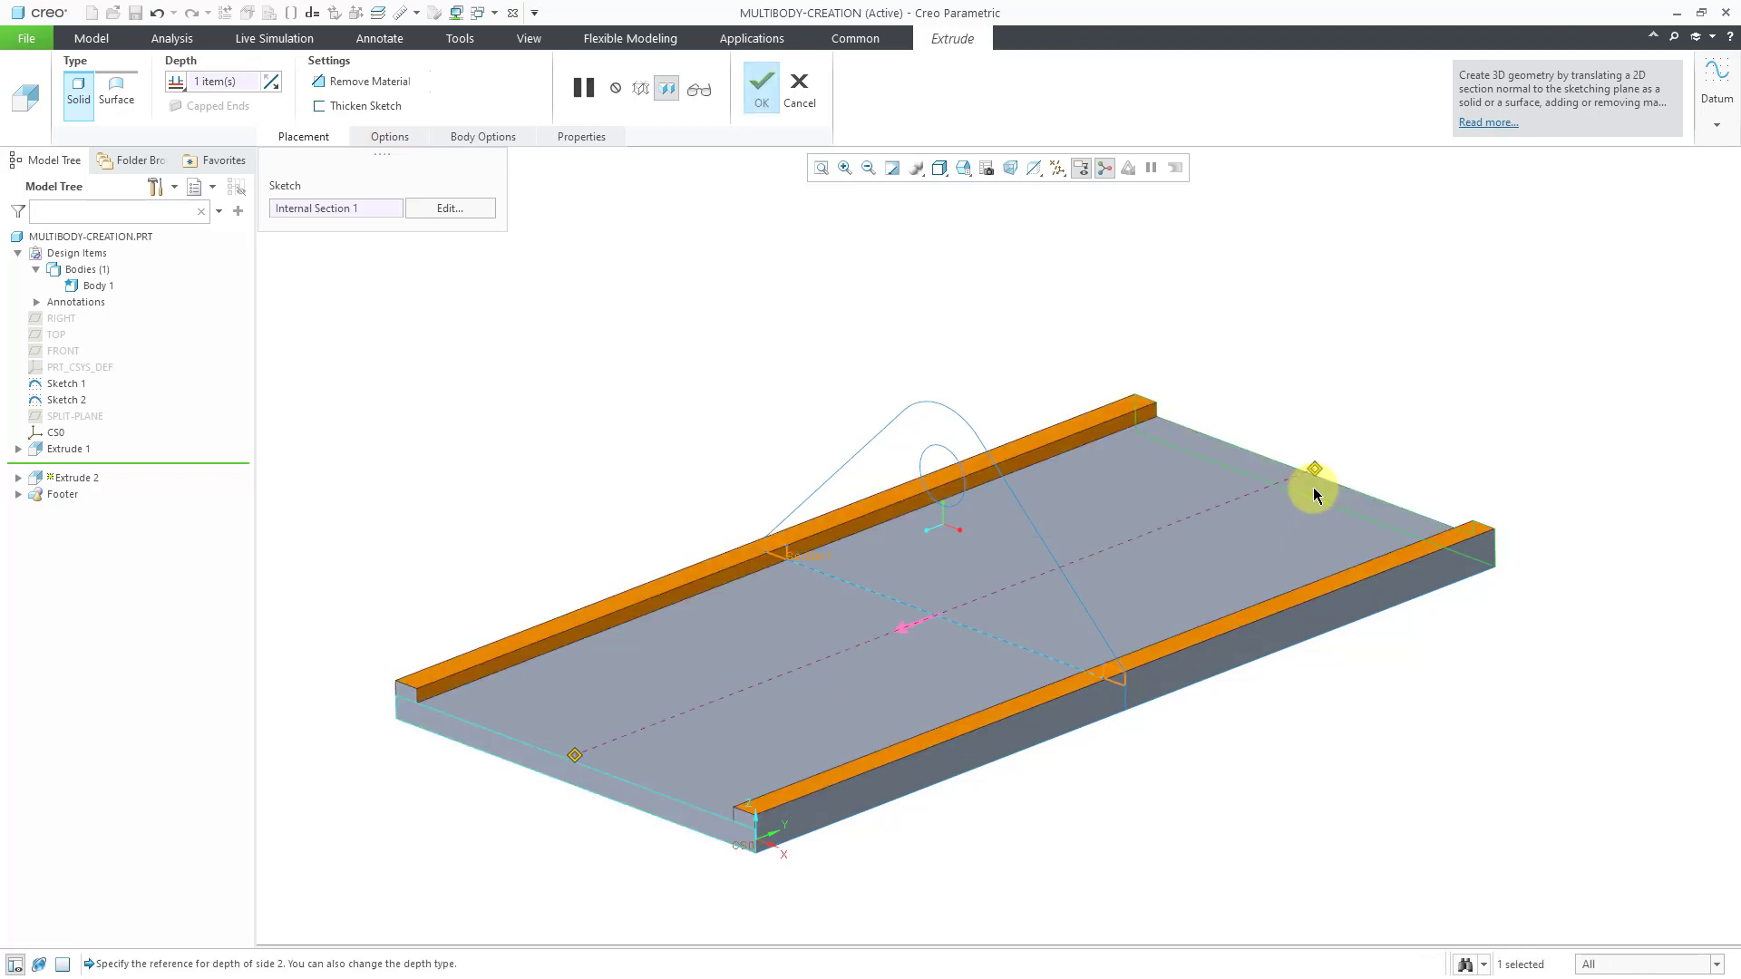
left_click(506, 141)
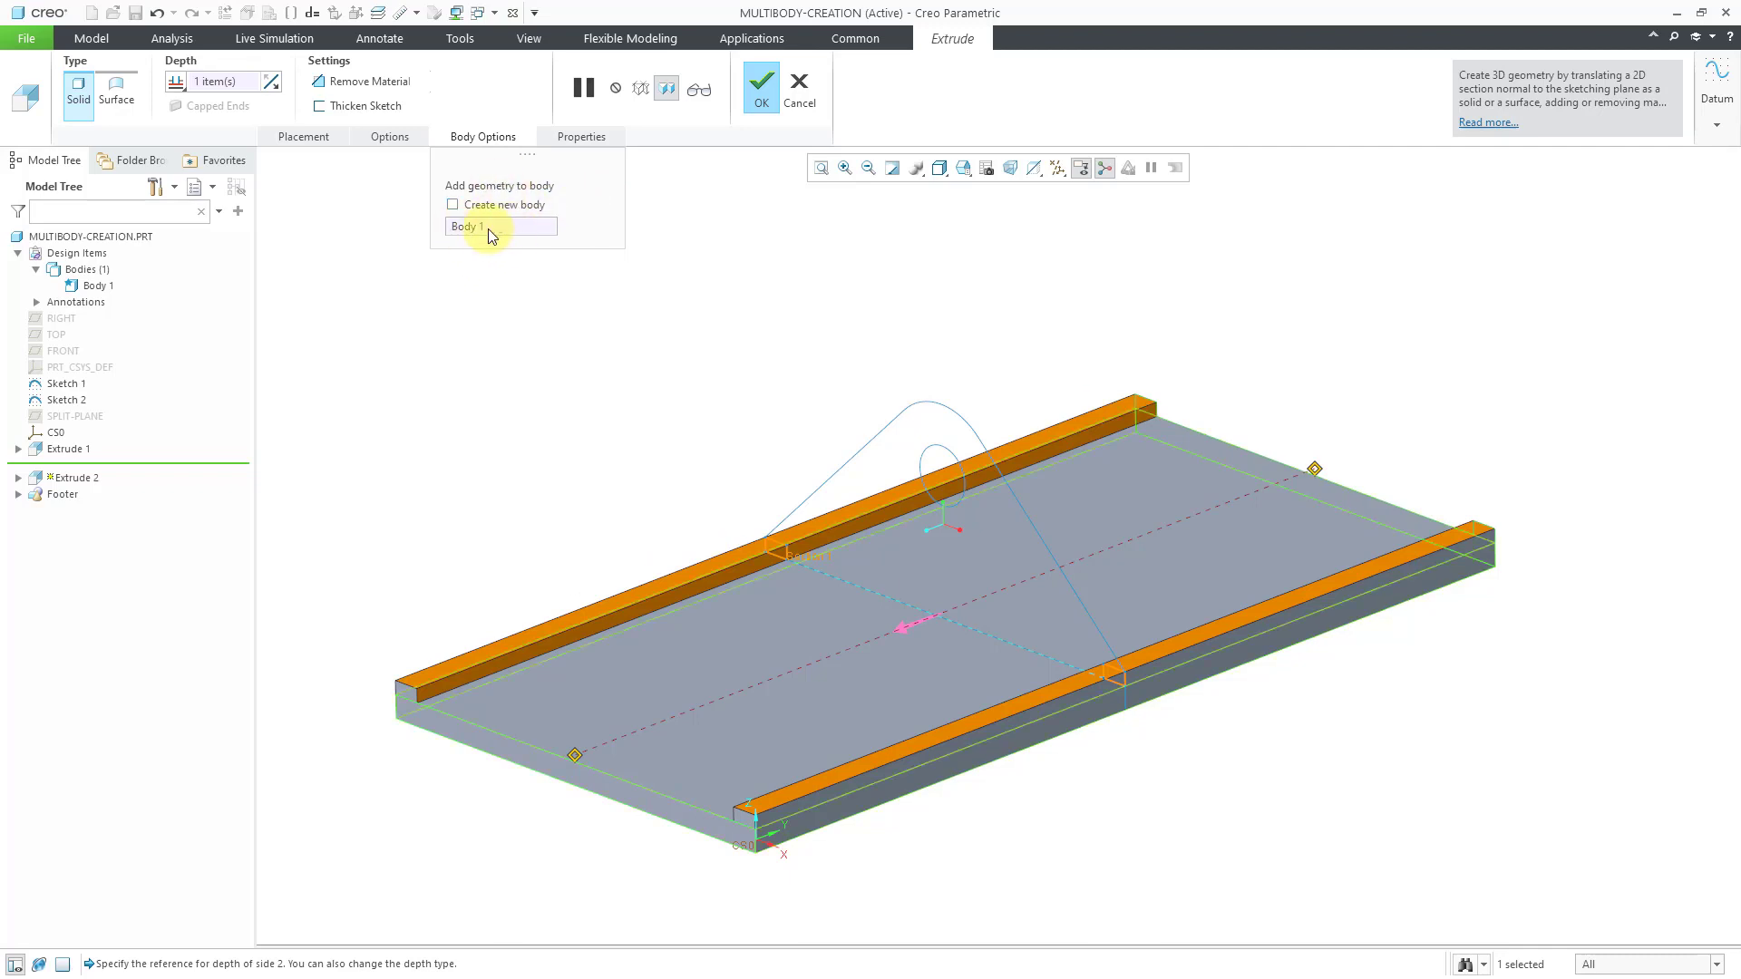
left_click(762, 91)
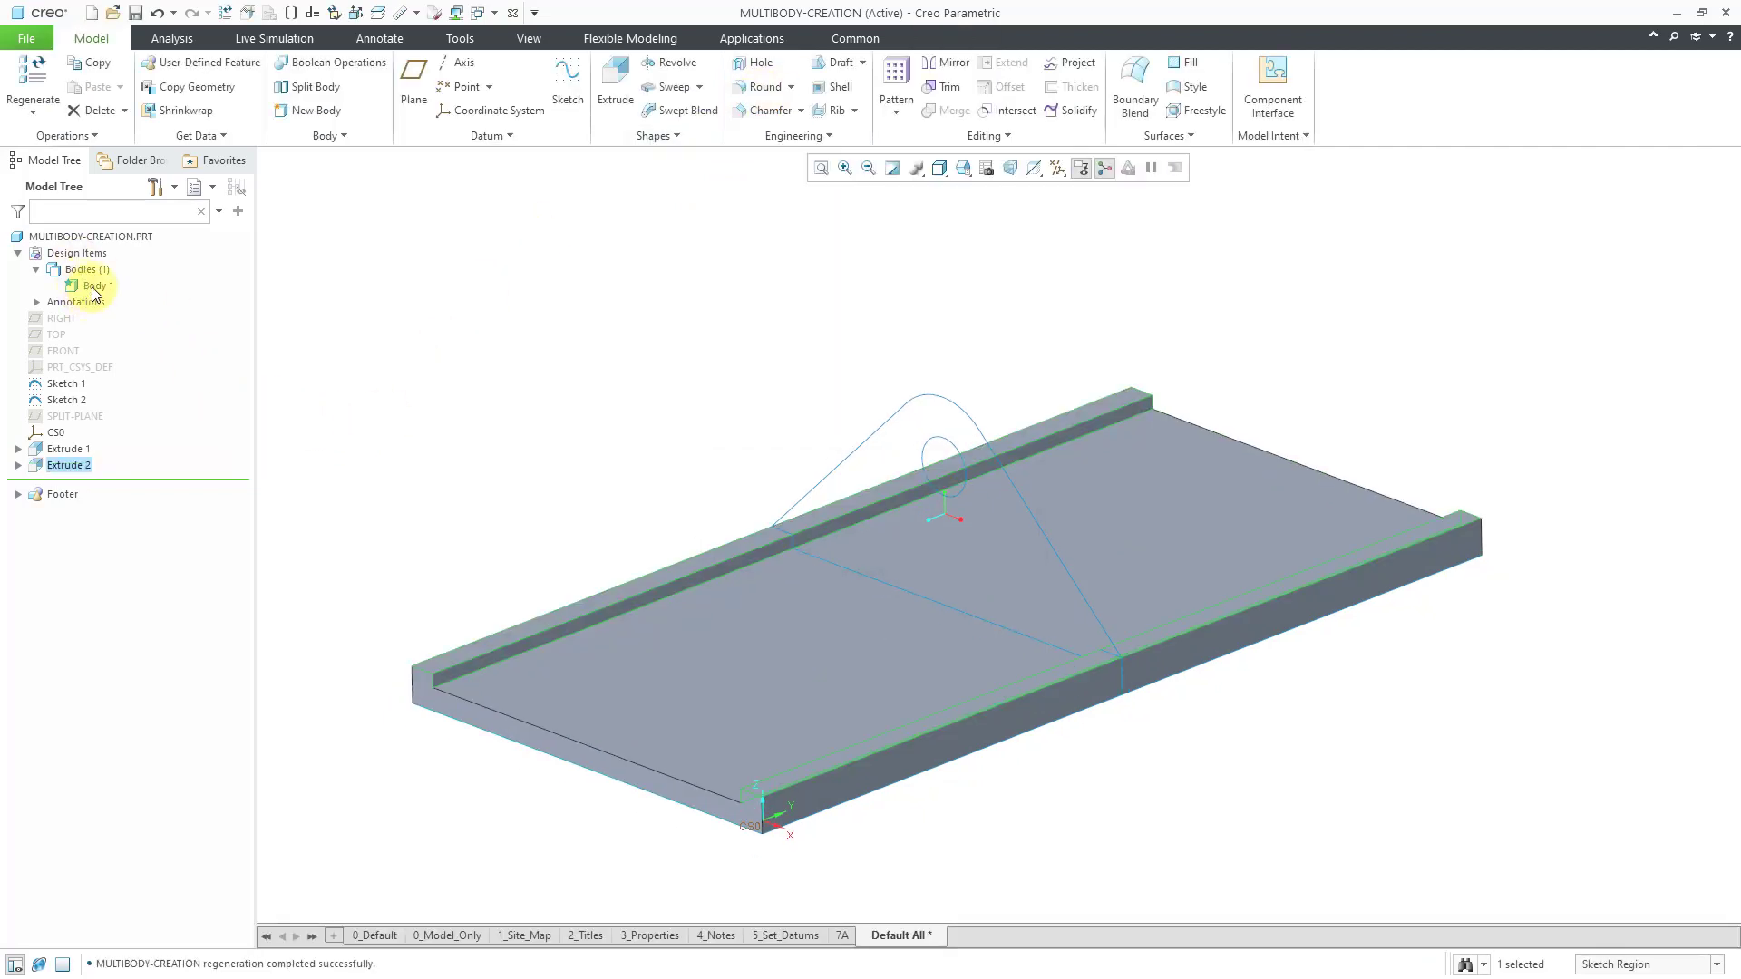
Extrude the lug sketch in the flipped direction, side 1 ending at the plate's end face.
left_click(453, 374)
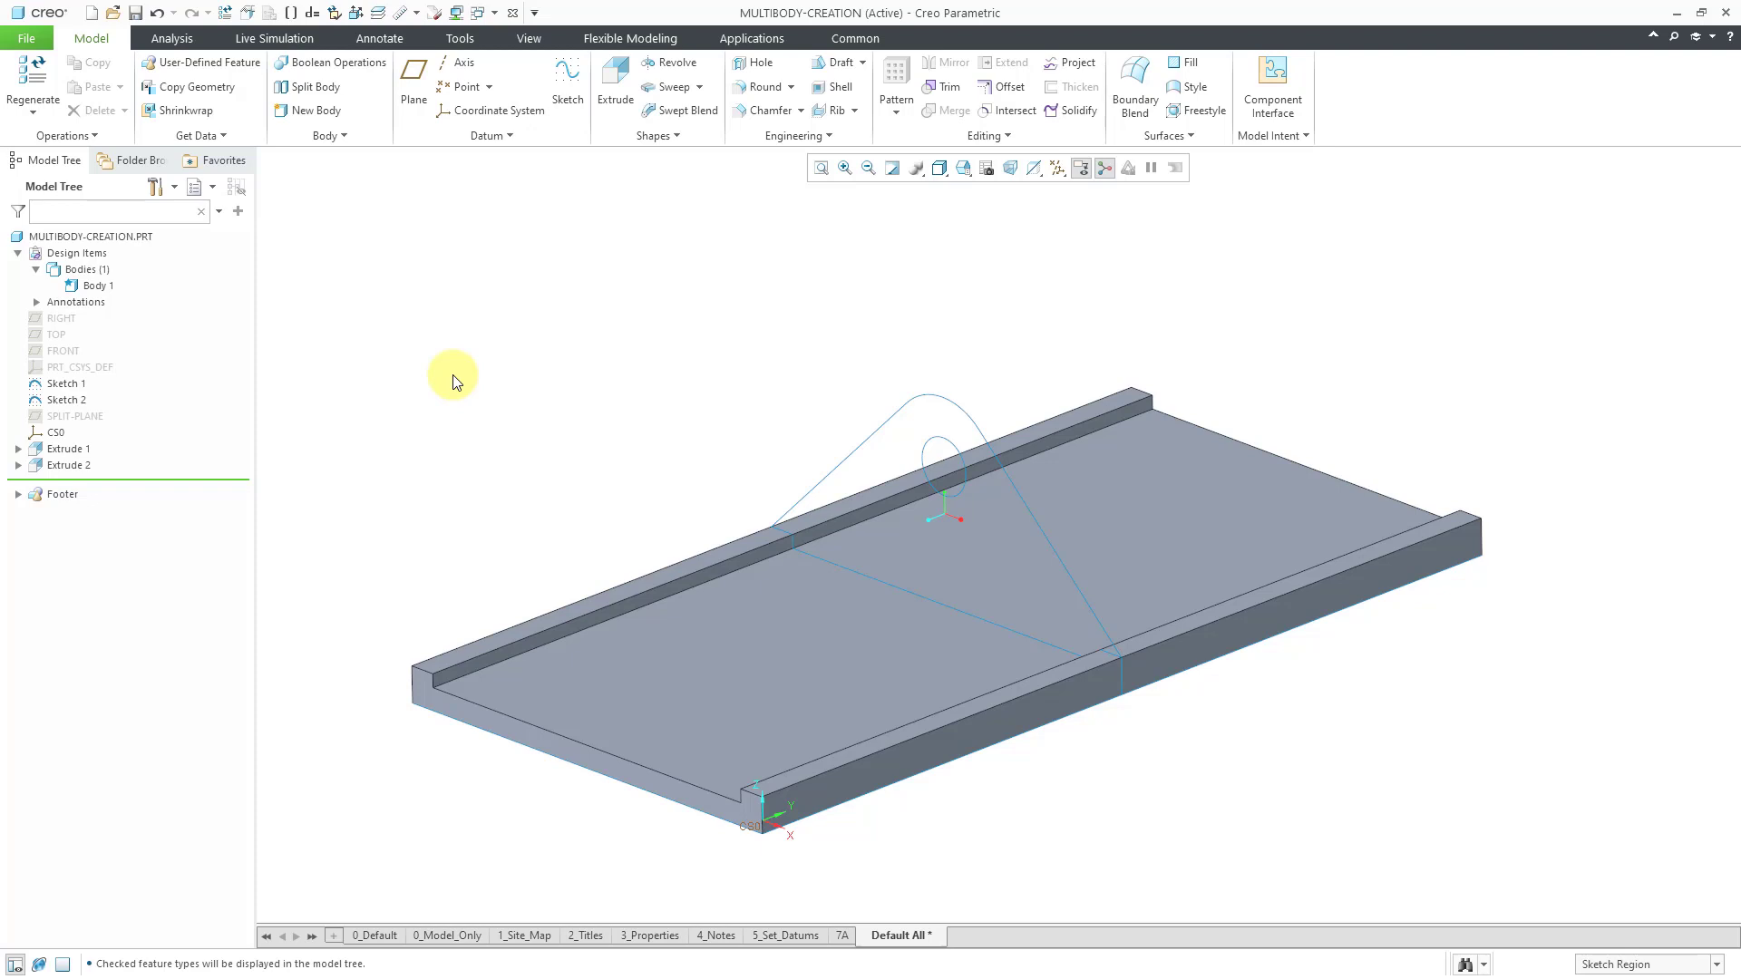
left_click(854, 487)
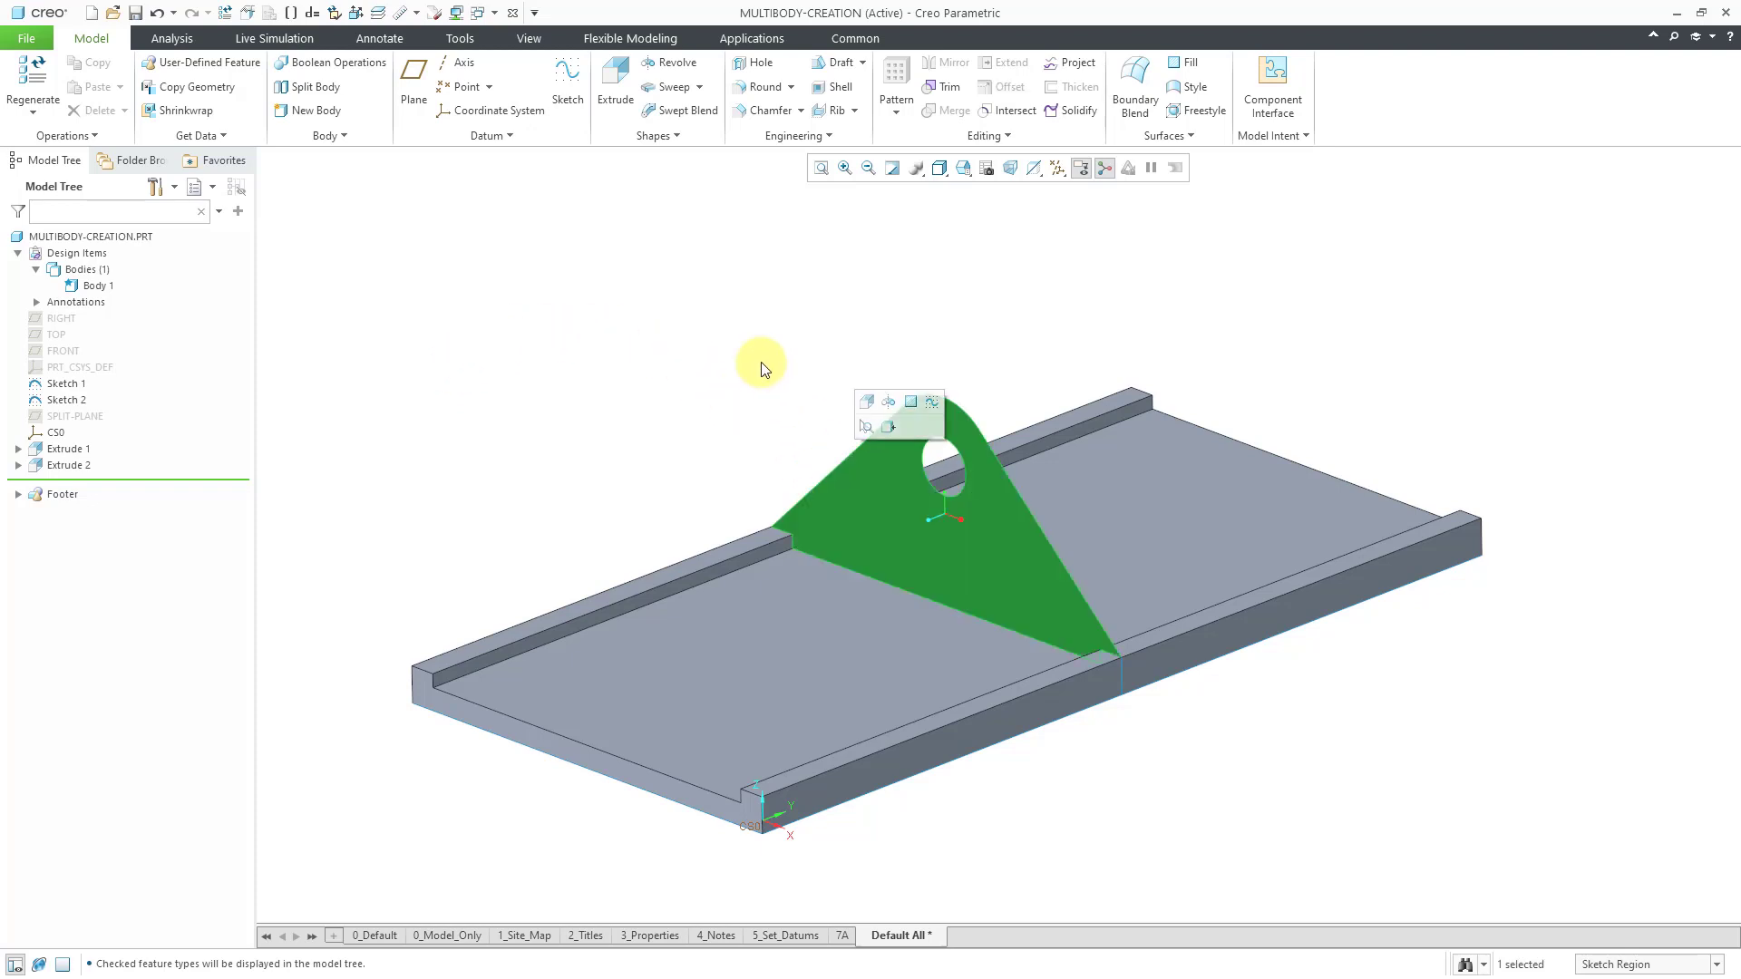
left_click(867, 401)
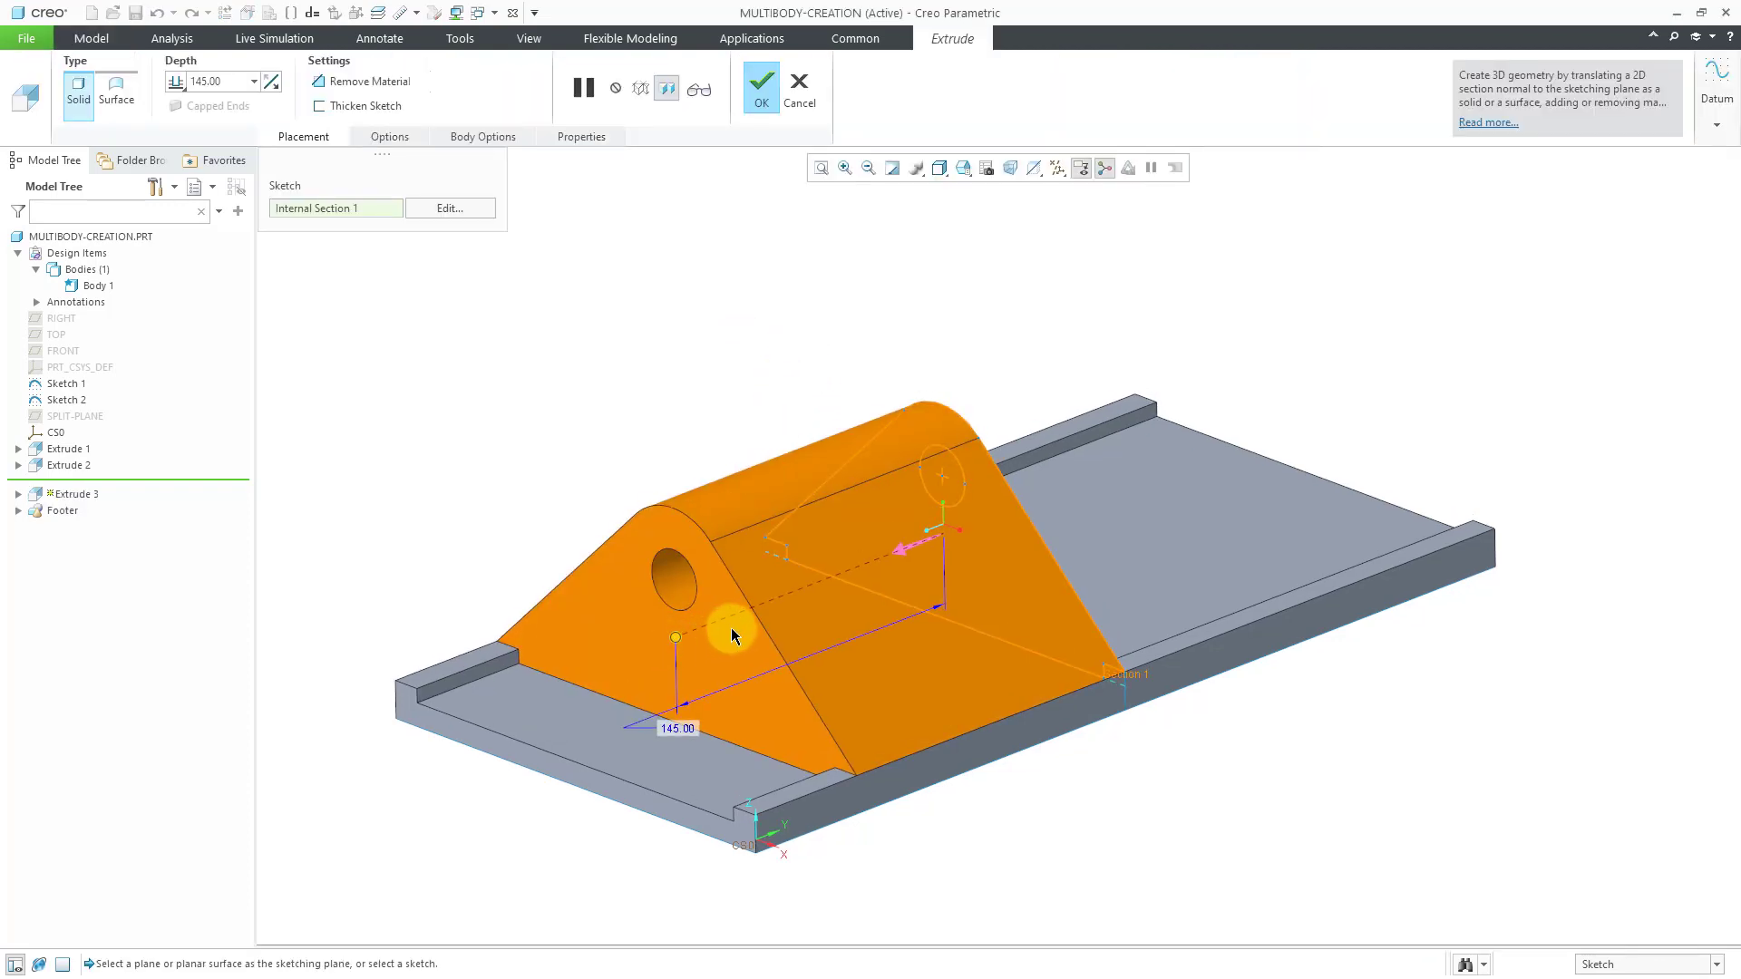
left_click(892, 557)
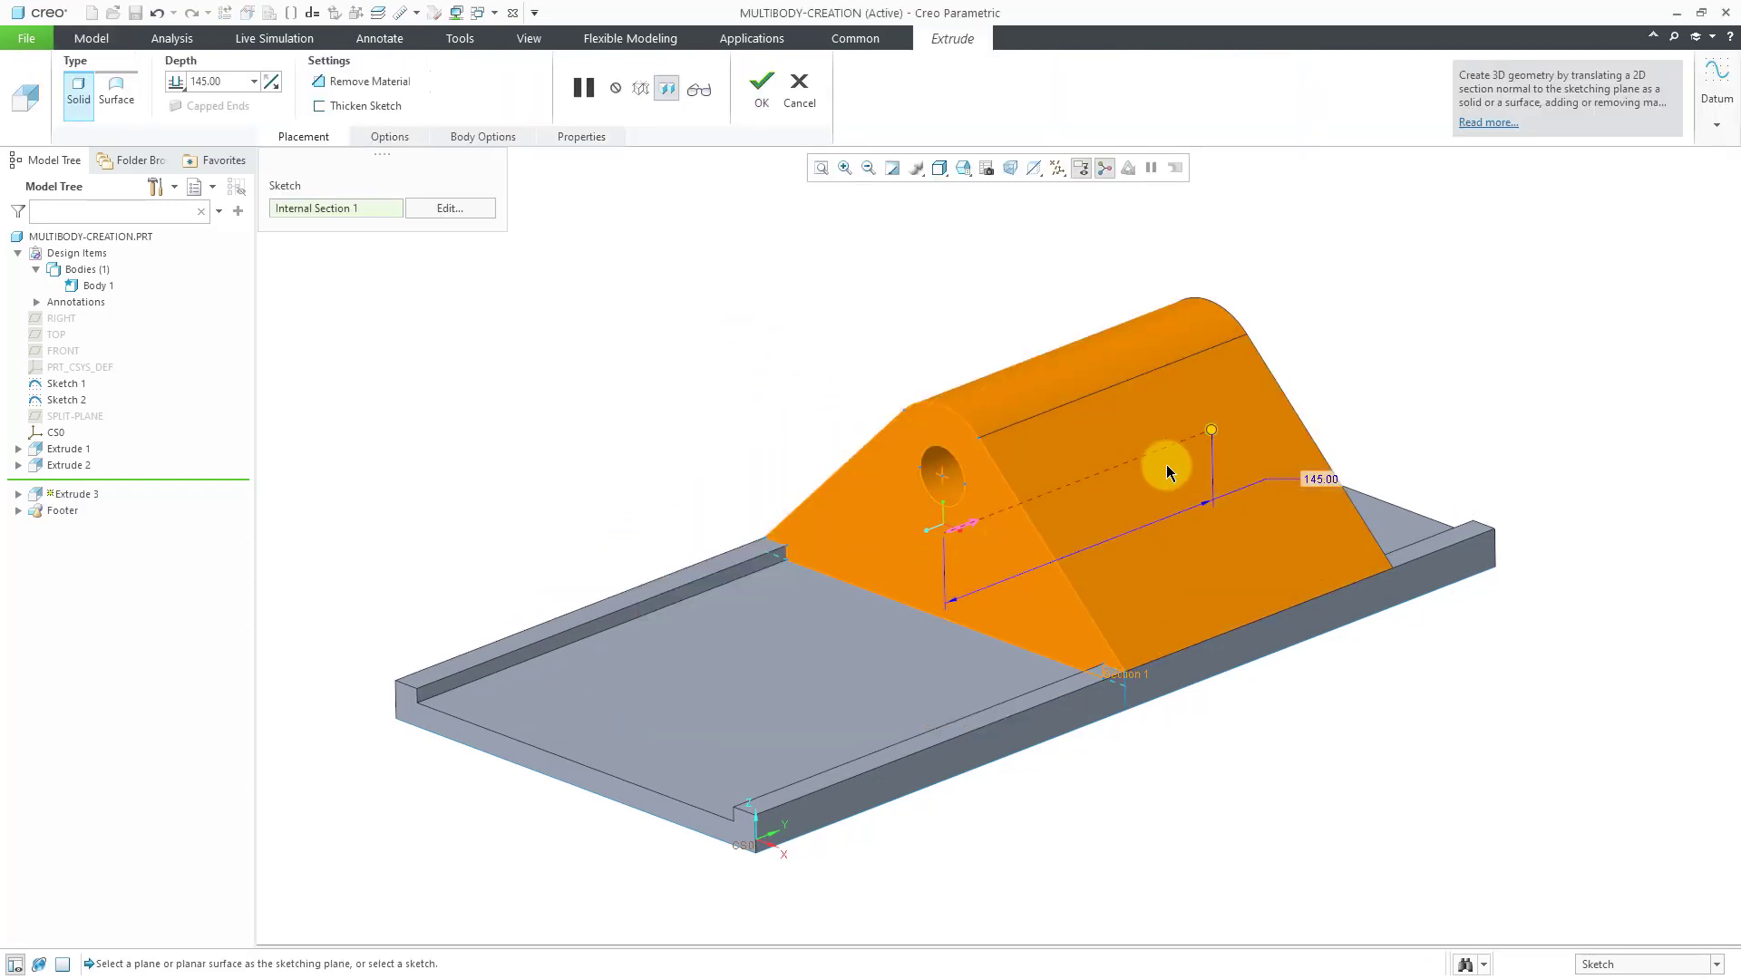
right_click(1211, 428)
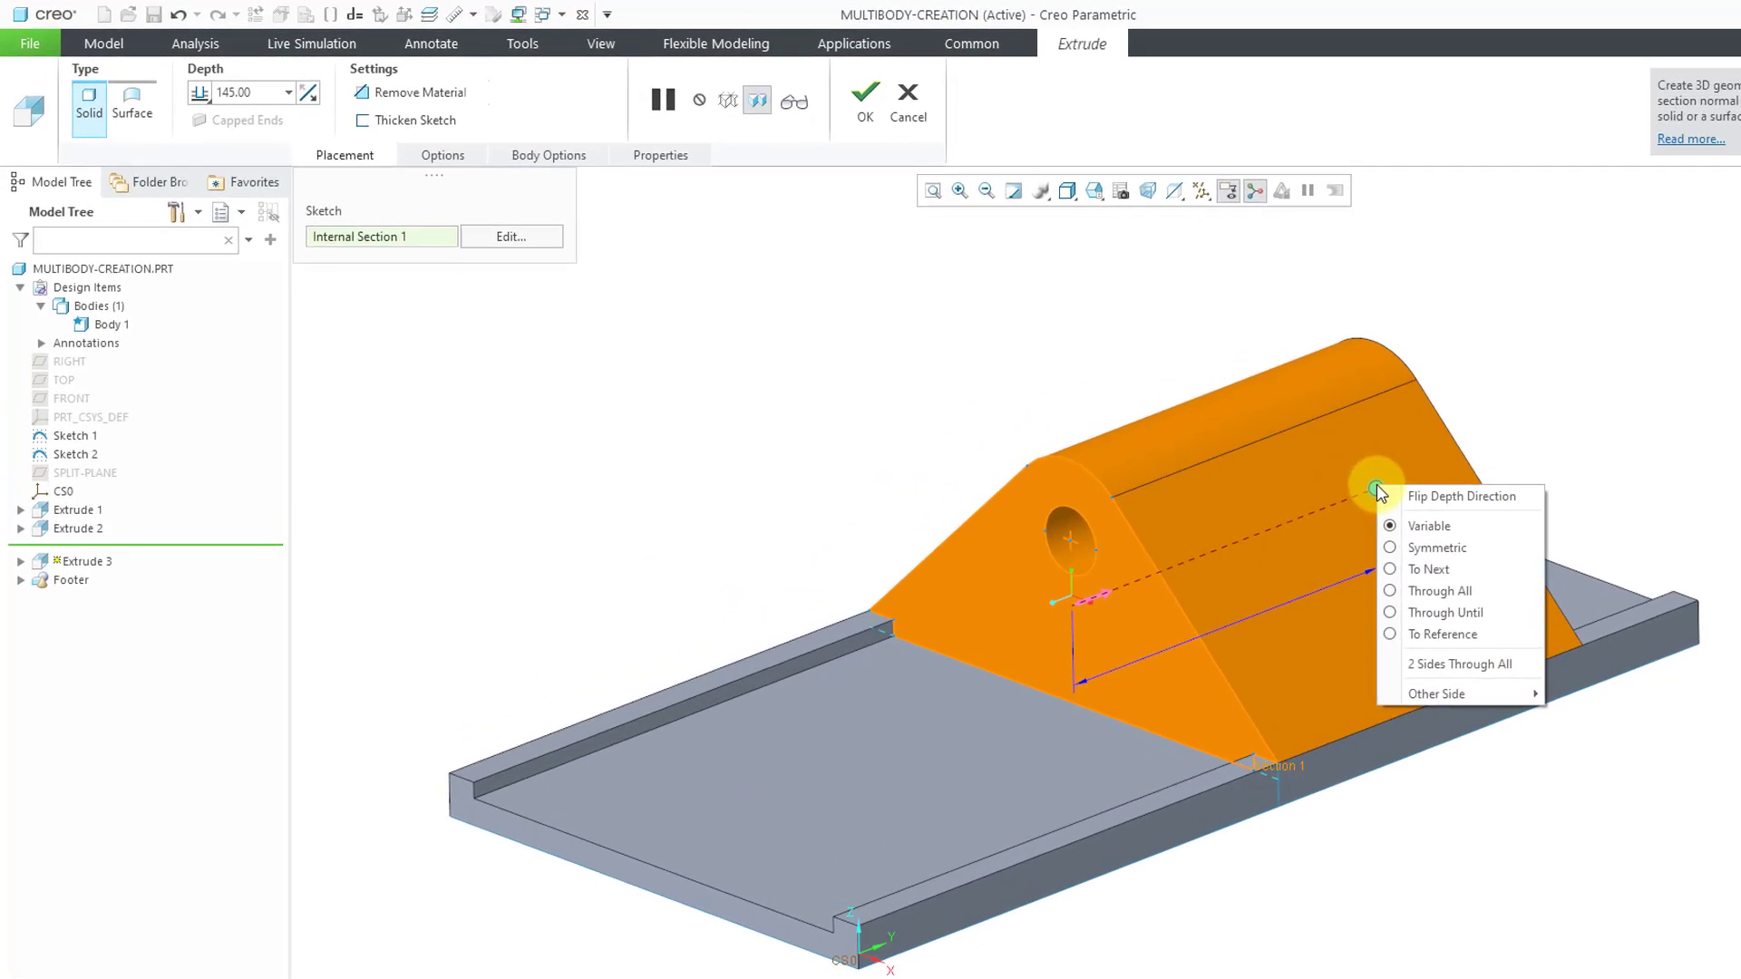
left_click(1462, 637)
left_click(1522, 566)
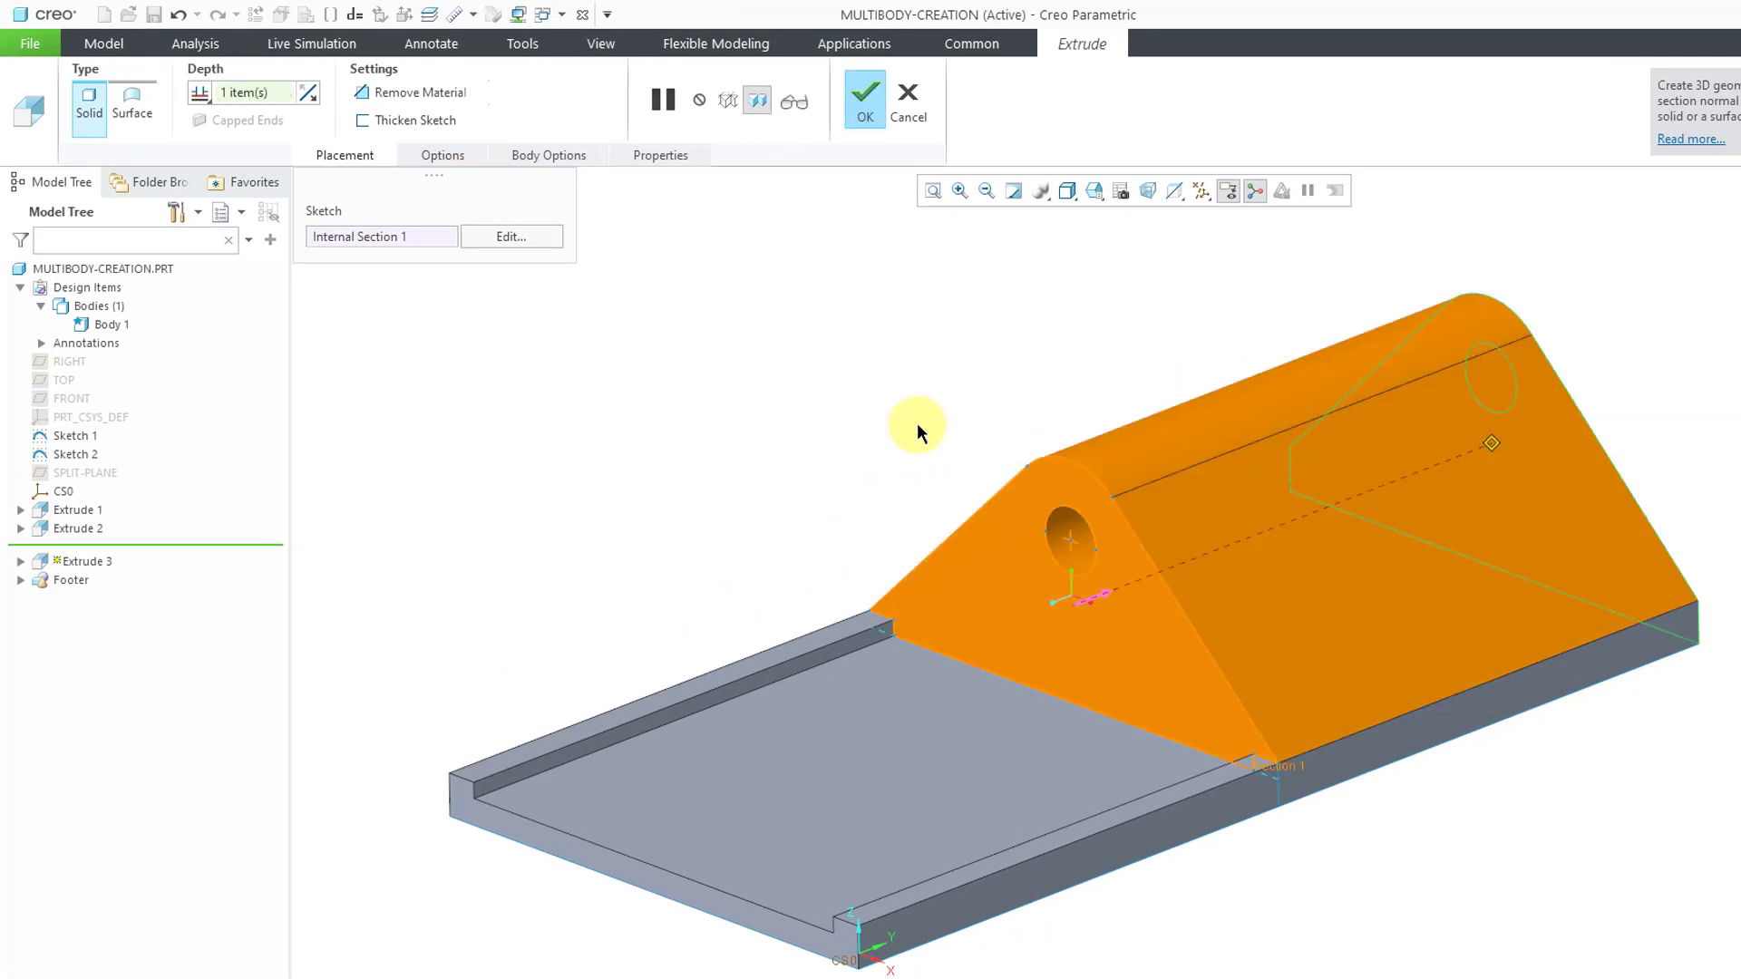
Set the lug's second side To Reference on the opposite bounding face.
right_click(660, 350)
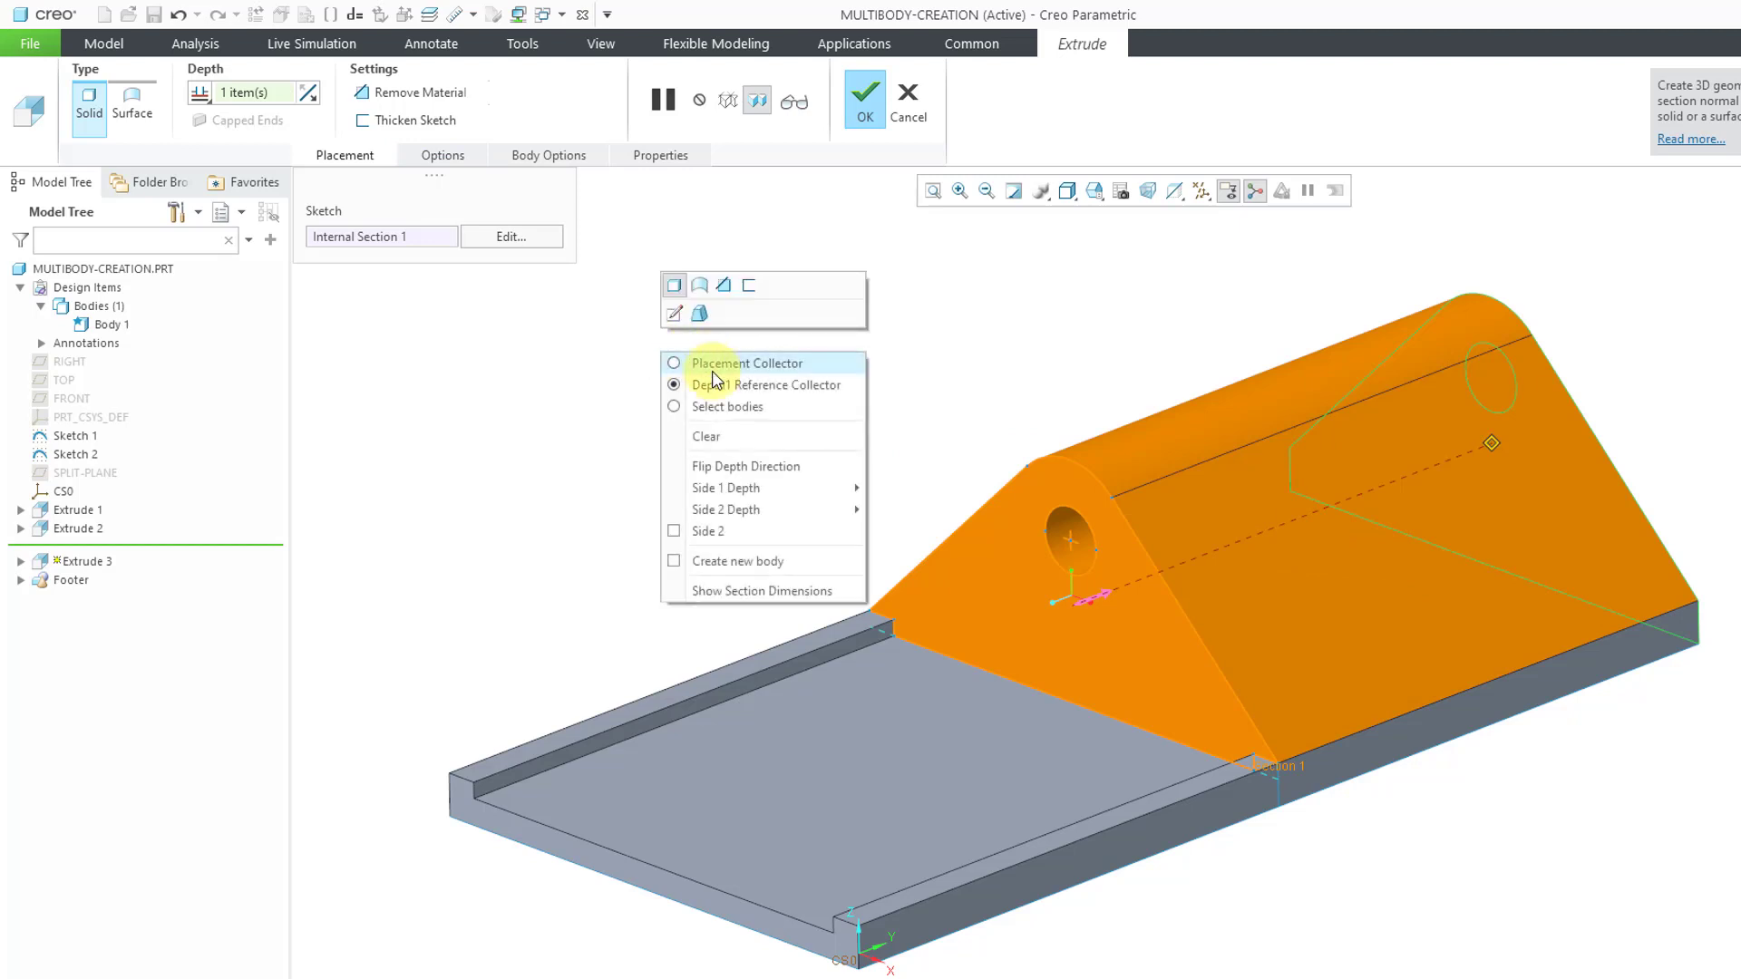
mouse_move(753, 517)
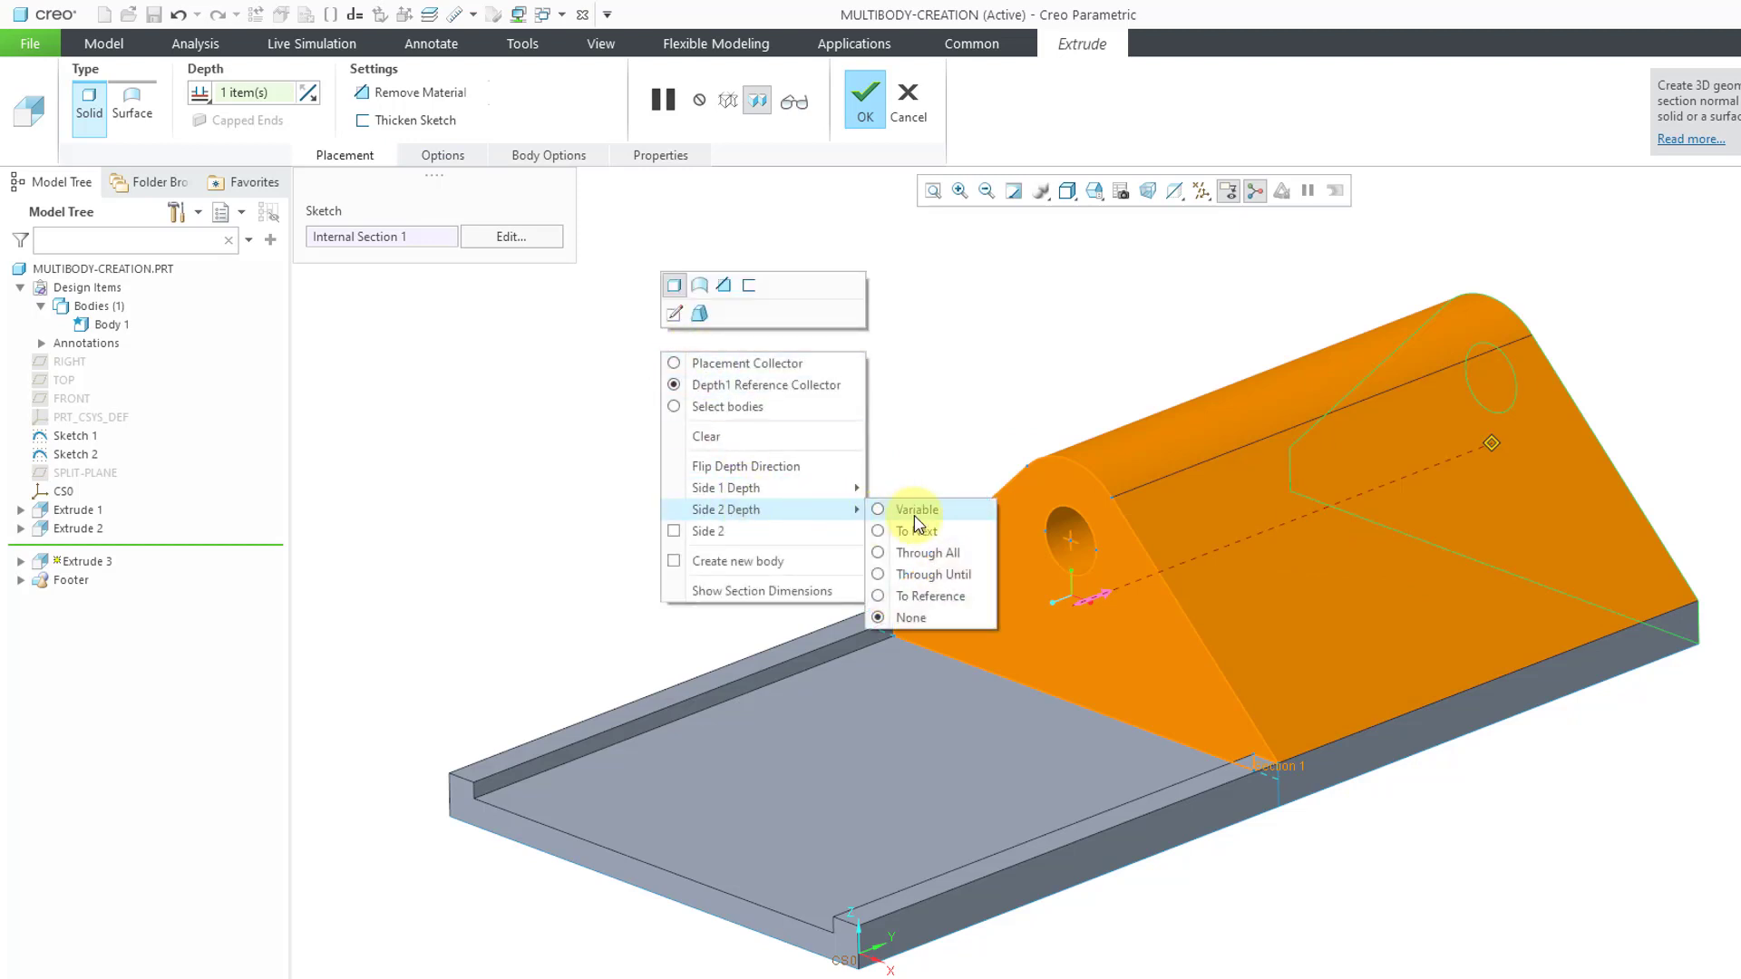
left_click(948, 599)
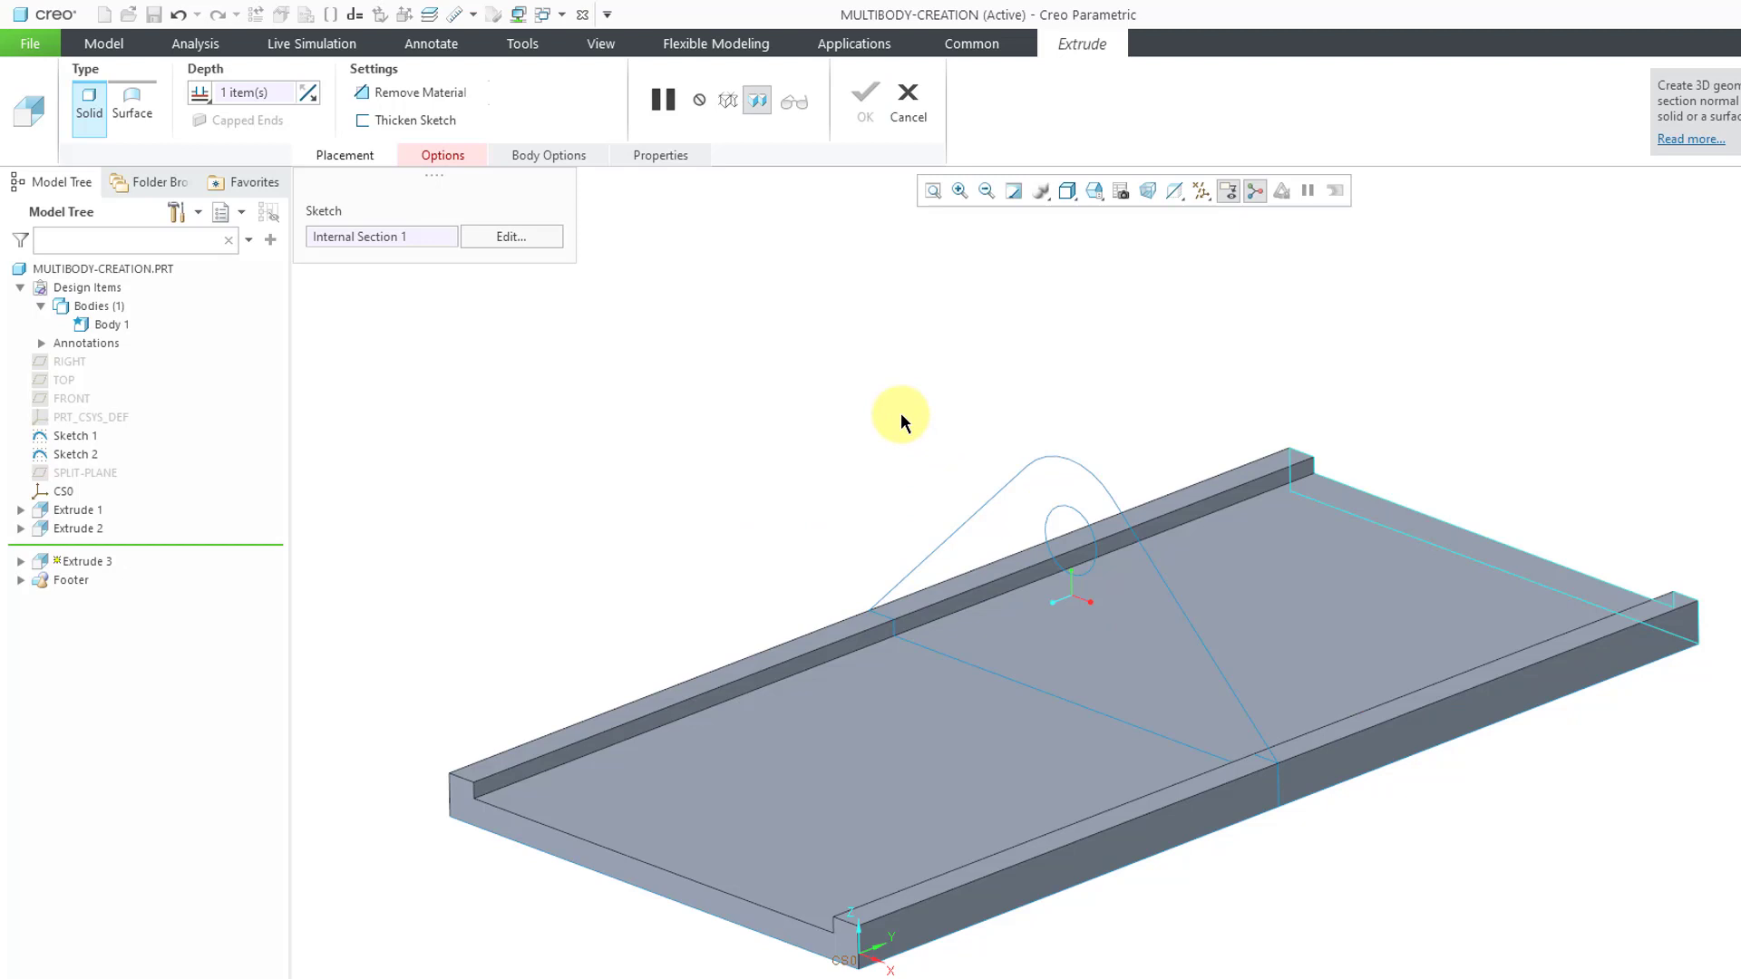
left_click(1375, 503)
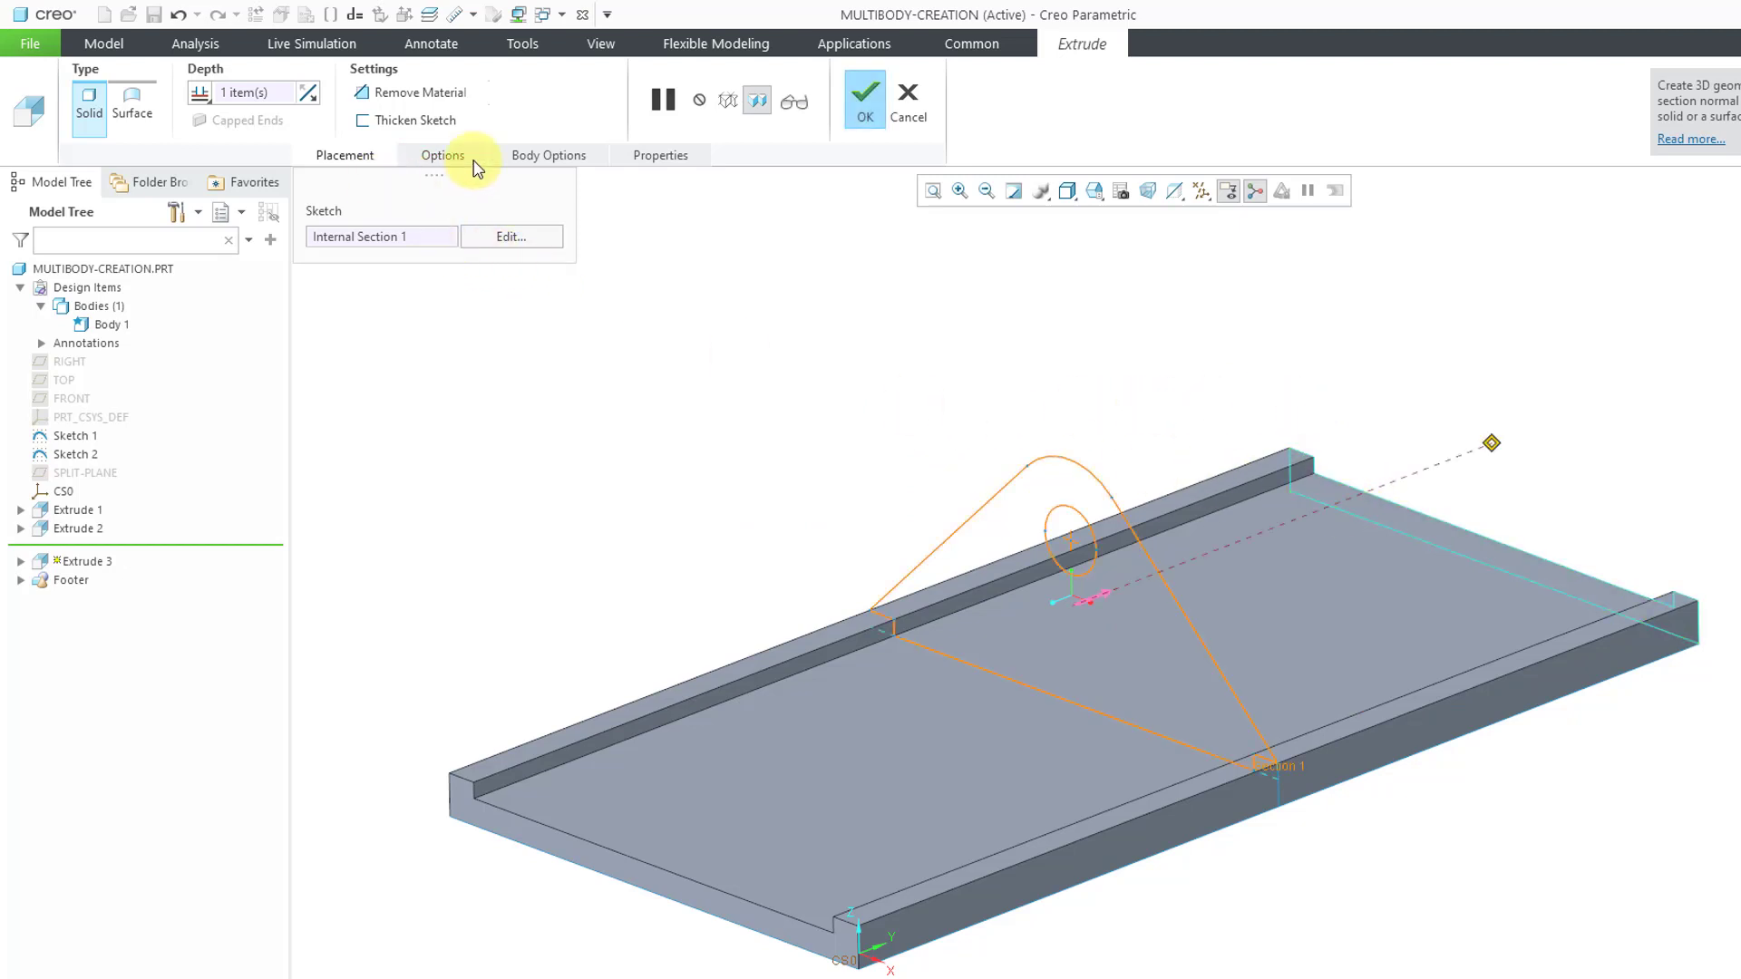
Change the lug extrusion's Side 2 depth to Blind 20.
left_click(451, 156)
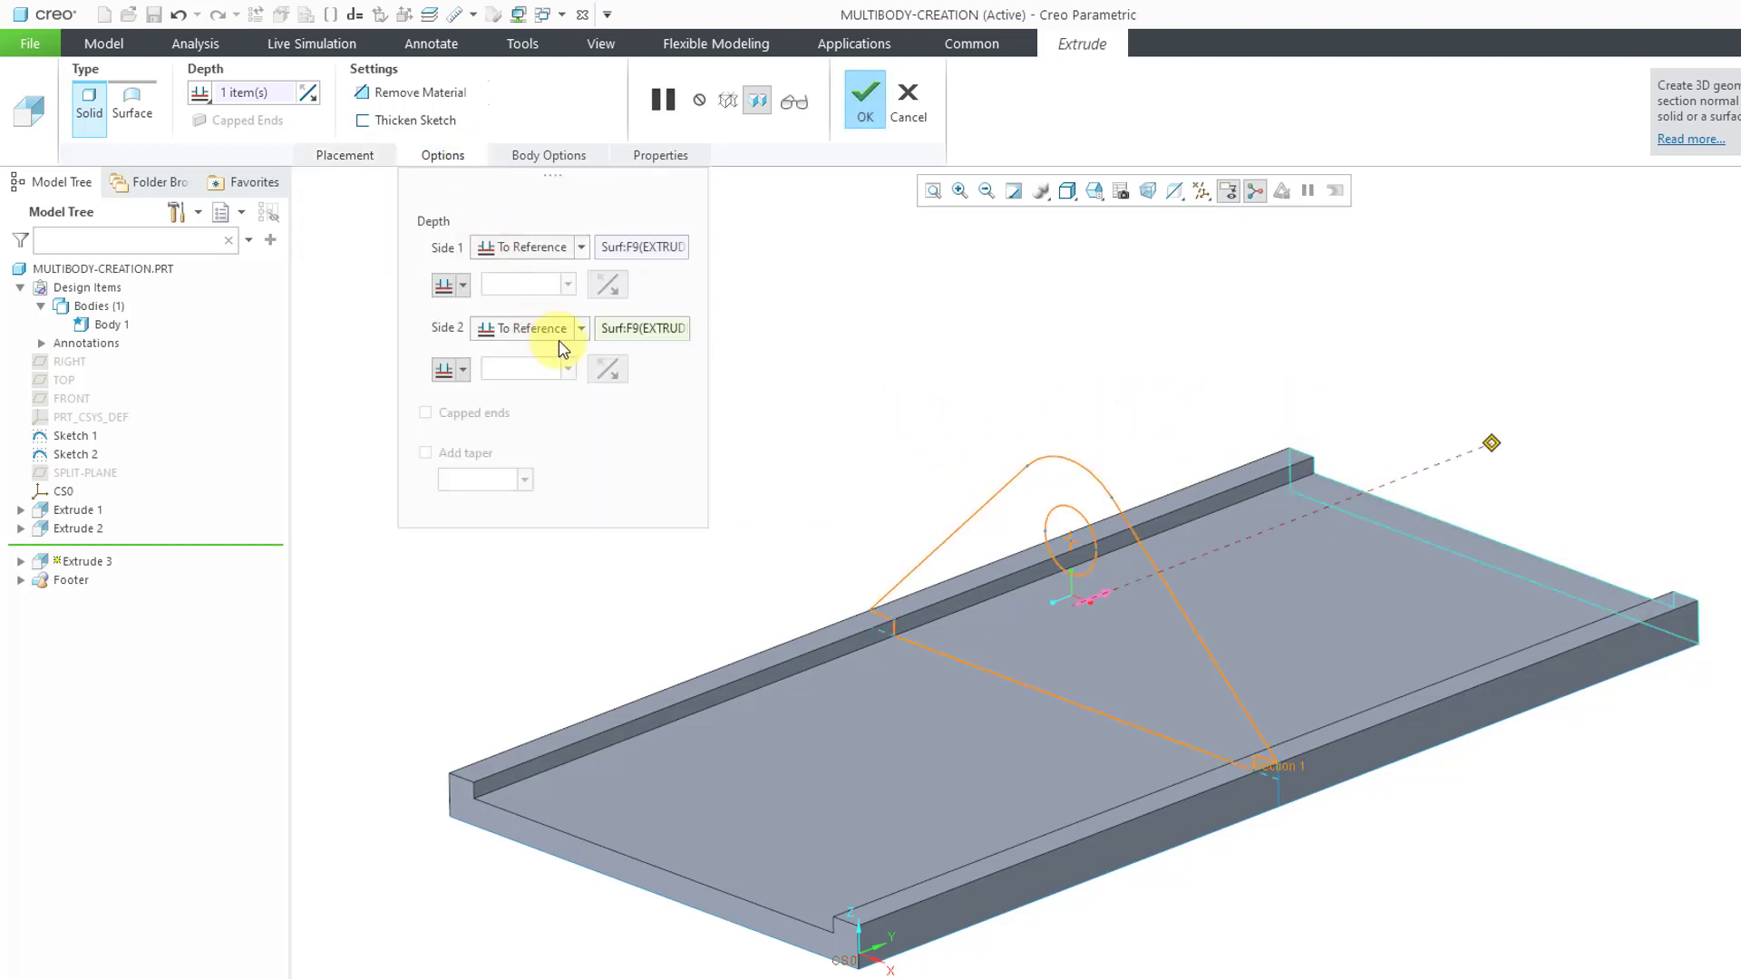
left_click(460, 371)
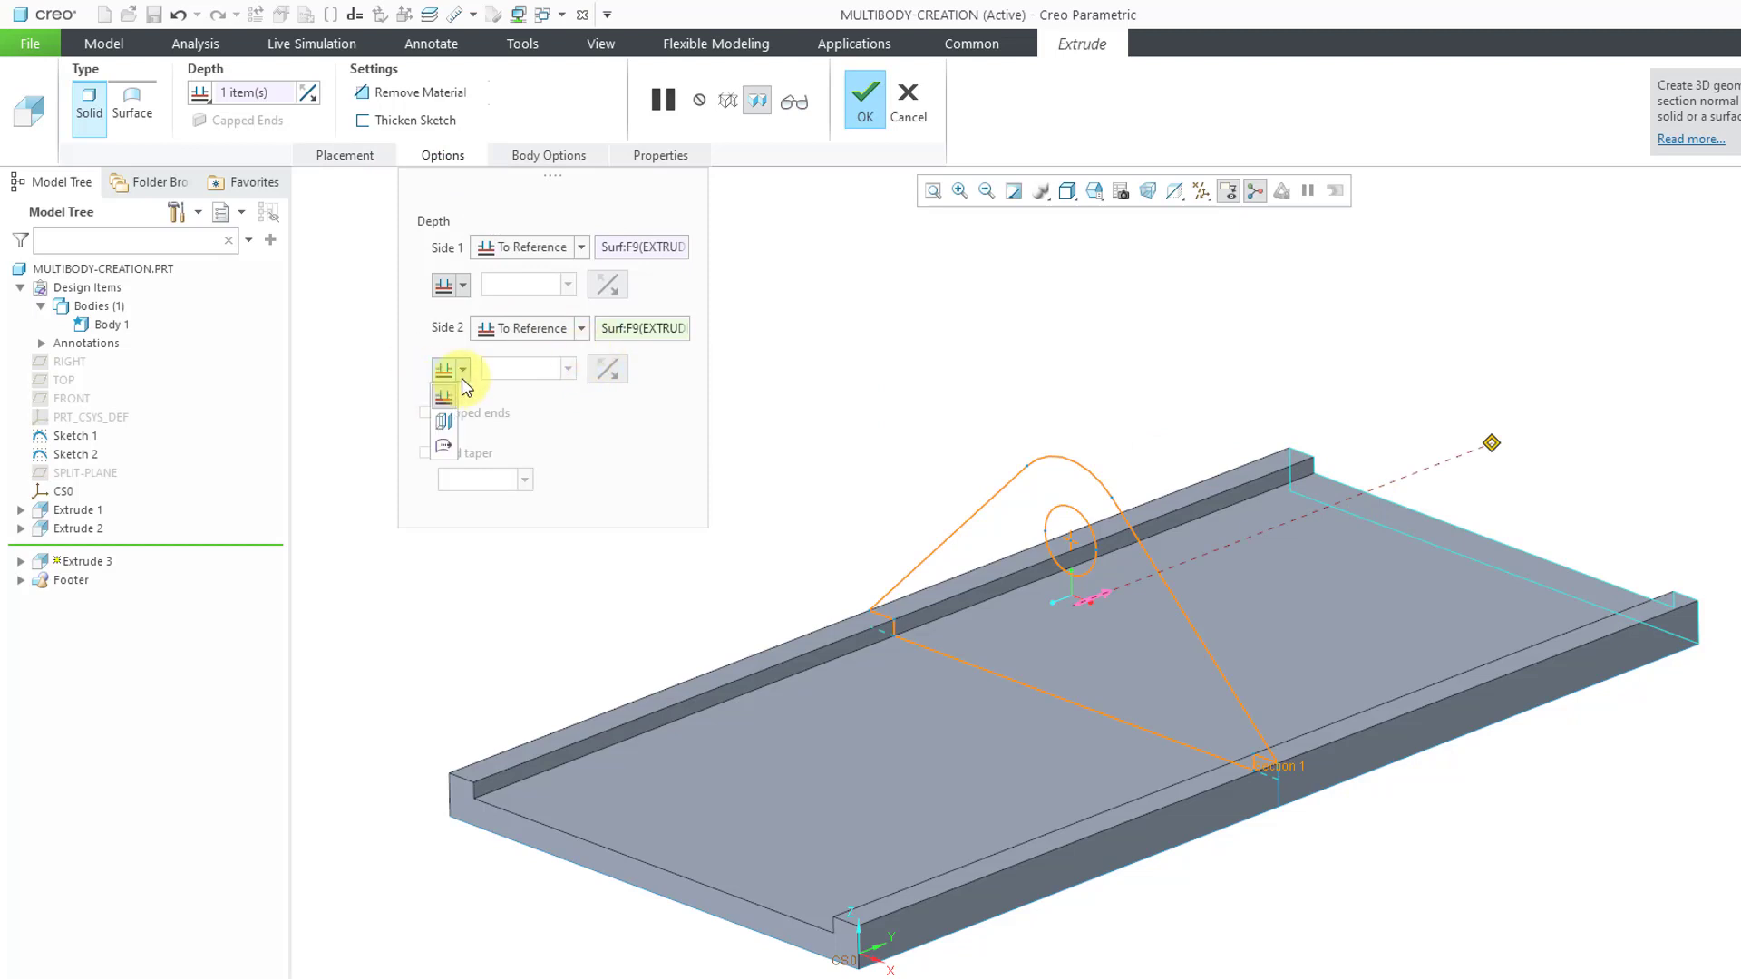
left_click(451, 423)
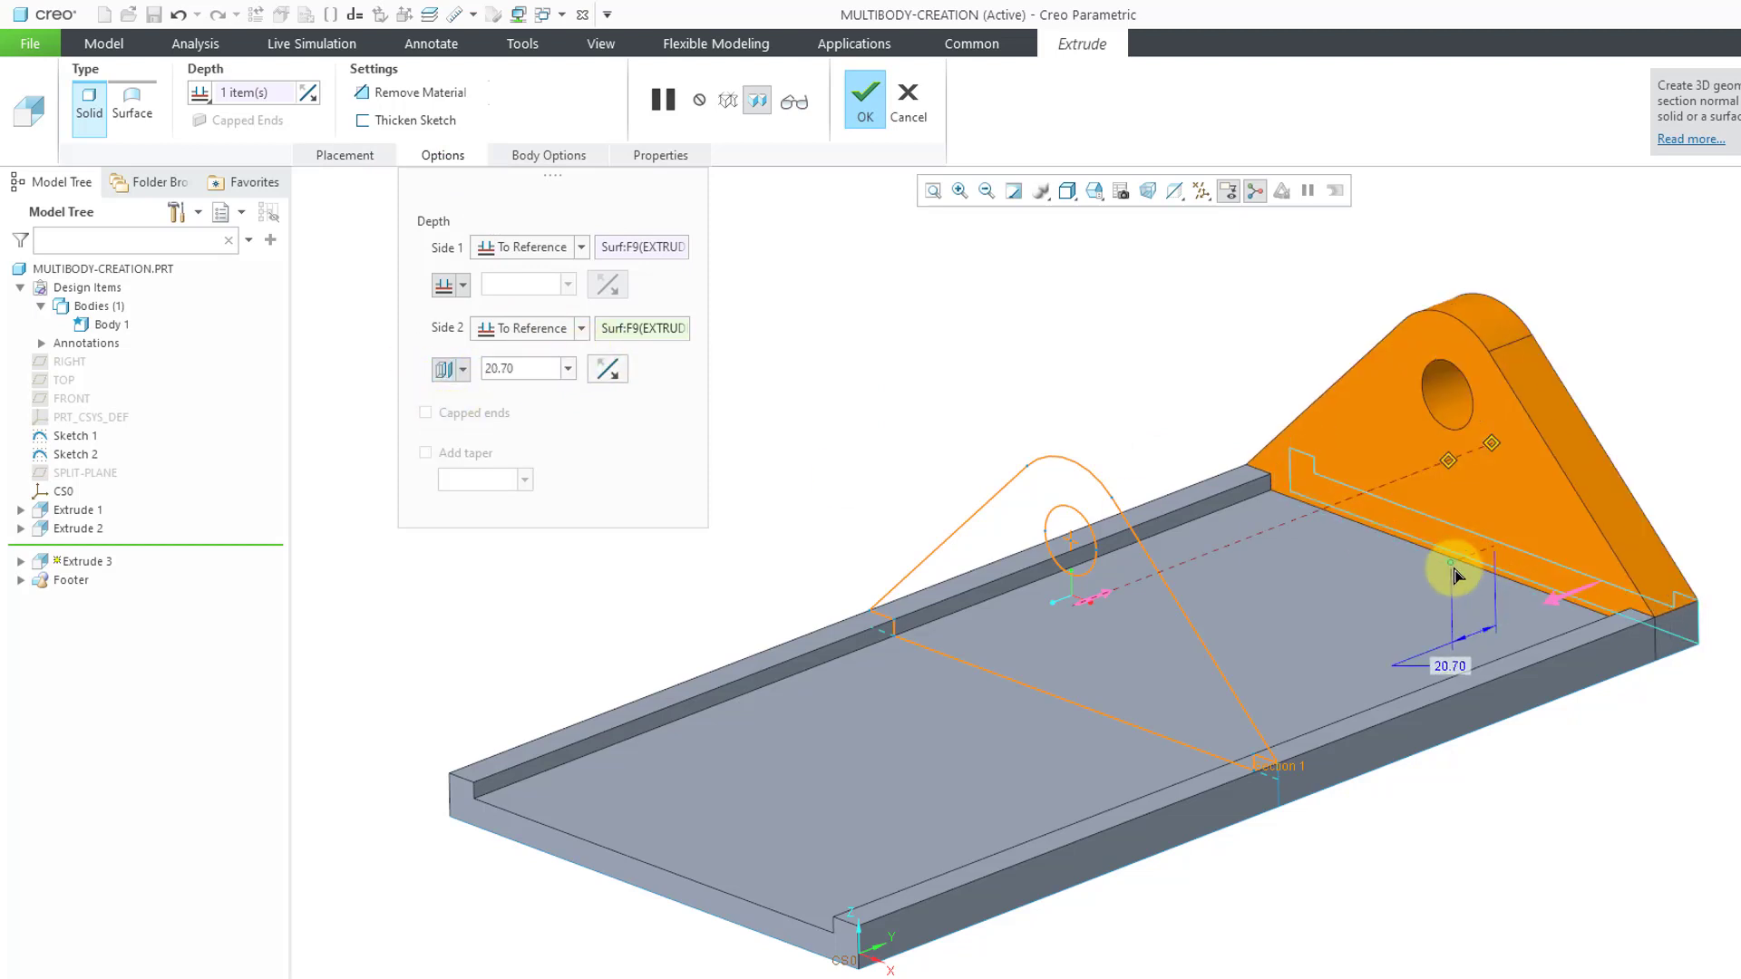
left_click_drag(1454, 576, 1457, 571)
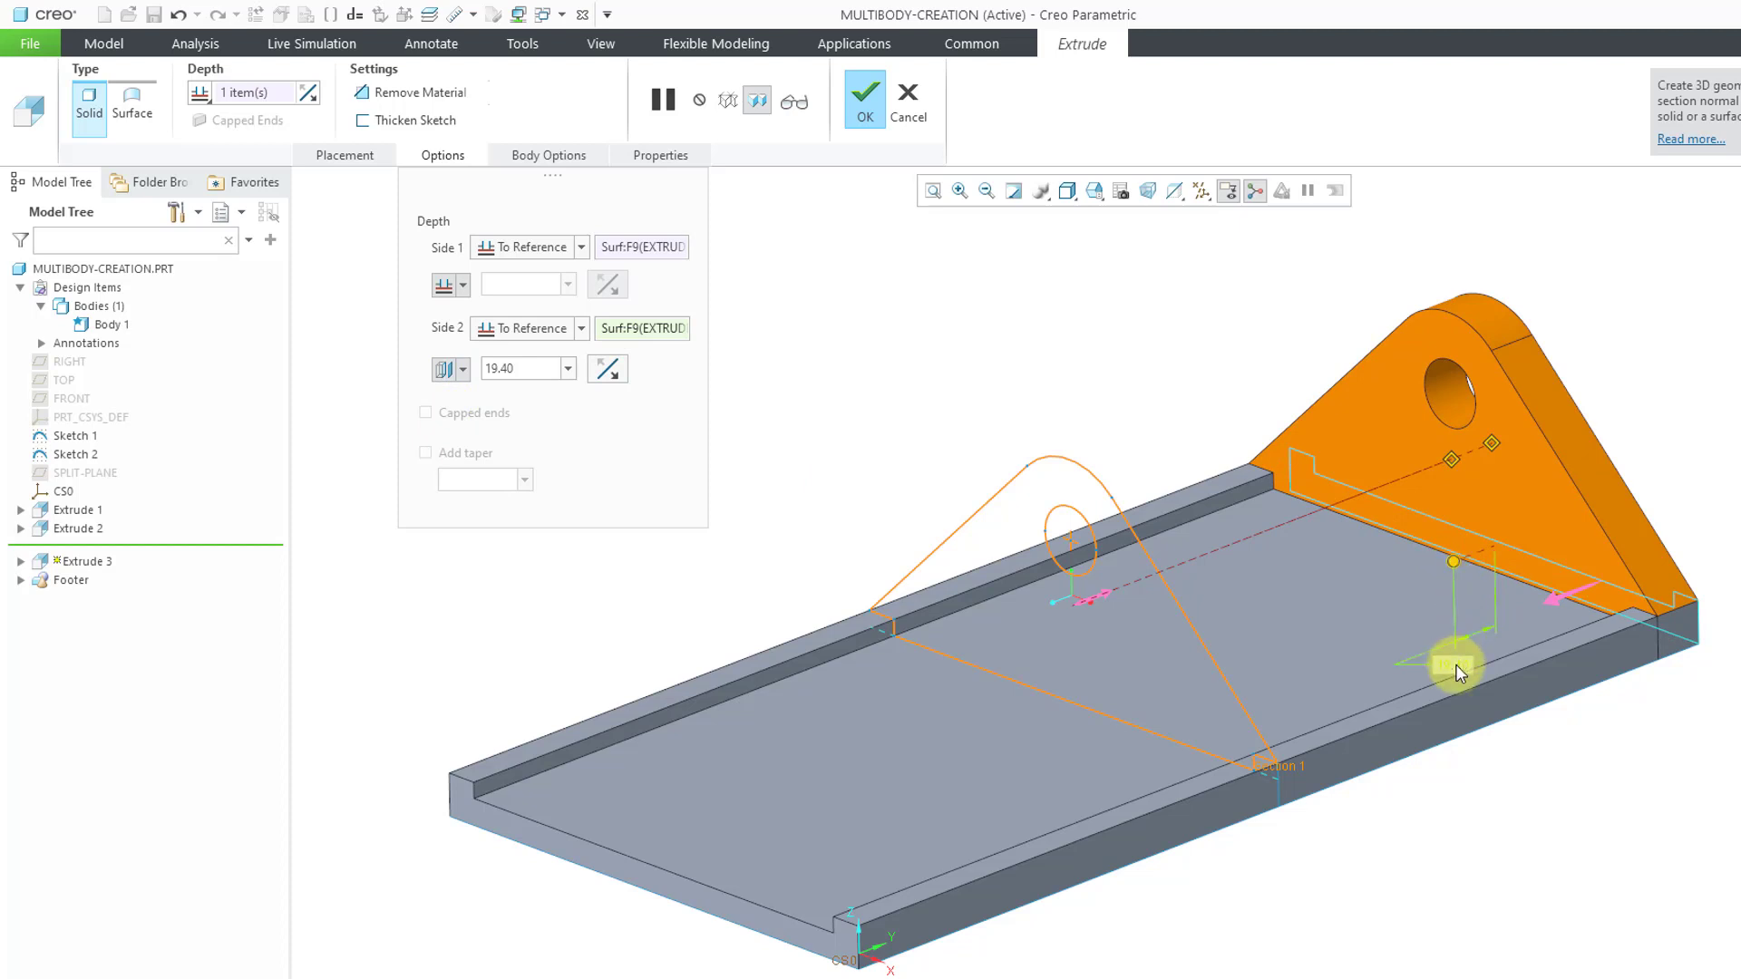
type("20")
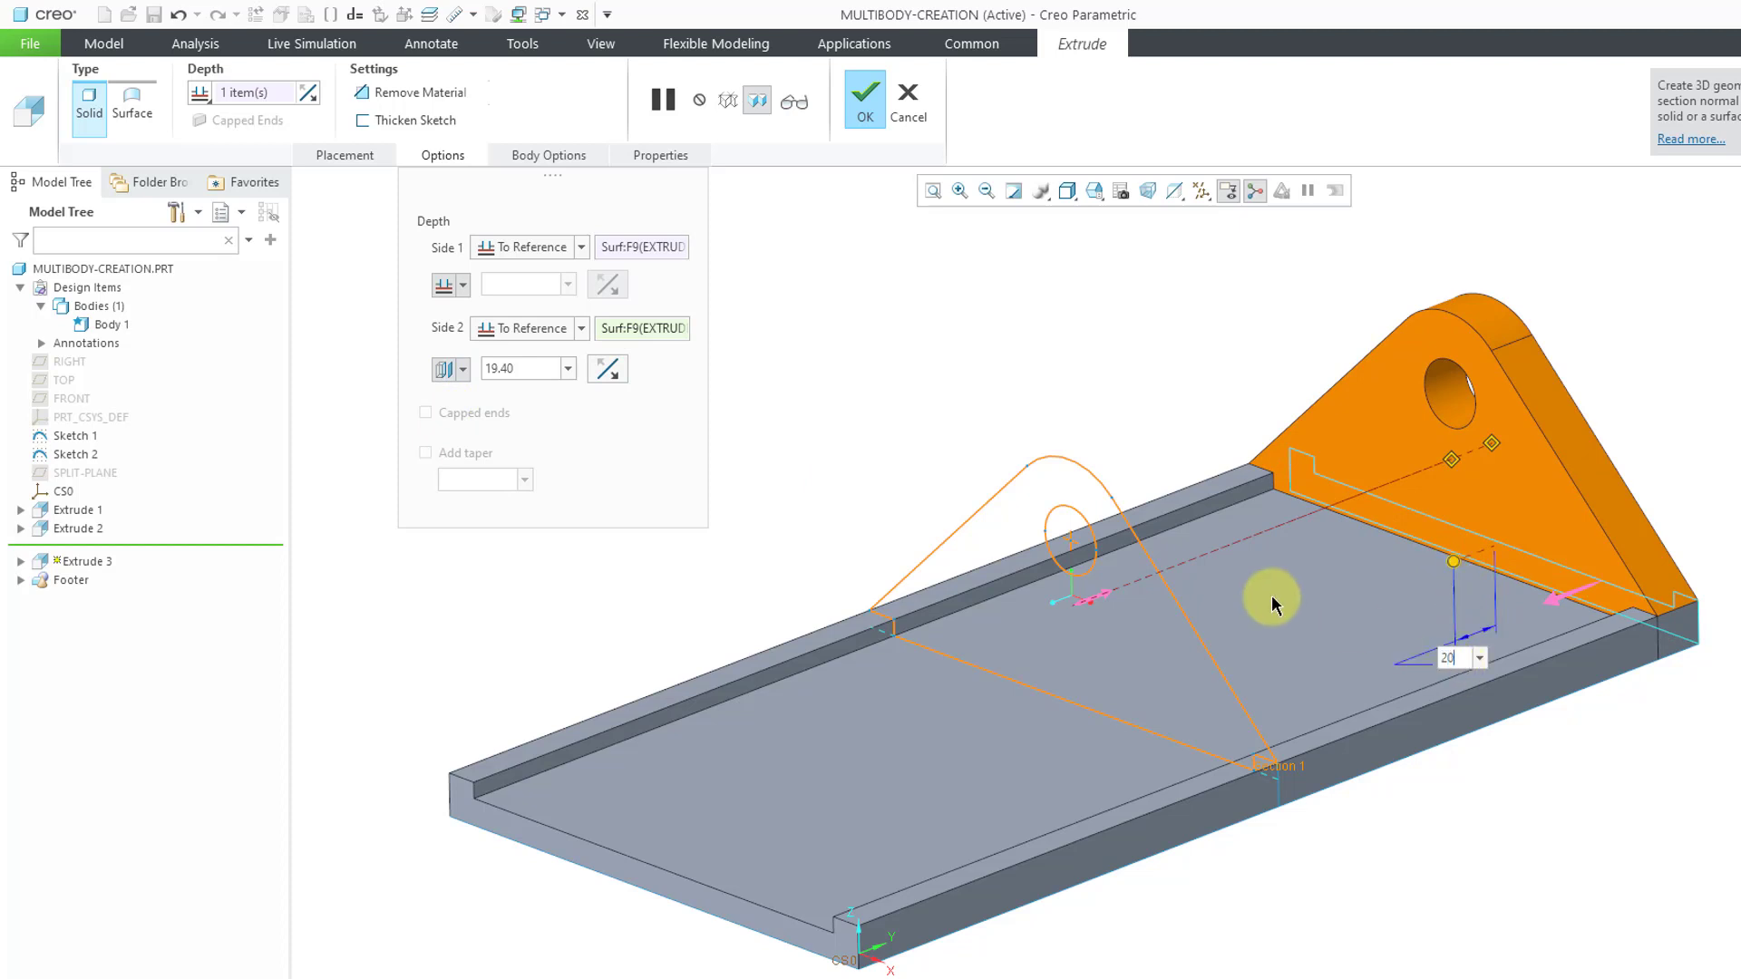
key("Return")
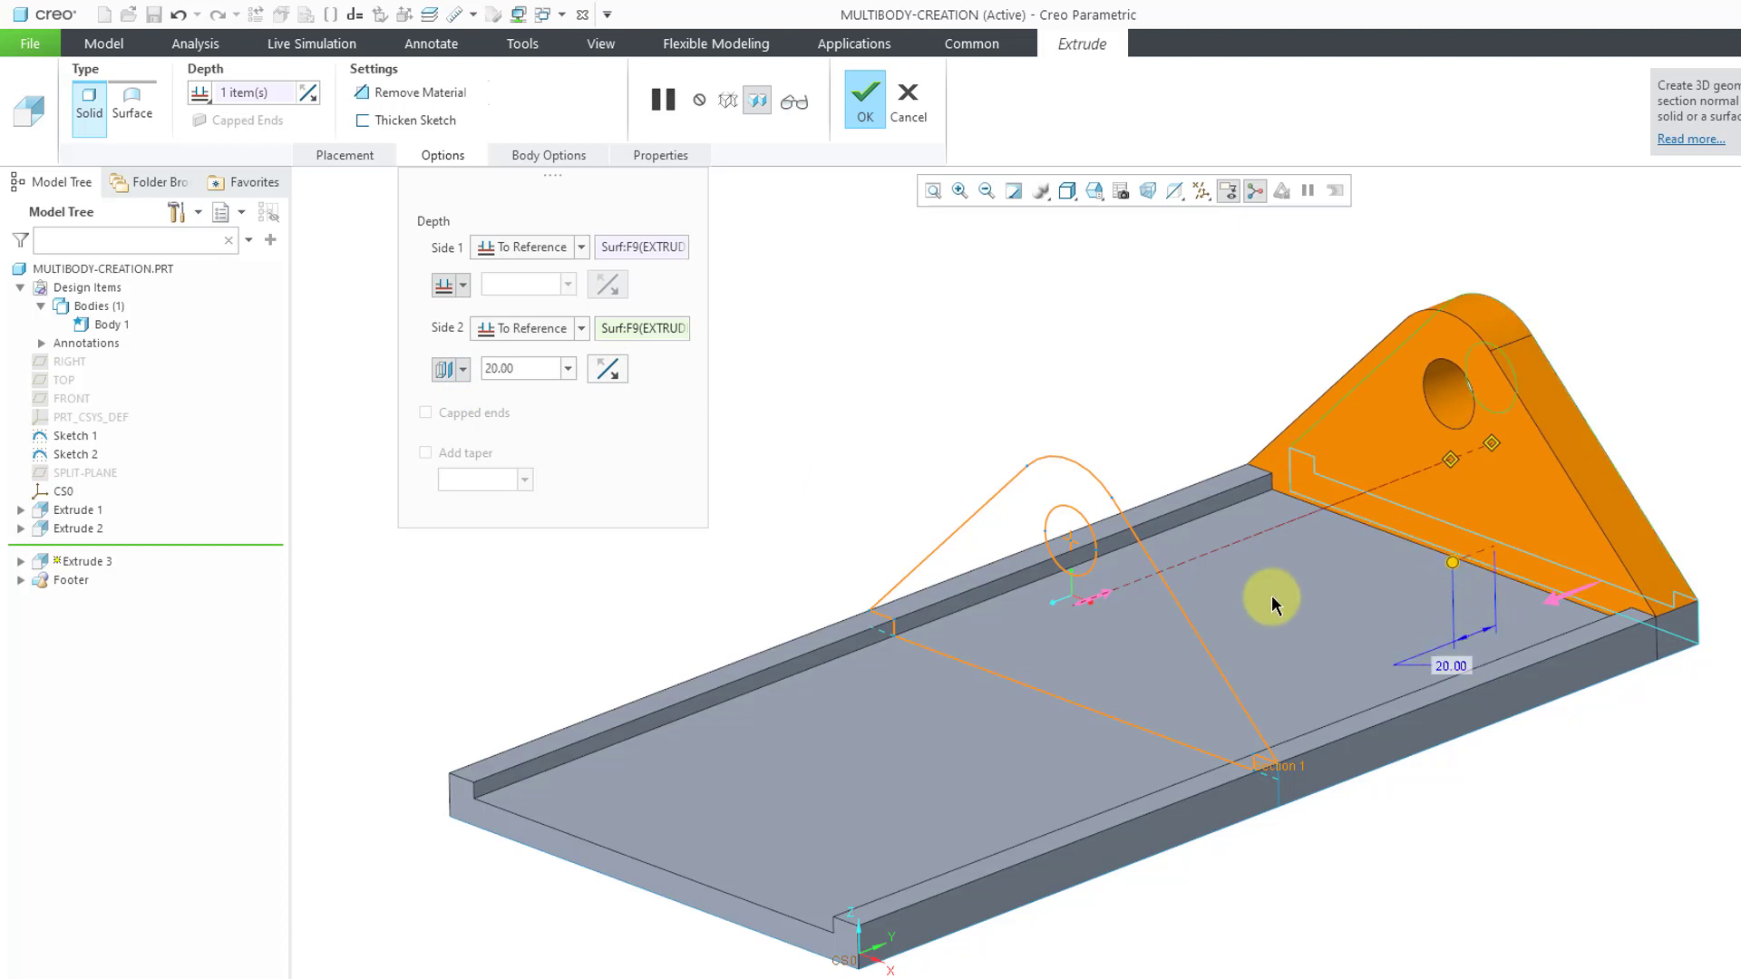
Set Body Options to create a new body and complete the lug as Body 2.
left_click(569, 156)
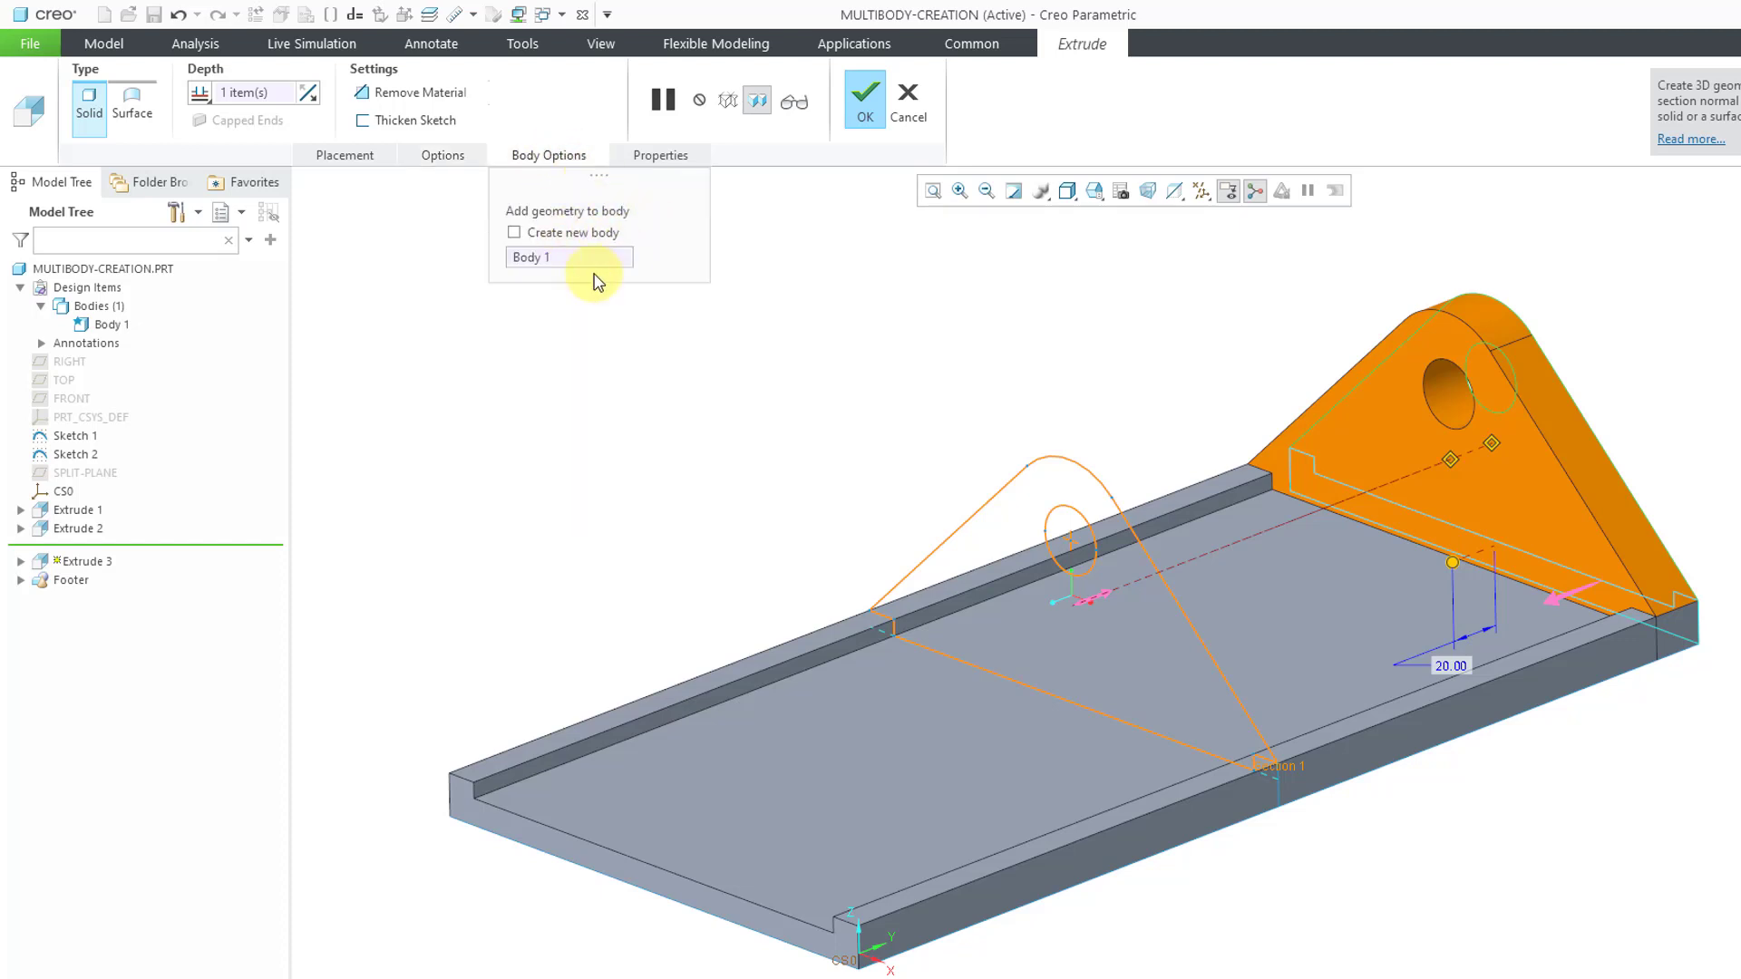
left_click(535, 262)
left_click(514, 233)
left_click(863, 98)
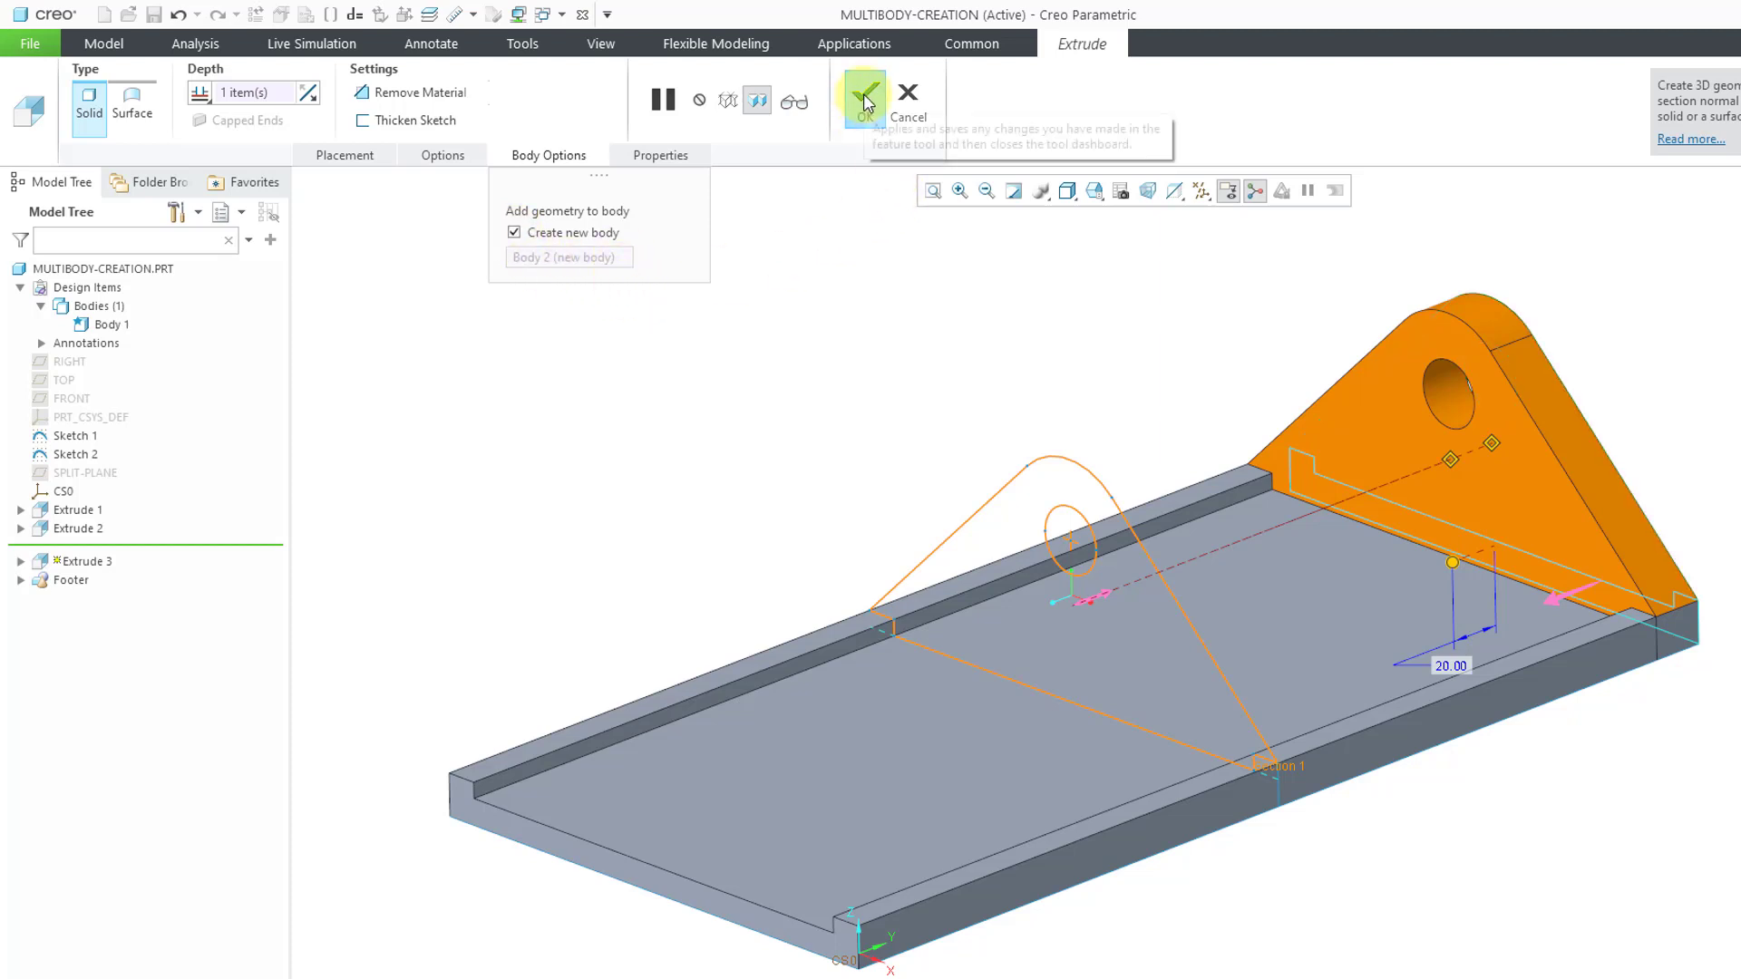
left_click(797, 292)
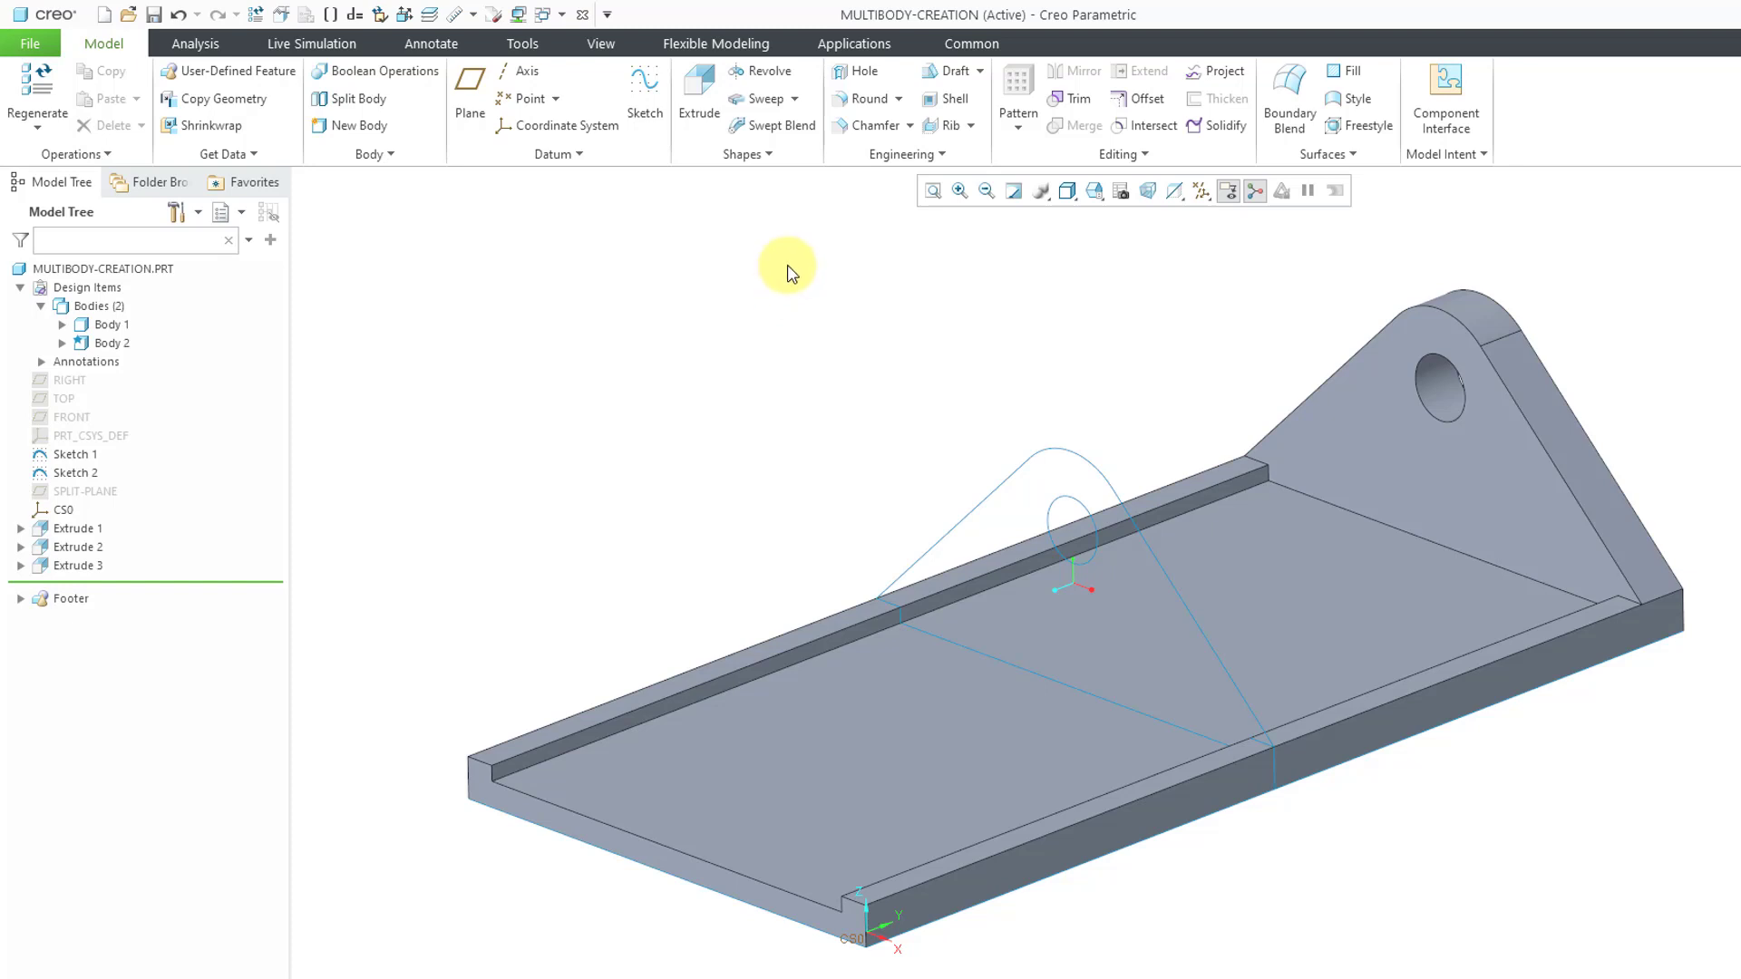
Make Body 1 transparent and set Solid Bodies transparency to 85% on the View tab.
left_click(116, 326)
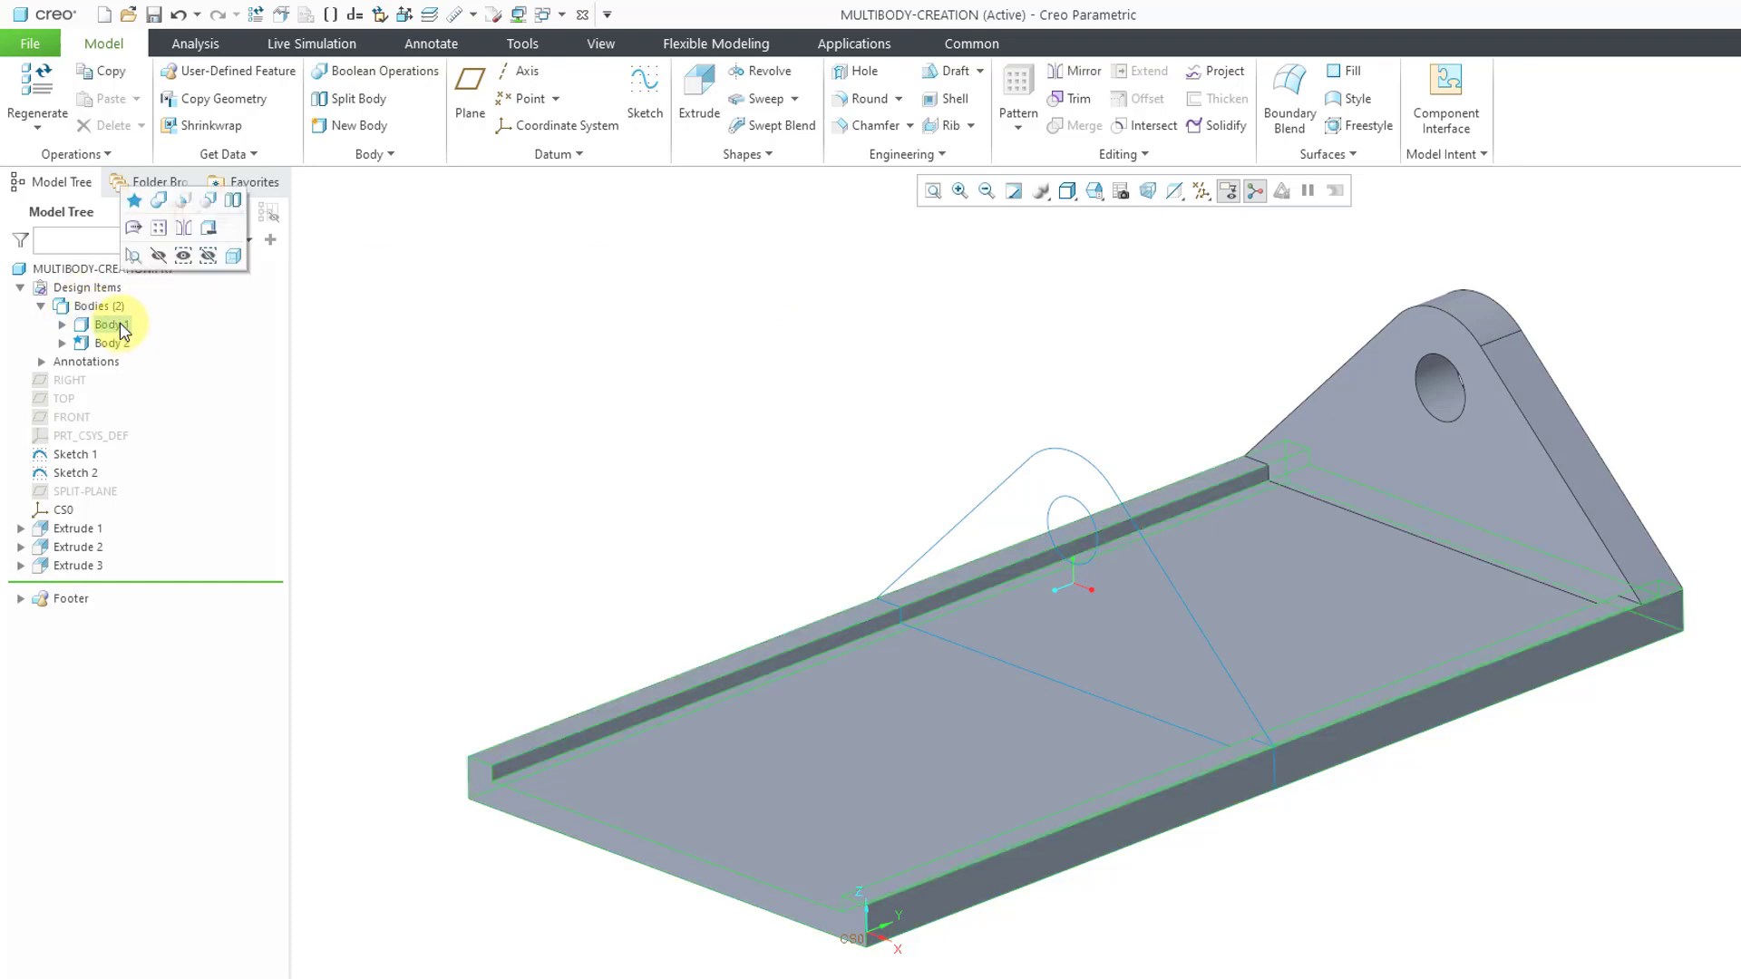
left_click(234, 258)
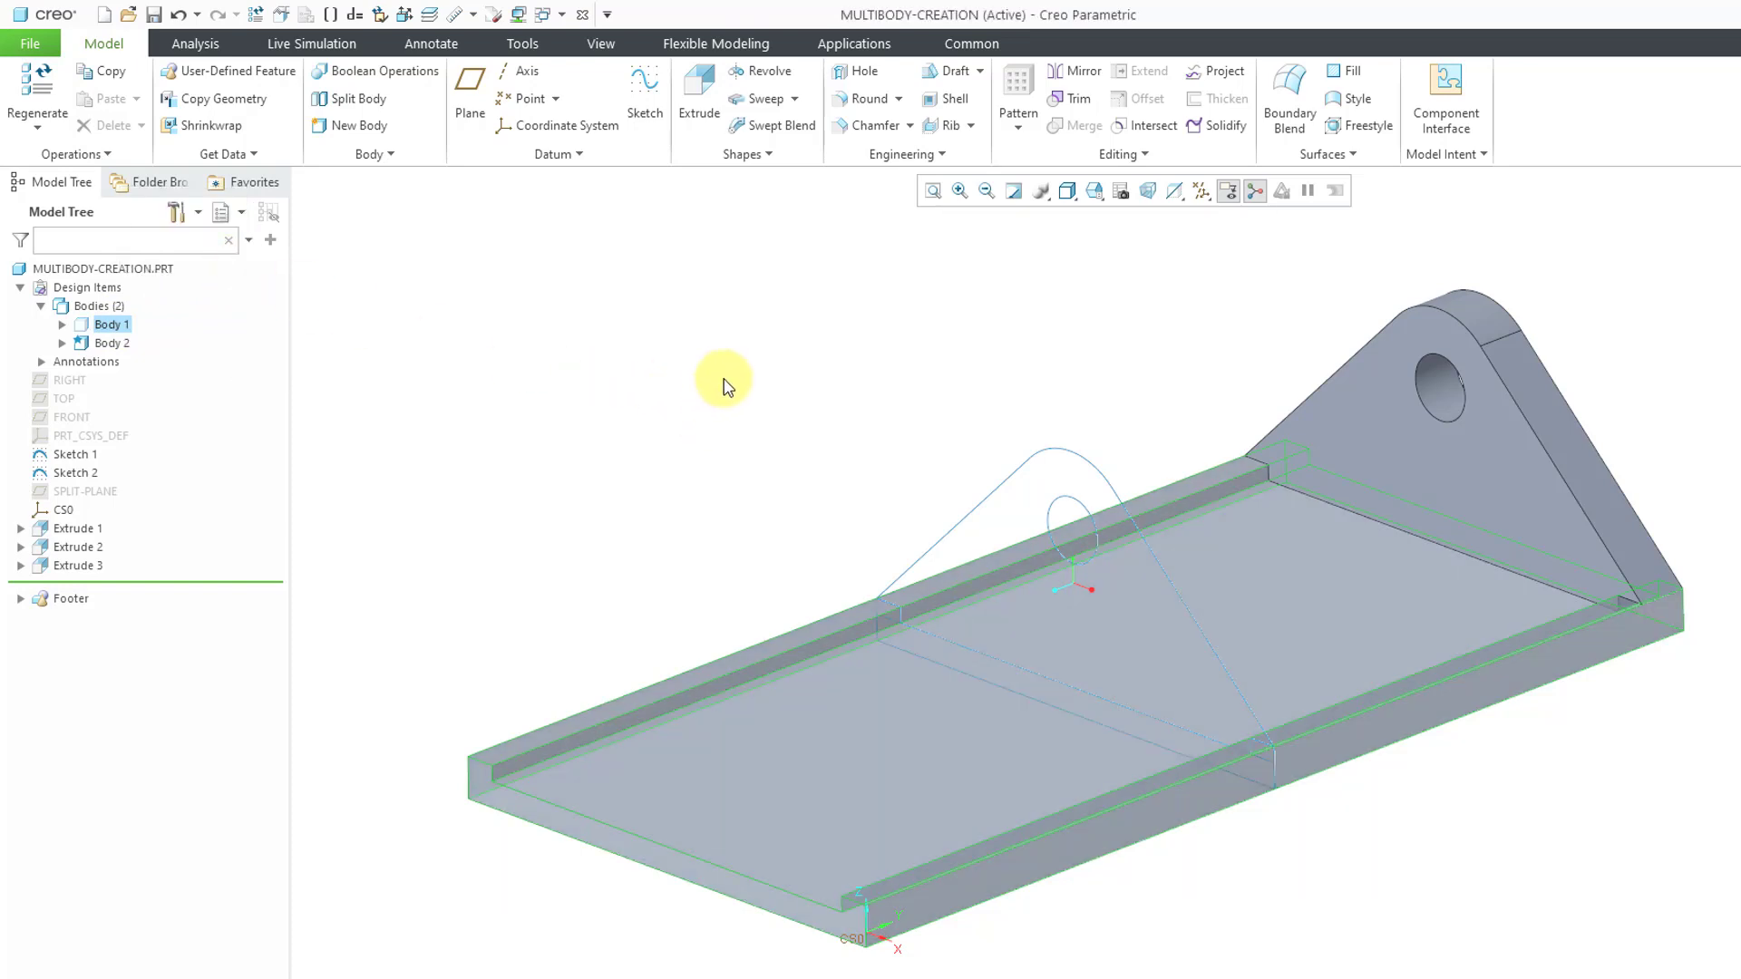
left_click(600, 43)
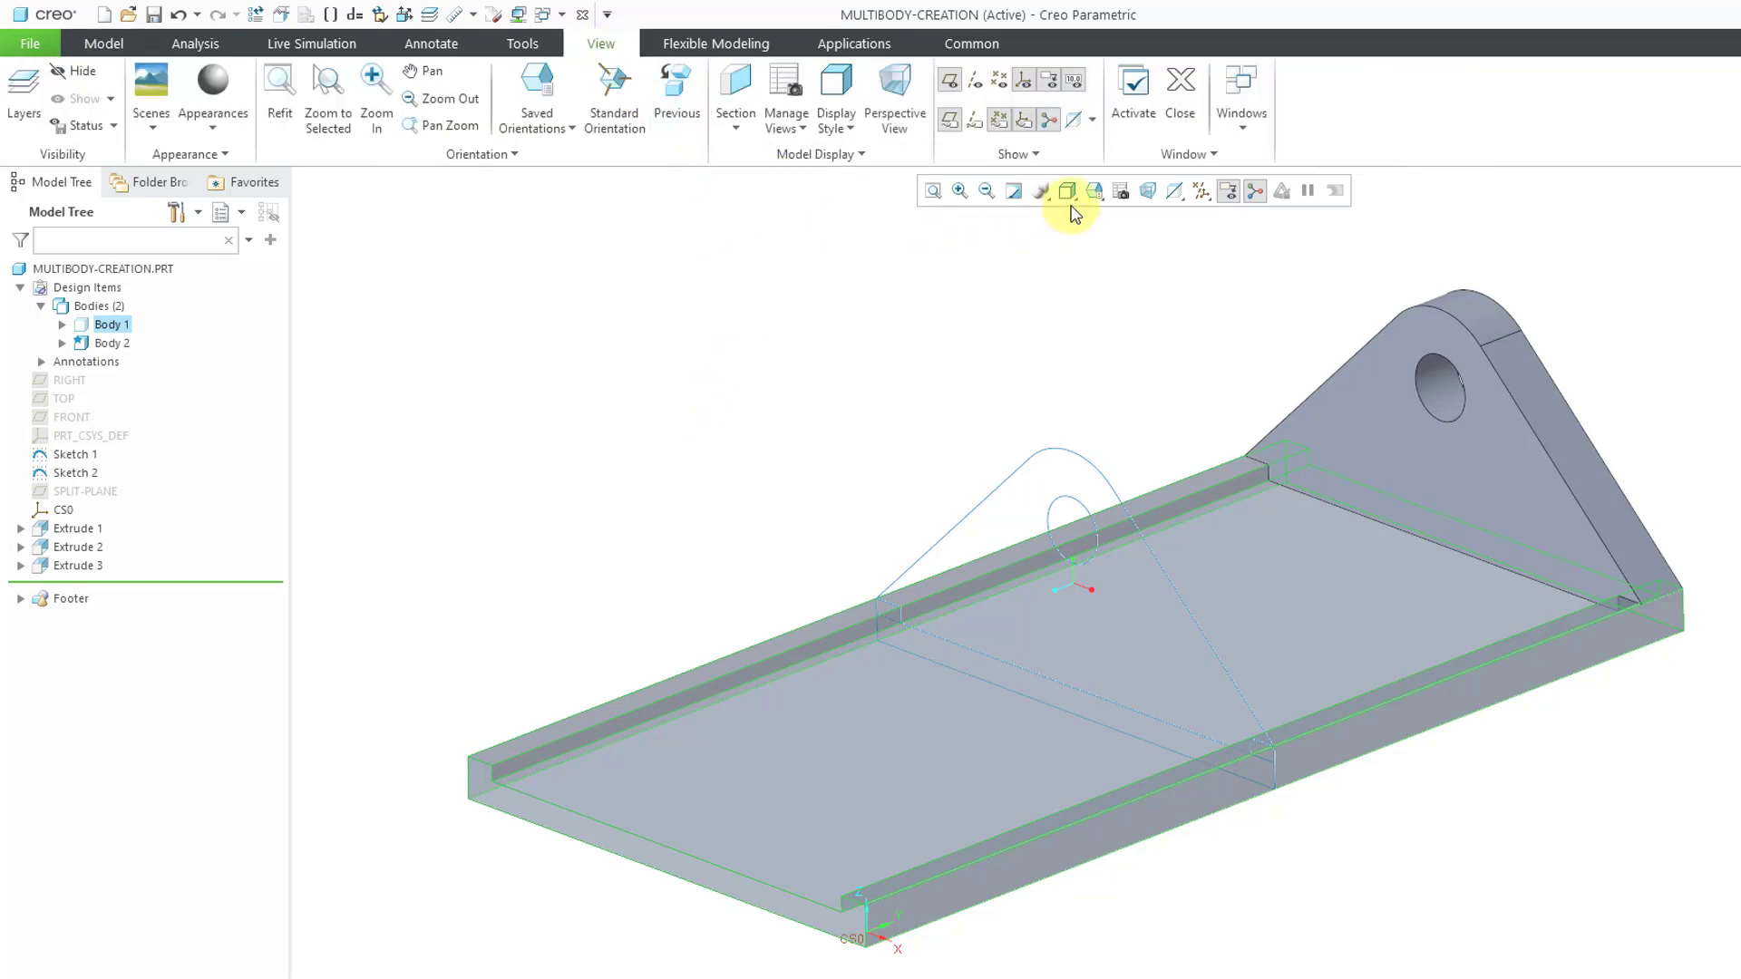
left_click(1092, 120)
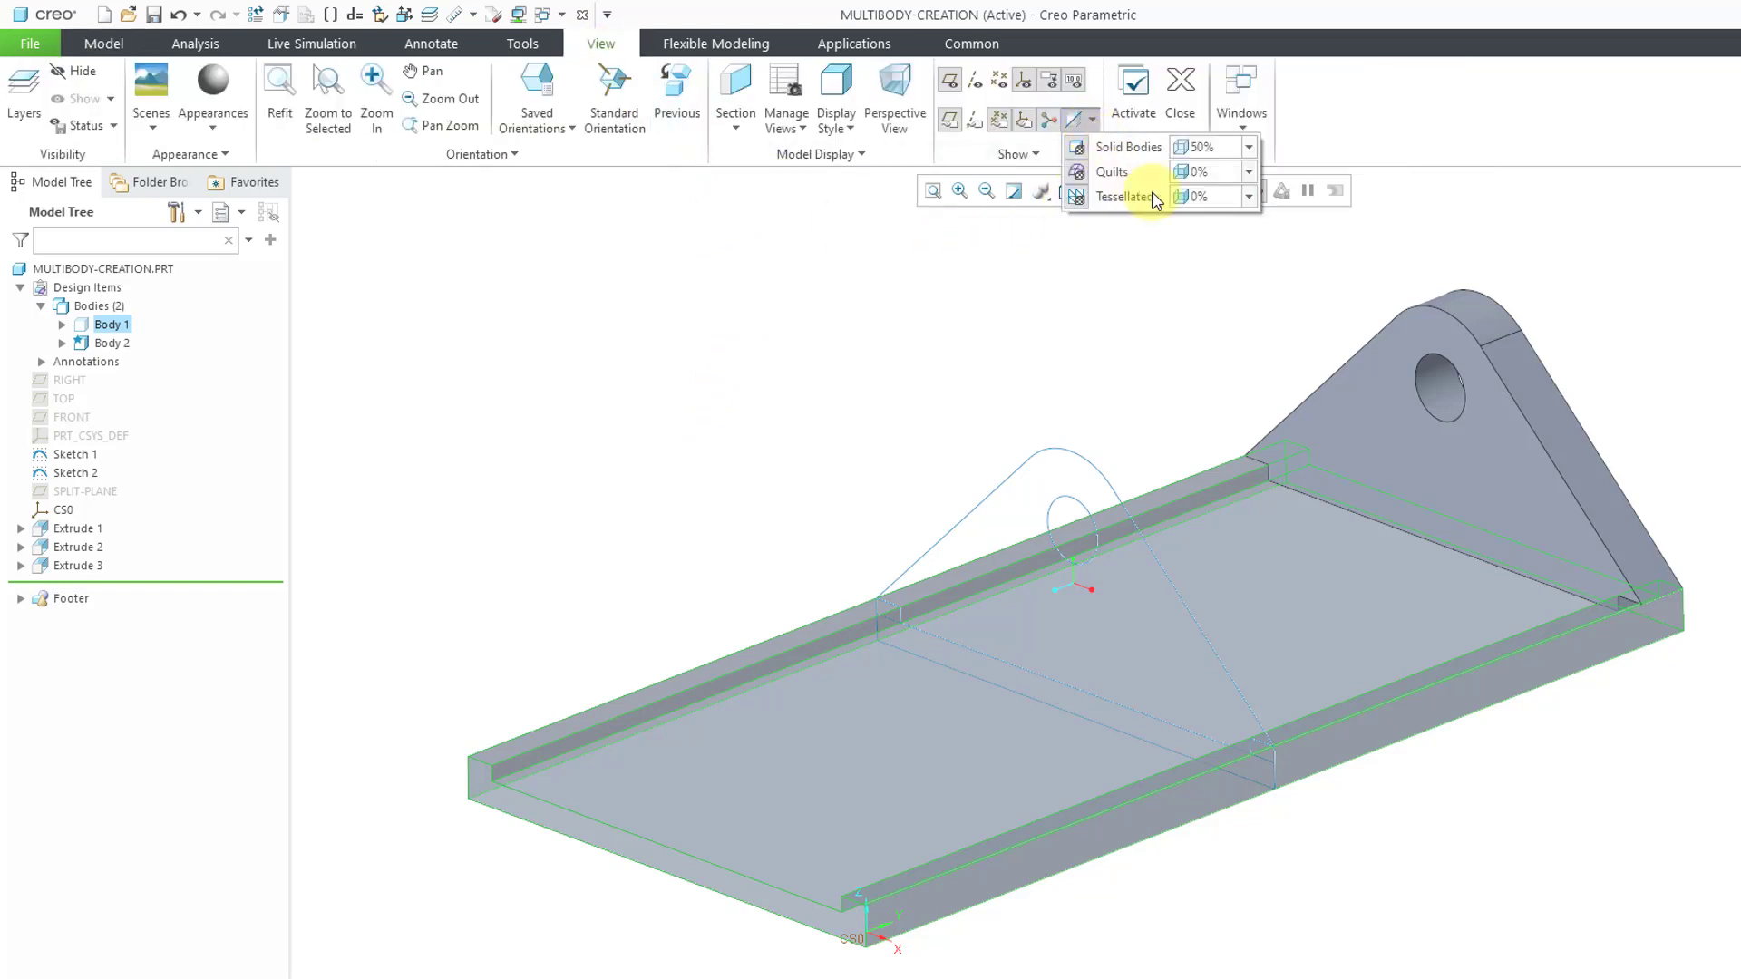
left_click(1248, 150)
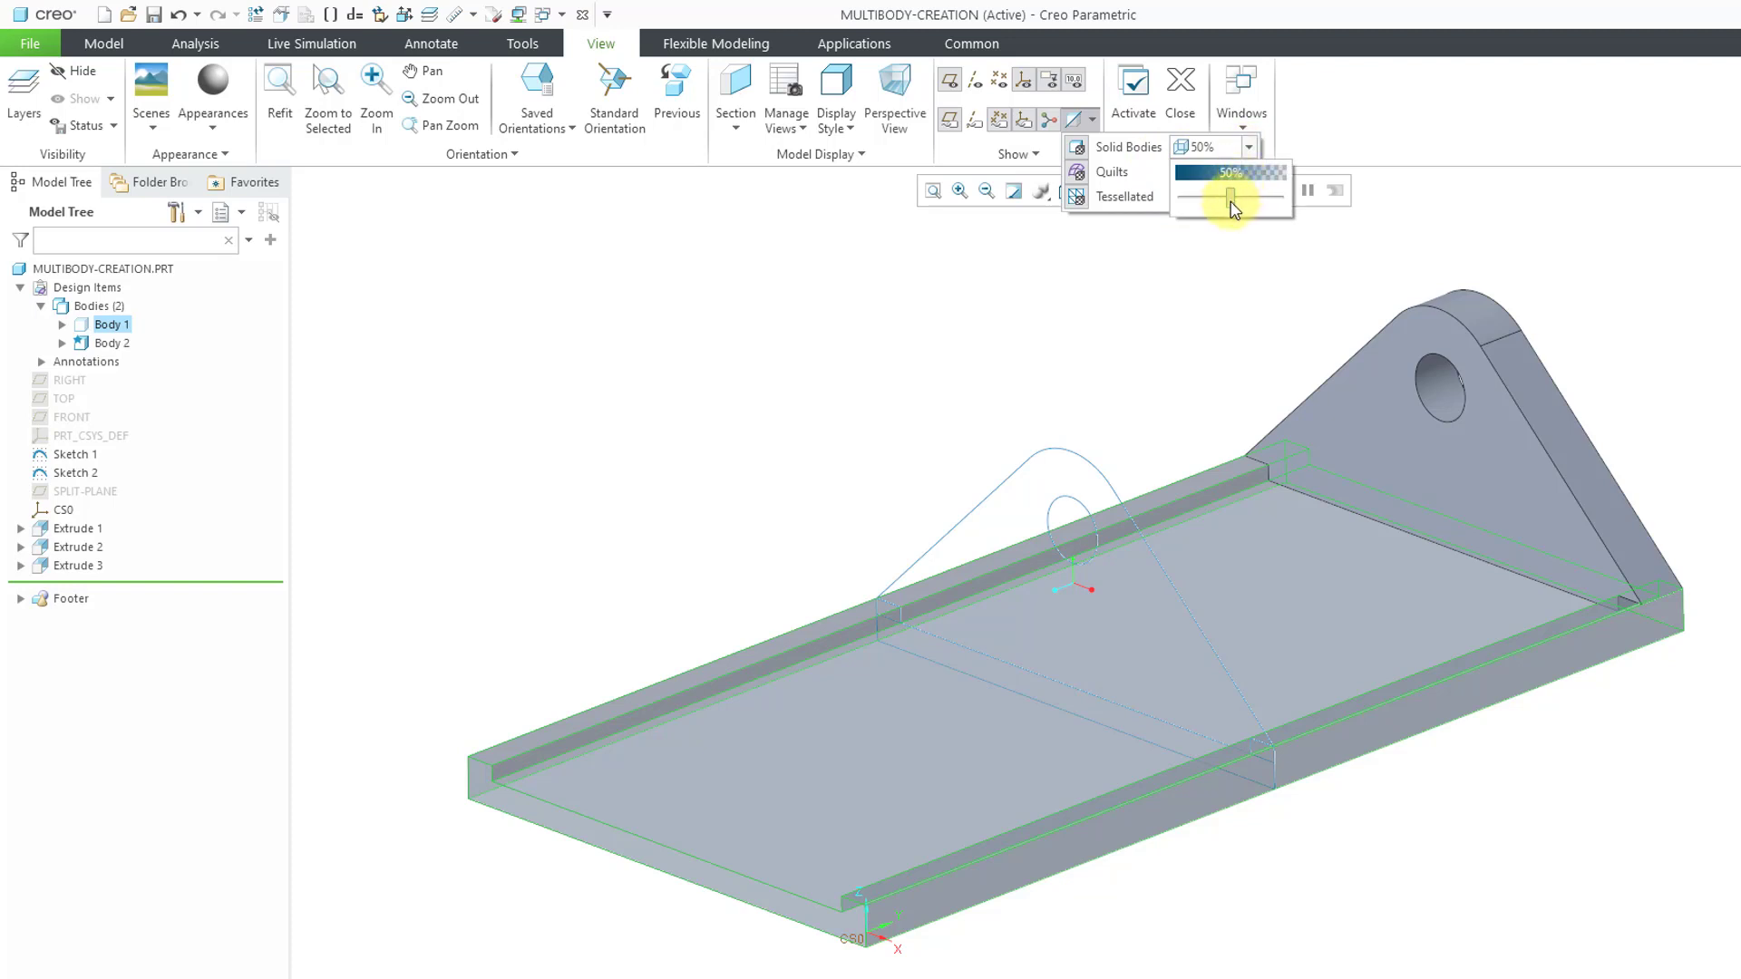
left_click_drag(1226, 203, 1269, 203)
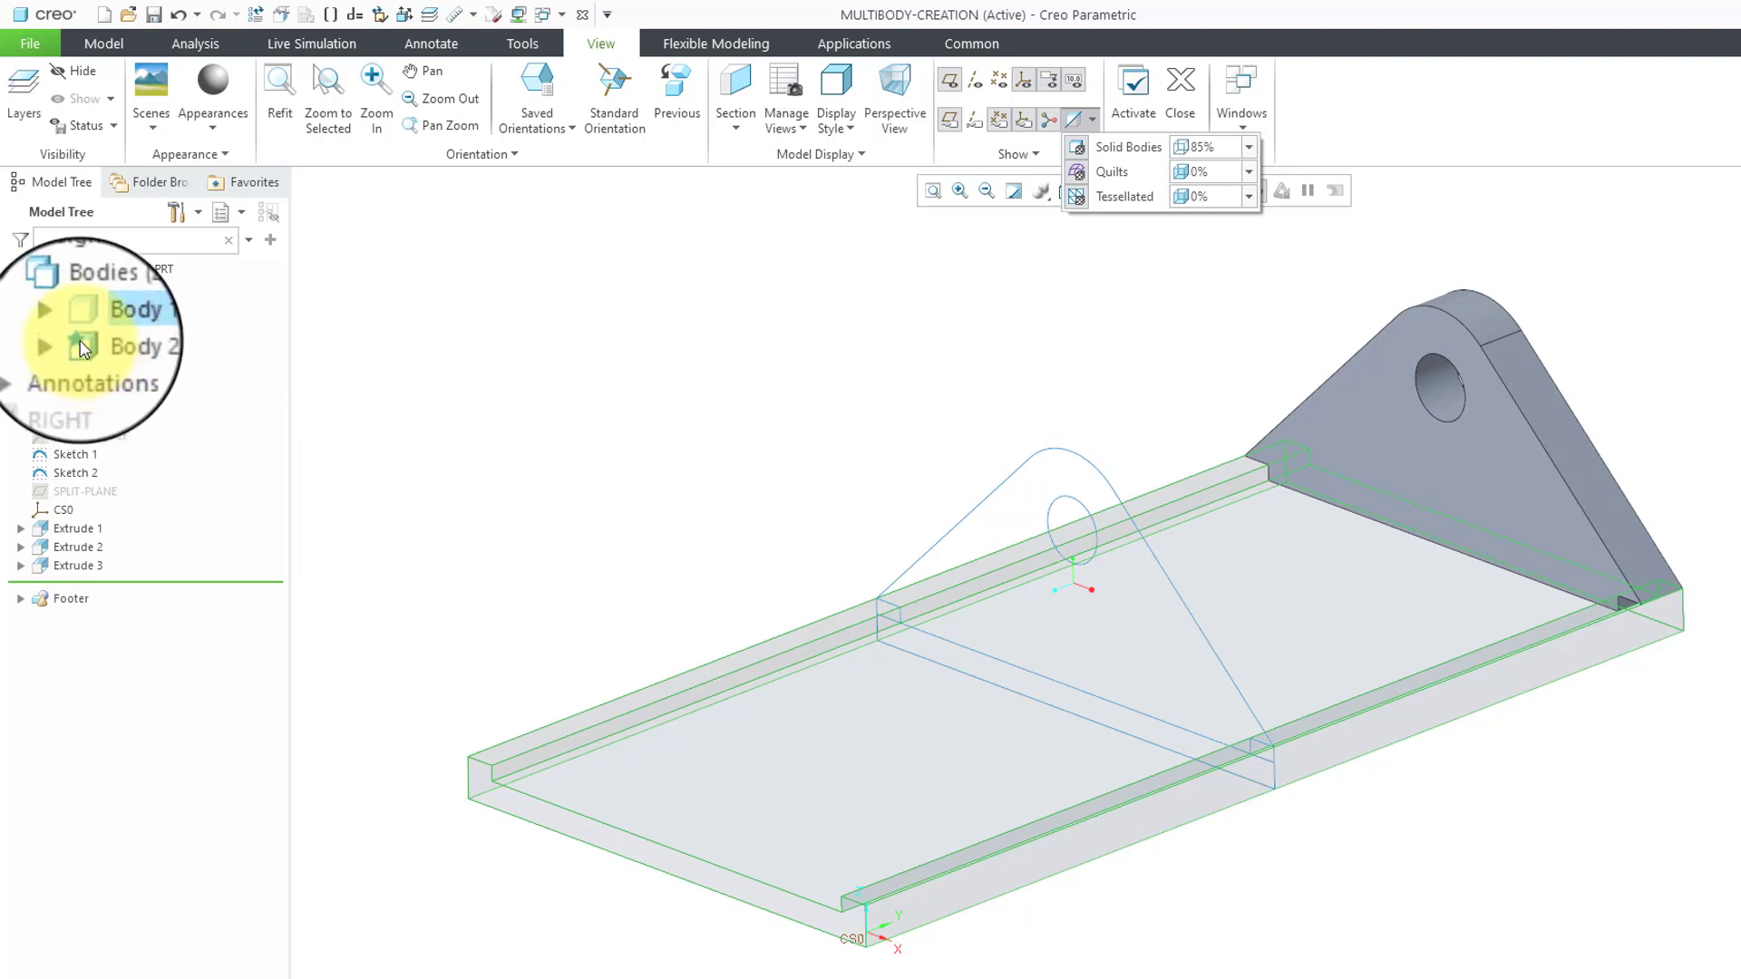
left_click(530, 431)
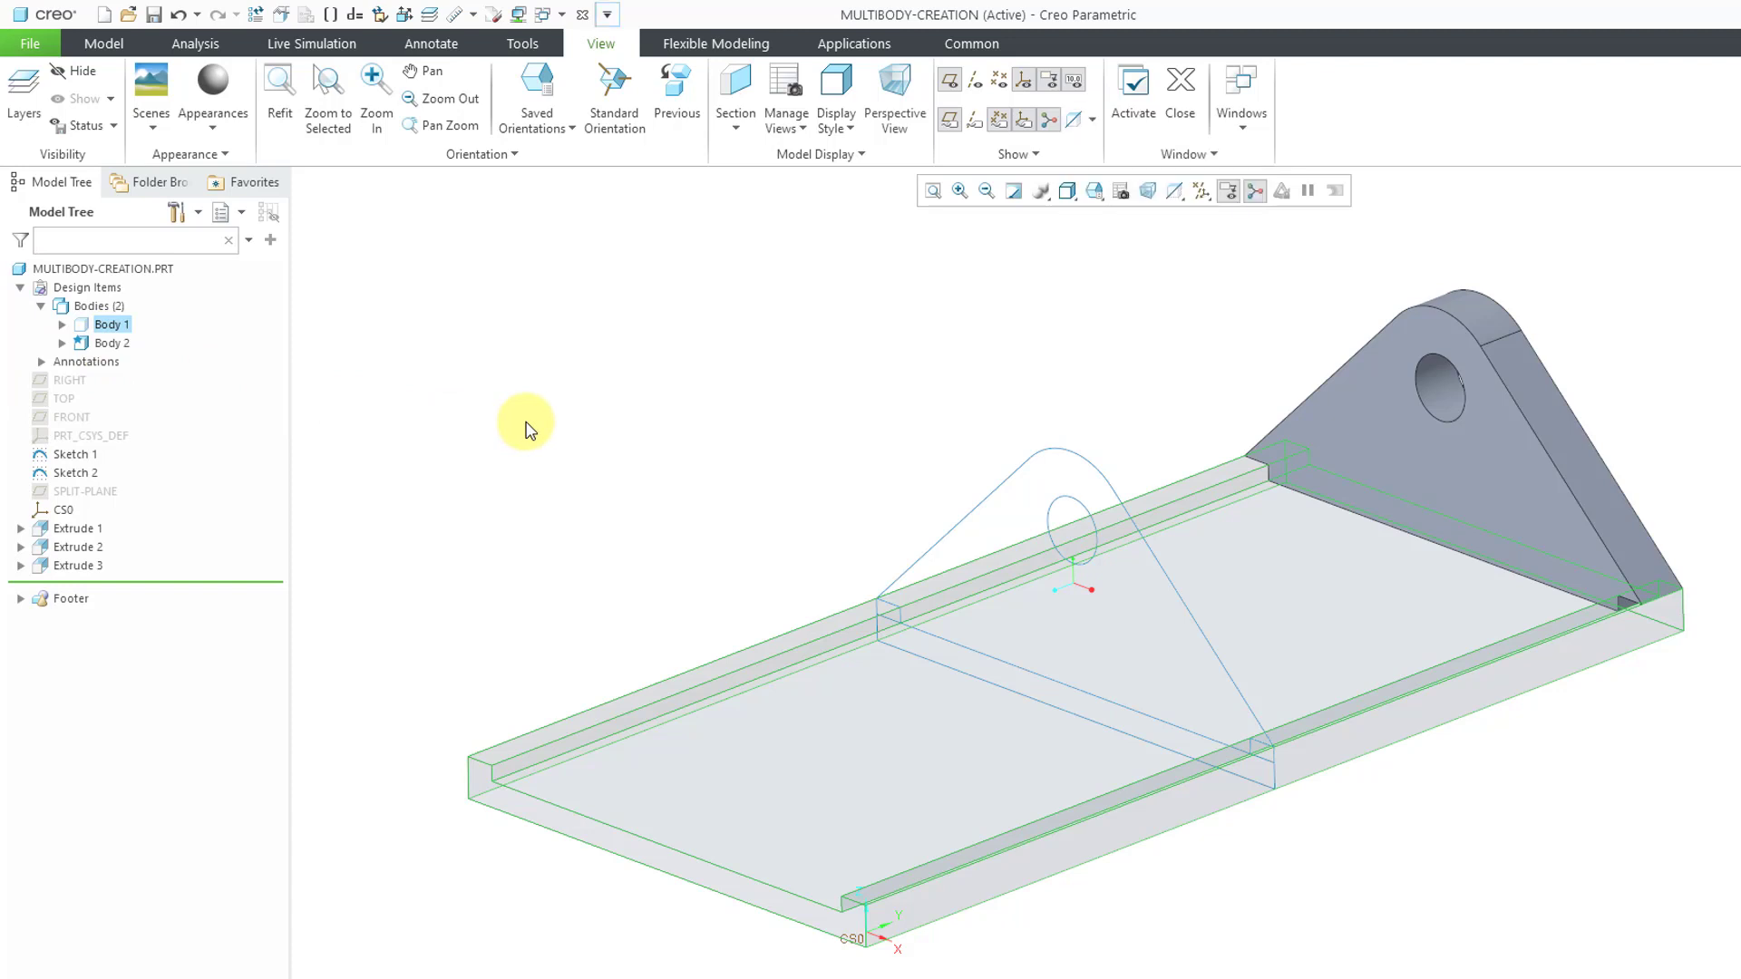
Create a new empty body from the Model tab, accepting the name Body 3.
left_click(104, 43)
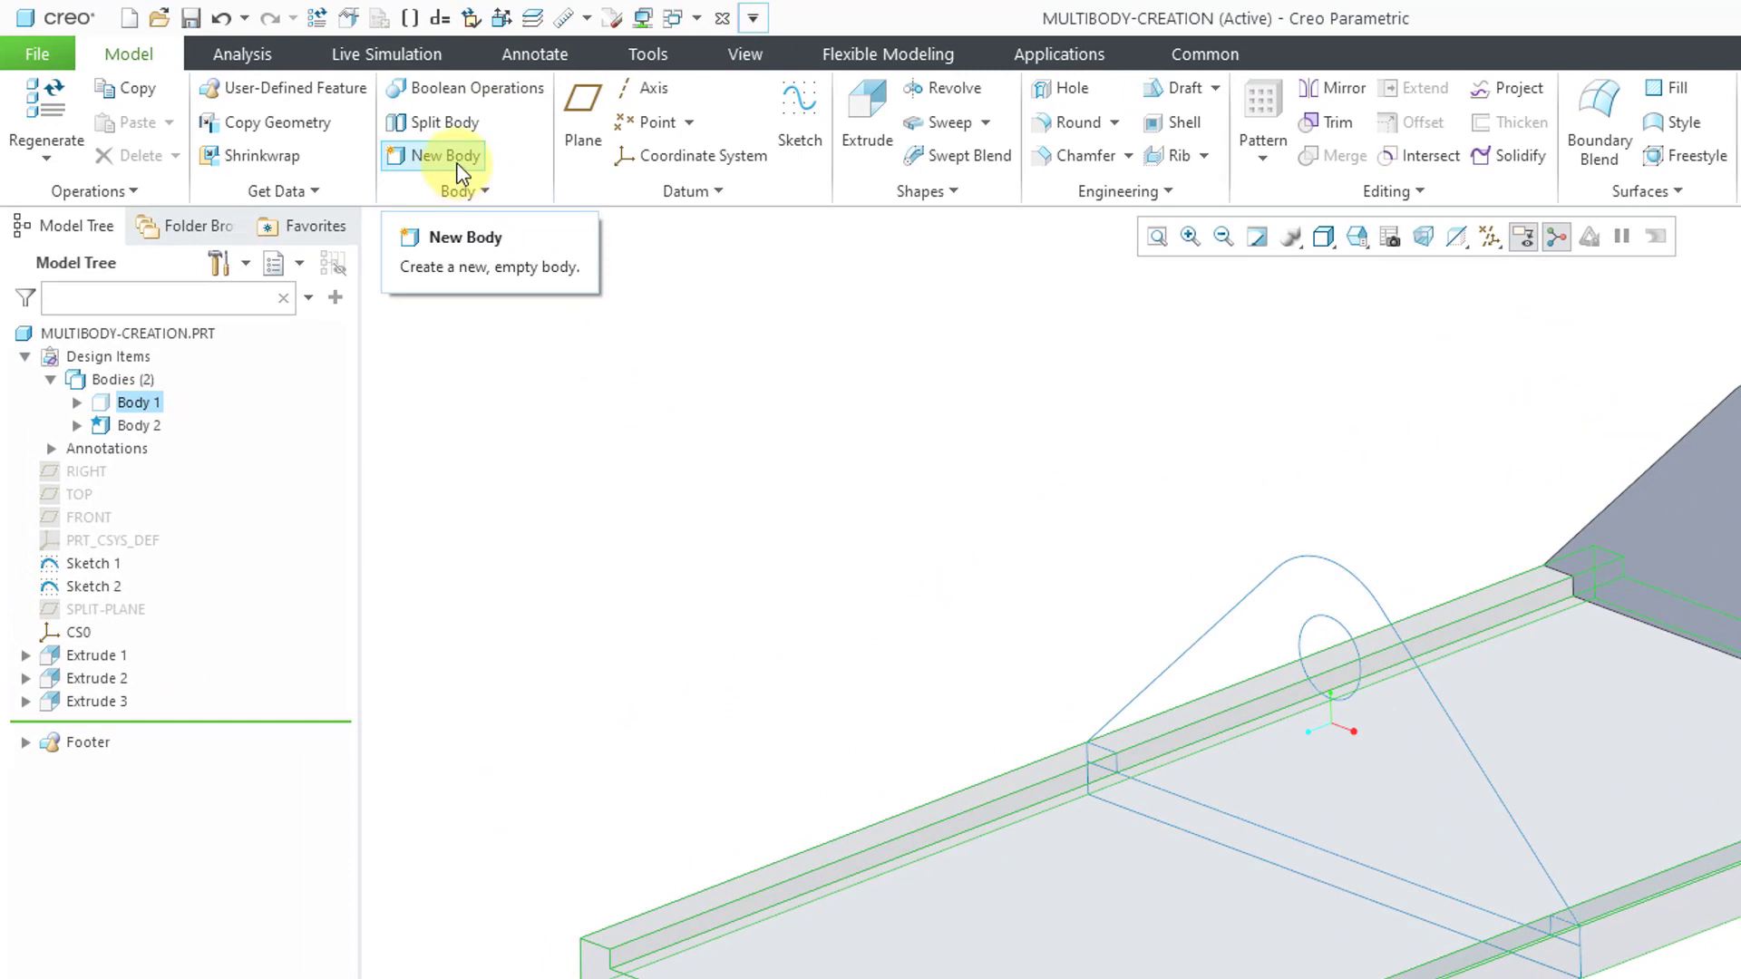
left_click(462, 168)
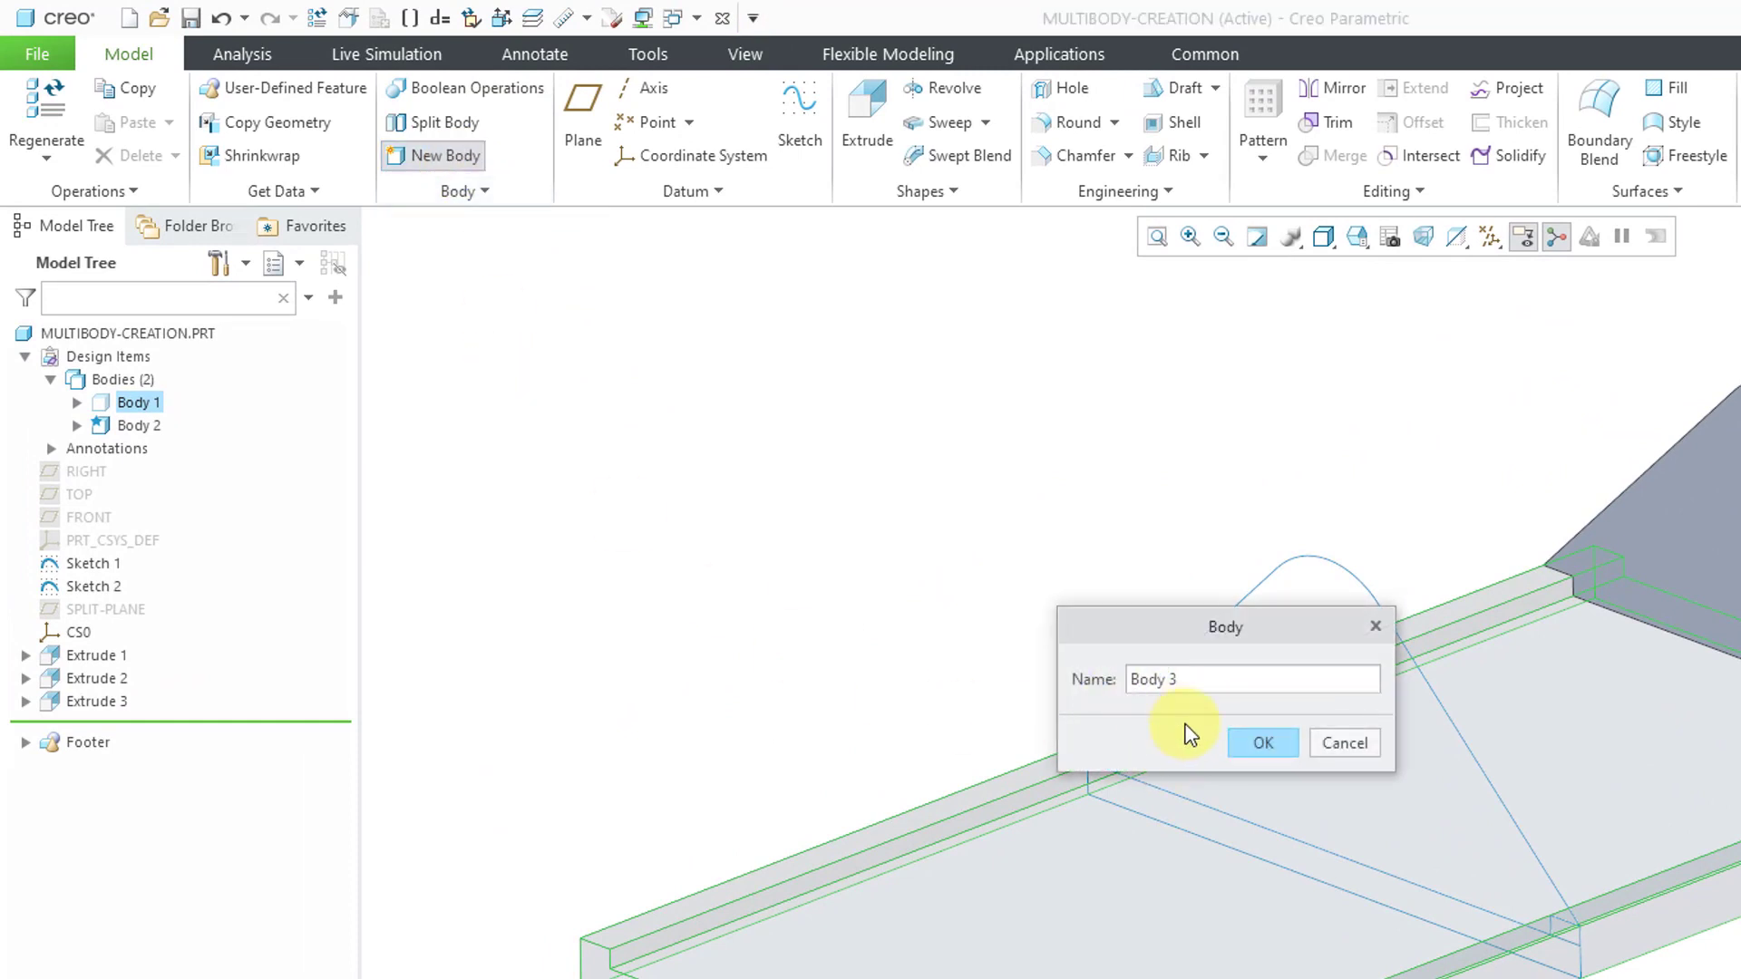
left_click(1272, 751)
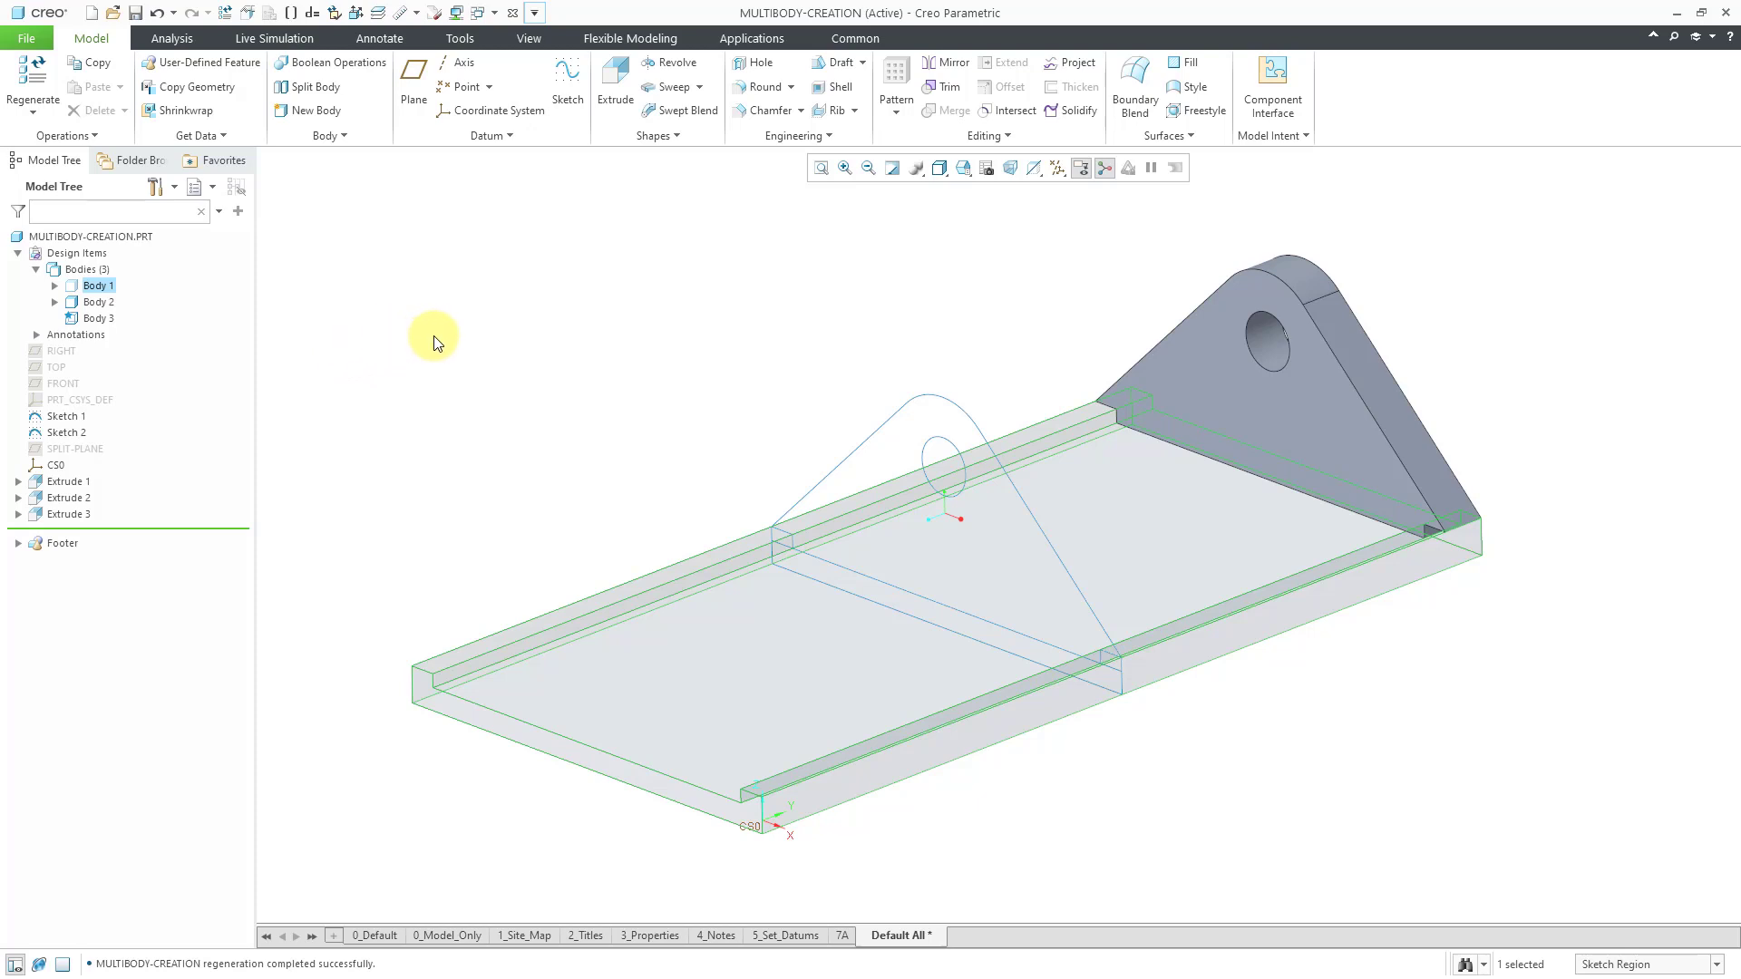
Extrude the small circle symmetrically 587.60 deep into a rod through the lug's hole.
left_click(934, 452)
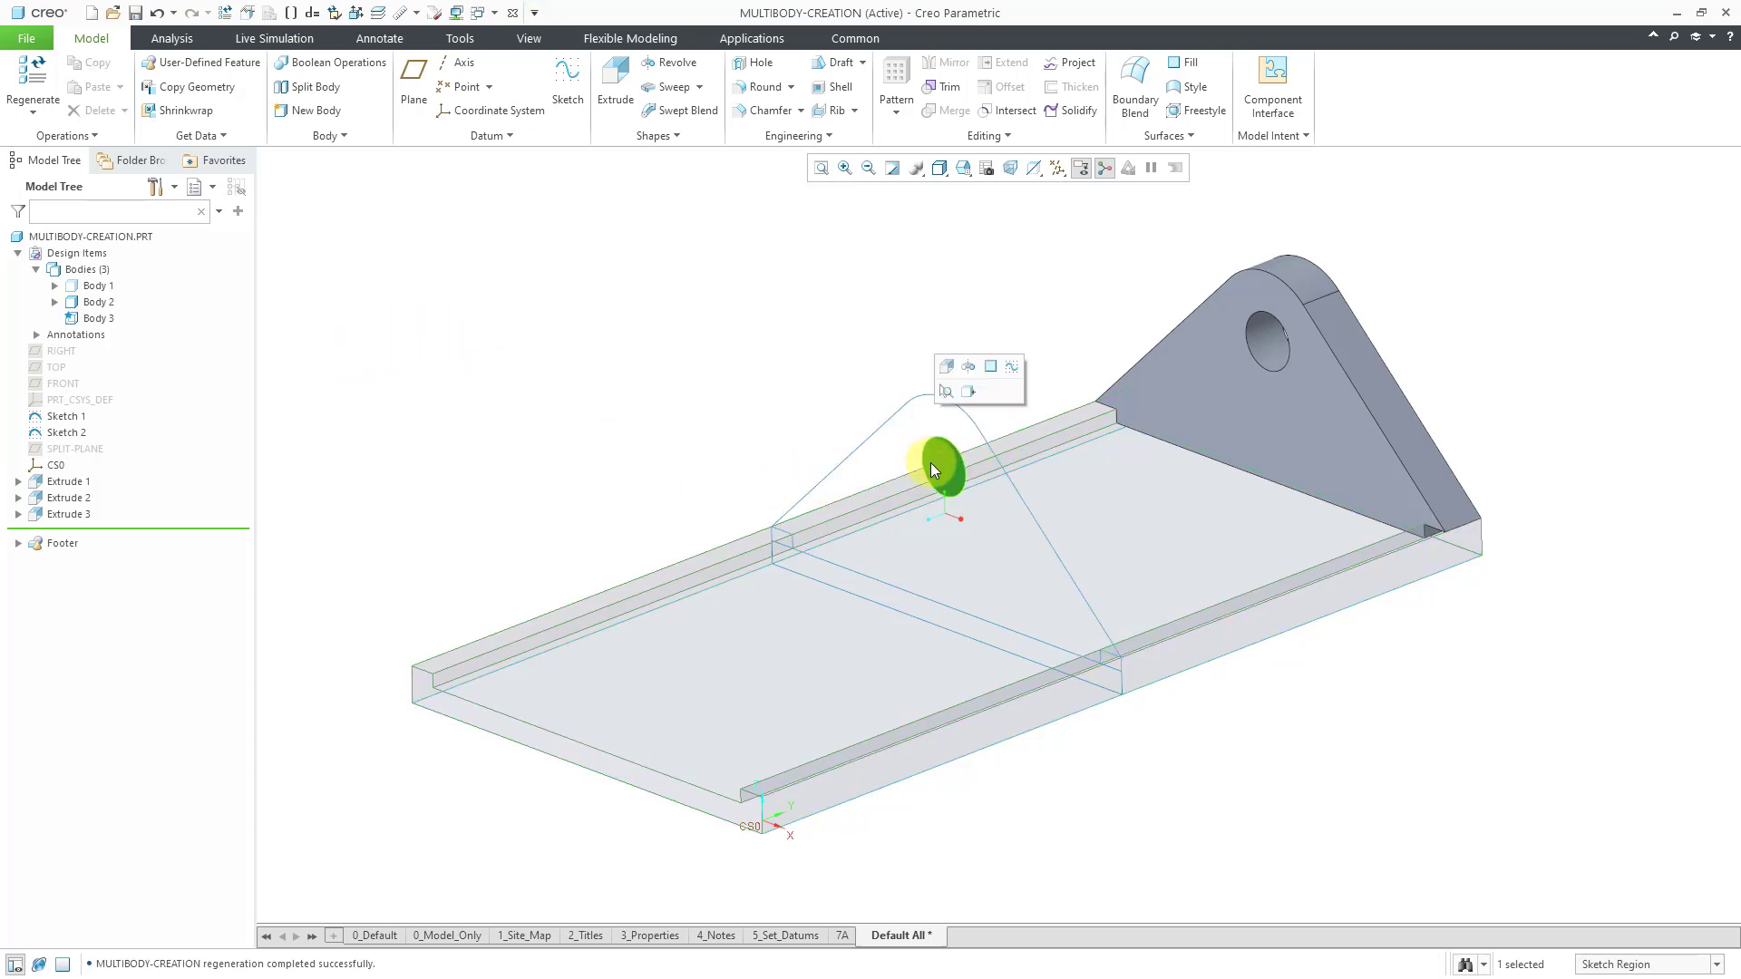
left_click(953, 372)
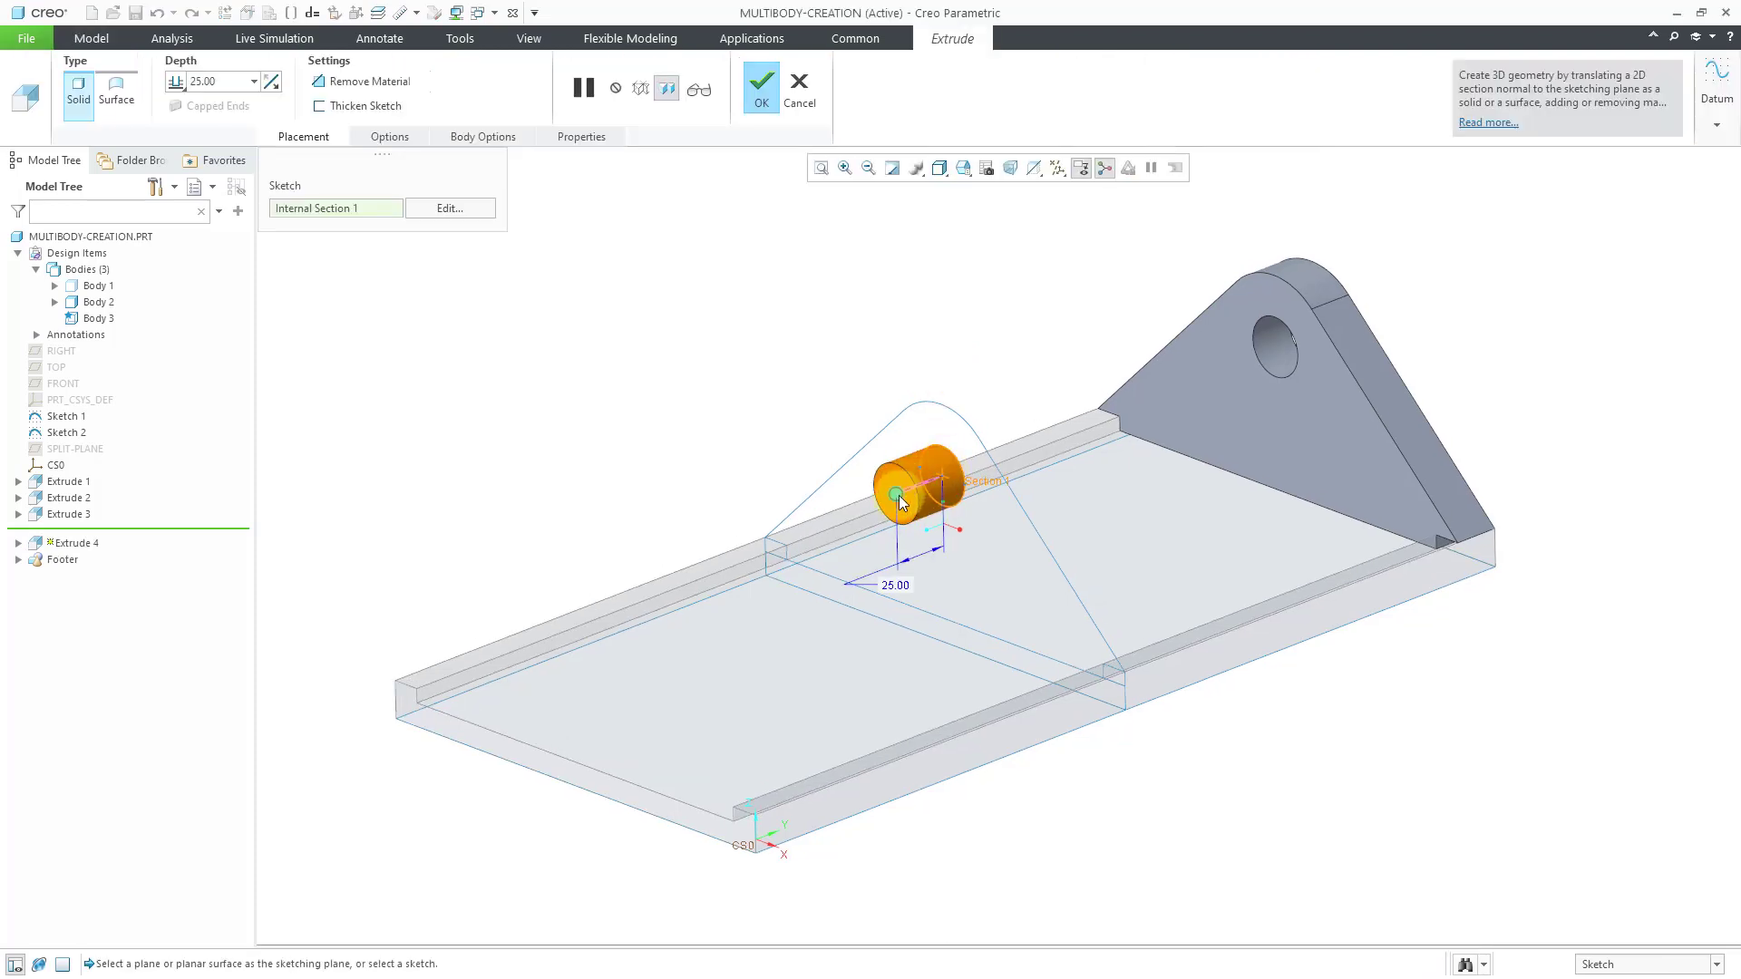
left_click(900, 510)
scroll(900, 514, "up", 4)
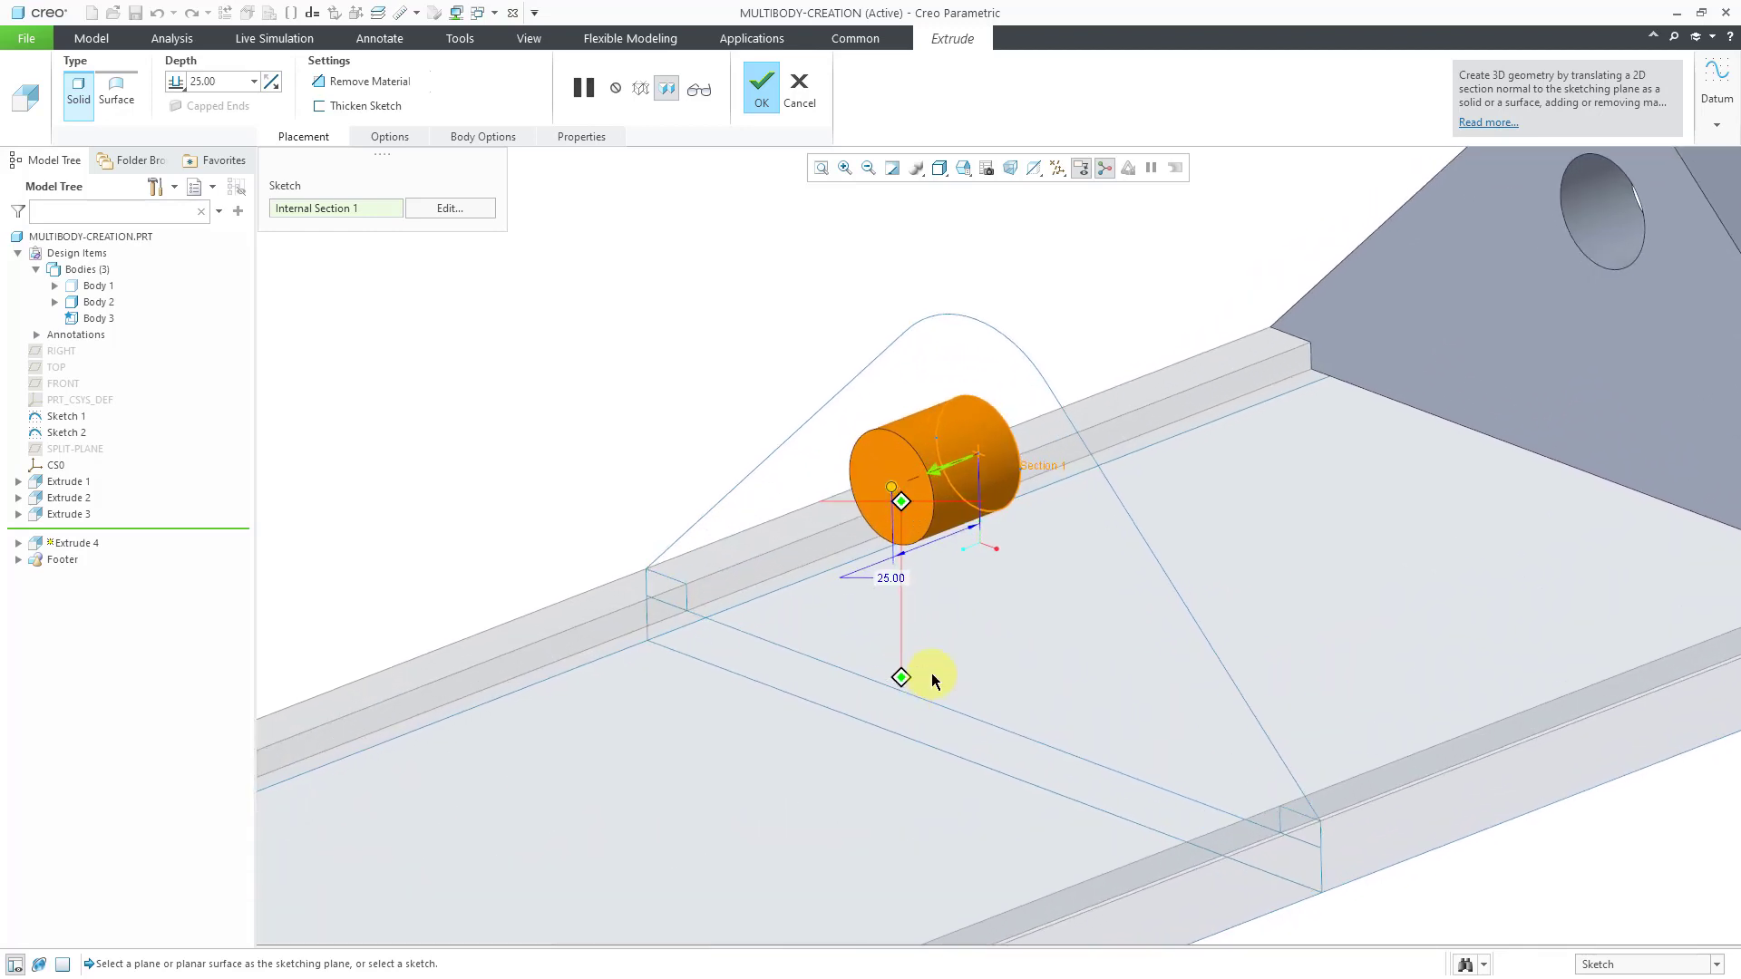
left_click_drag(932, 678, 898, 504)
right_click(893, 489)
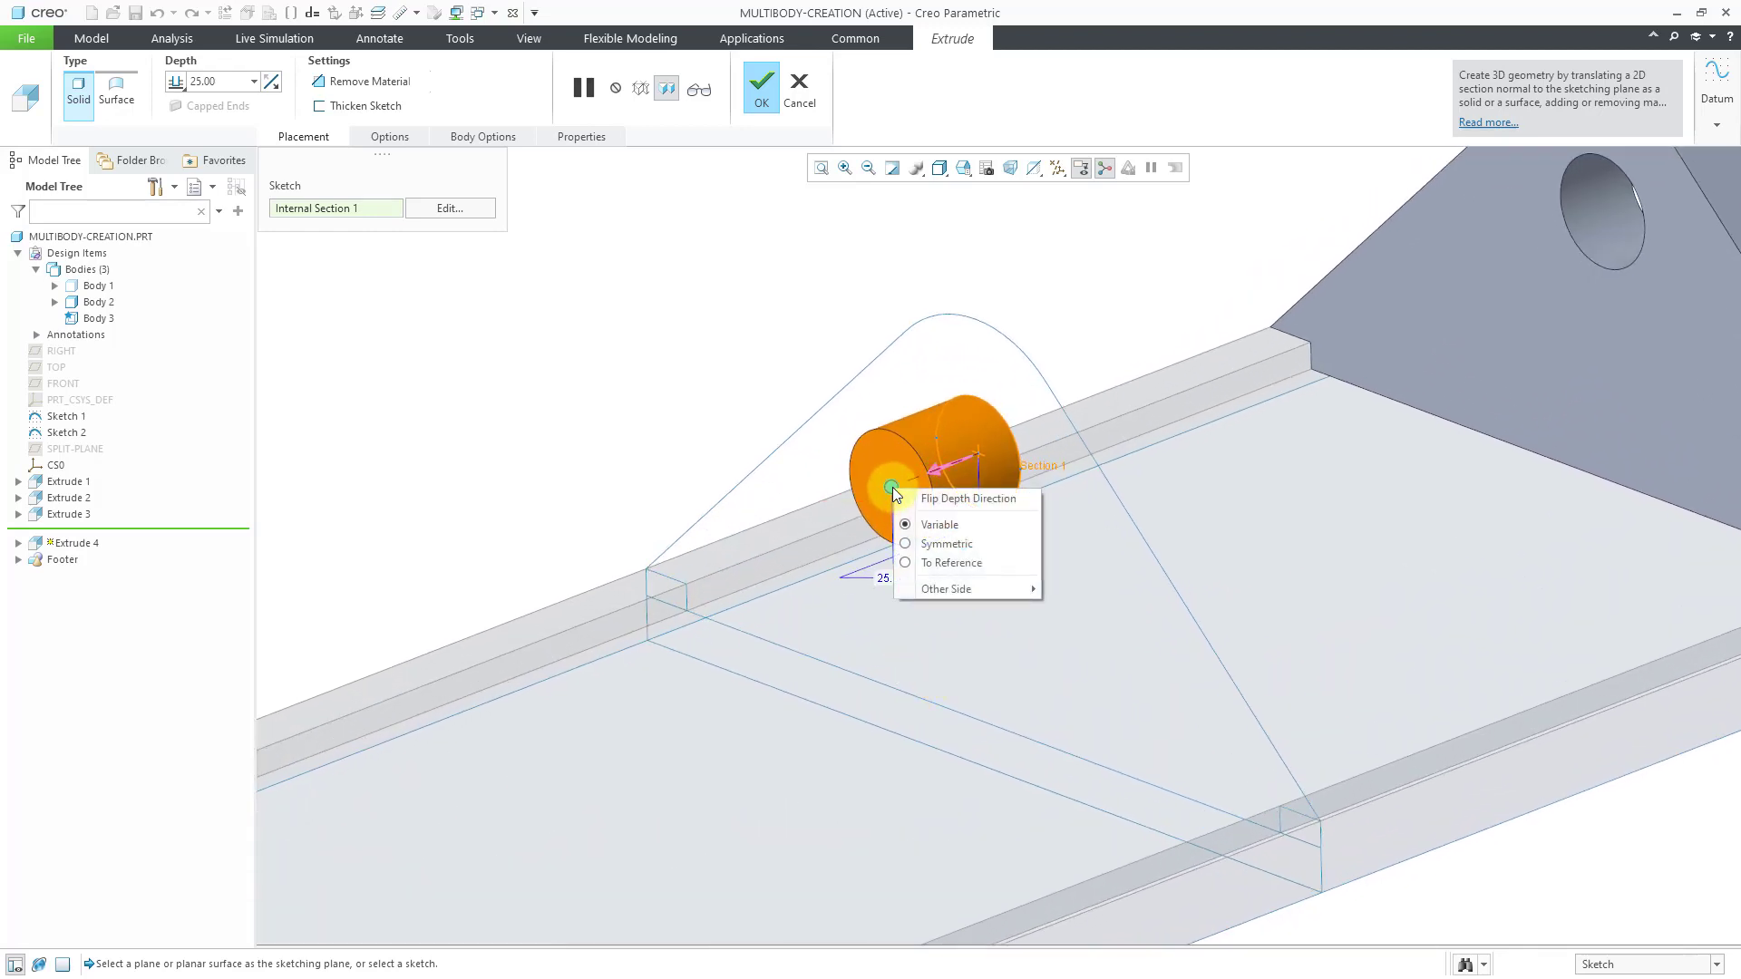
left_click(945, 544)
scroll(863, 461, "down", 5)
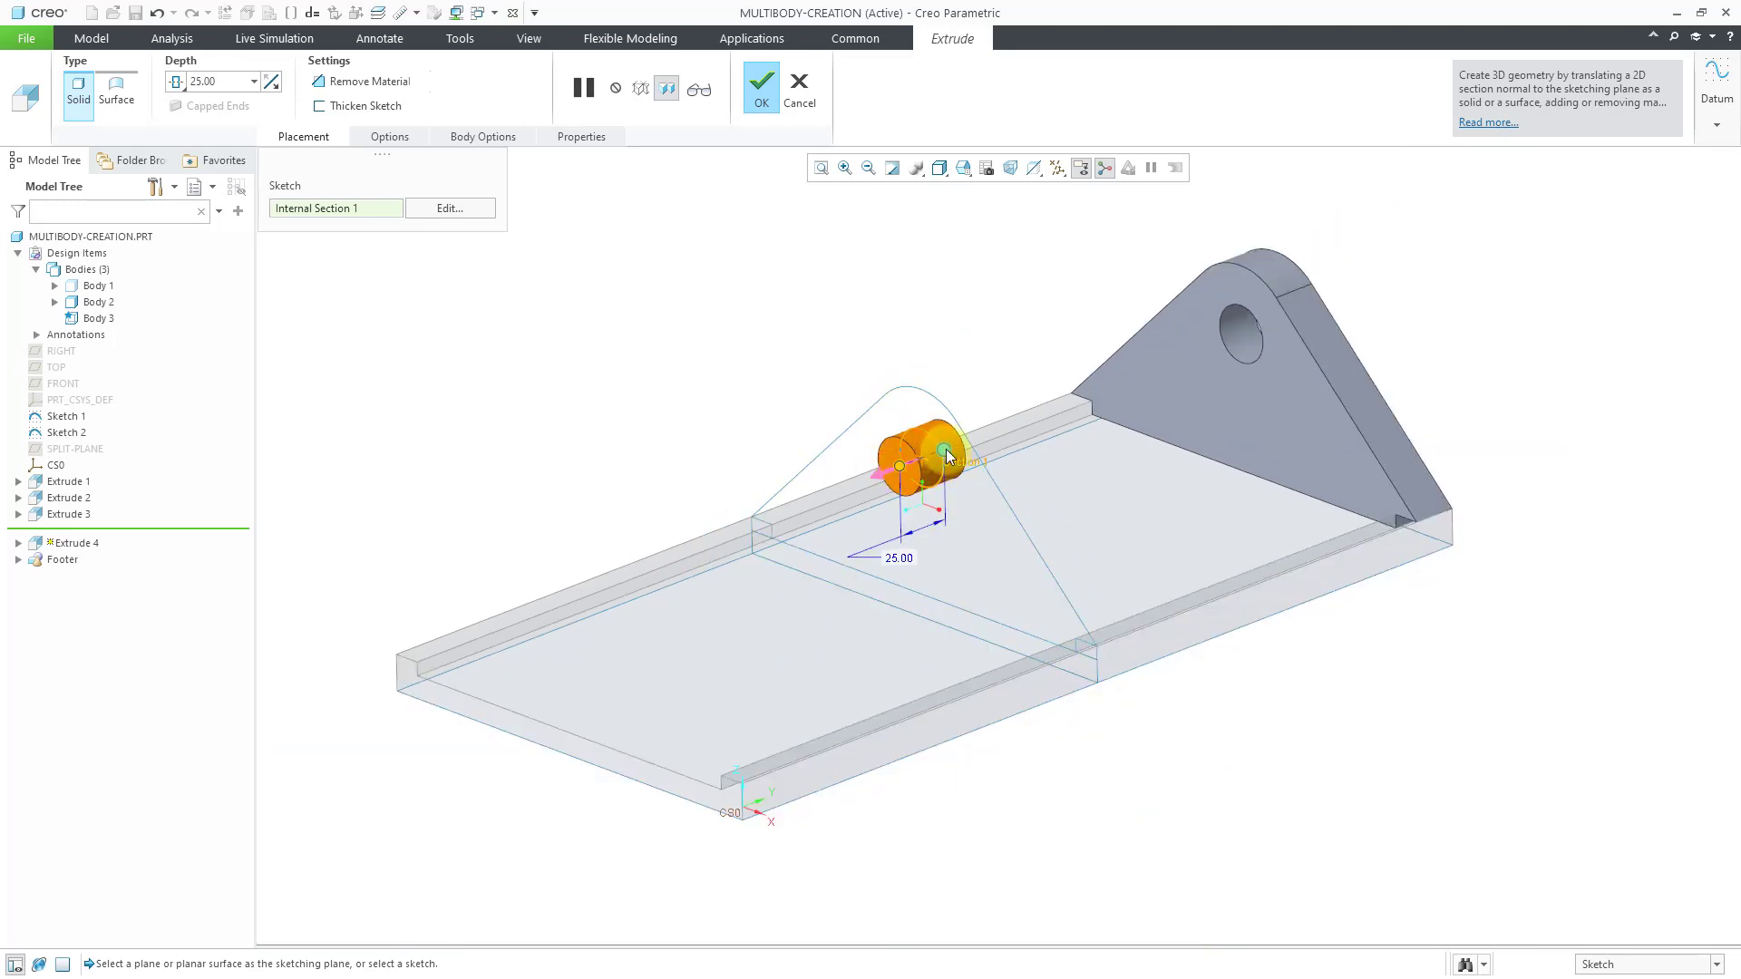
left_click_drag(945, 449, 1451, 263)
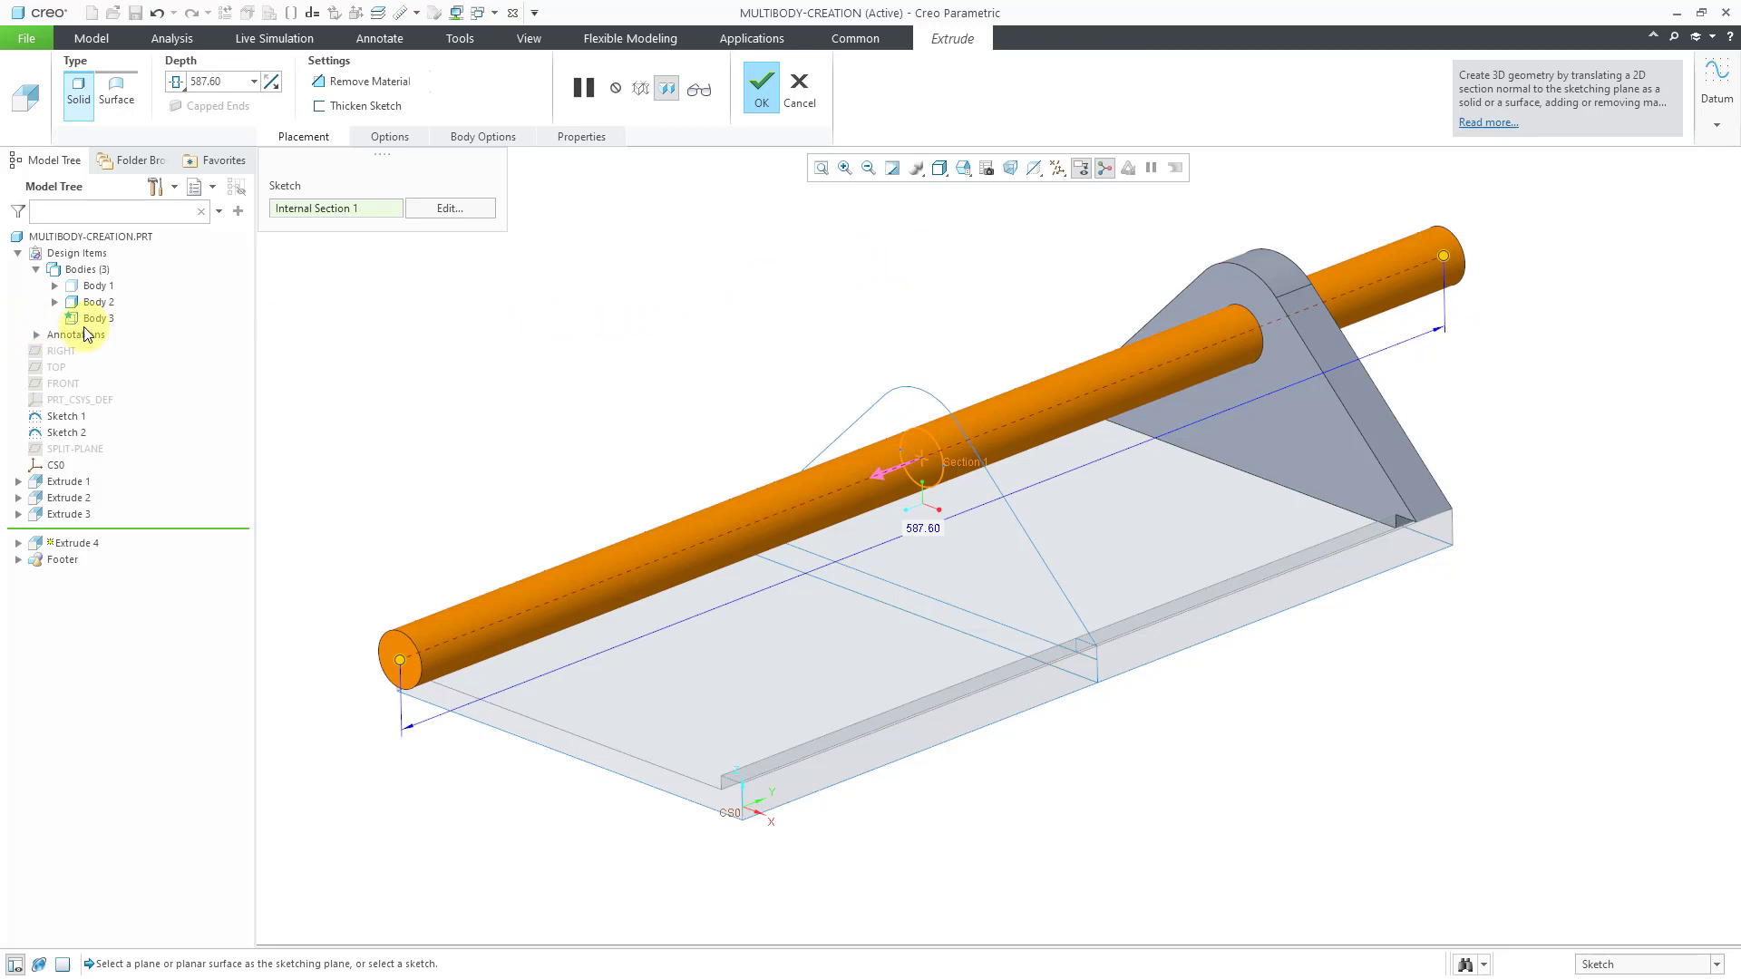
left_click(762, 91)
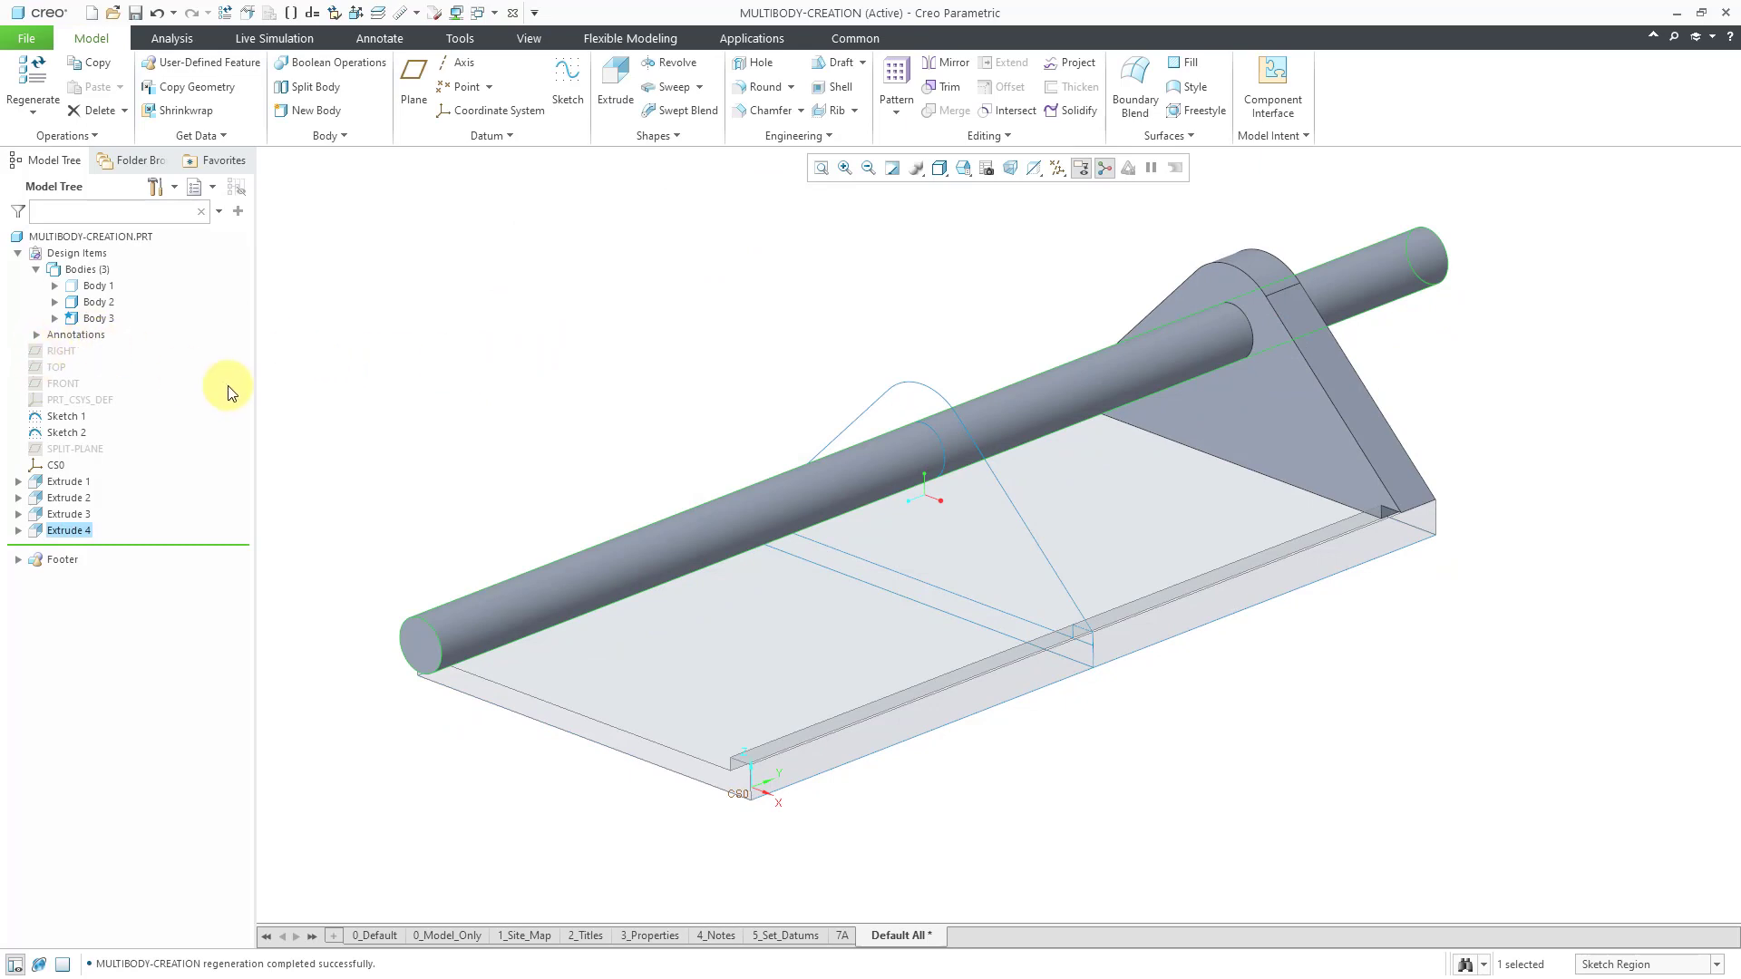
Give the rod body, Body 3, a yellow appearance and return to the Model tools.
left_click(478, 341)
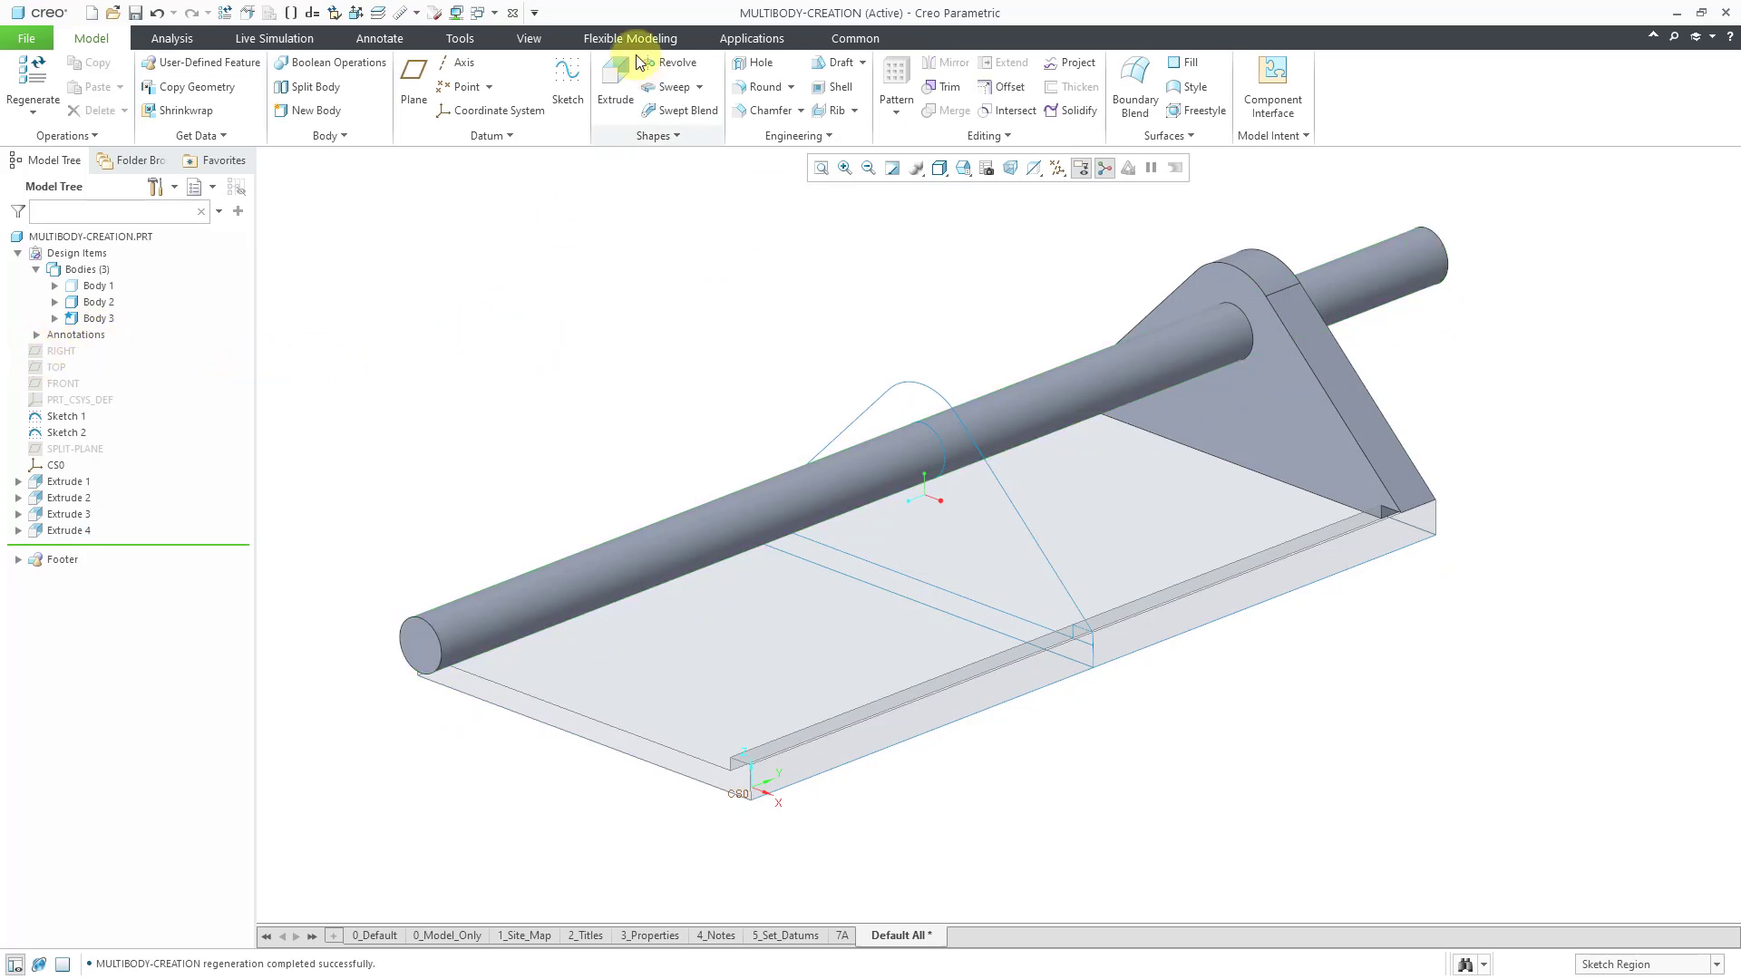
left_click(533, 40)
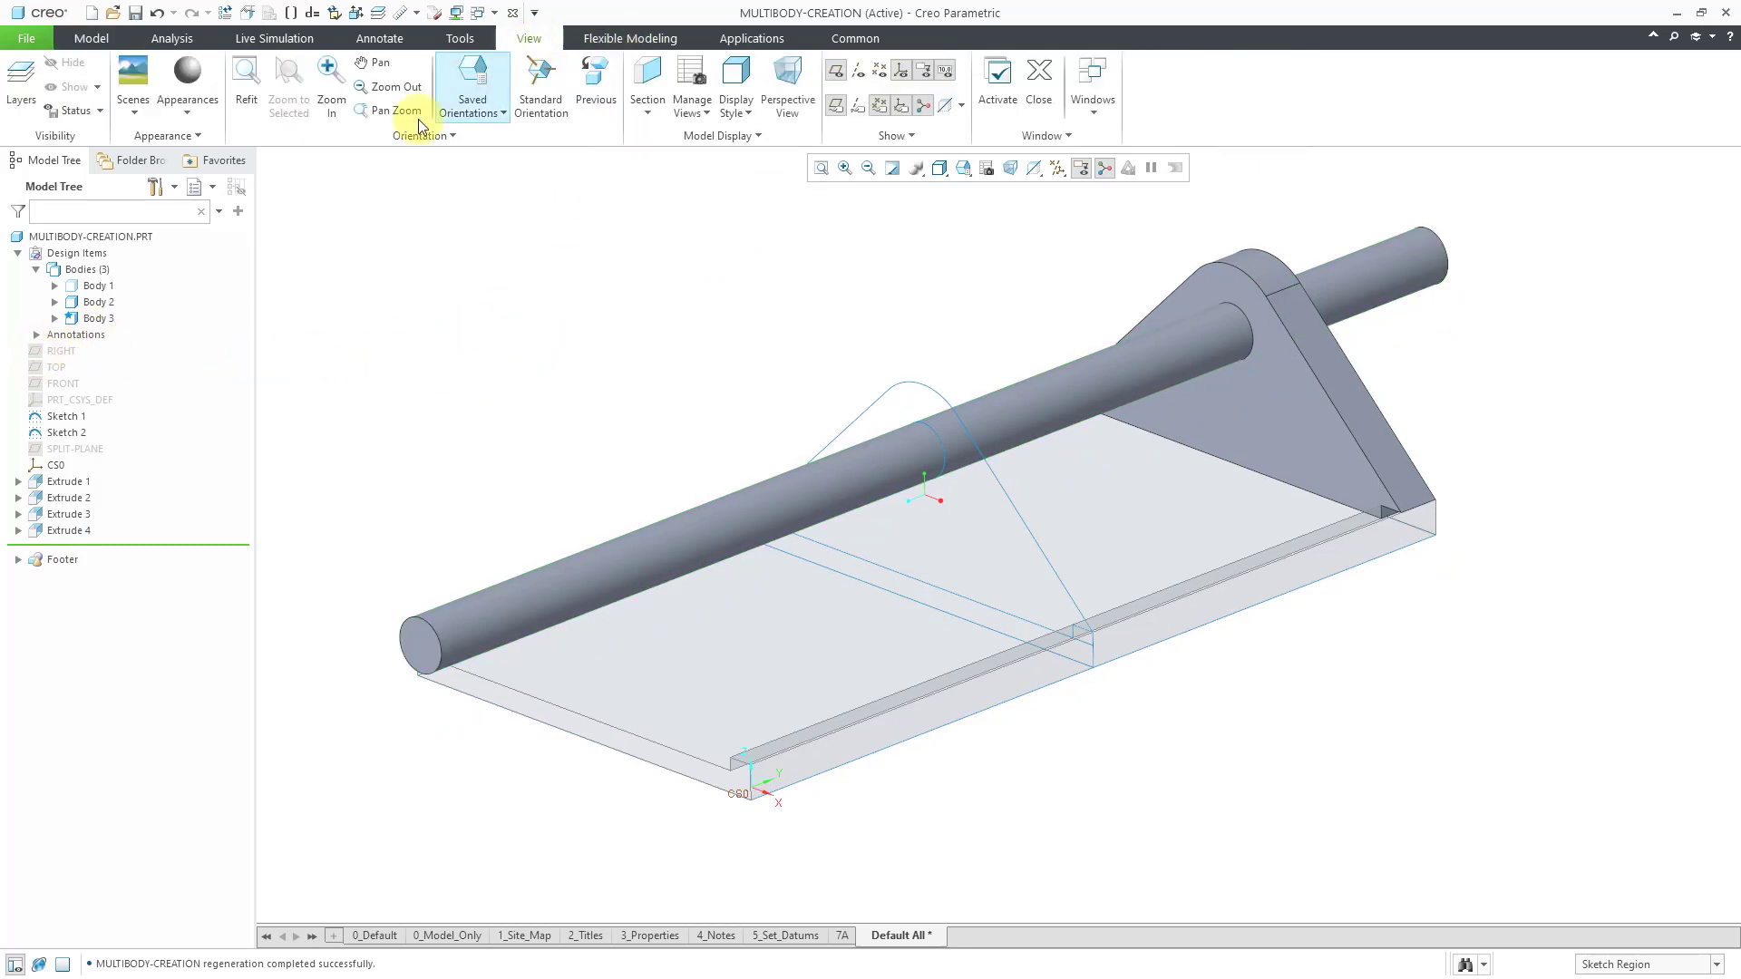
left_click(199, 113)
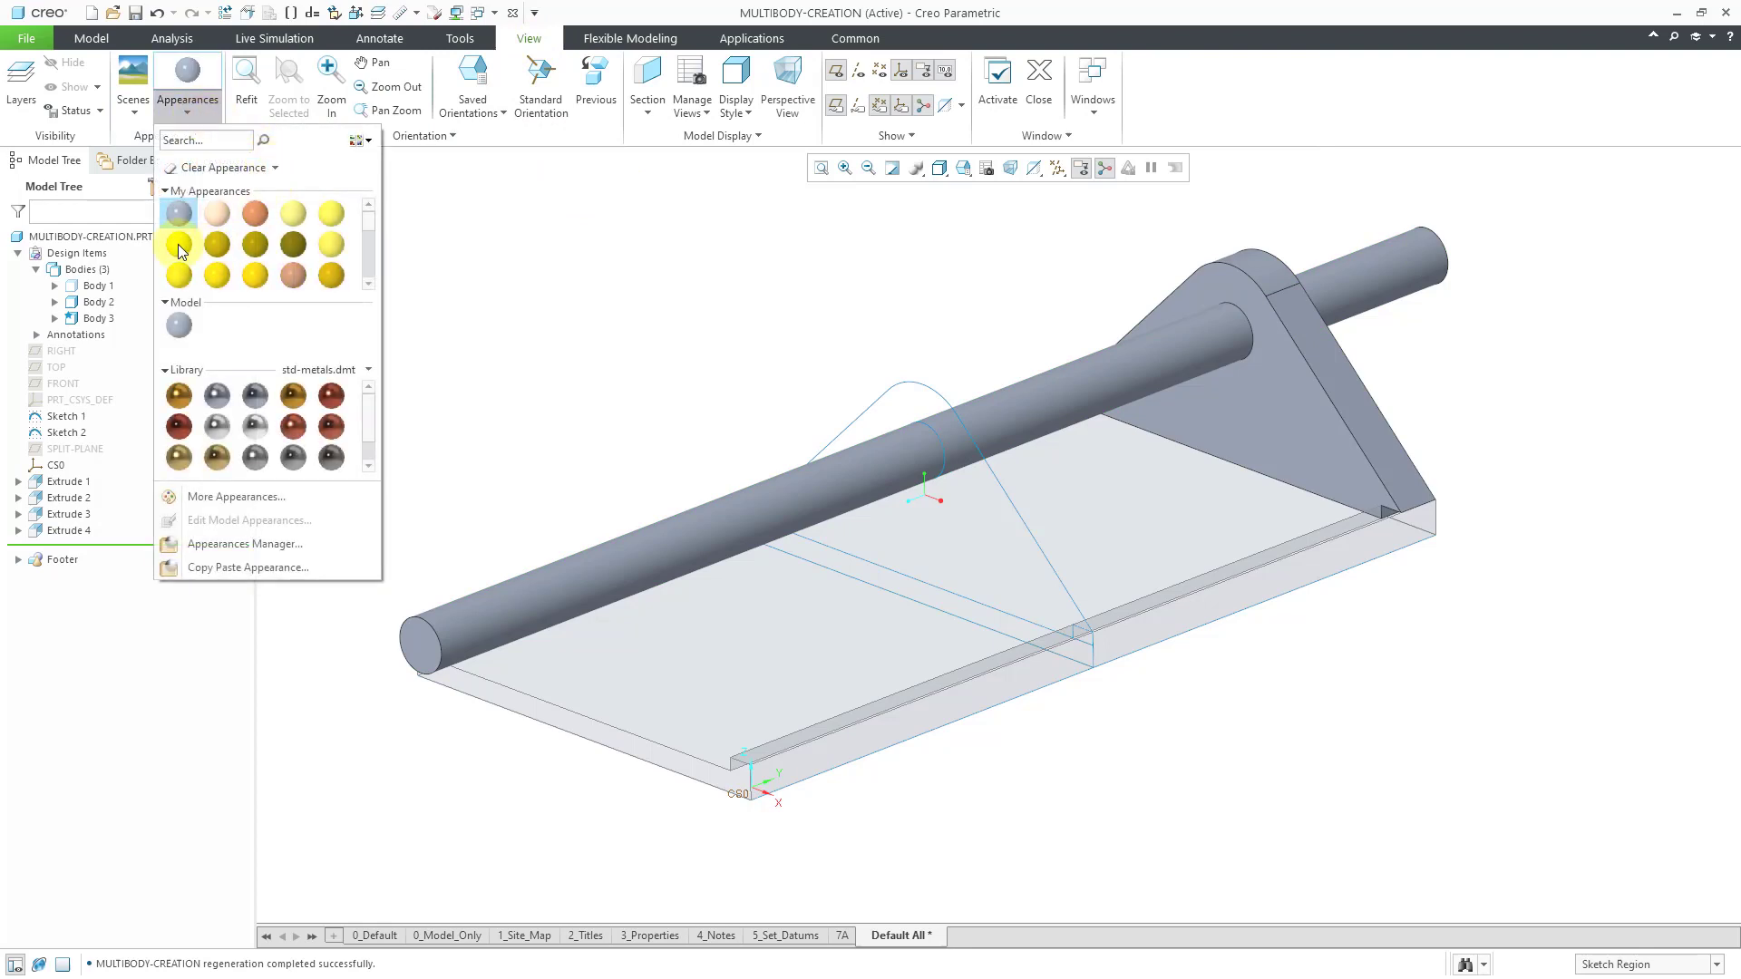
left_click(179, 249)
left_click(89, 318)
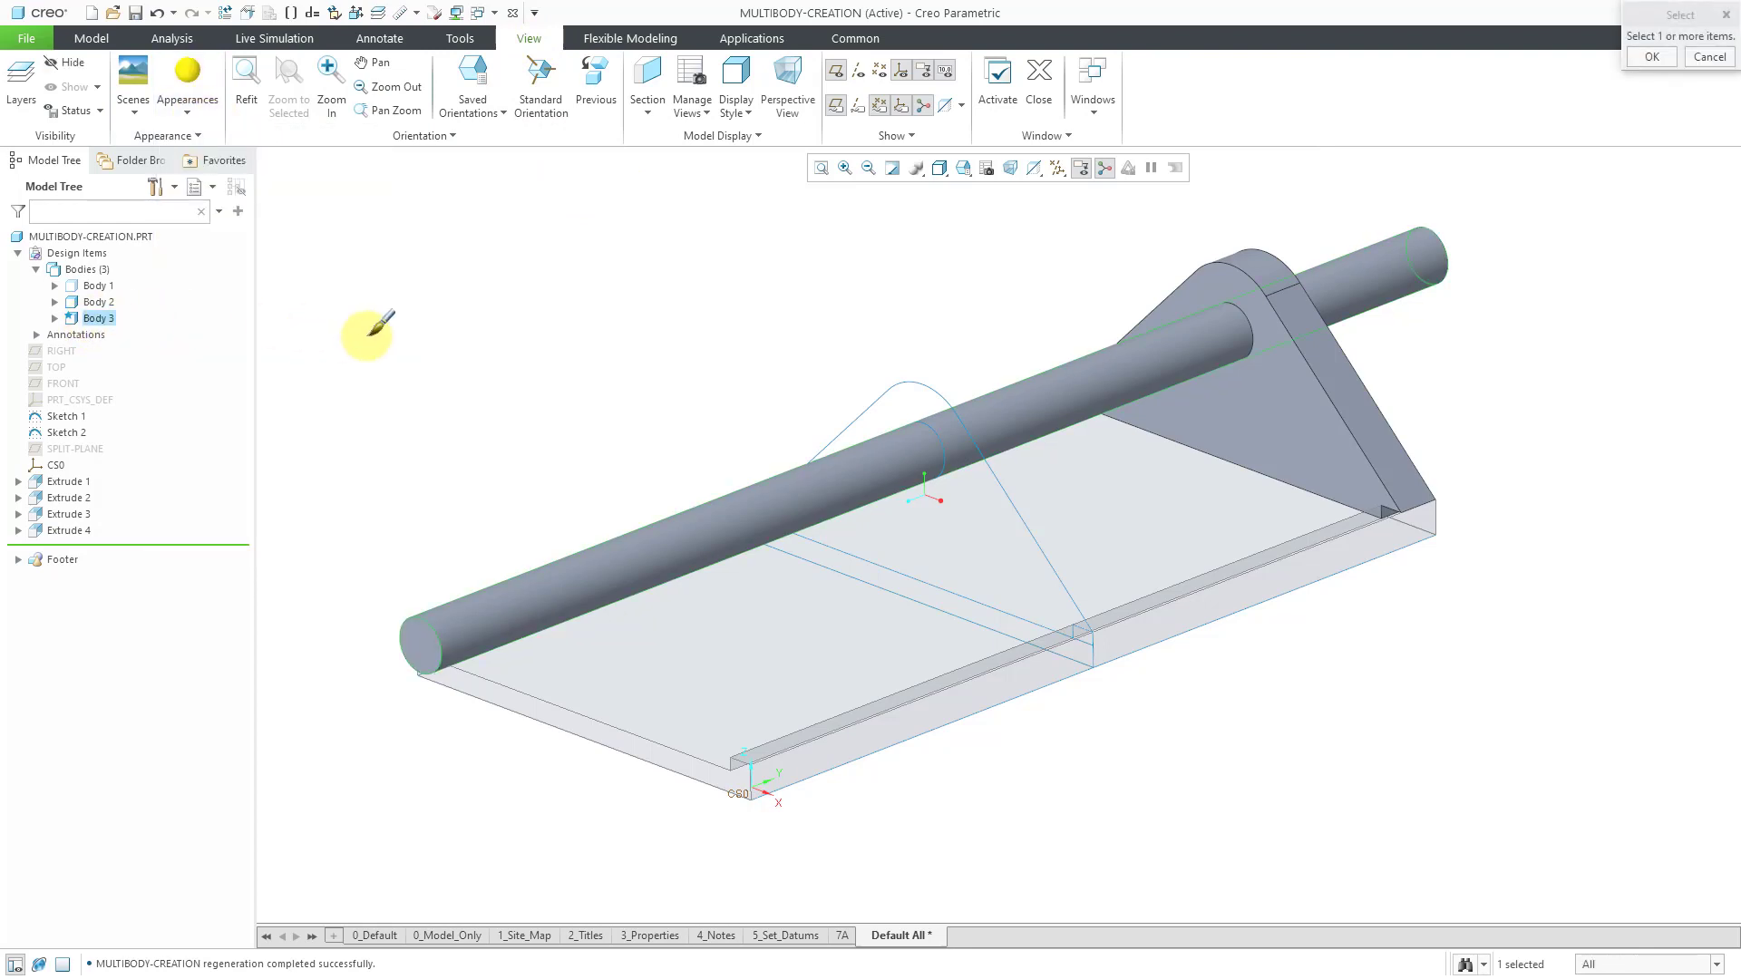
middle_click(372, 335)
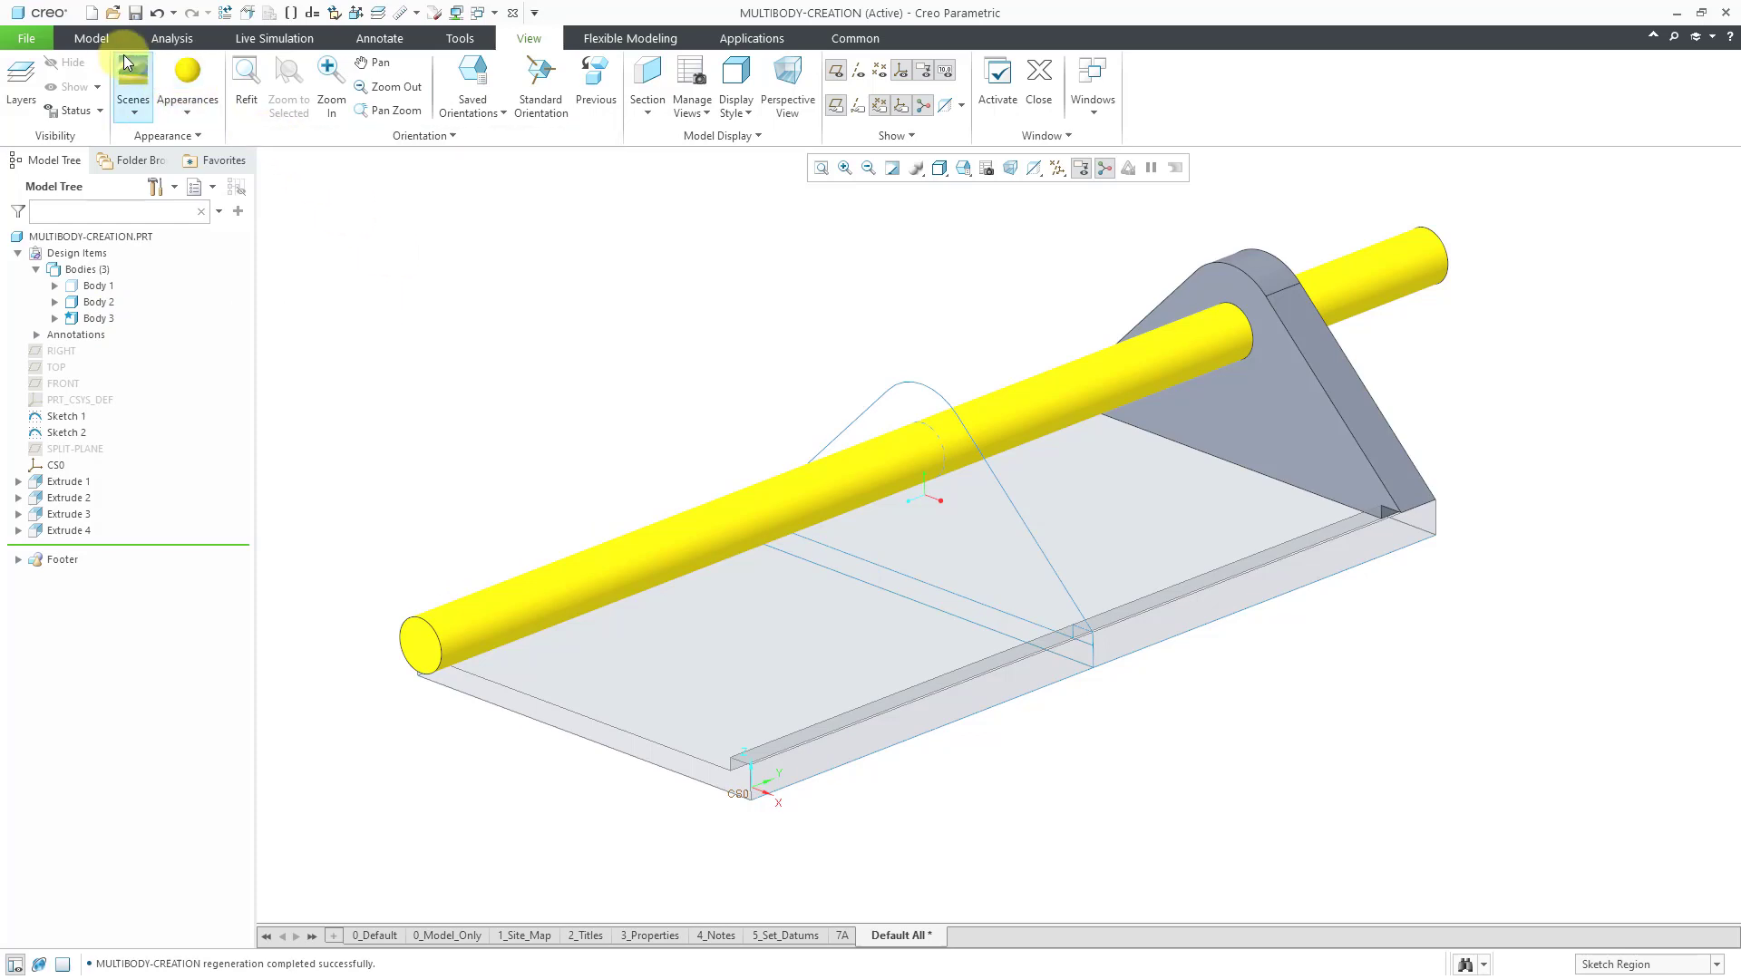
left_click(100, 38)
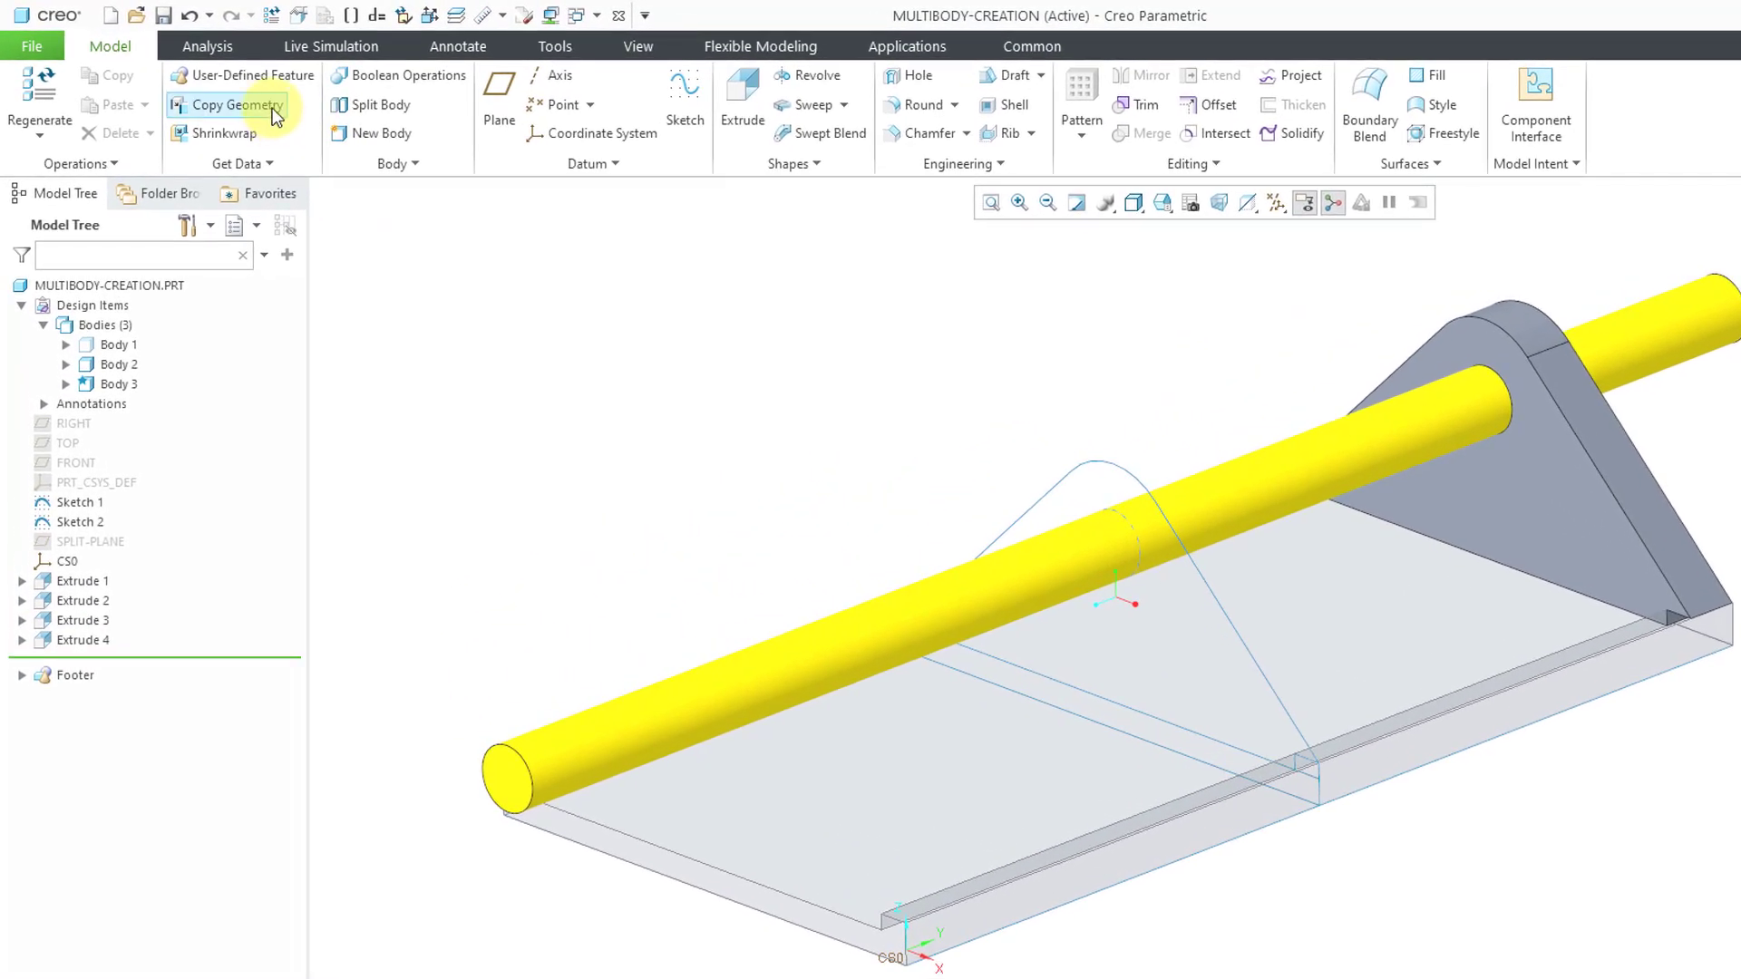
Copy Body 1 of in-session 91290A115.PRT in as Body 4, placing PRT_CSYS_DEF on CS0.
left_click(275, 113)
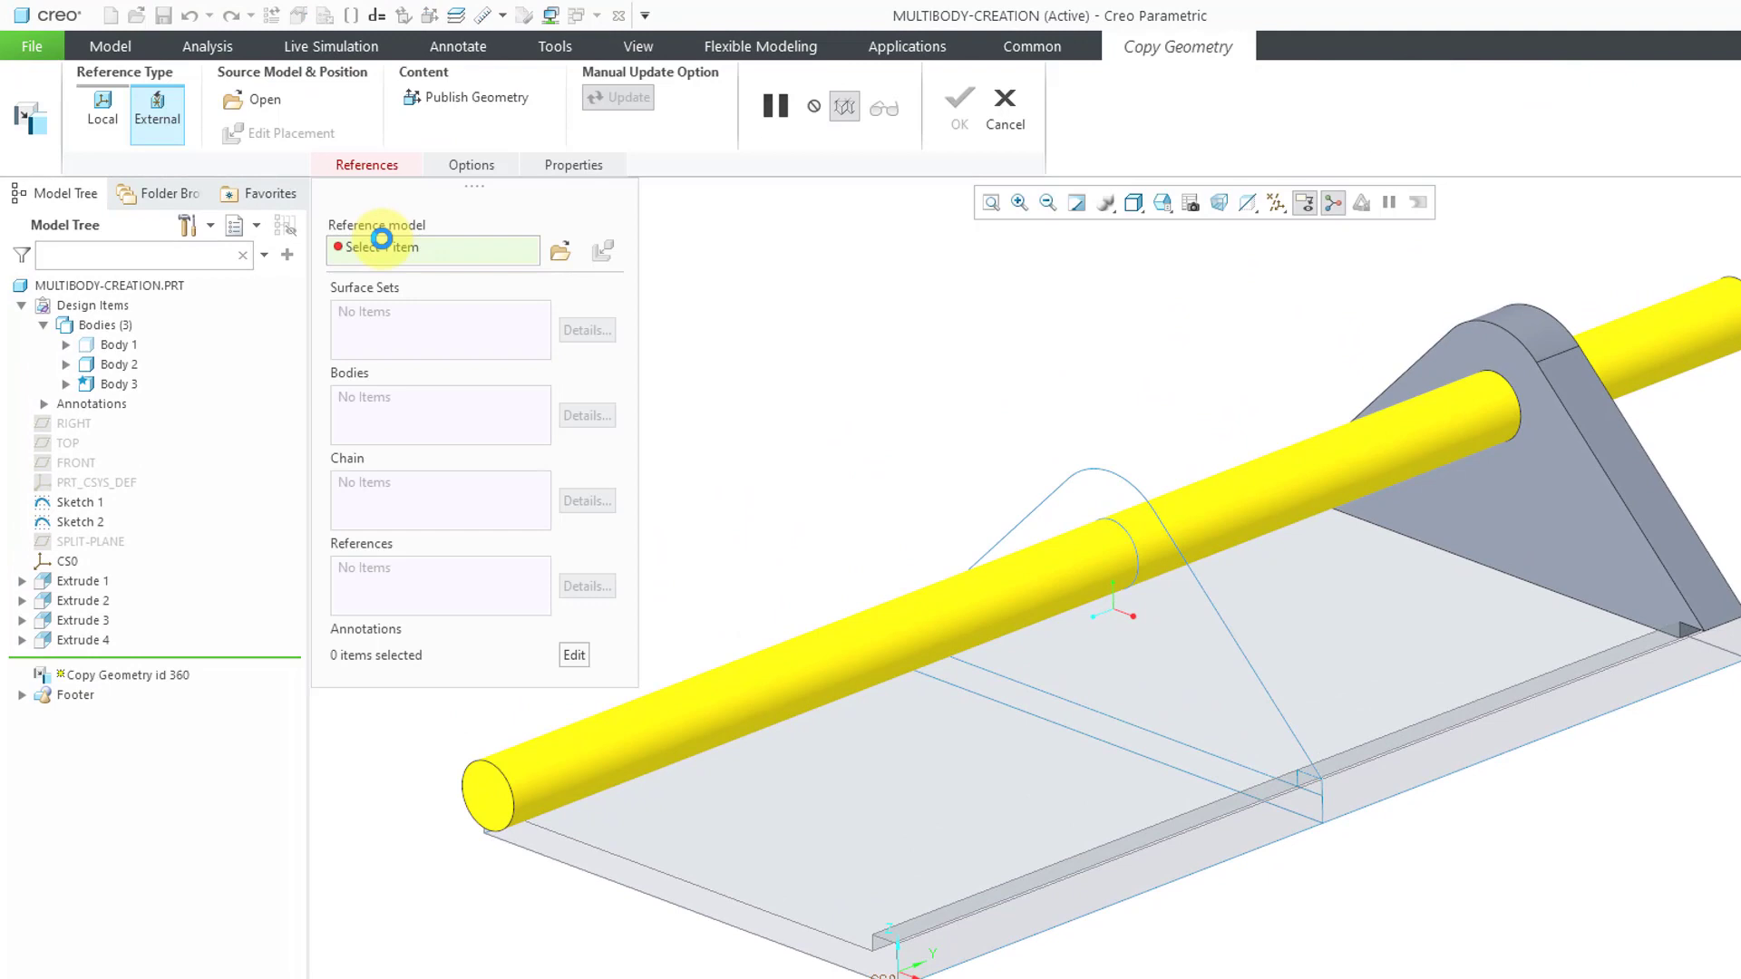
left_click(265, 102)
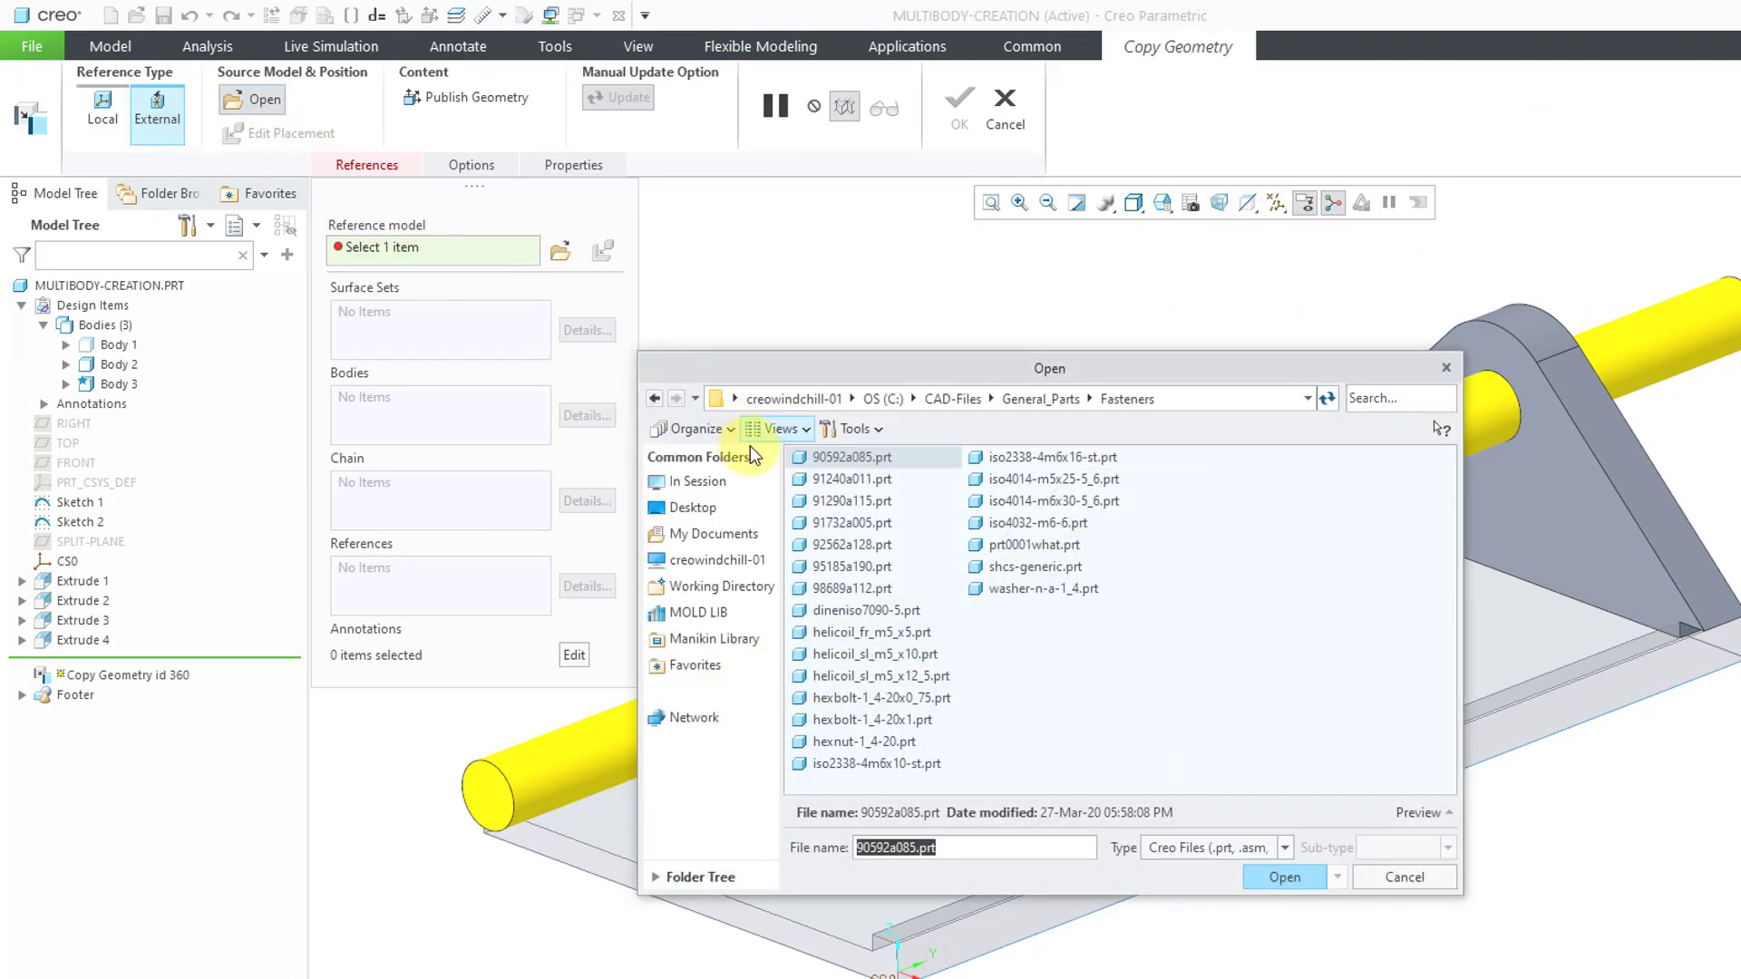
left_click(698, 481)
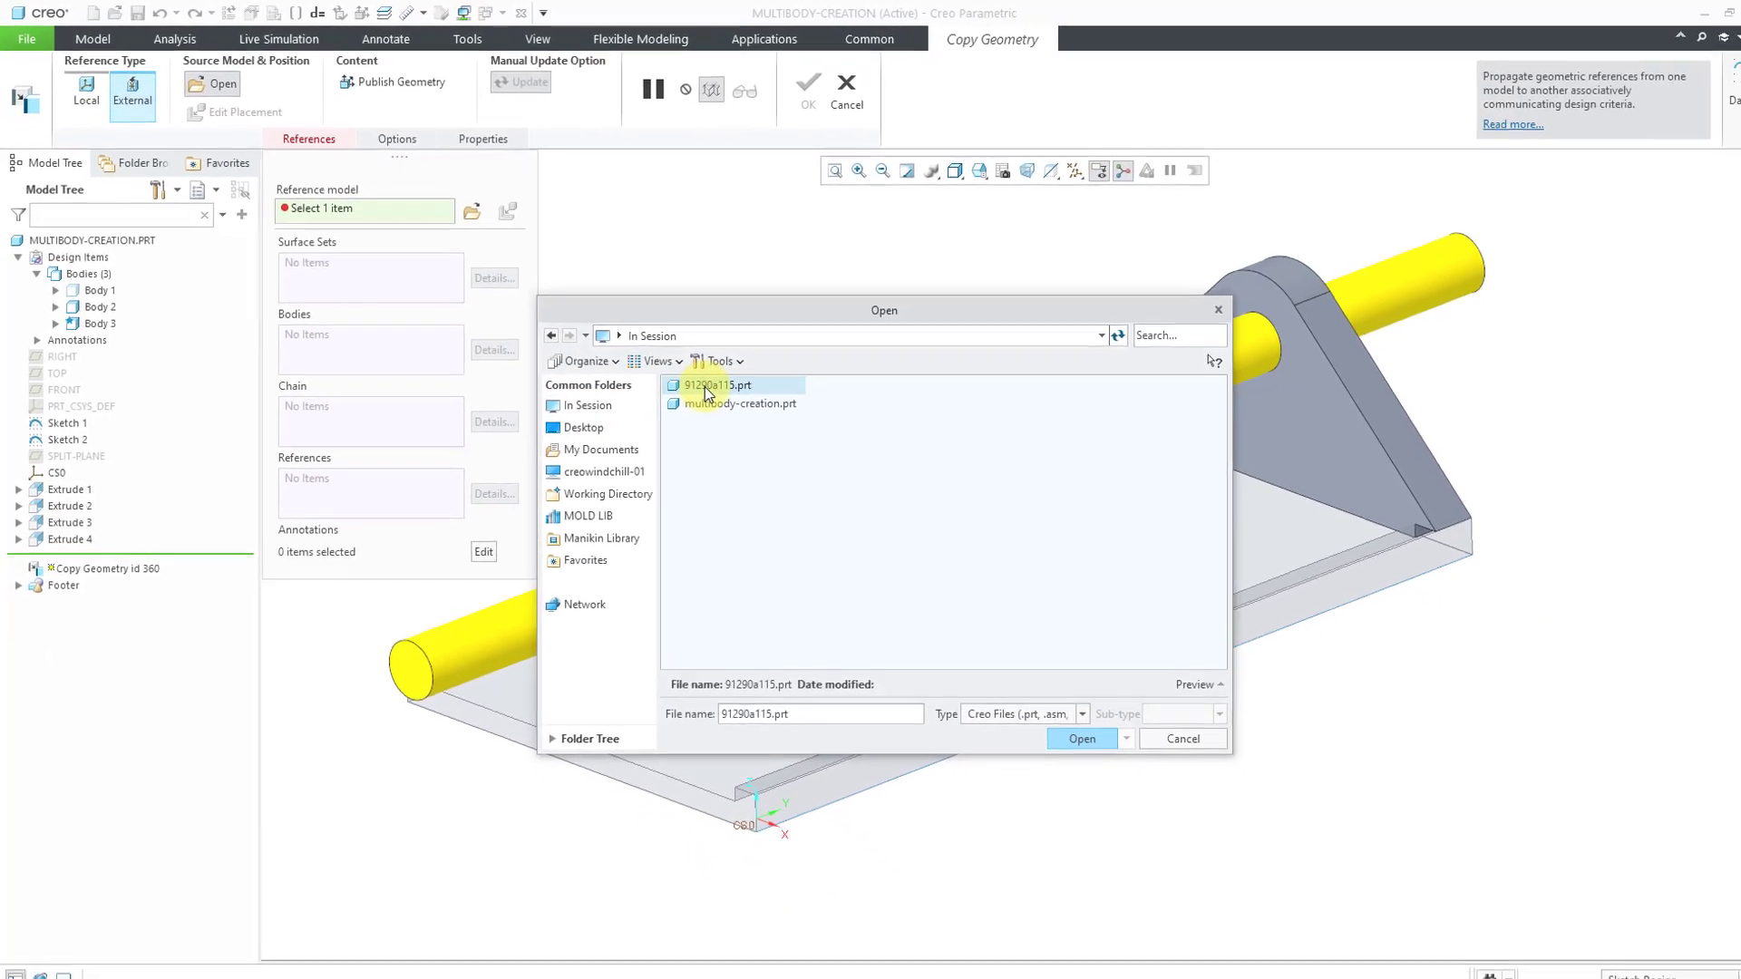
double_click(705, 387)
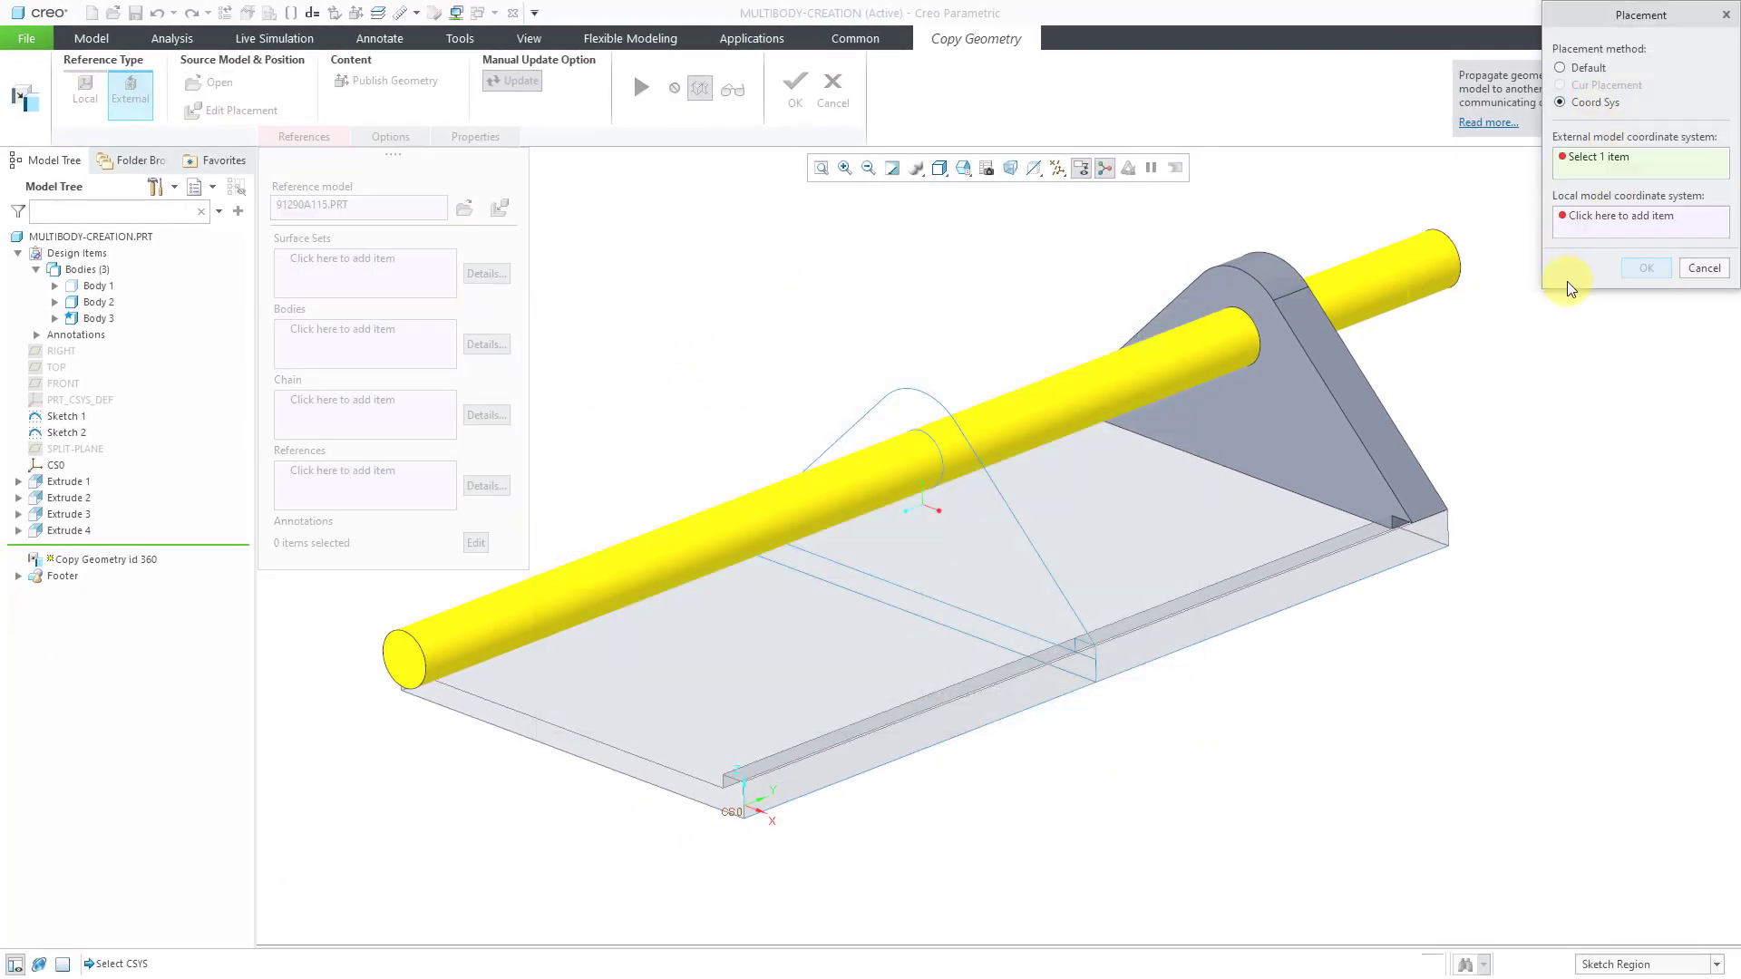
left_click(1554, 381)
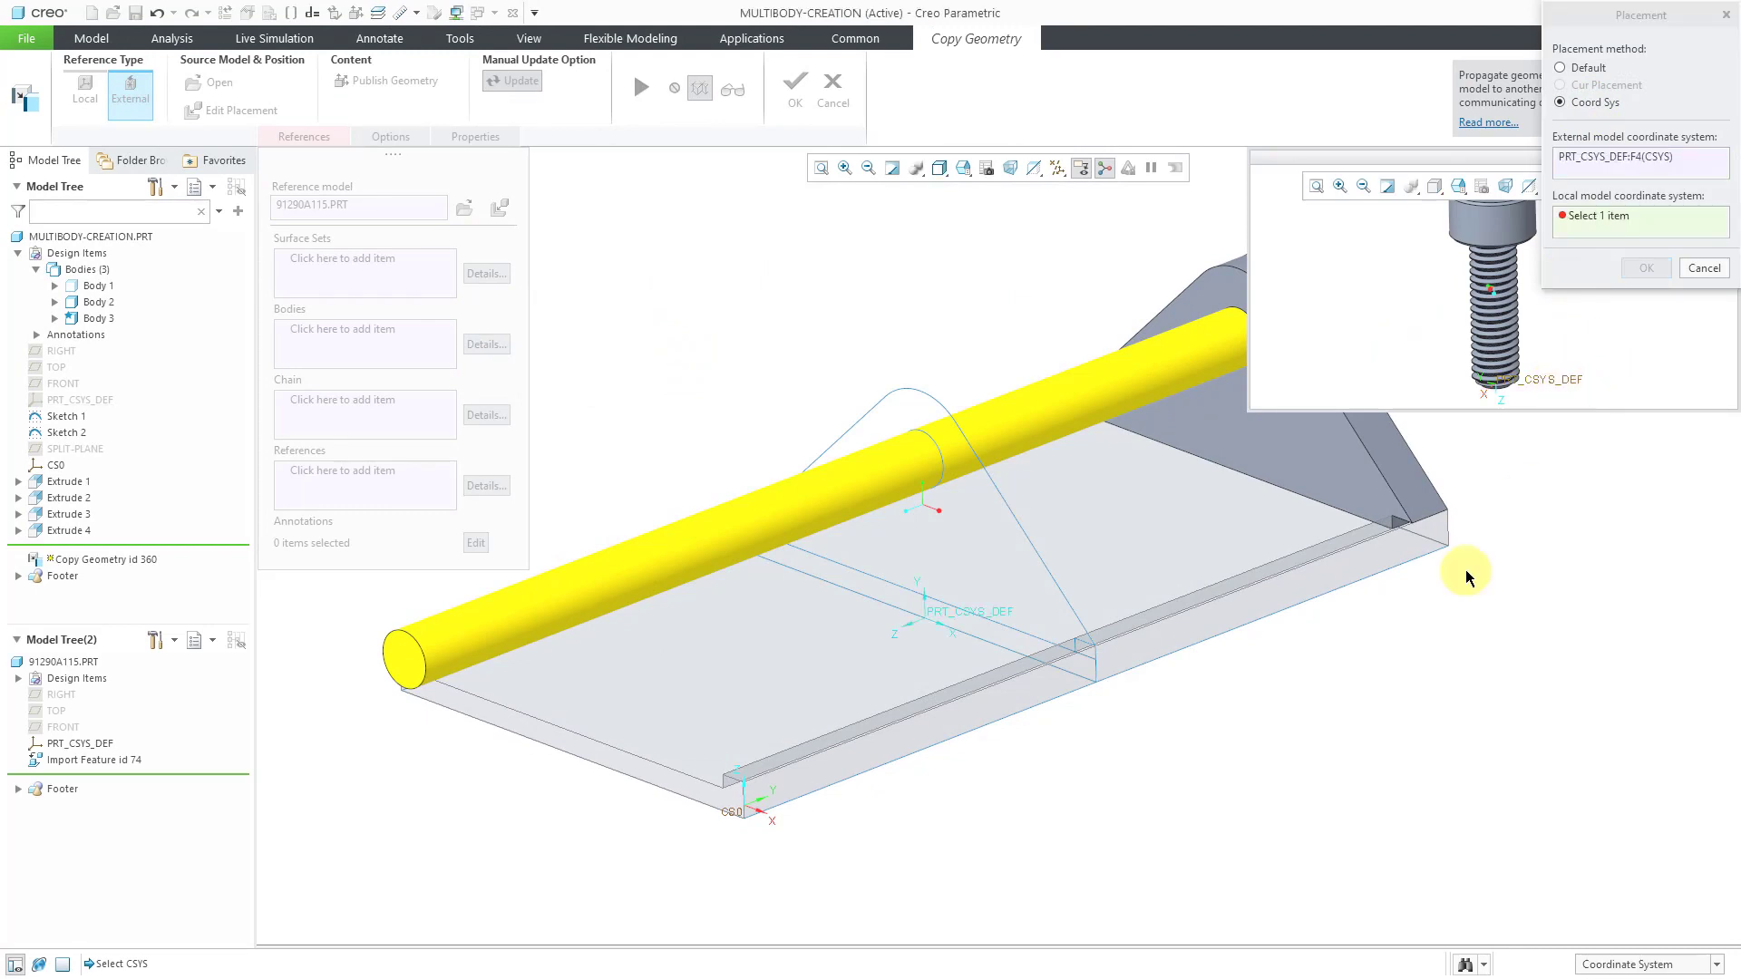
left_click(728, 817)
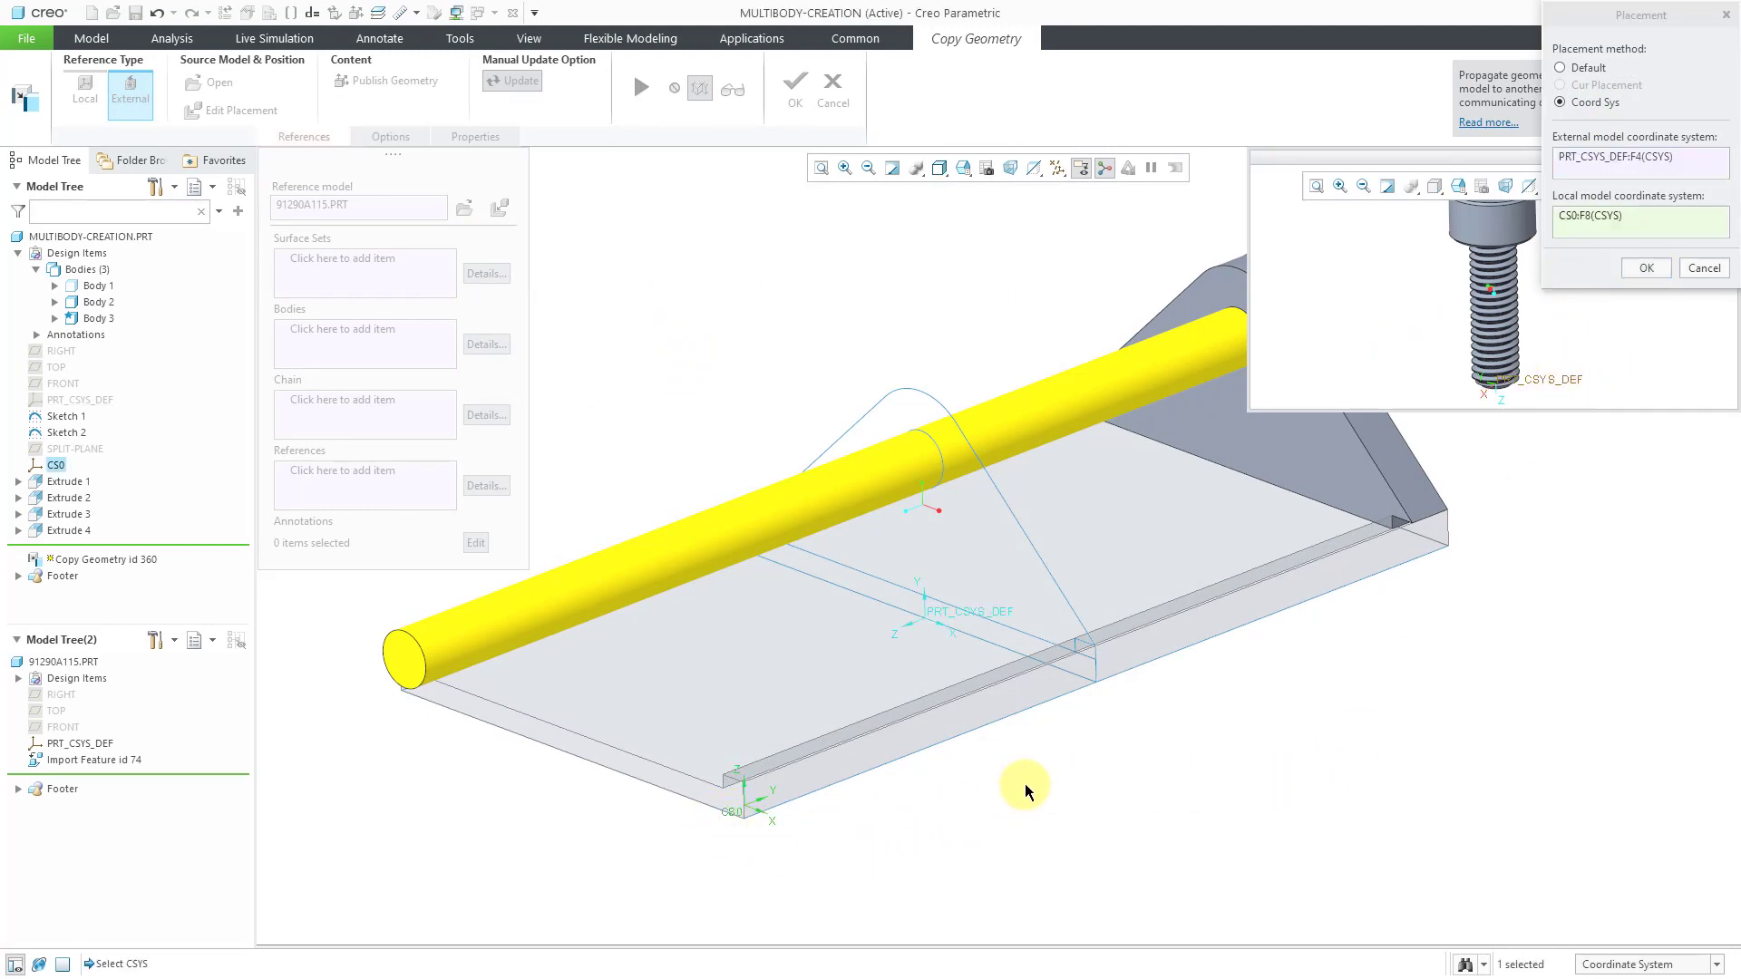
left_click(1647, 269)
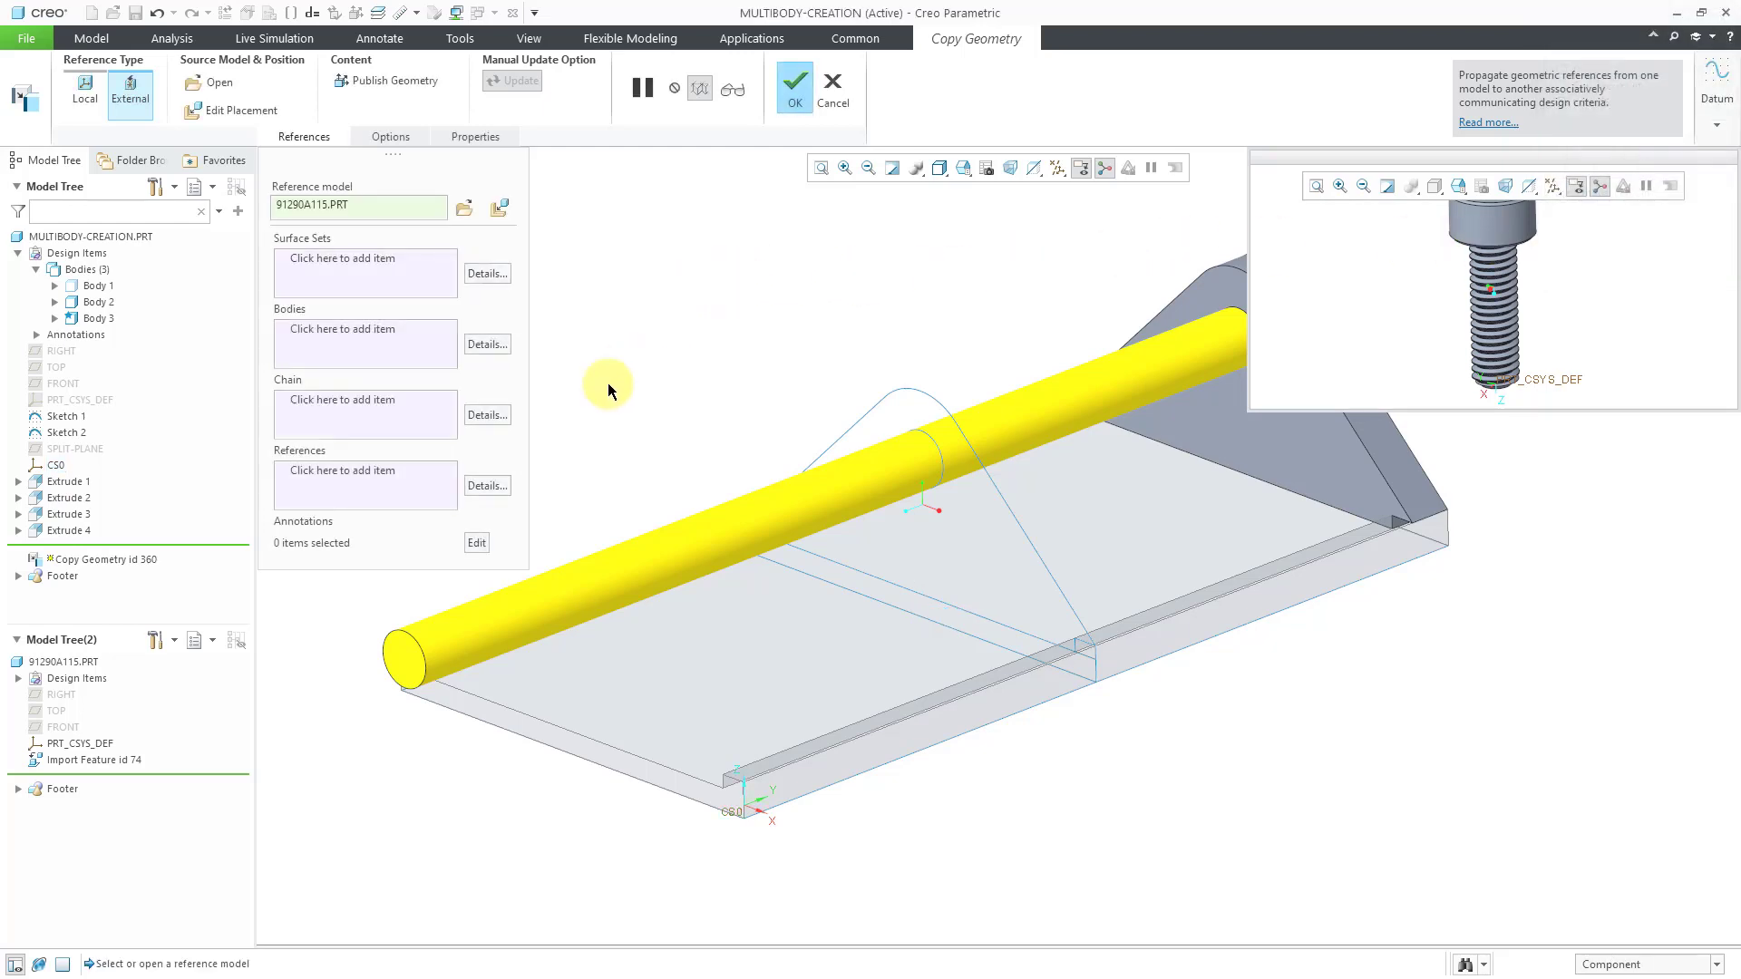
left_click(318, 334)
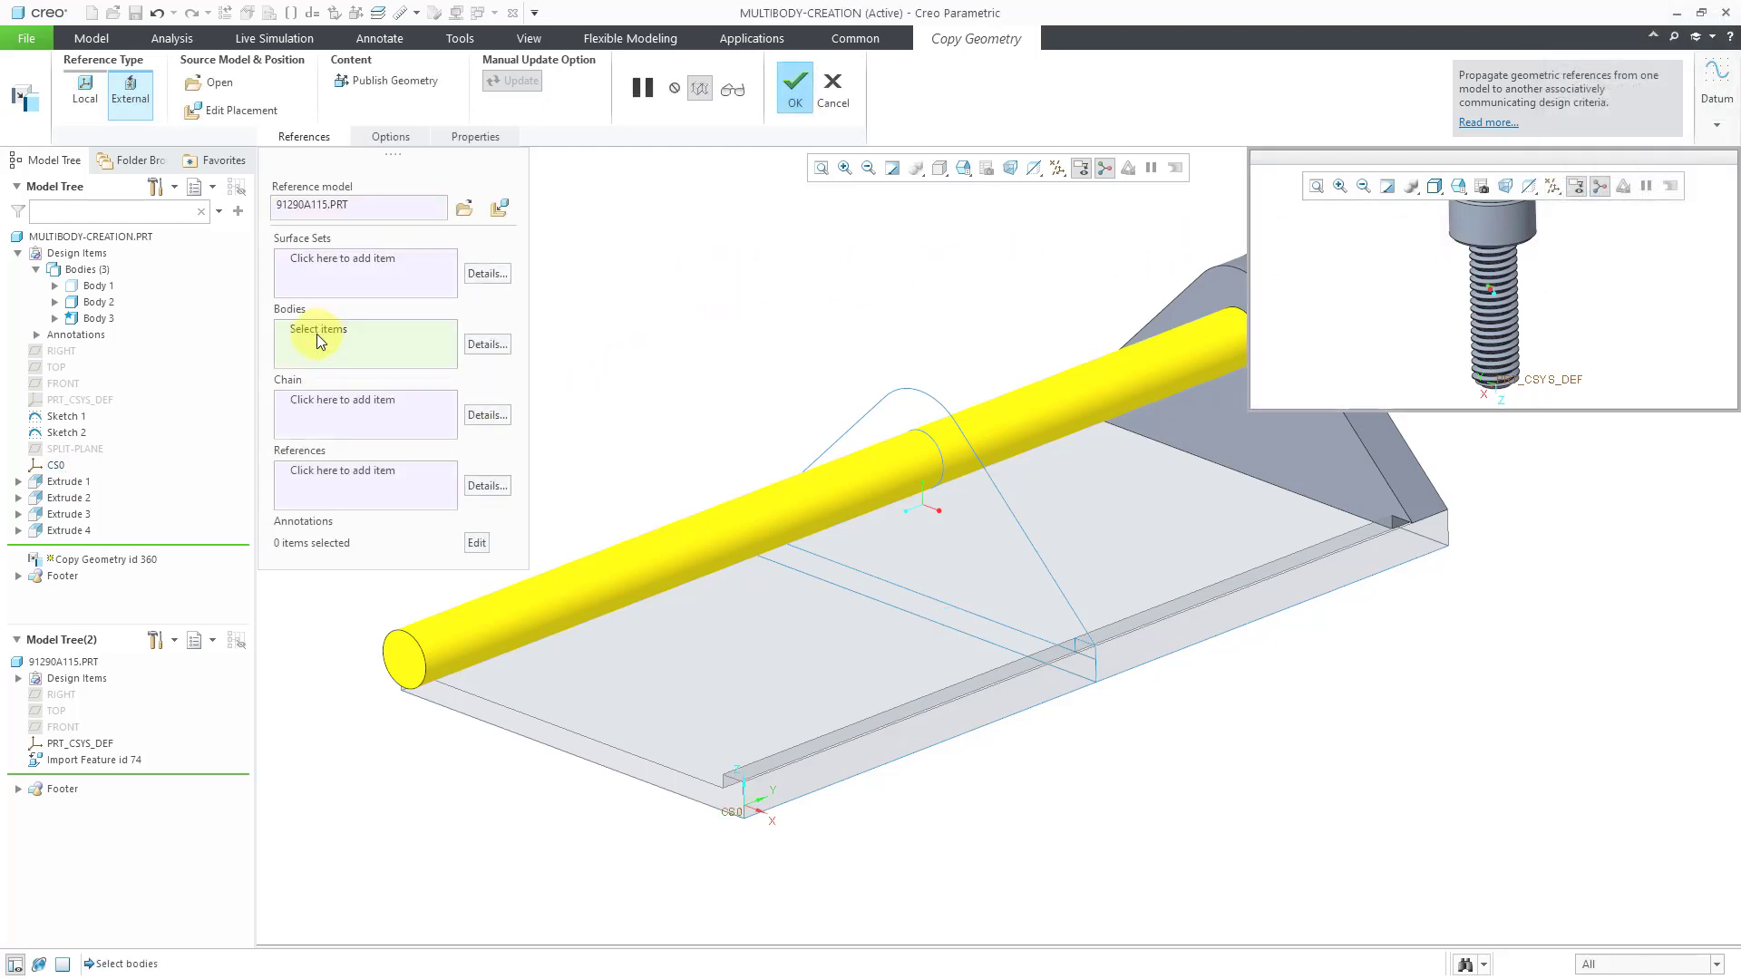
left_click(1481, 323)
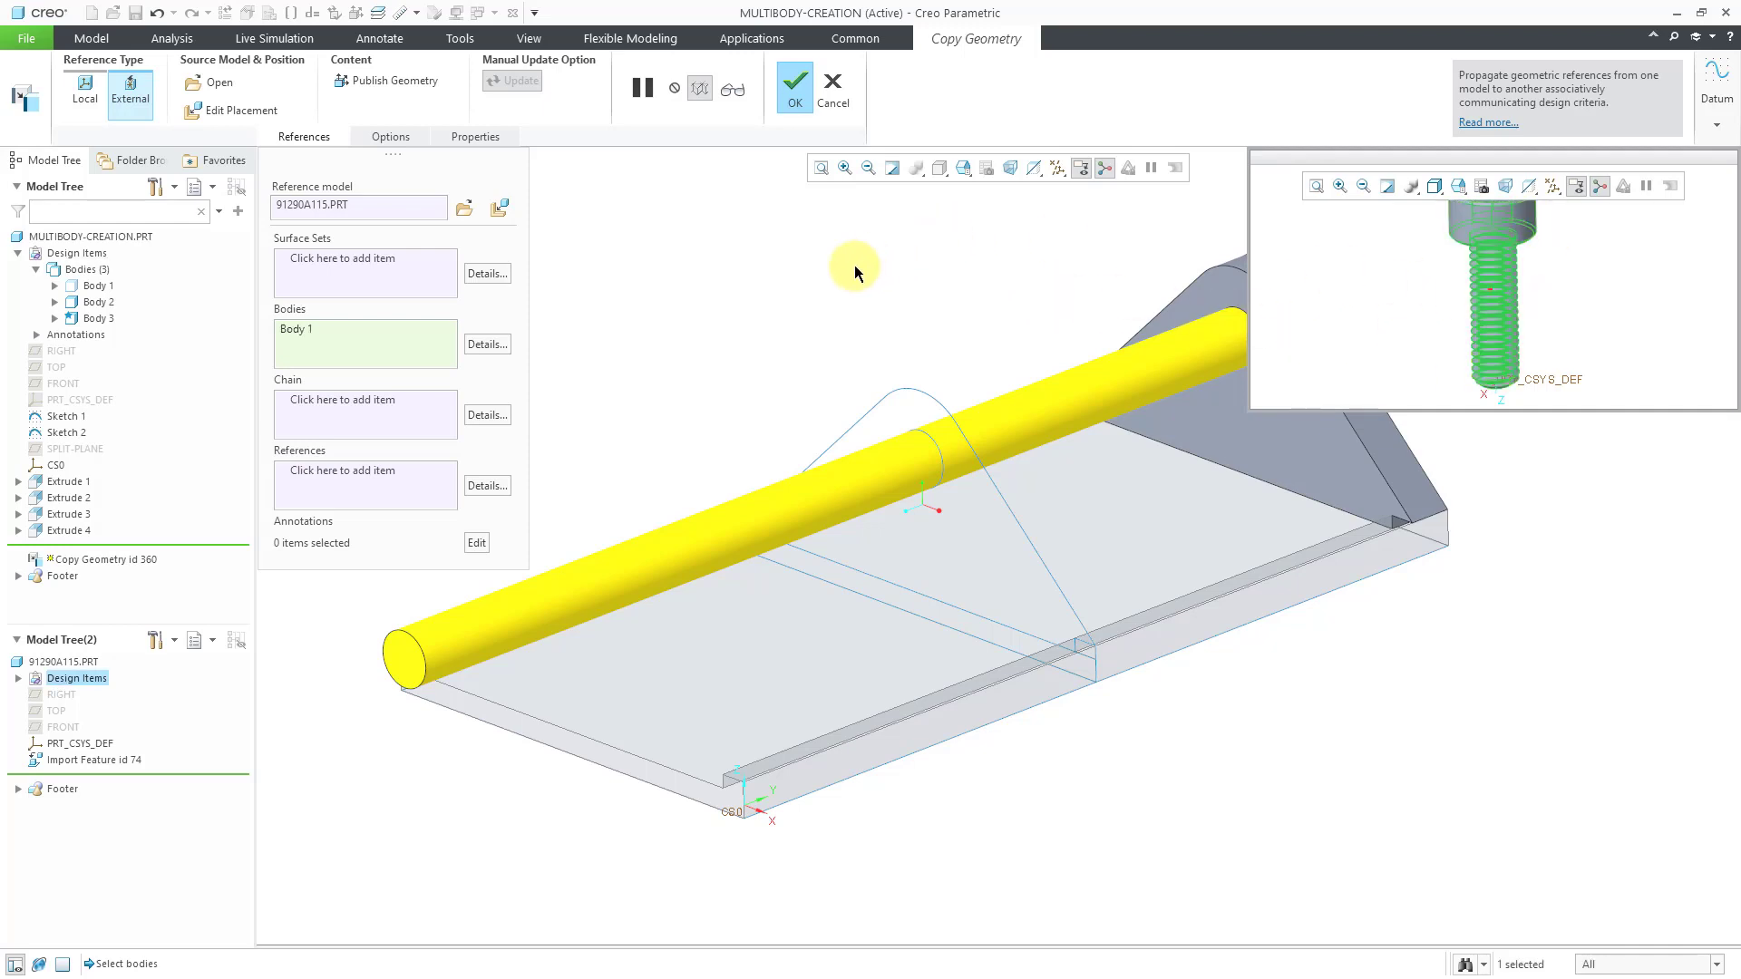
left_click(807, 98)
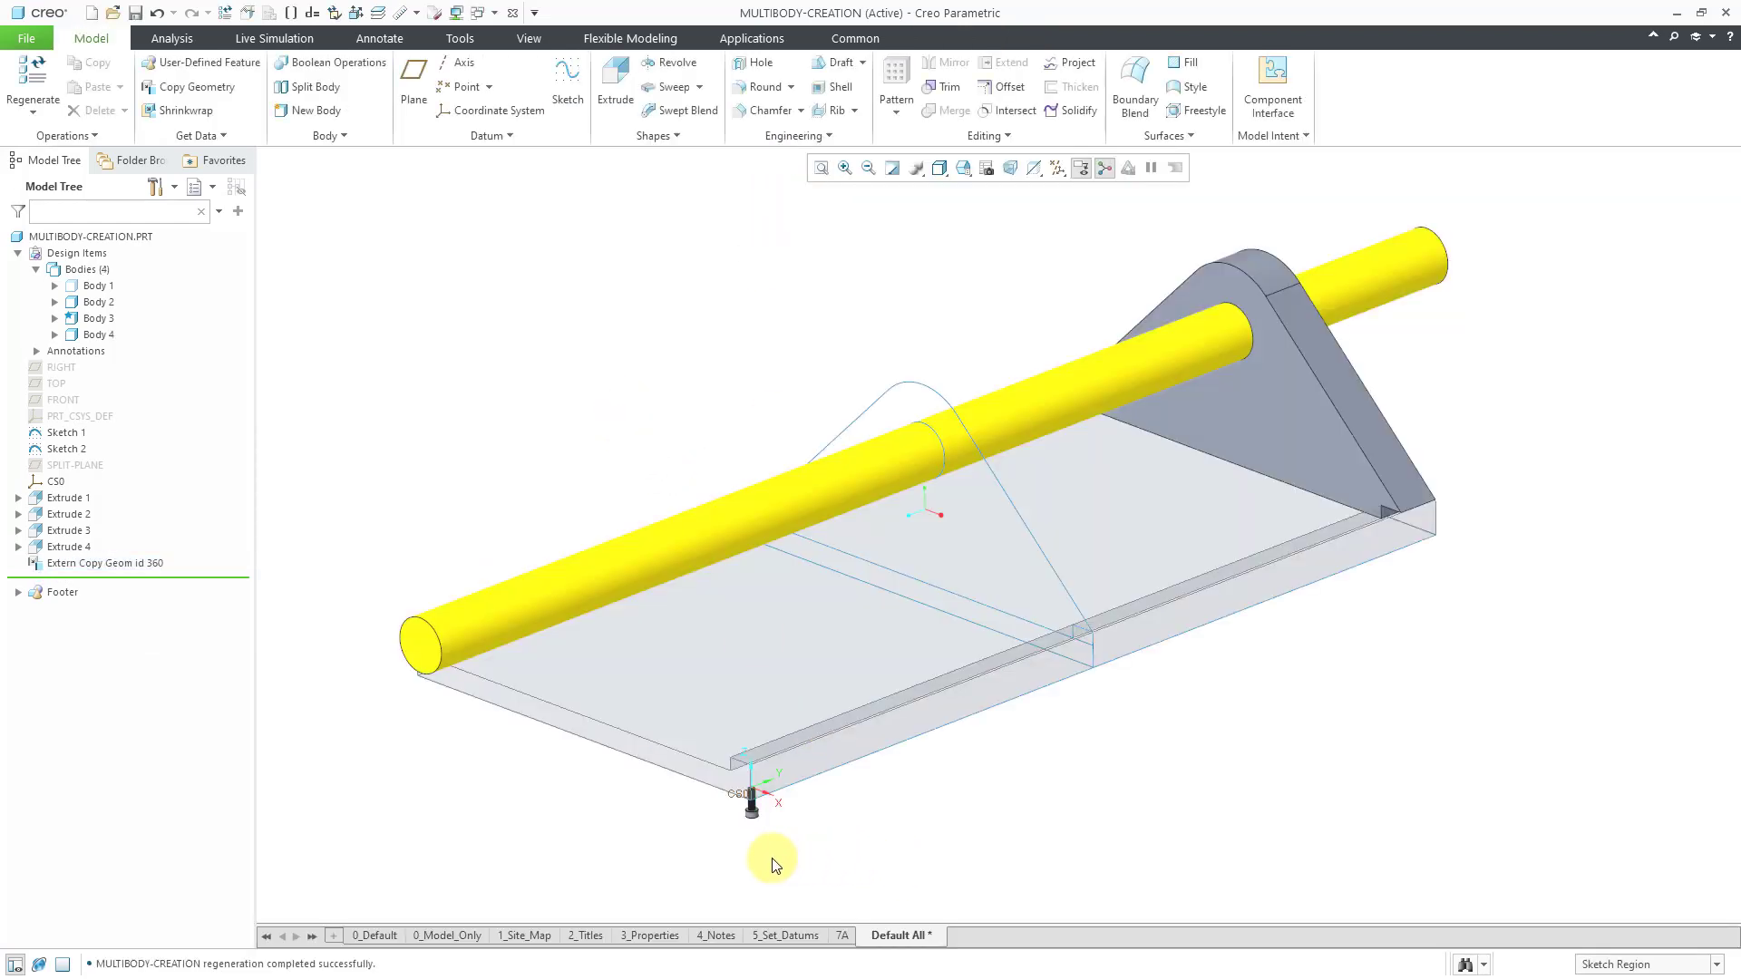
Rename the copied screw body, Body 4, to 'fastener' in the Model Tree.
middle_click_drag(772, 858, 776, 904, "shift")
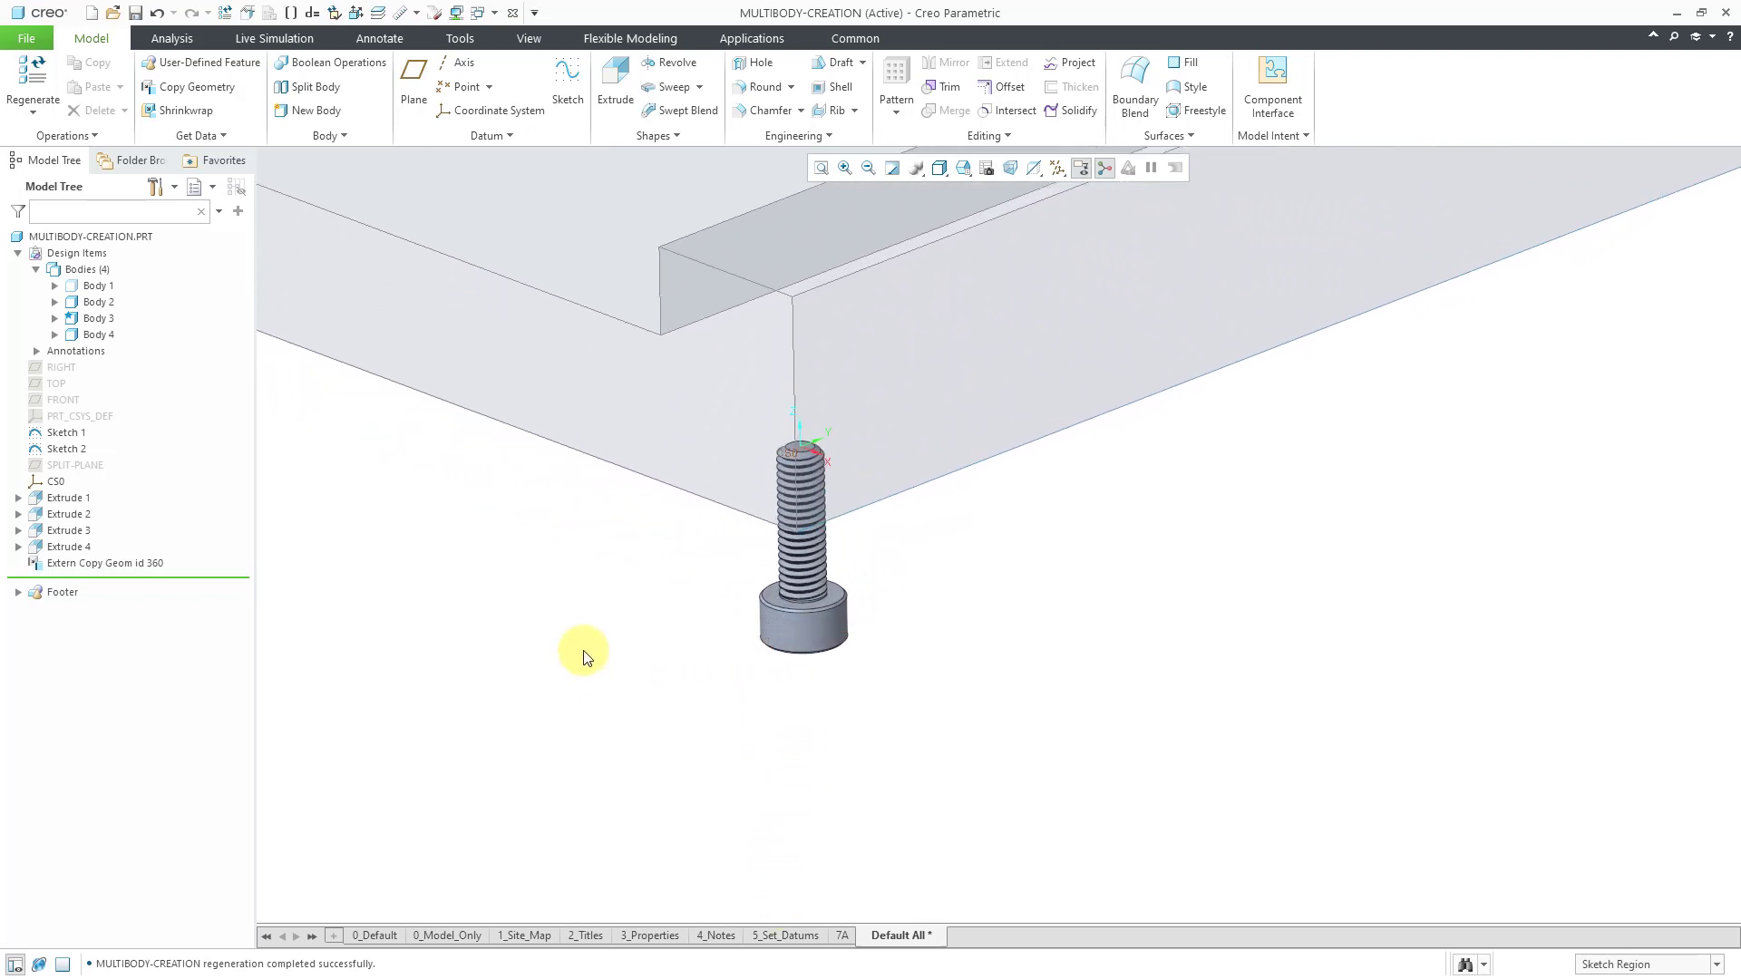
left_click(98, 335)
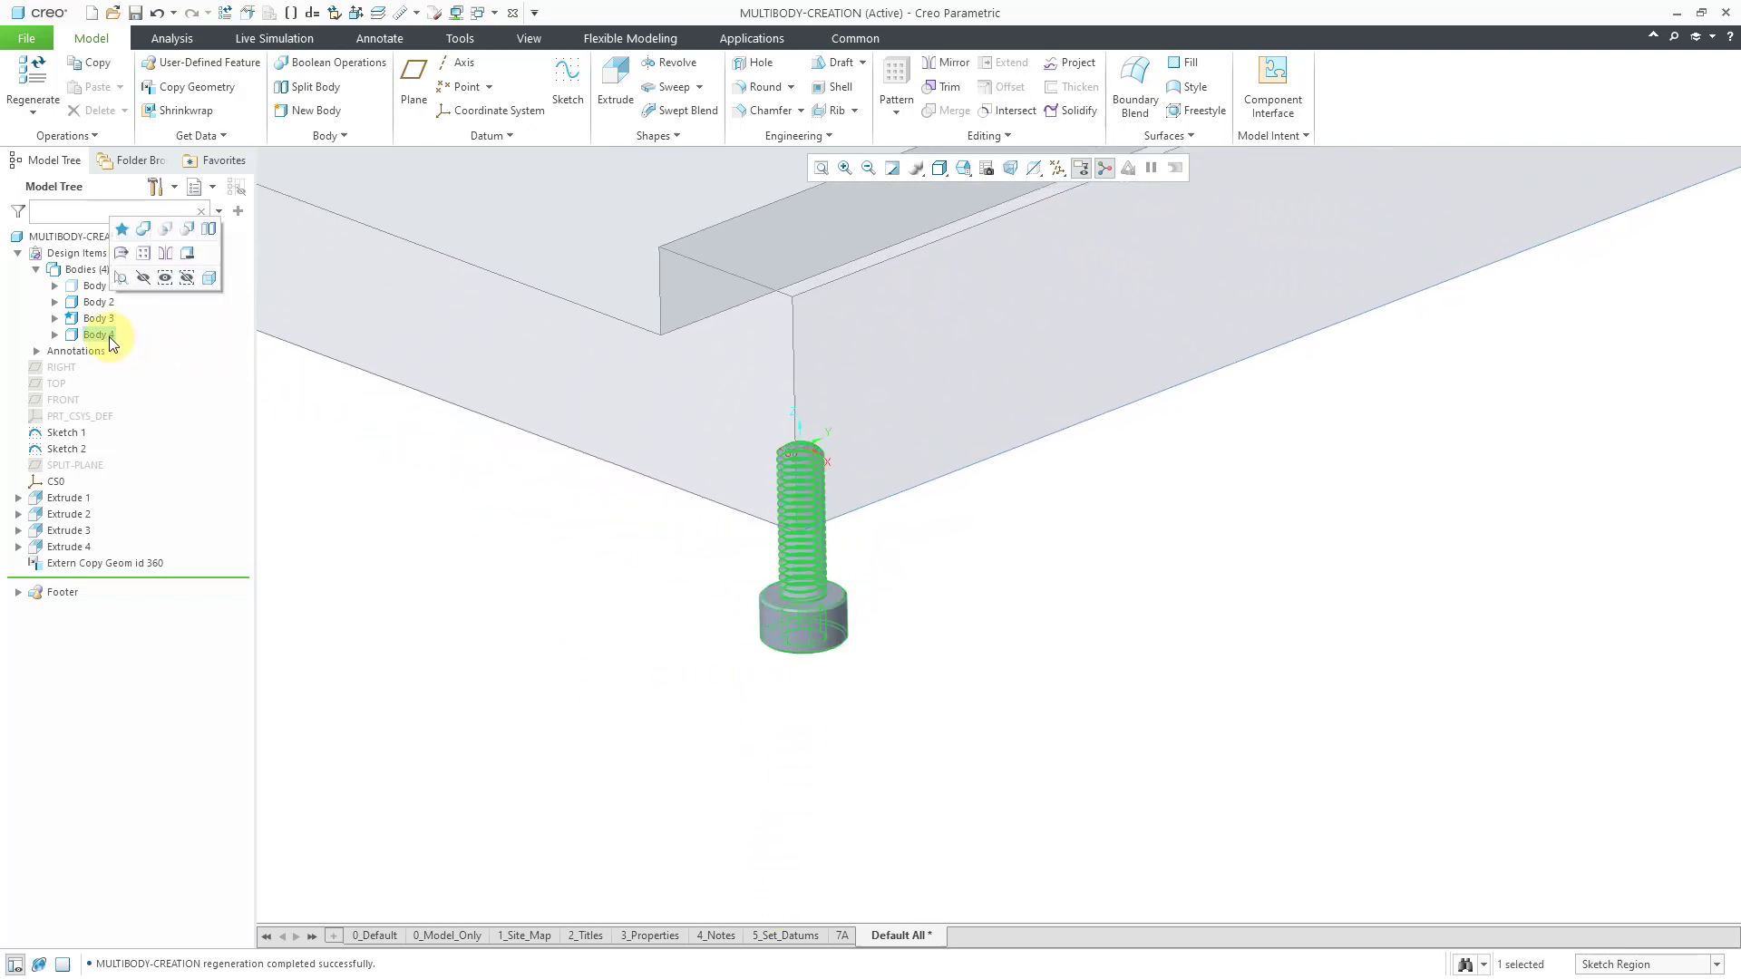
left_click(284, 414)
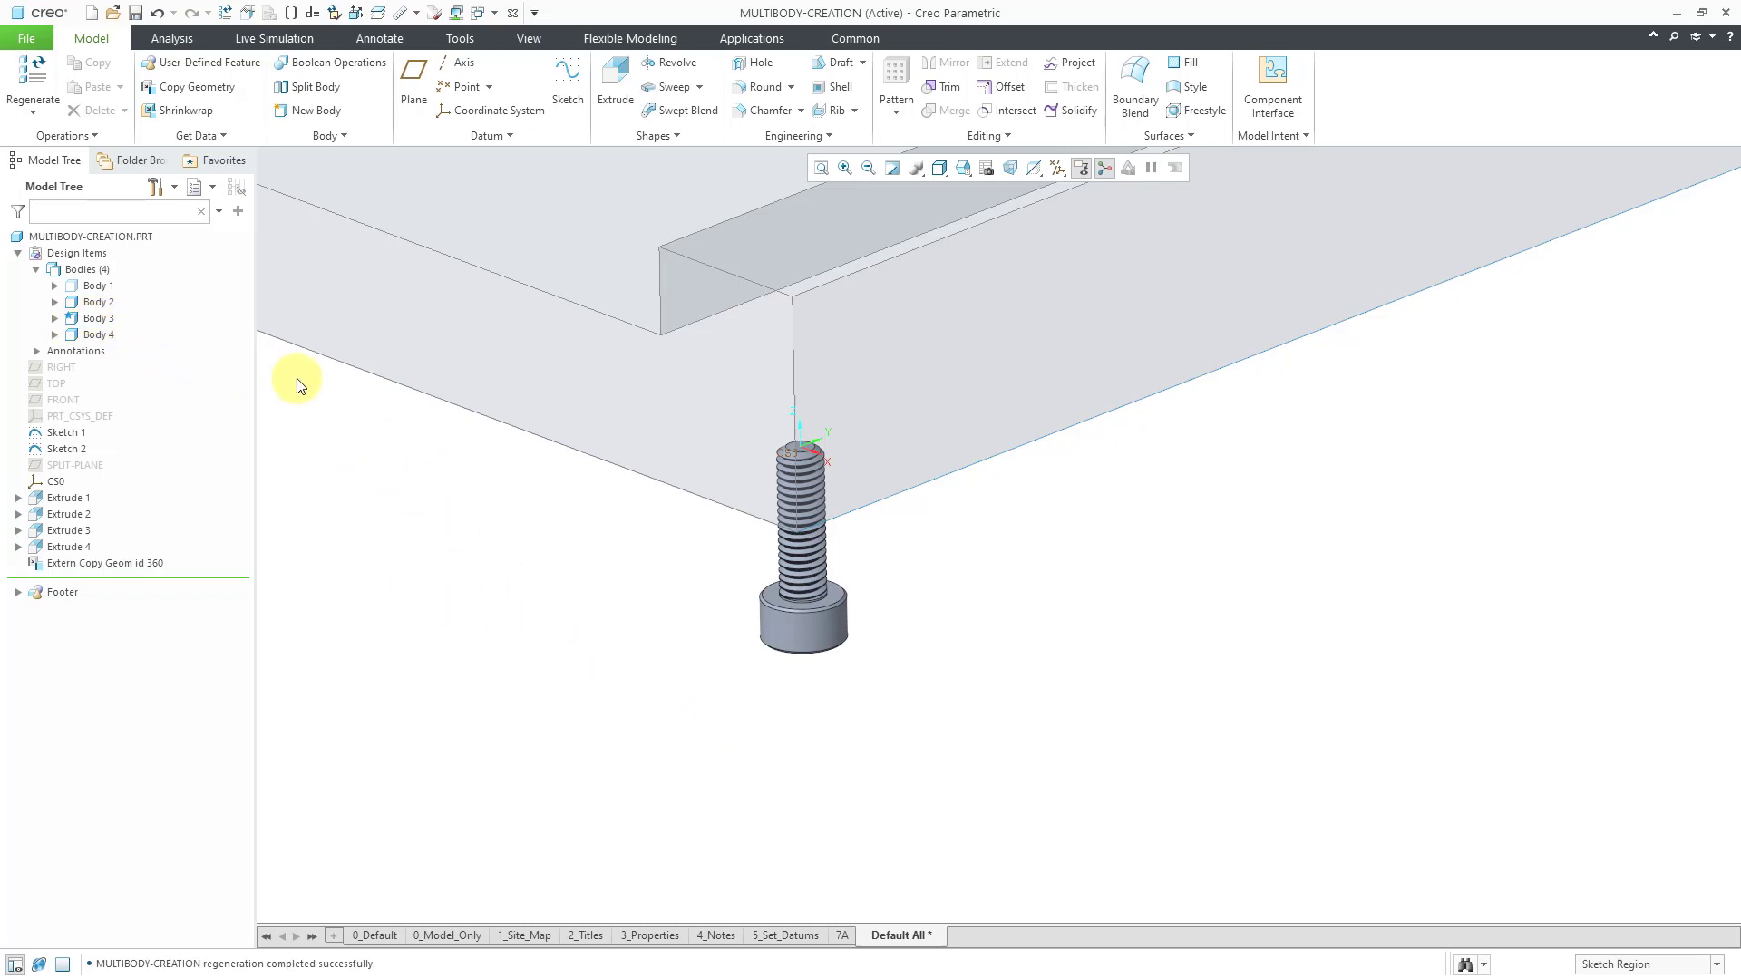
left_click(96, 335)
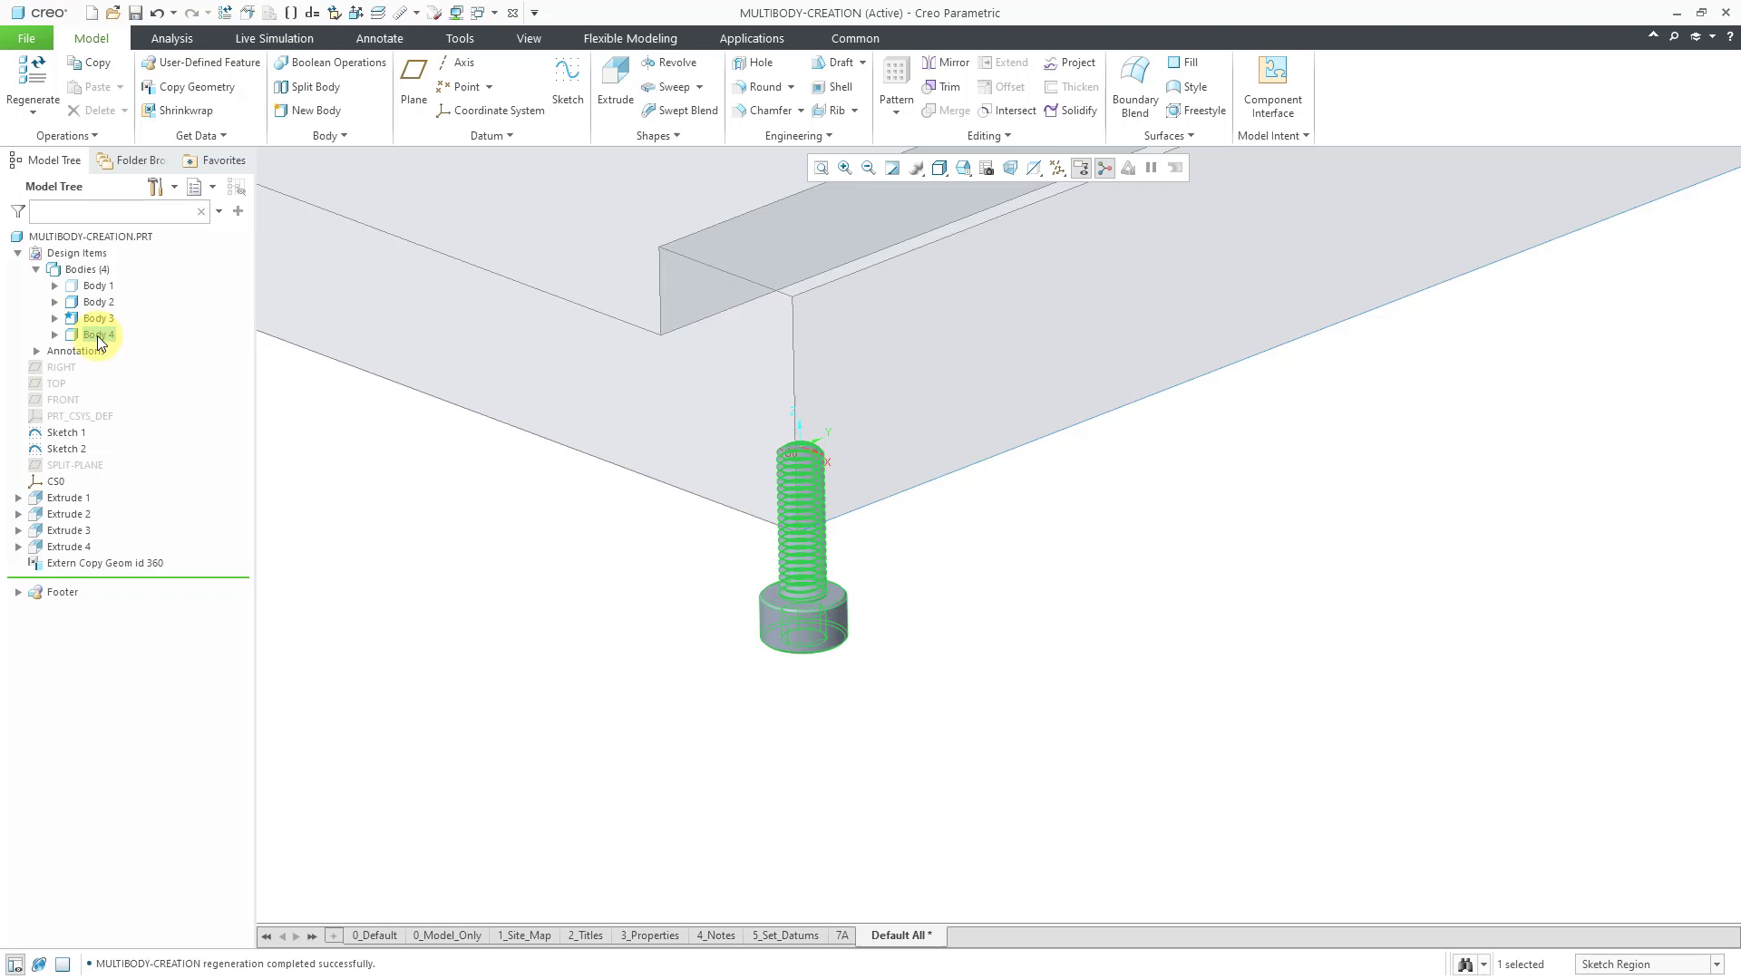
right_click(98, 336)
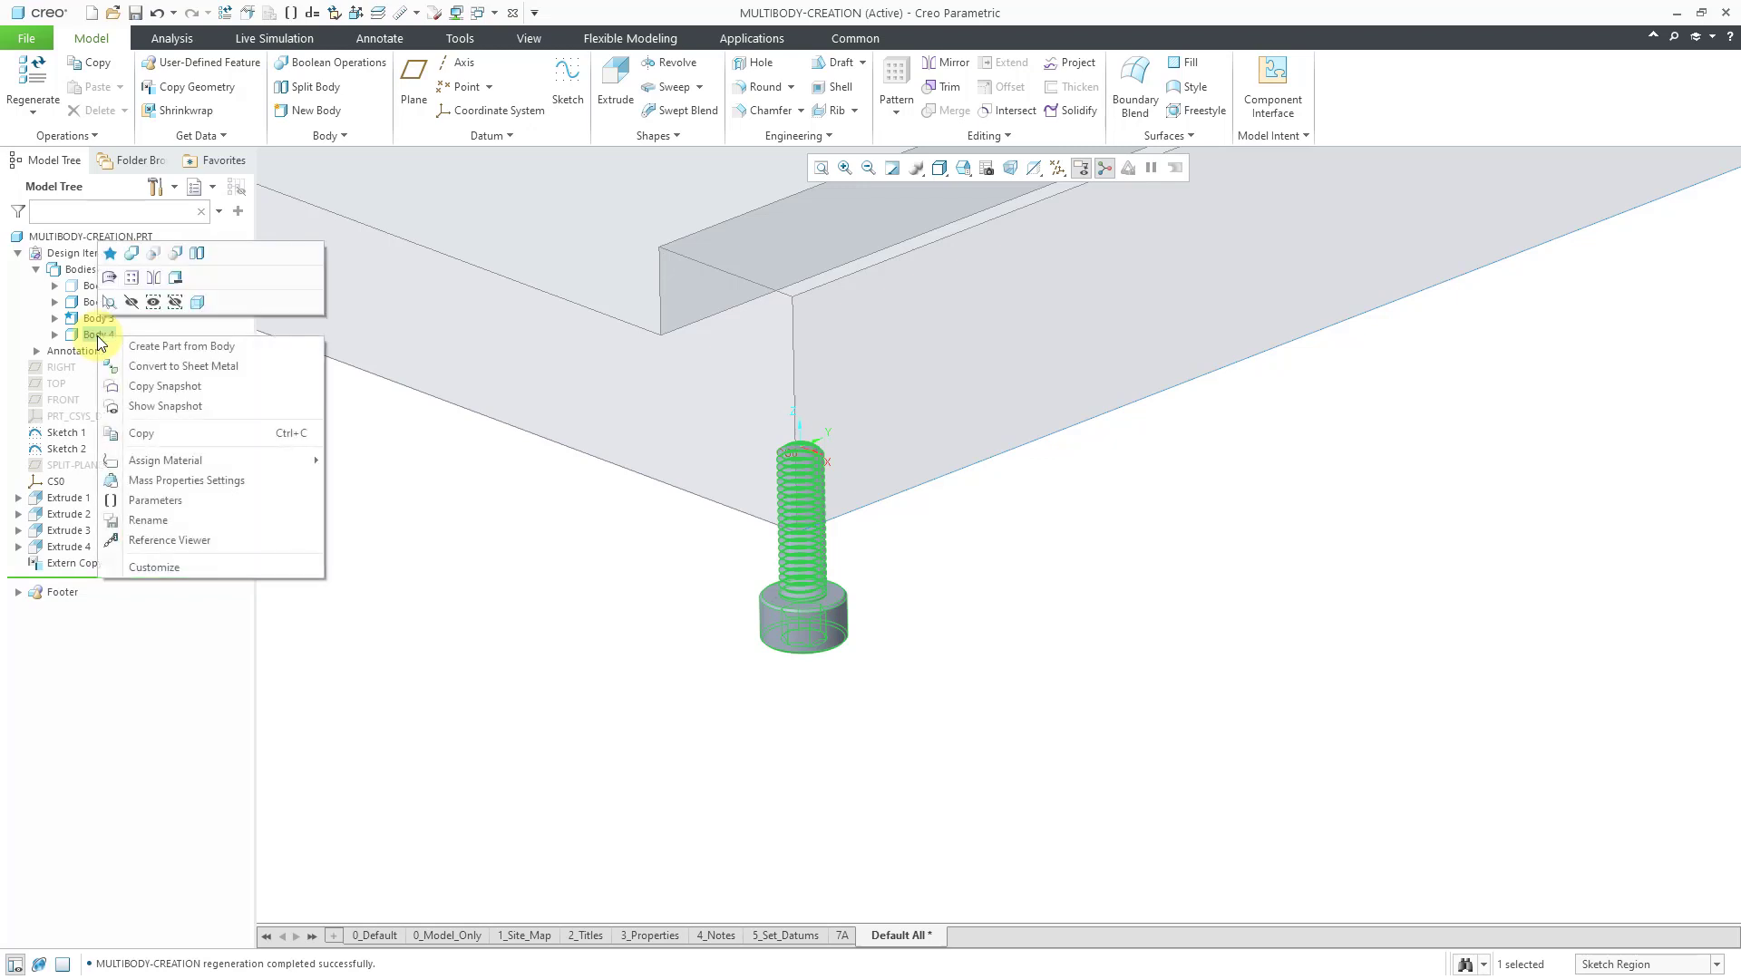
left_click(181, 523)
type("faste")
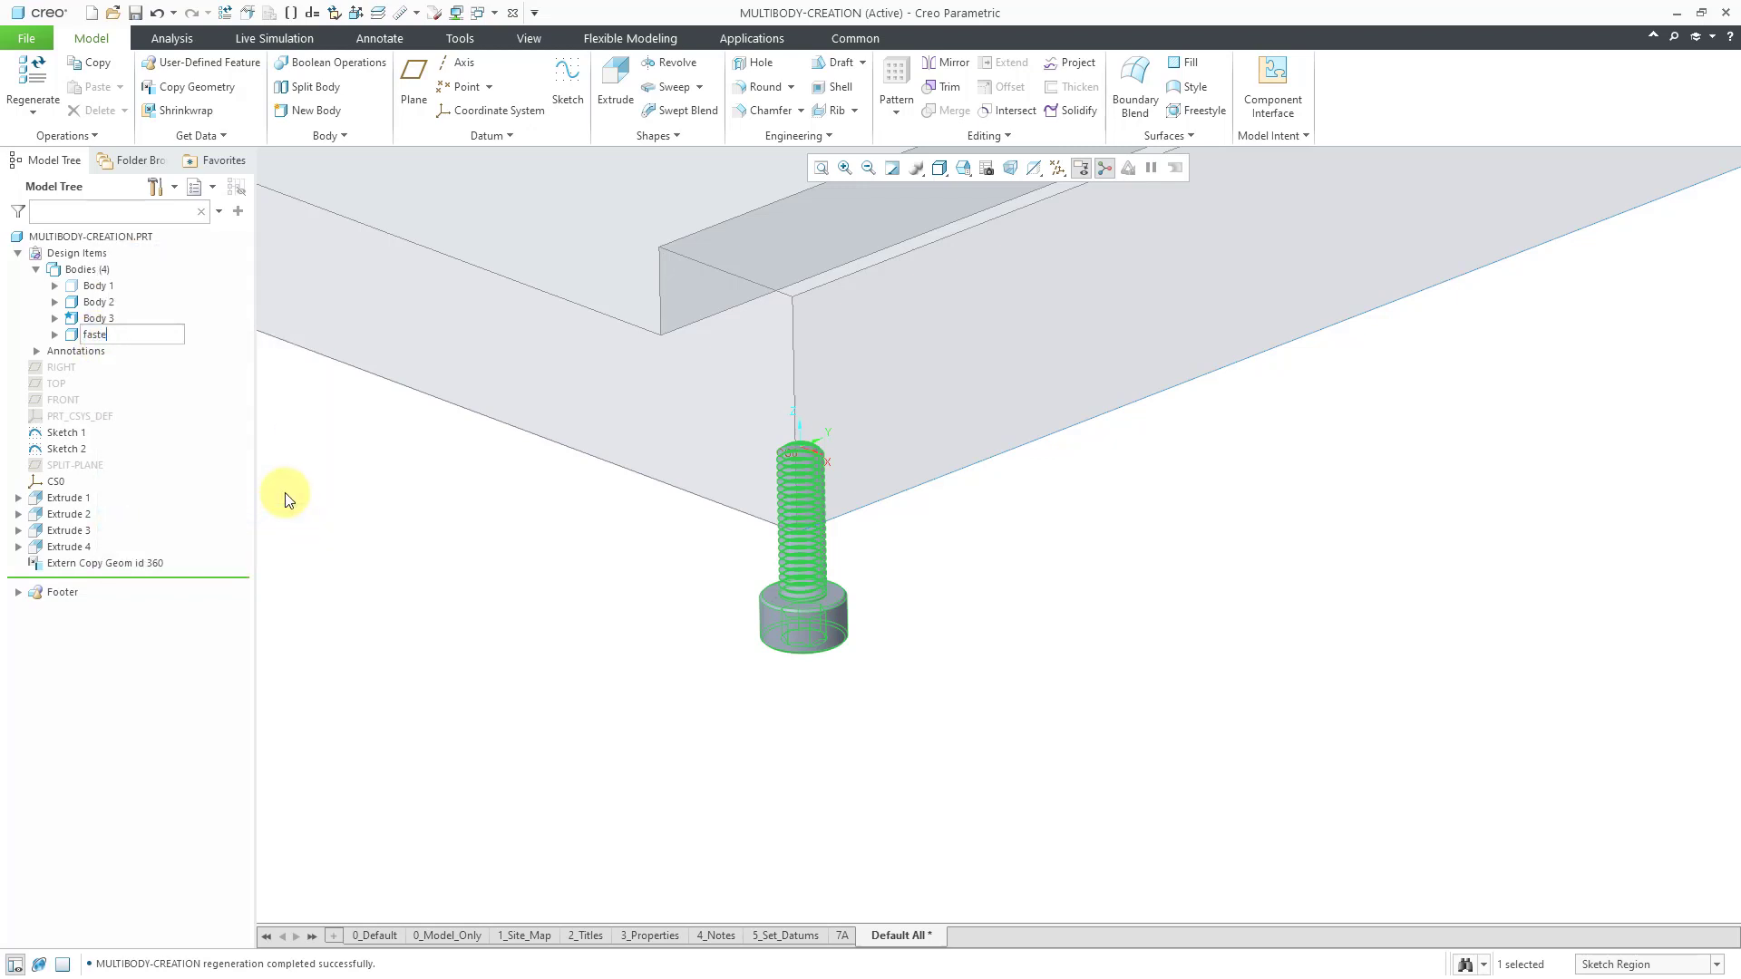
type("ner")
key("Return")
left_click(746, 711)
scroll(749, 726, "down", 5)
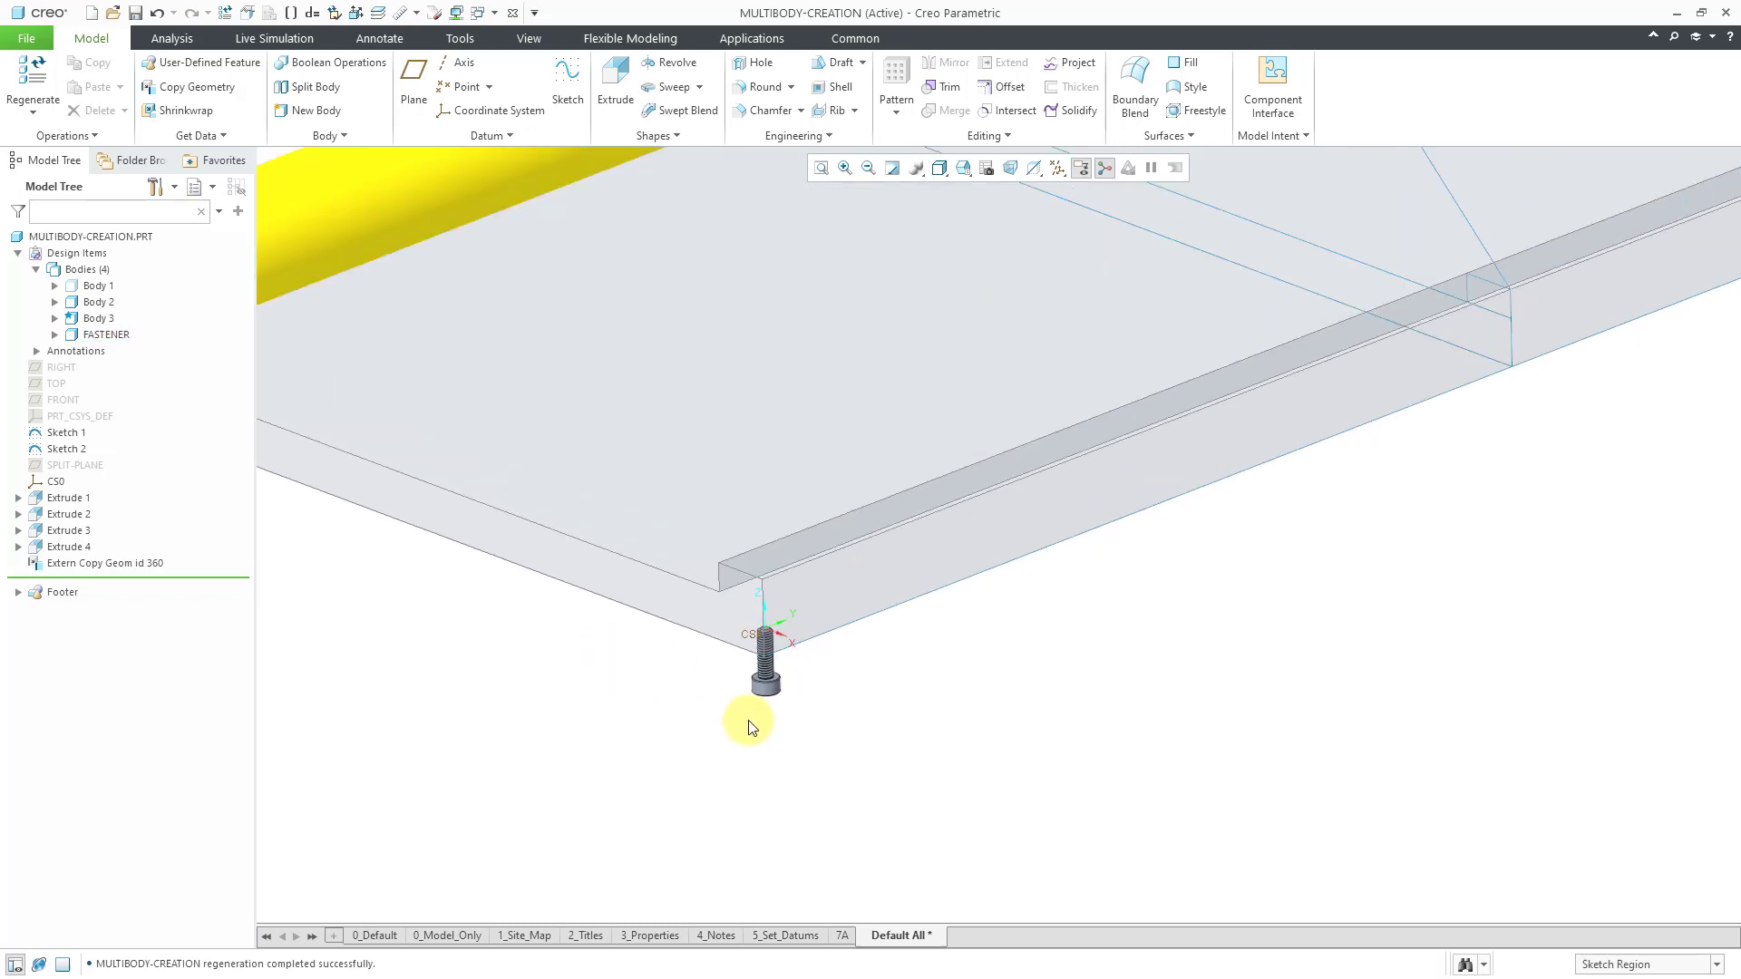
scroll(749, 727, "down", 4)
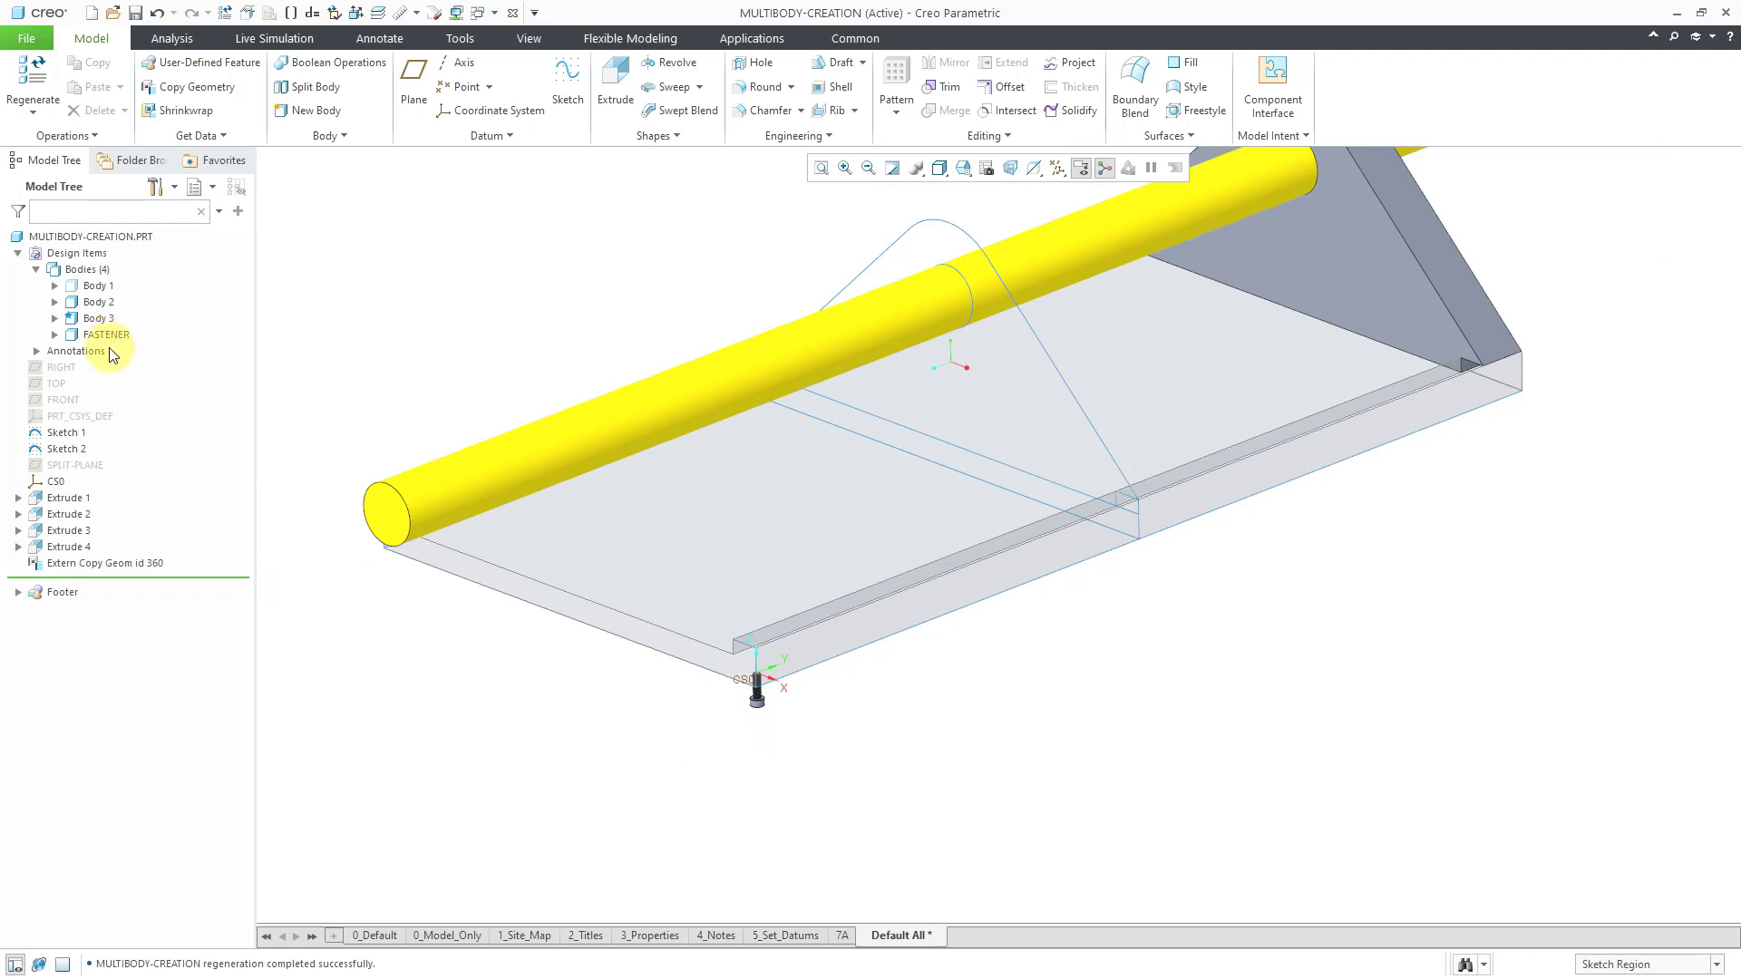
Start a direction pattern of the copied bolt along the plate's front face, reversed along the edge.
left_click(121, 563)
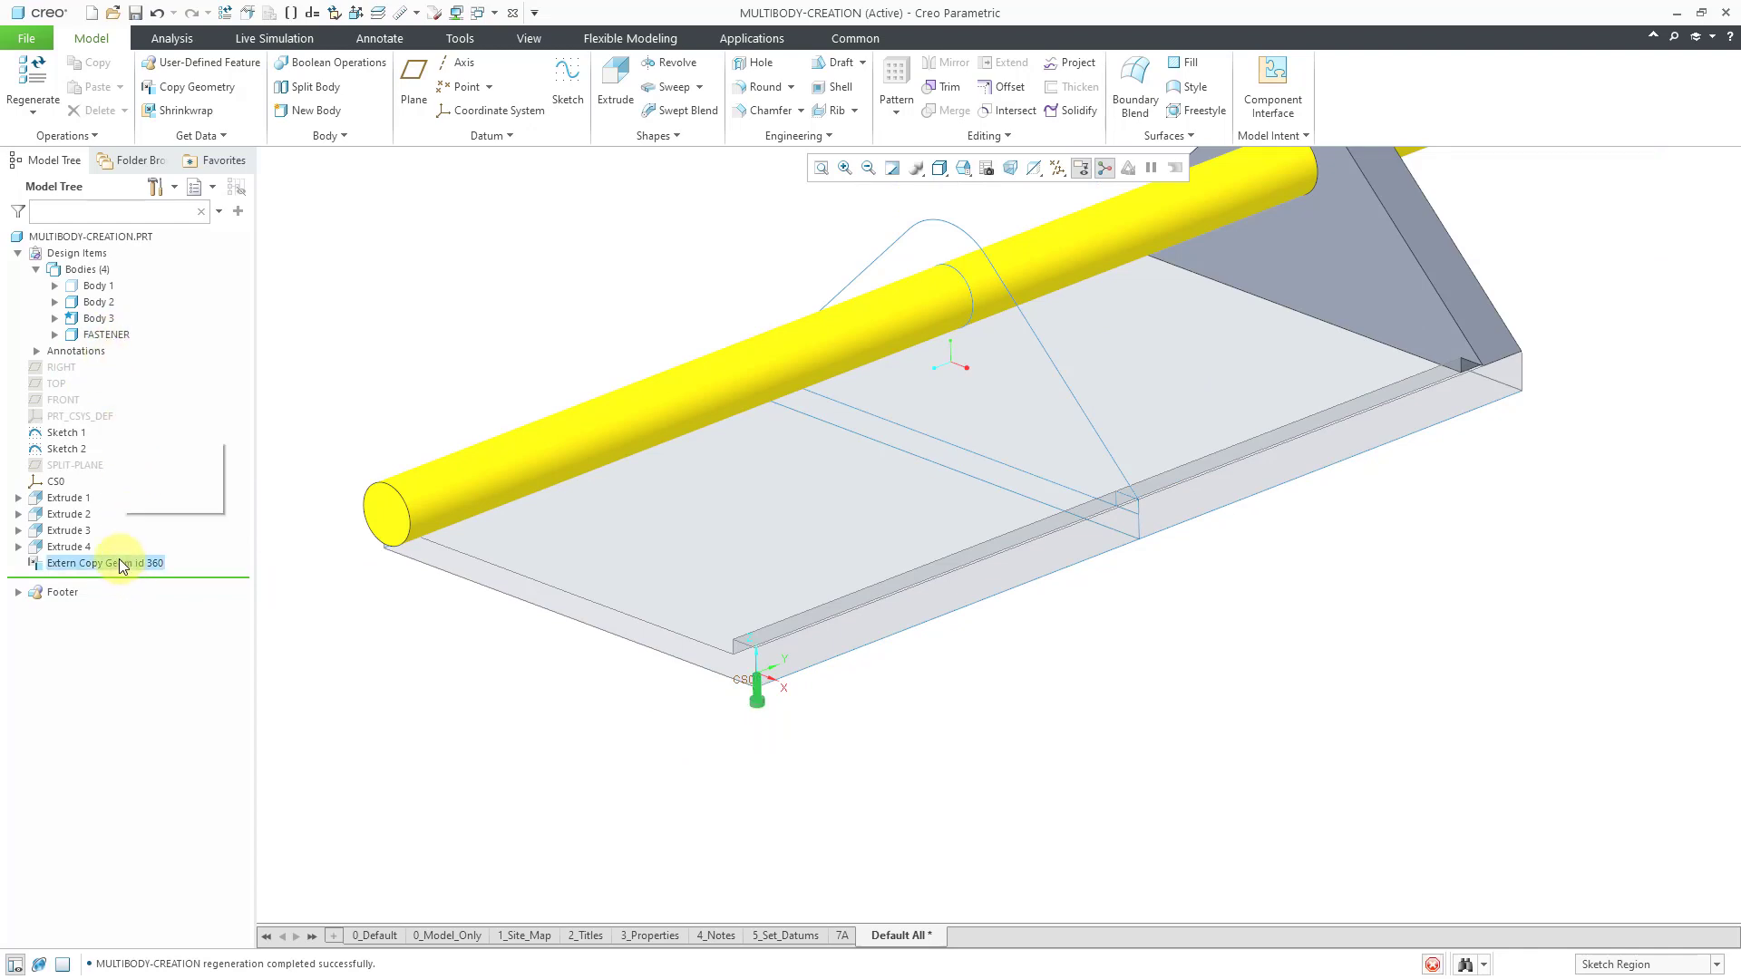
left_click(138, 478)
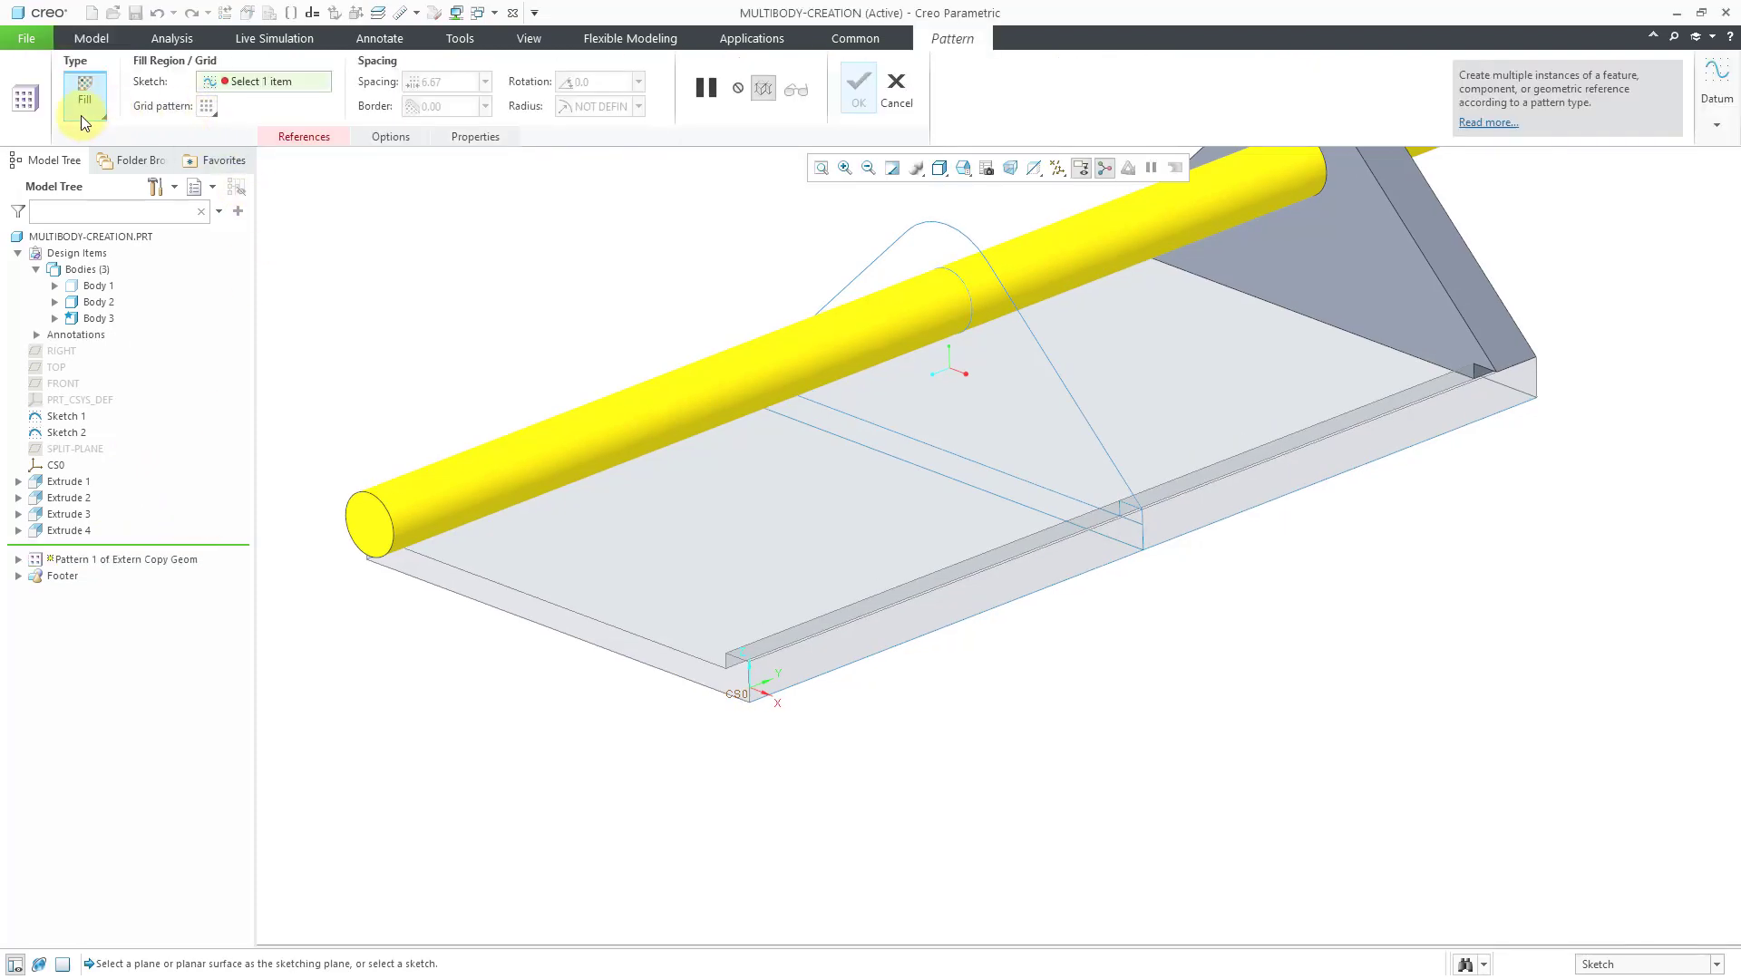
left_click(81, 117)
left_click(117, 153)
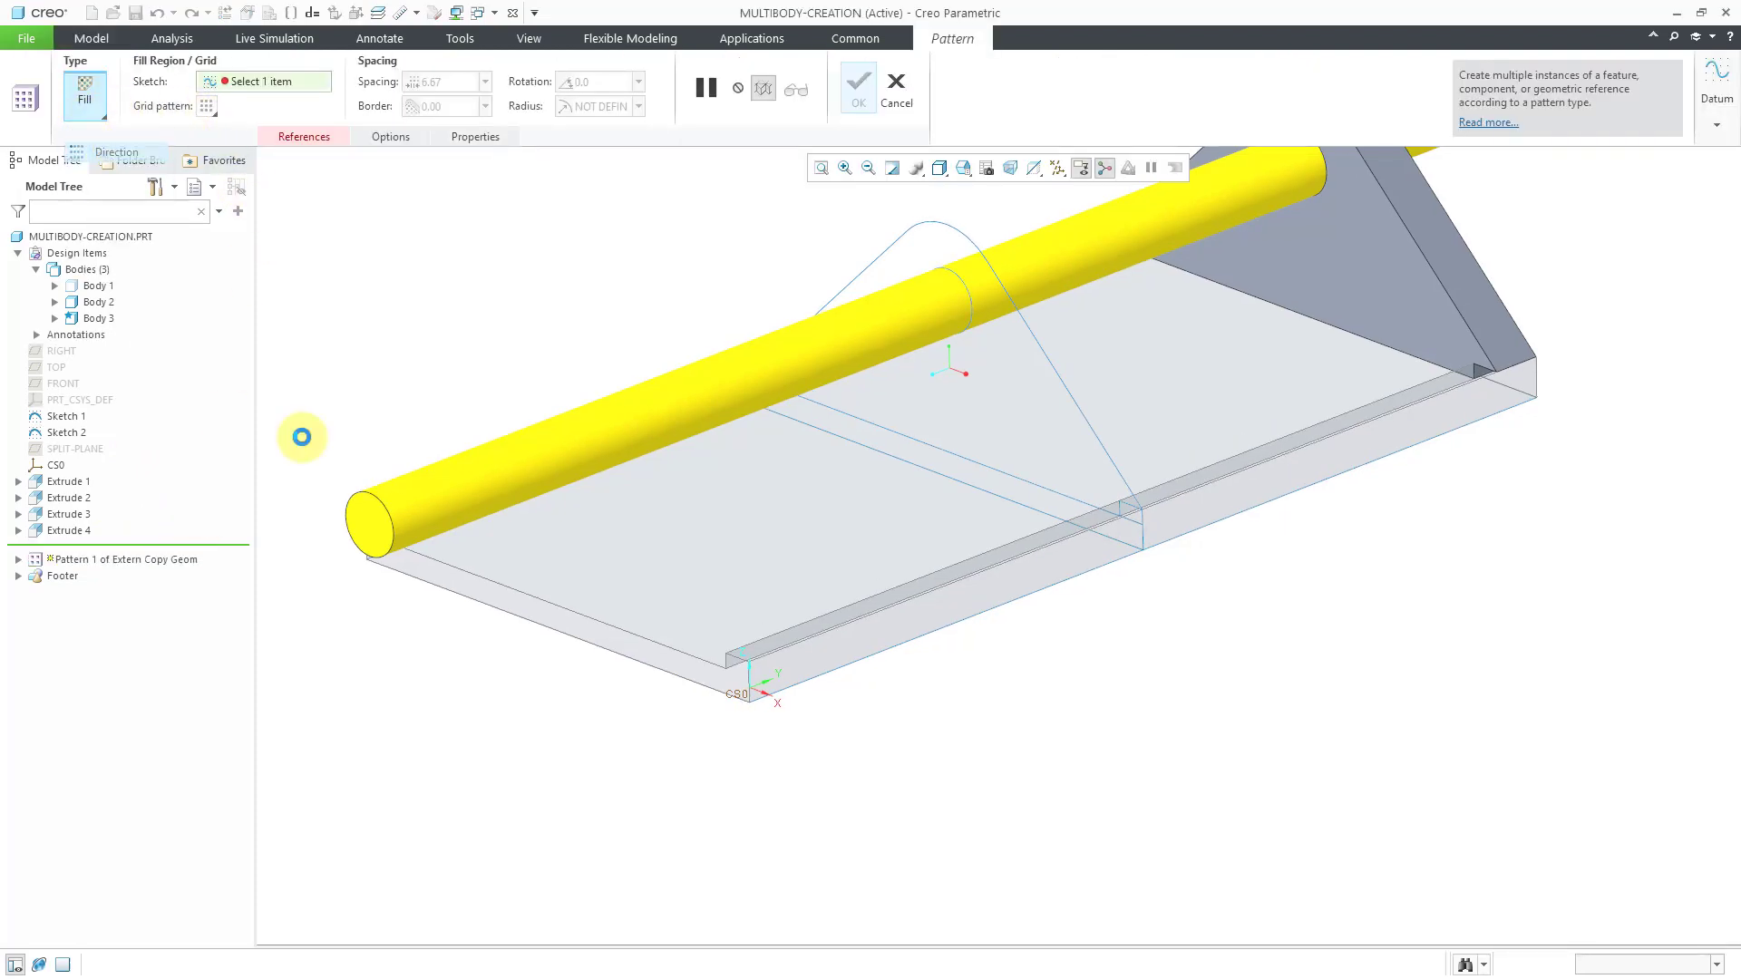
left_click(612, 651)
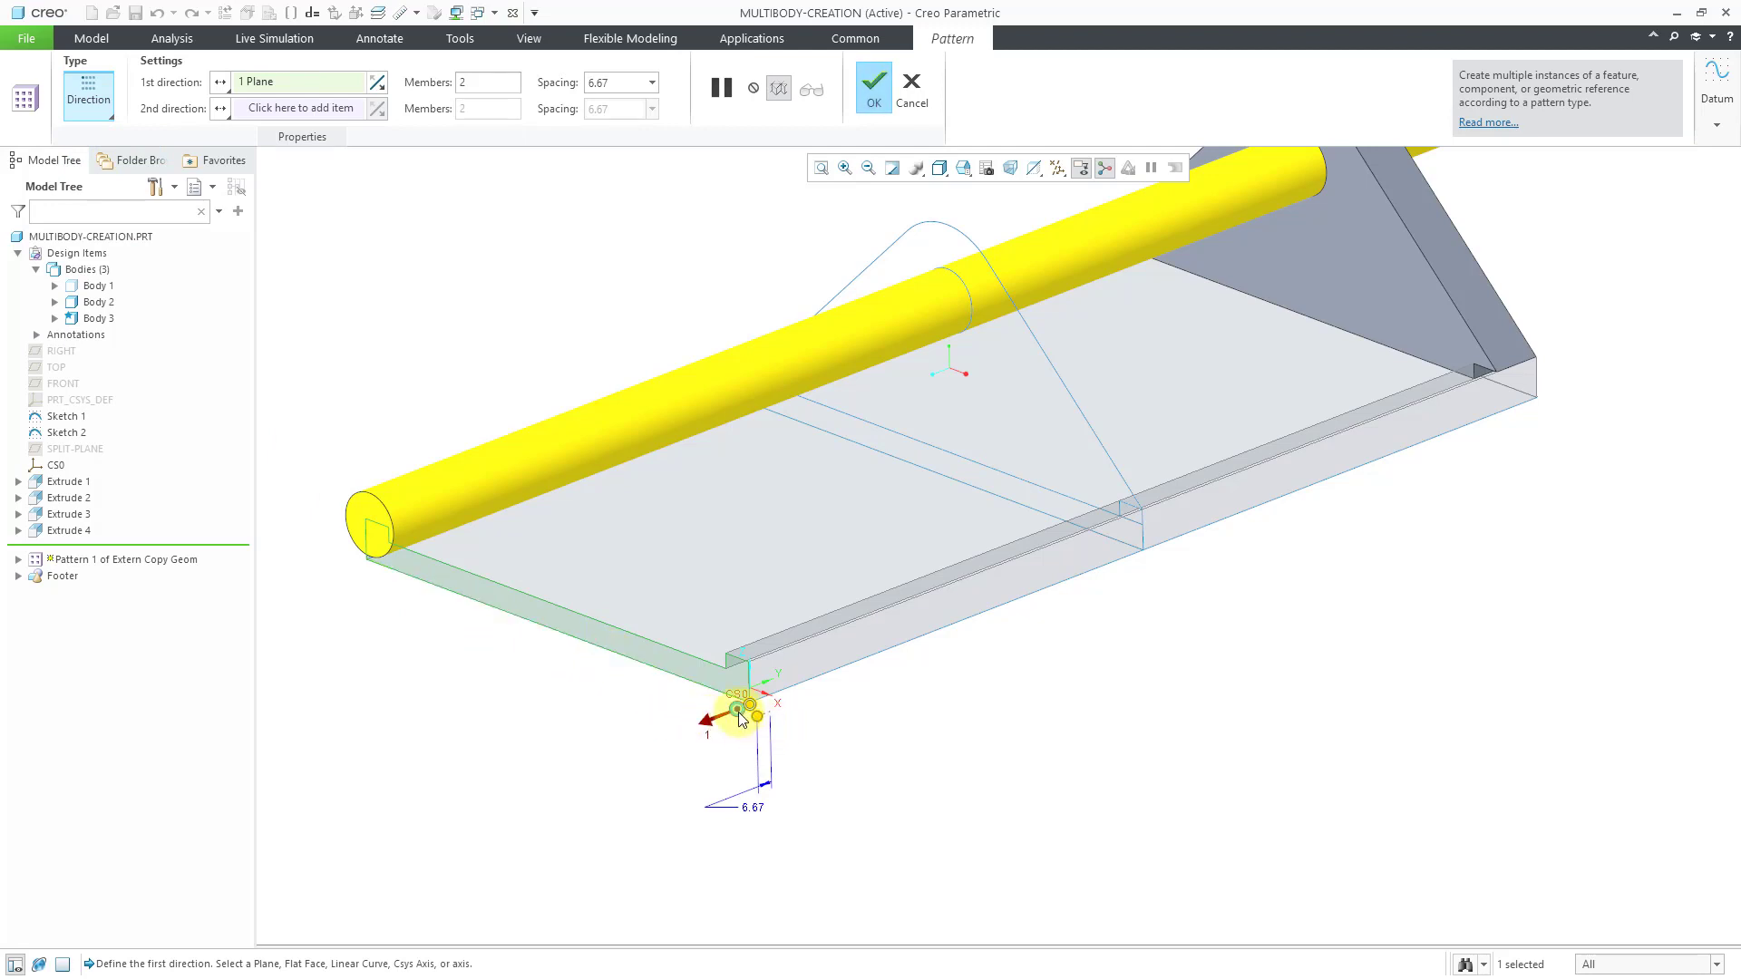
left_click(378, 82)
middle_click_drag(764, 687, 791, 920, "ctrl")
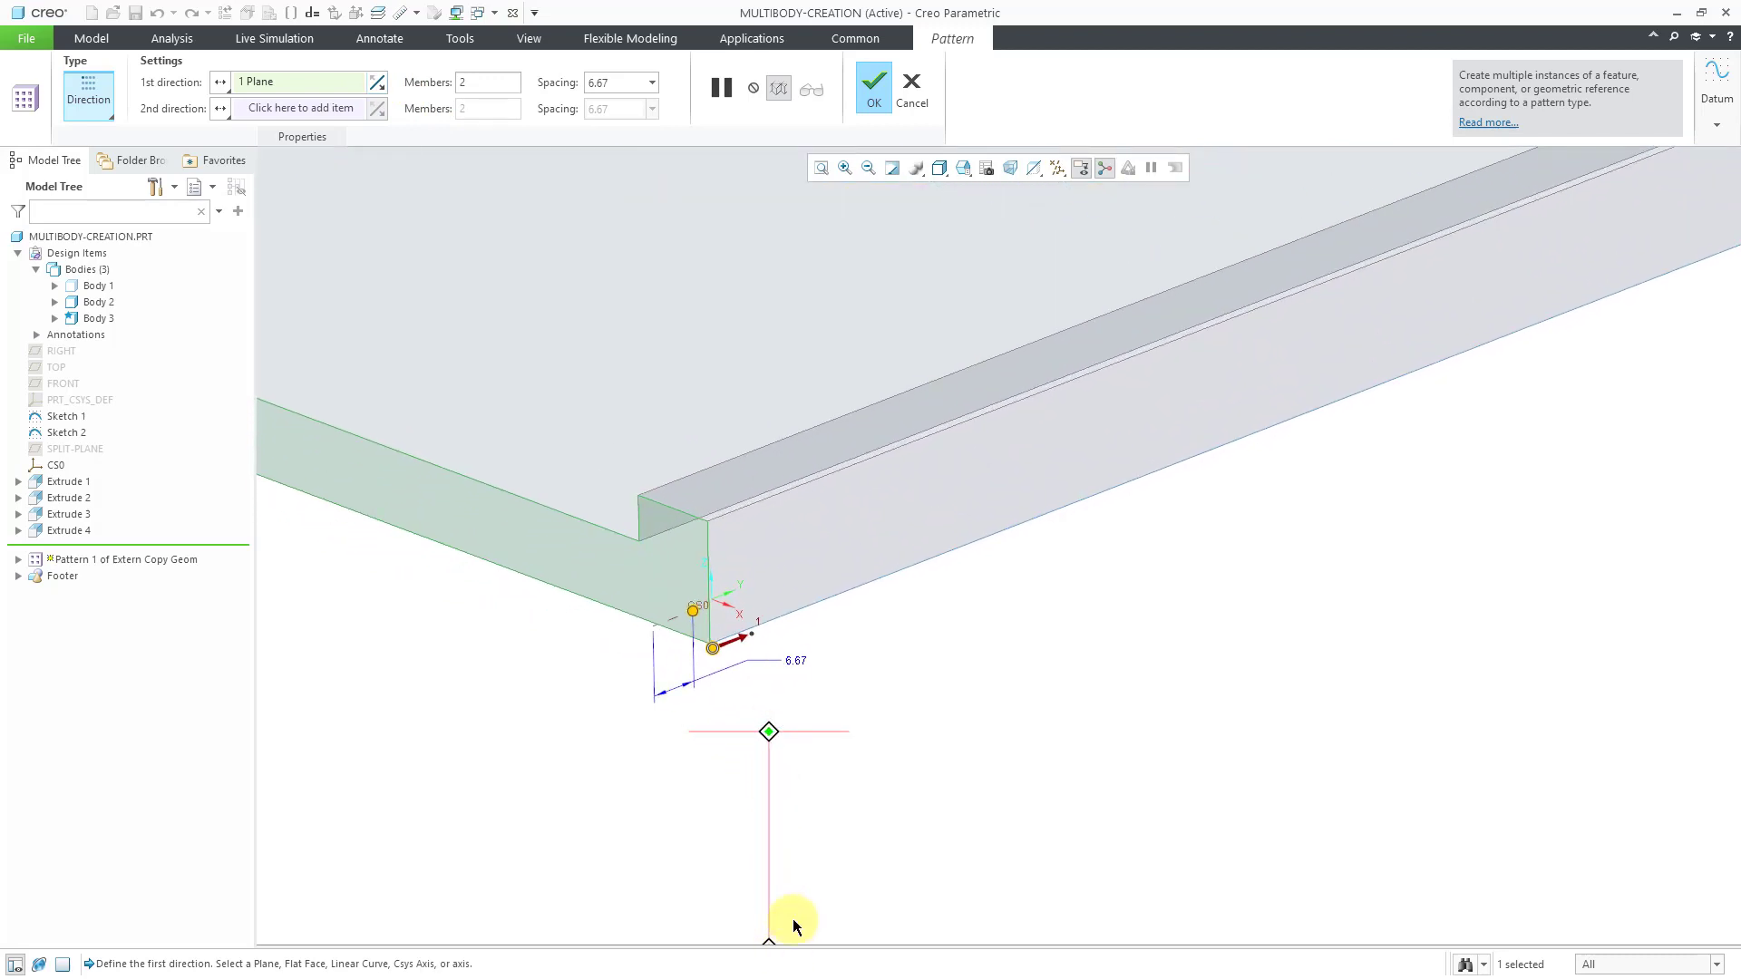
left_click_drag(696, 617, 979, 526)
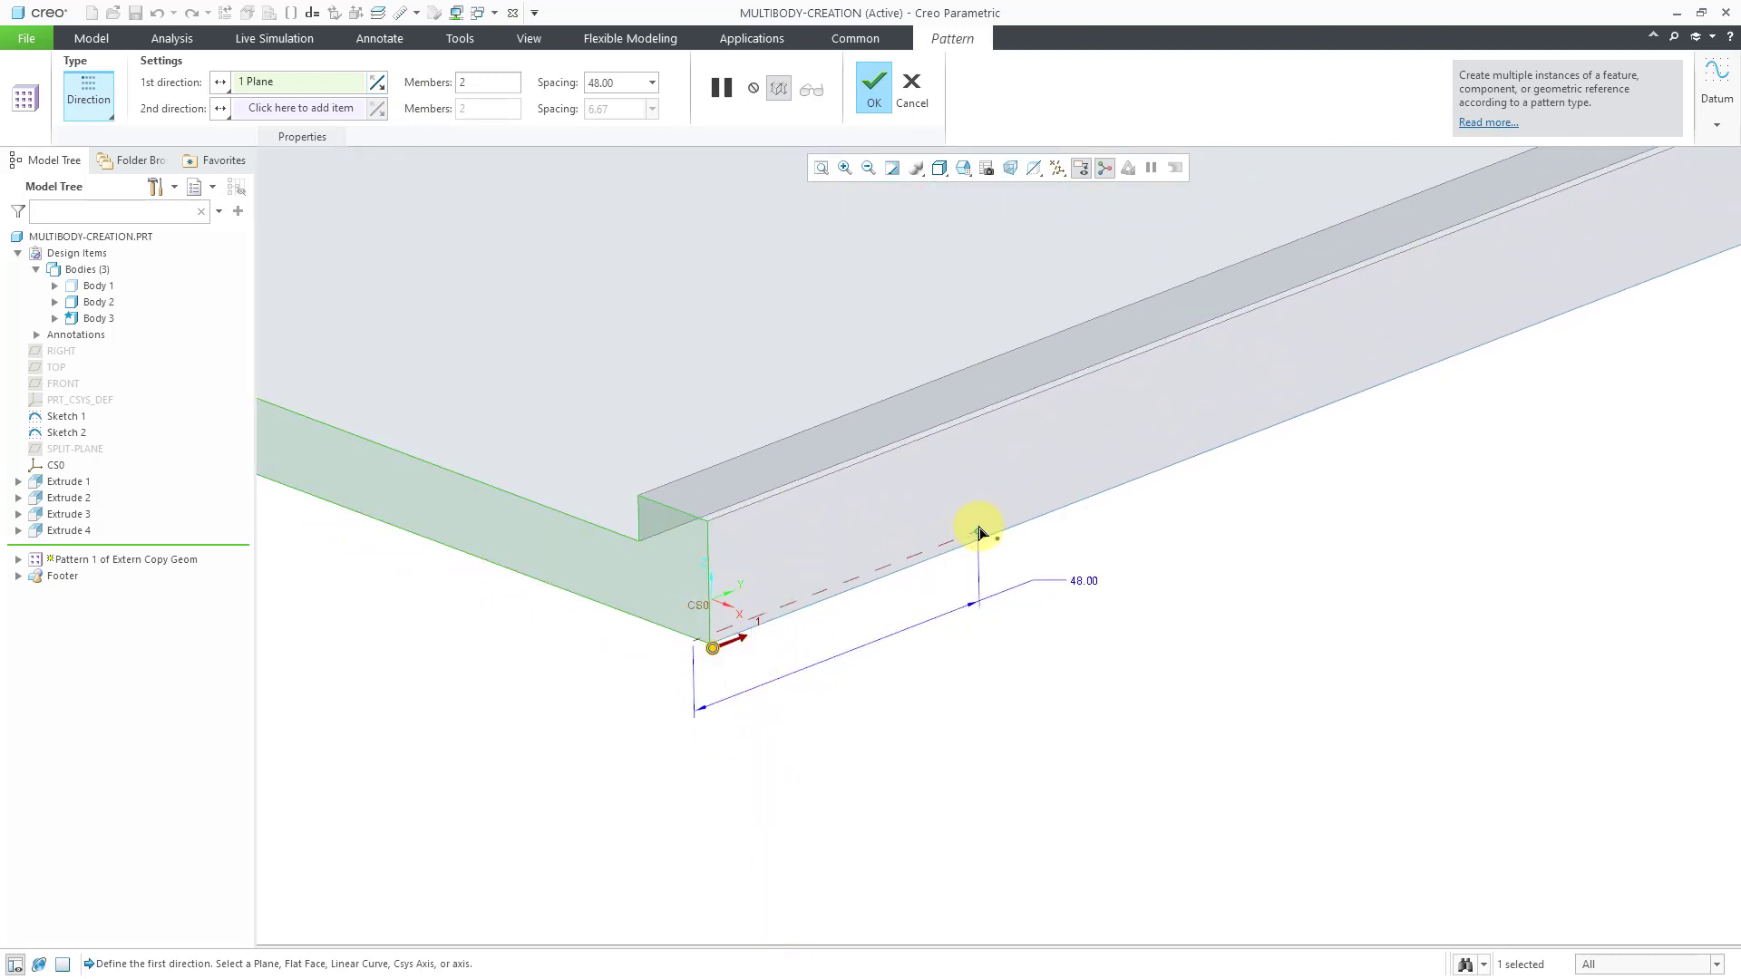
Set the pattern to 5 members at 80.00 spacing and complete it.
double_click(1090, 583)
type("60")
key("Return")
scroll(705, 717, "up", 3)
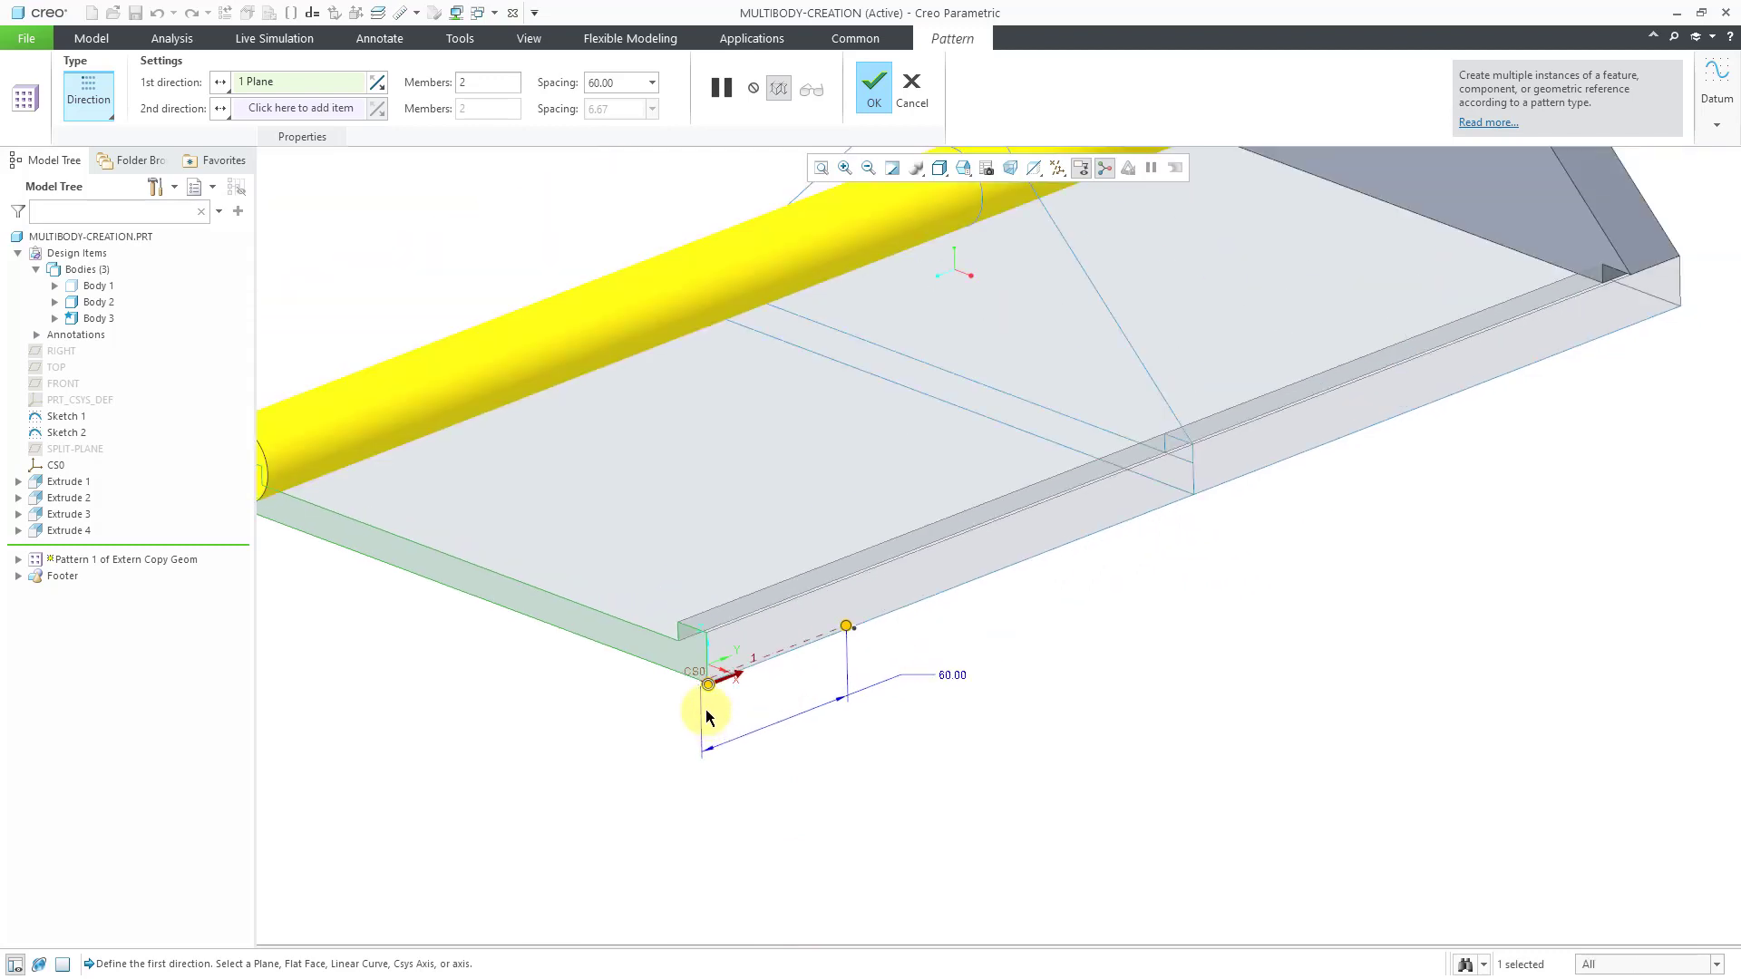
double_click(502, 86)
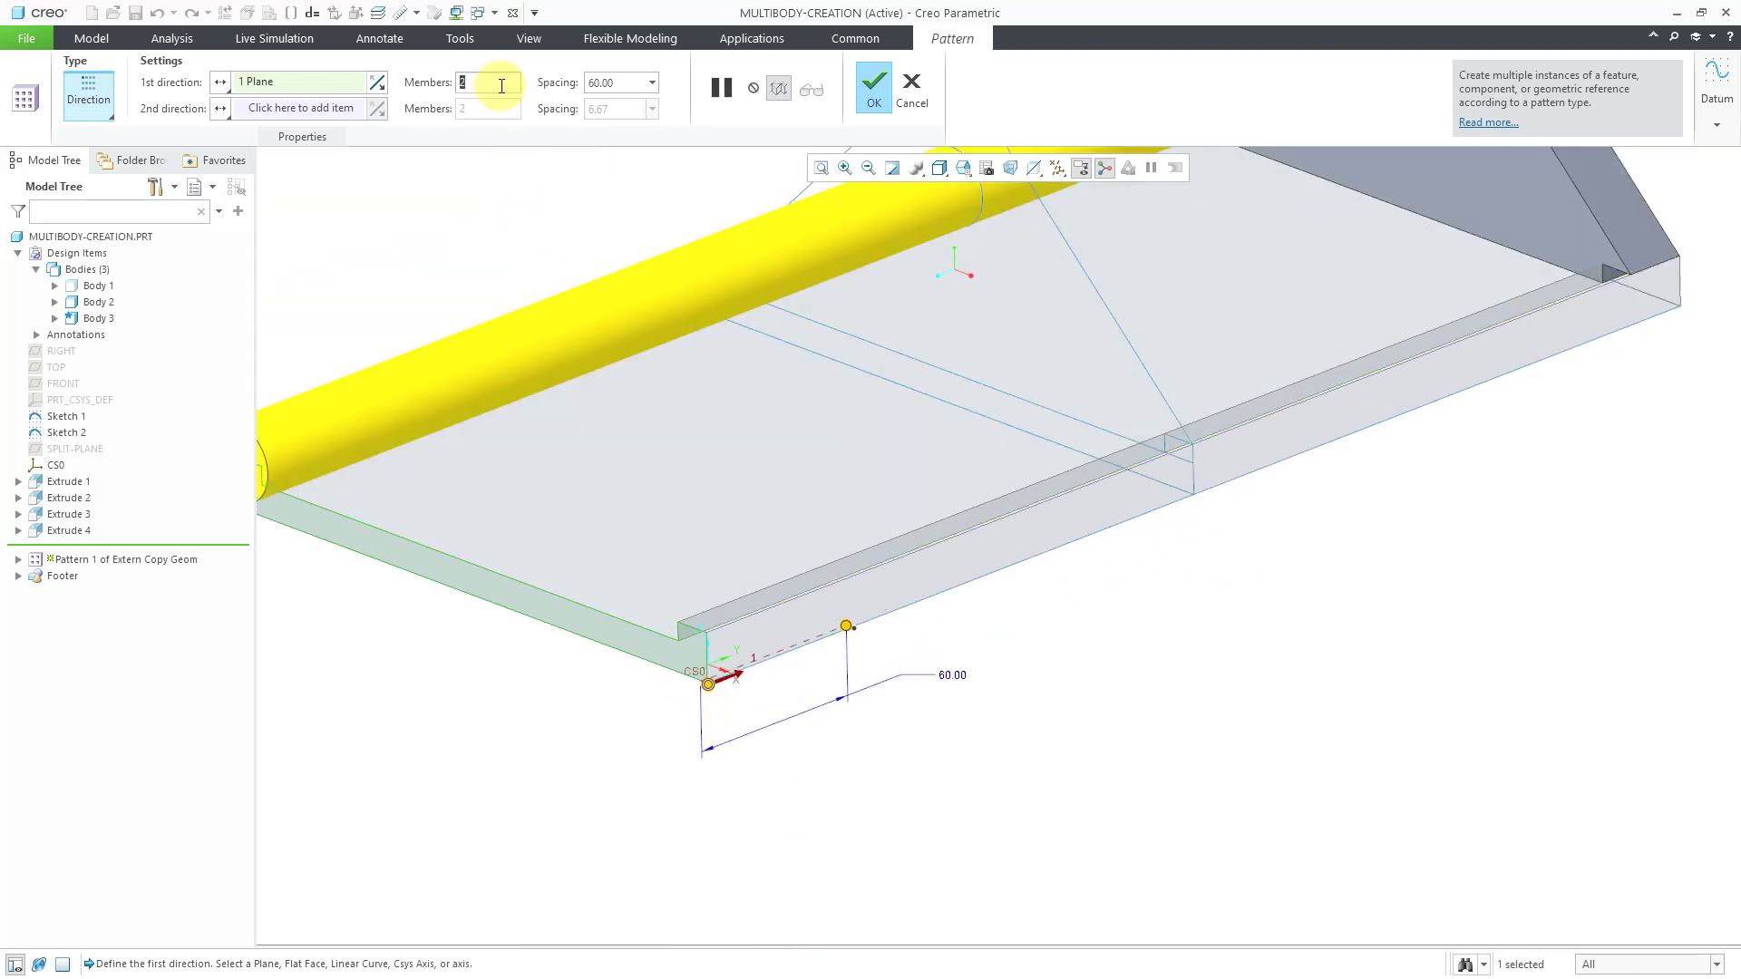
type("5")
key("Return")
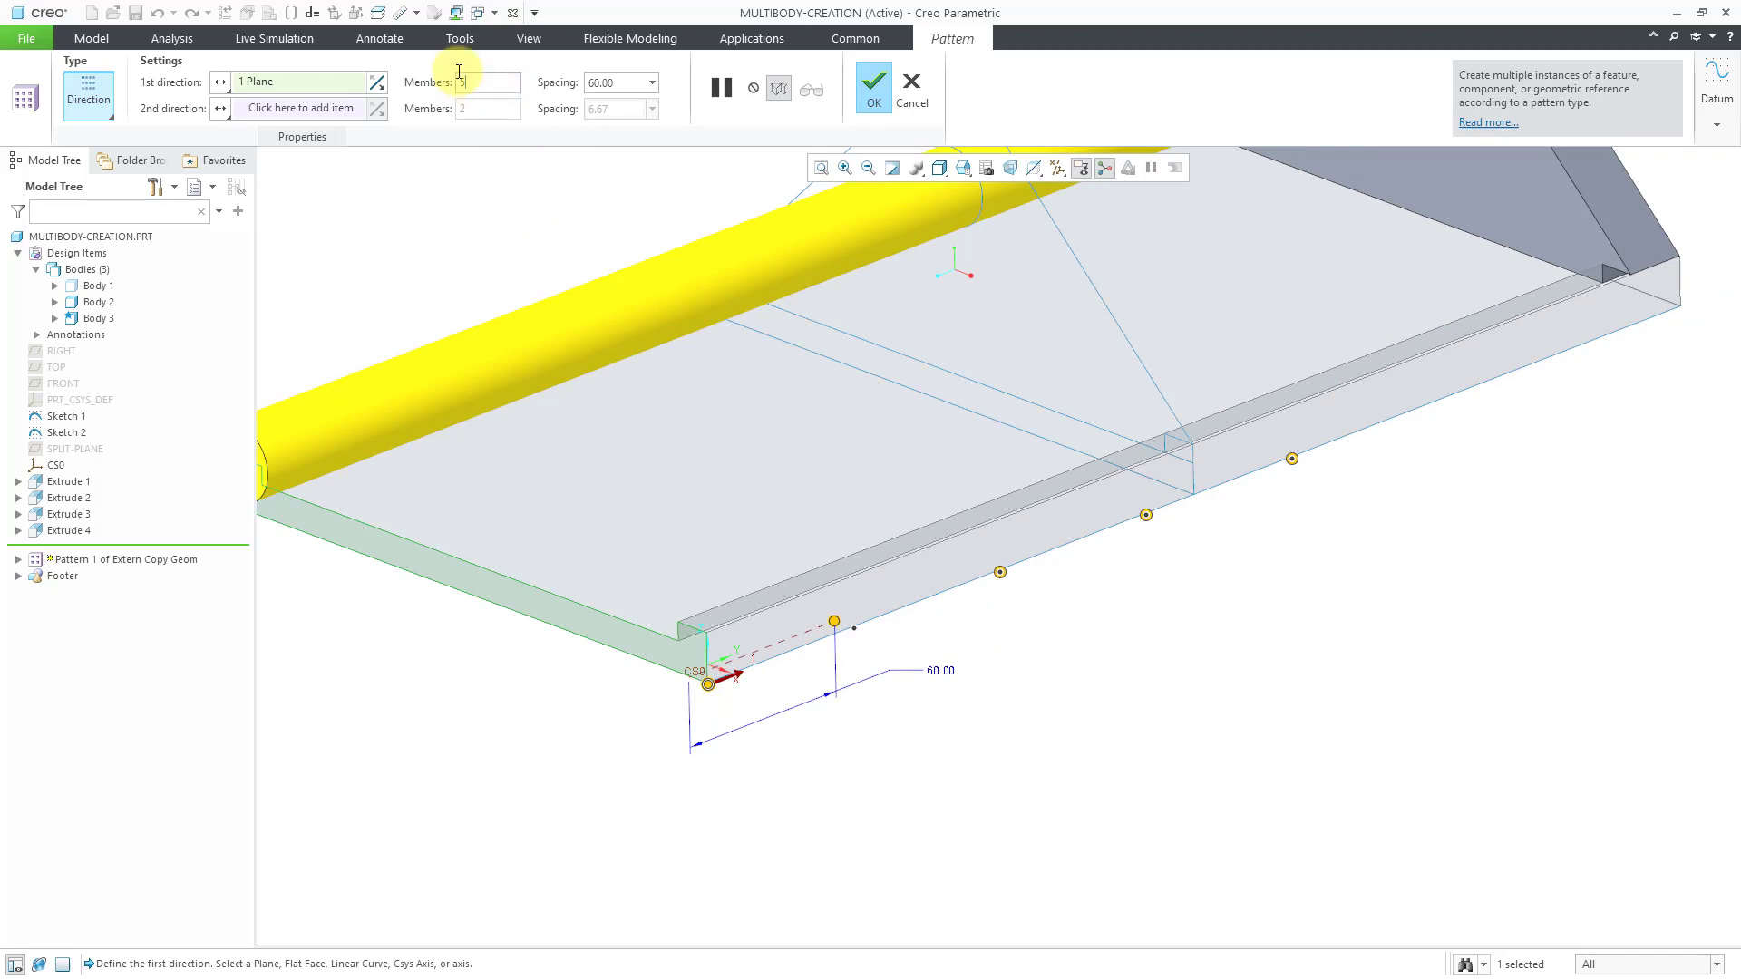
double_click(633, 82)
type("80")
key("Return")
left_click(485, 80)
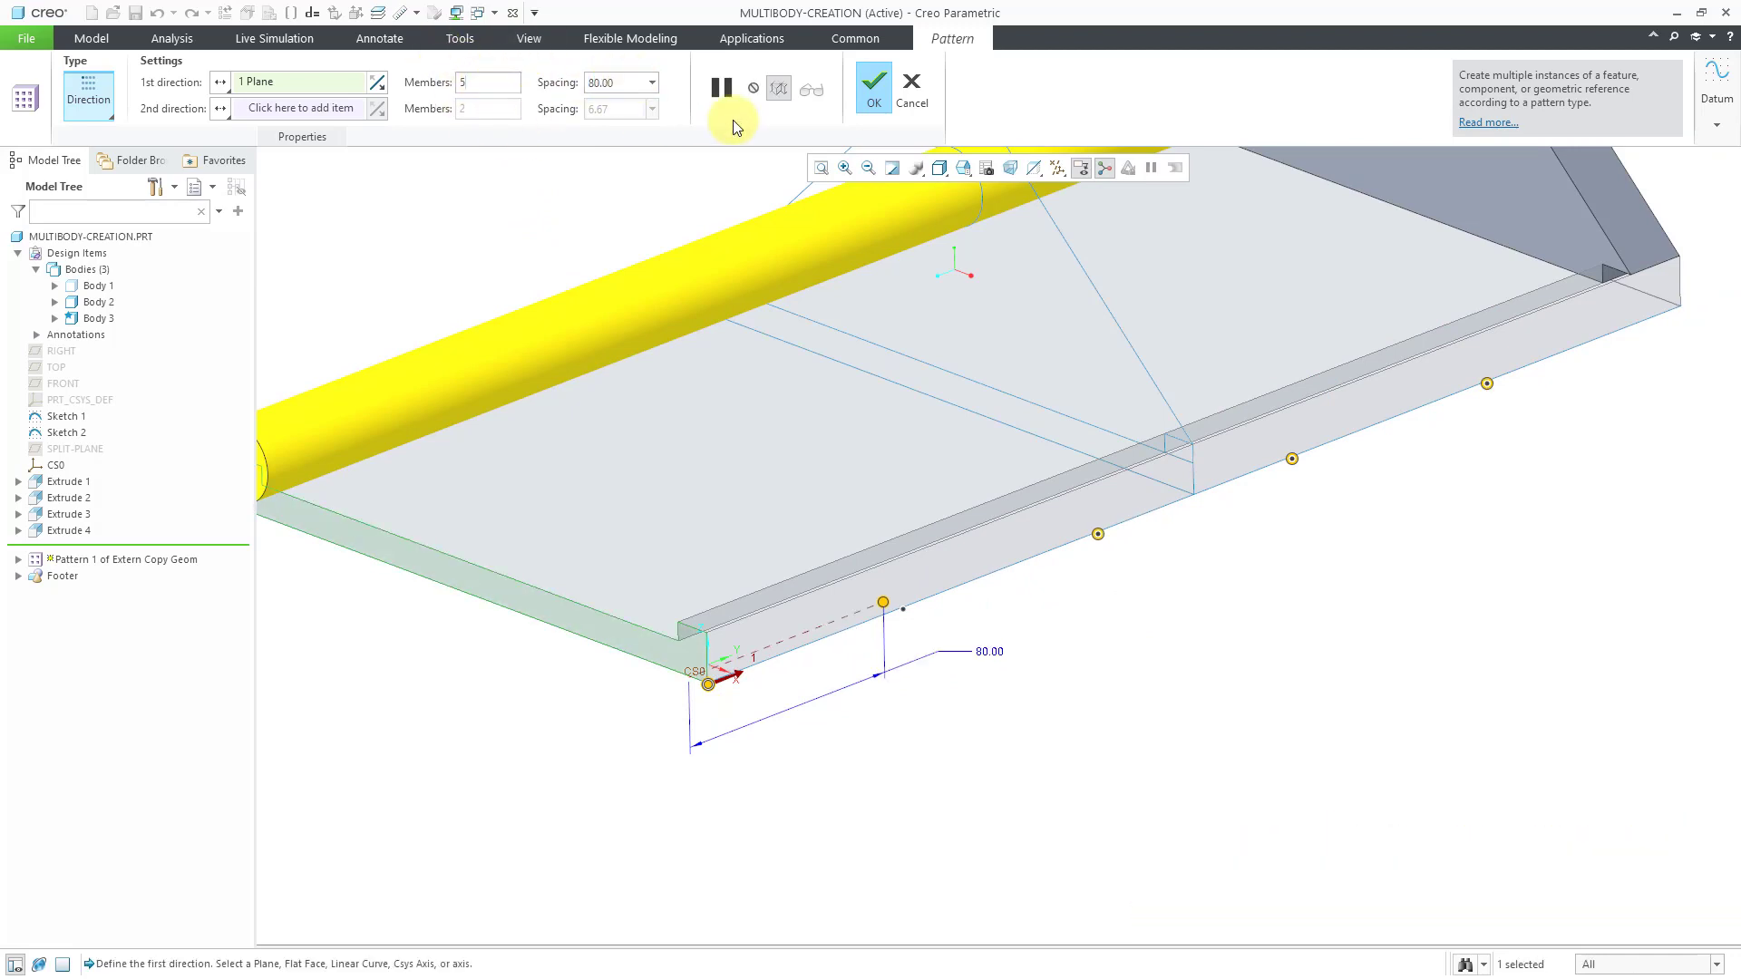
left_click(876, 85)
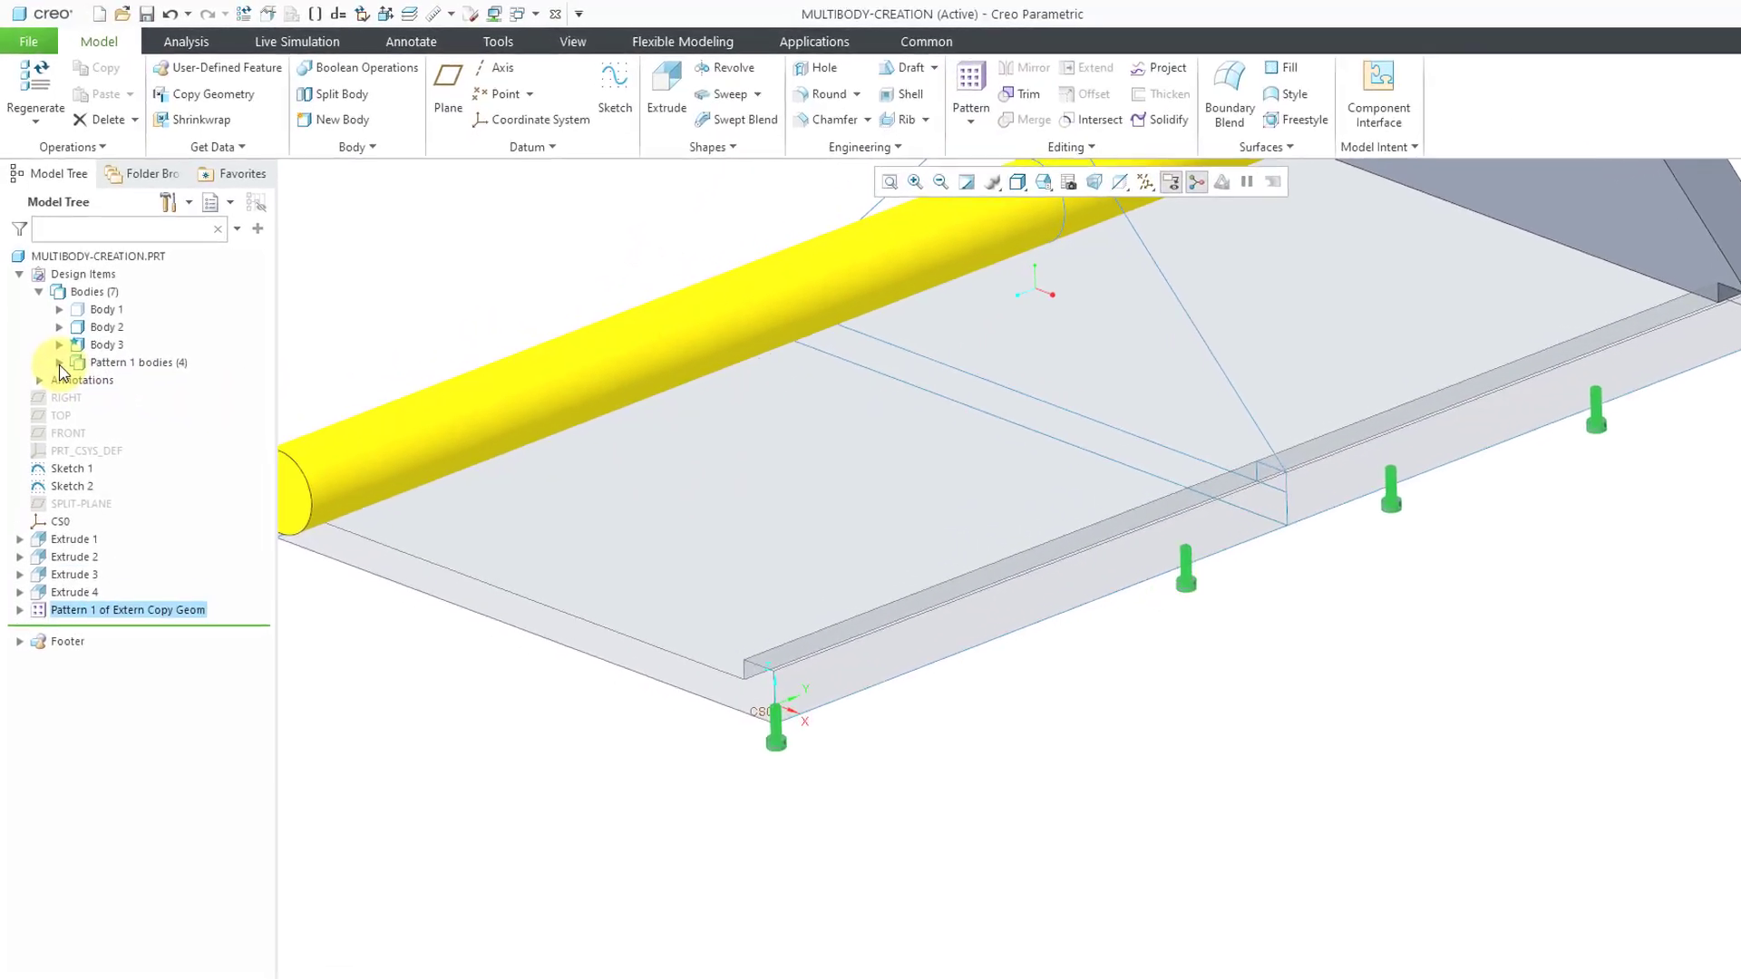
Expand Pattern 1 bodies, highlight Body 5, Body 6 and Body 7, and orbit to see the whole plate.
left_click(59, 363)
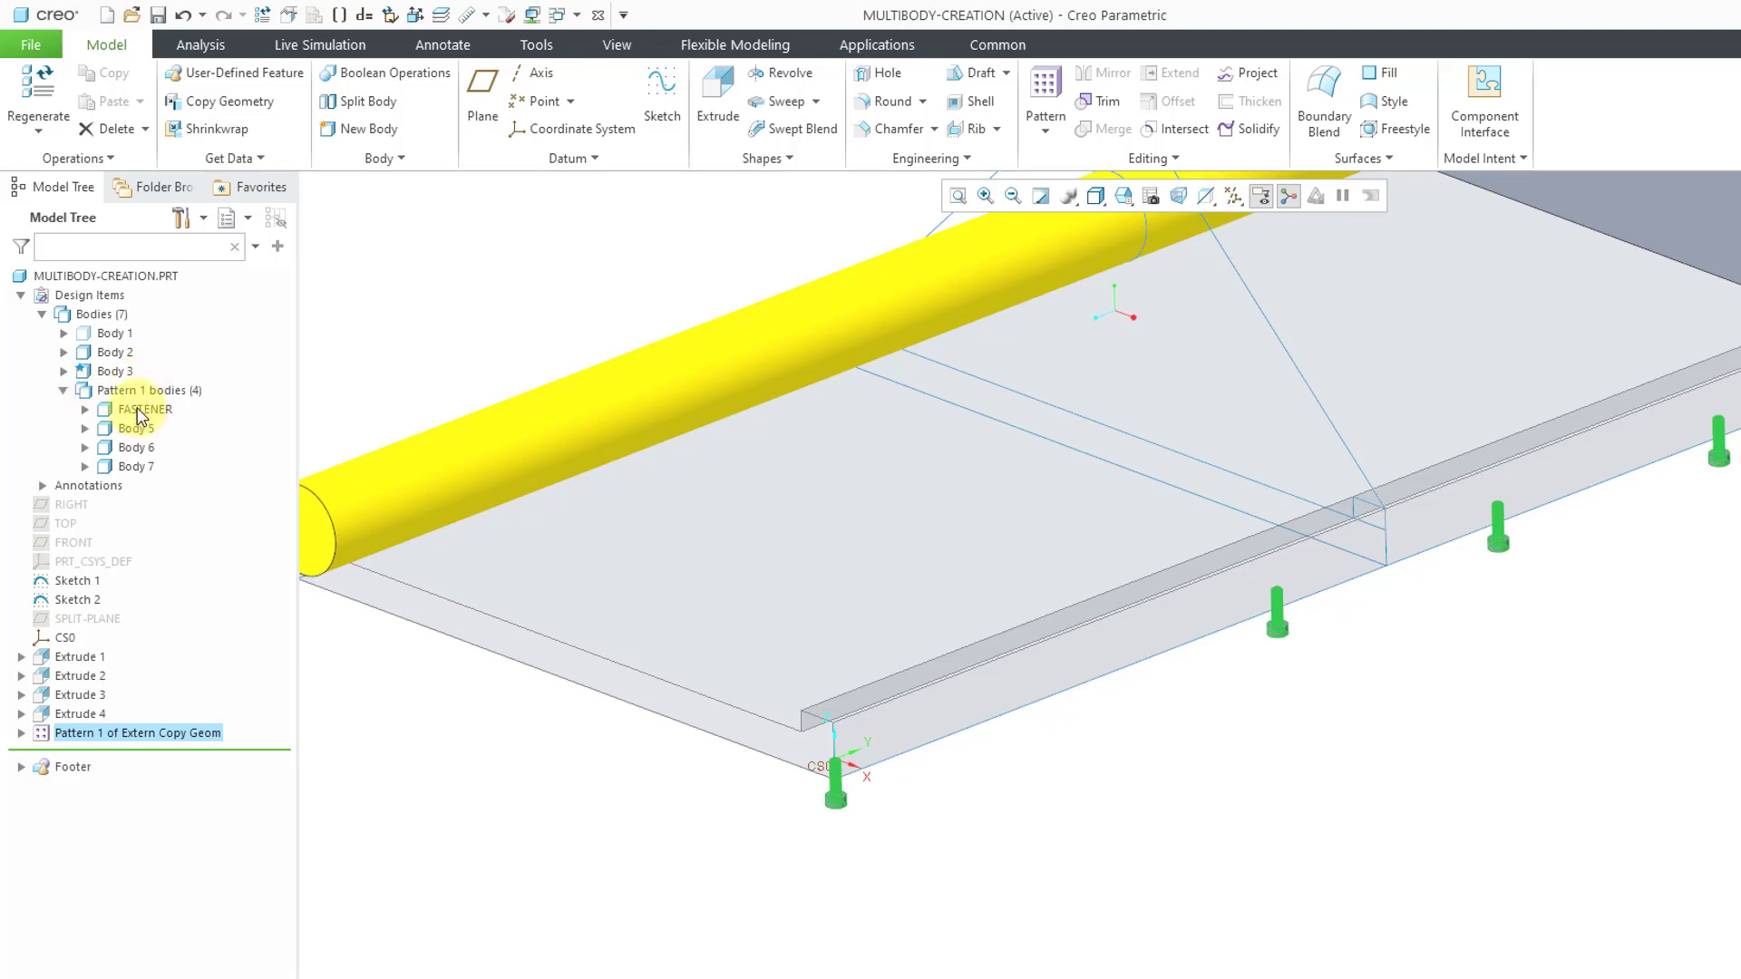
left_click(136, 428)
left_click(136, 447)
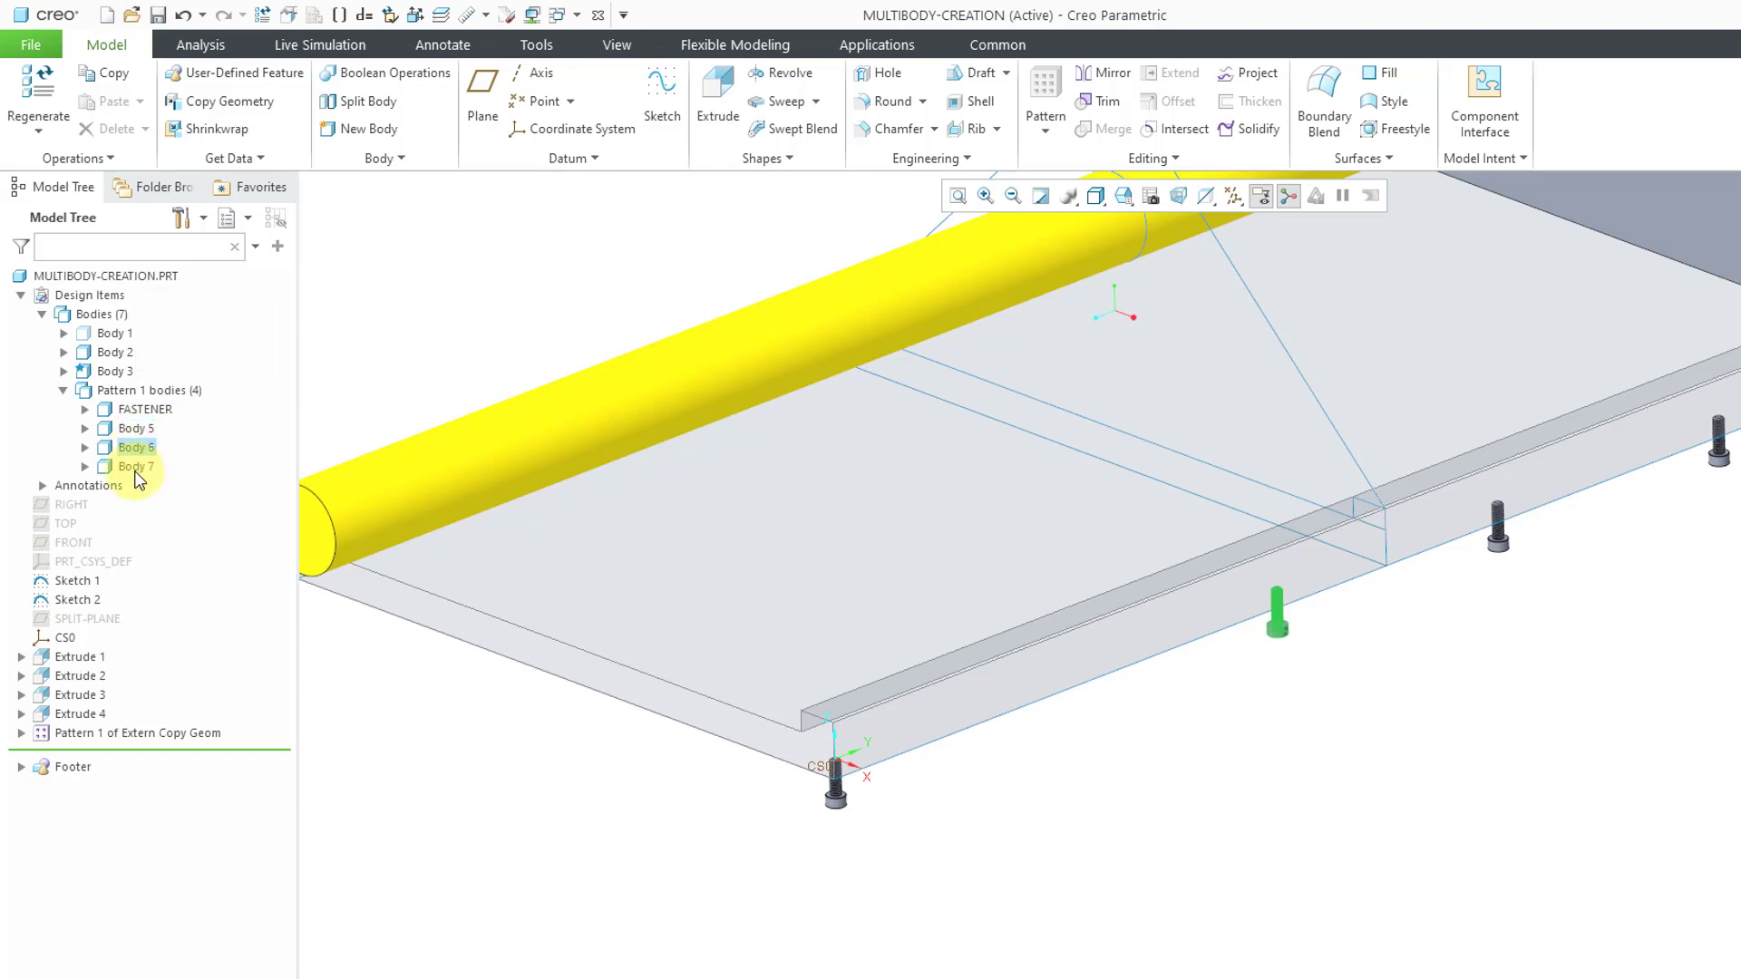
left_click(136, 466)
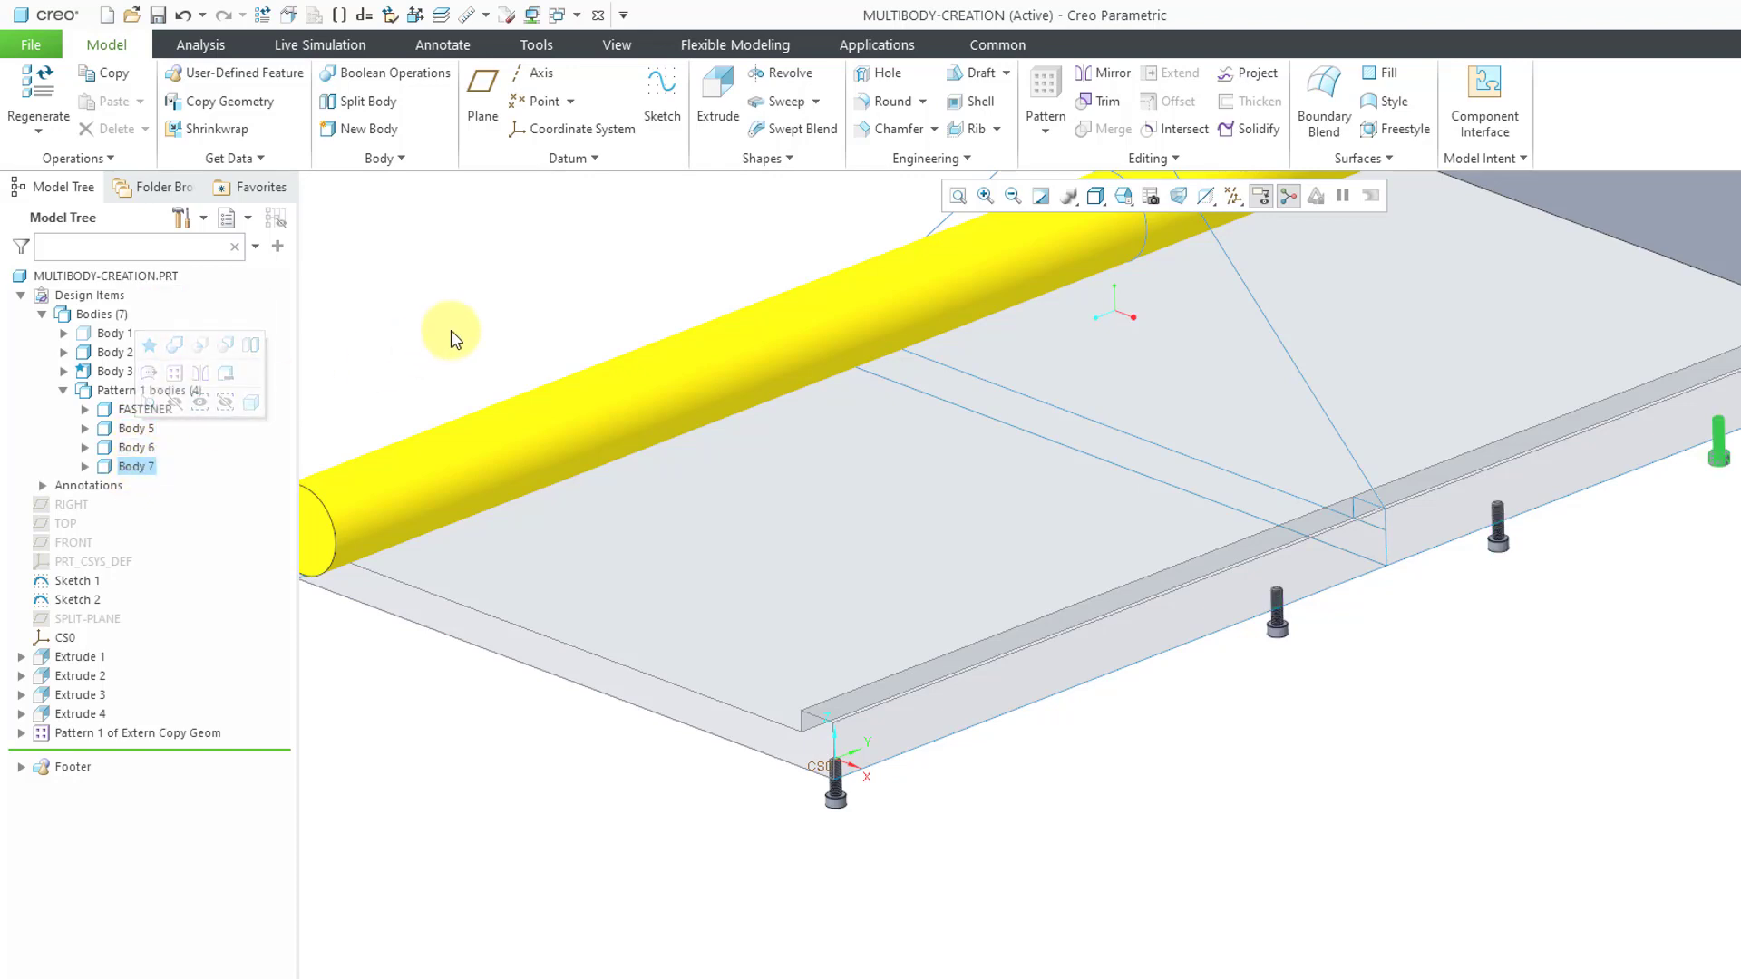
left_click(571, 324)
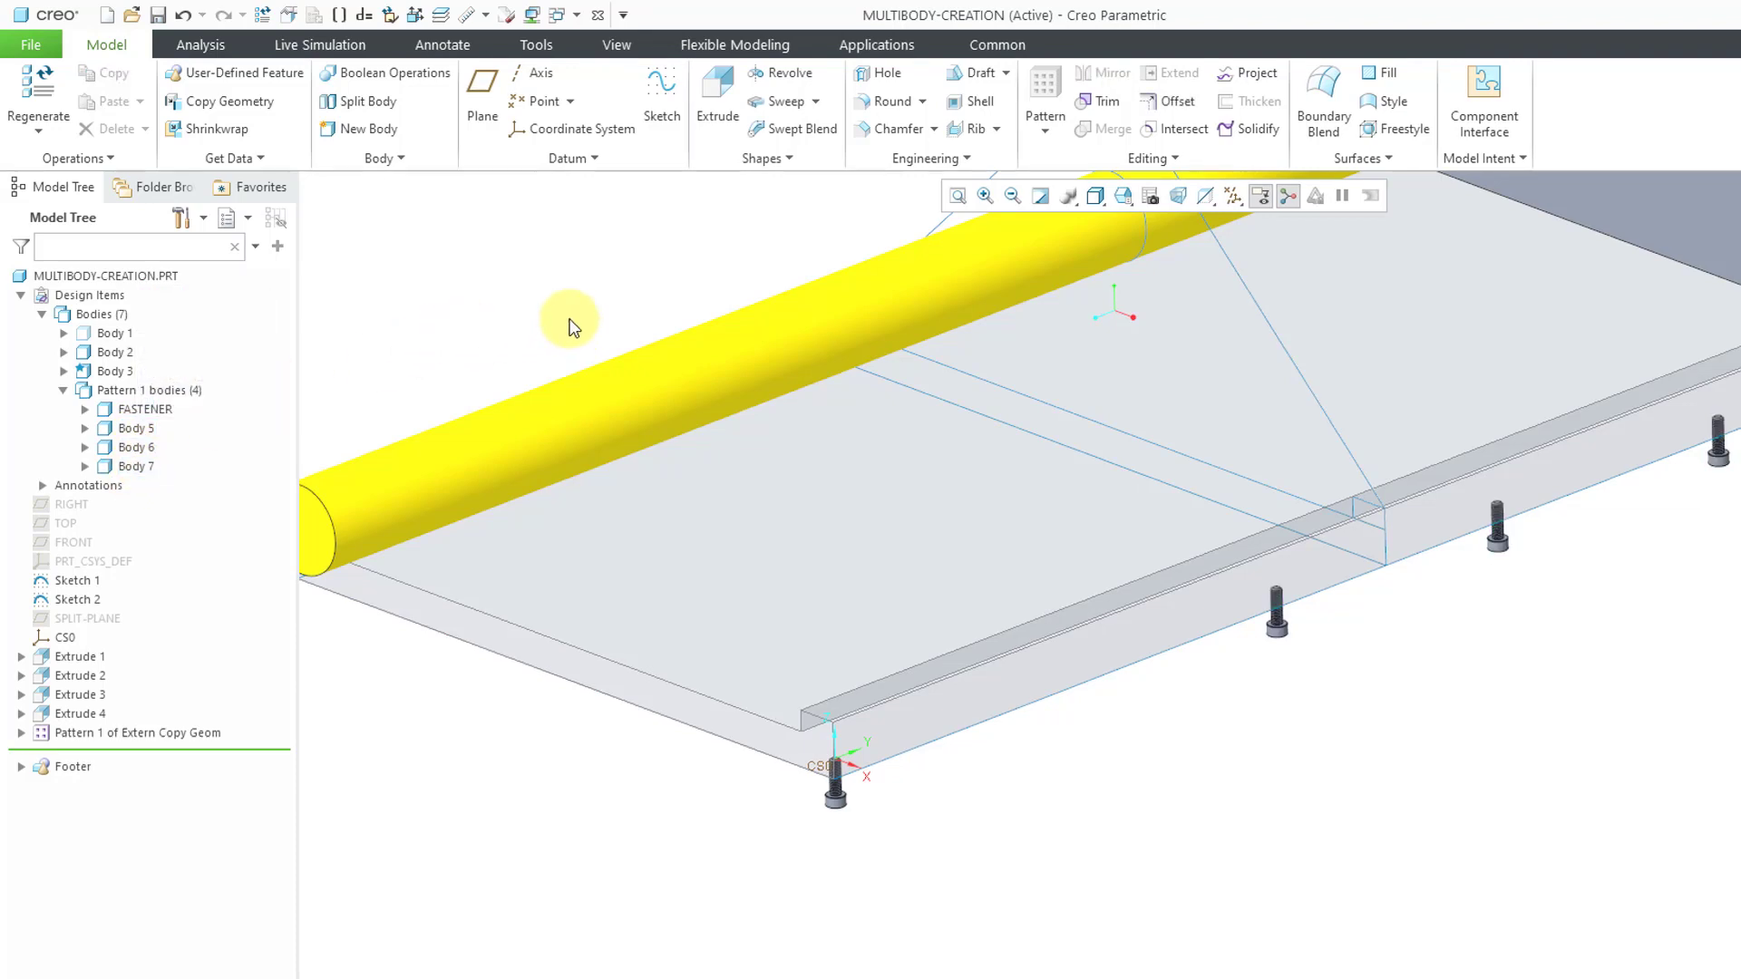
mouse_move(620, 308)
middle_mouse_down("ctrl")
mouse_move(680, 498)
mouse_move(578, 392)
middle_mouse_up("ctrl")
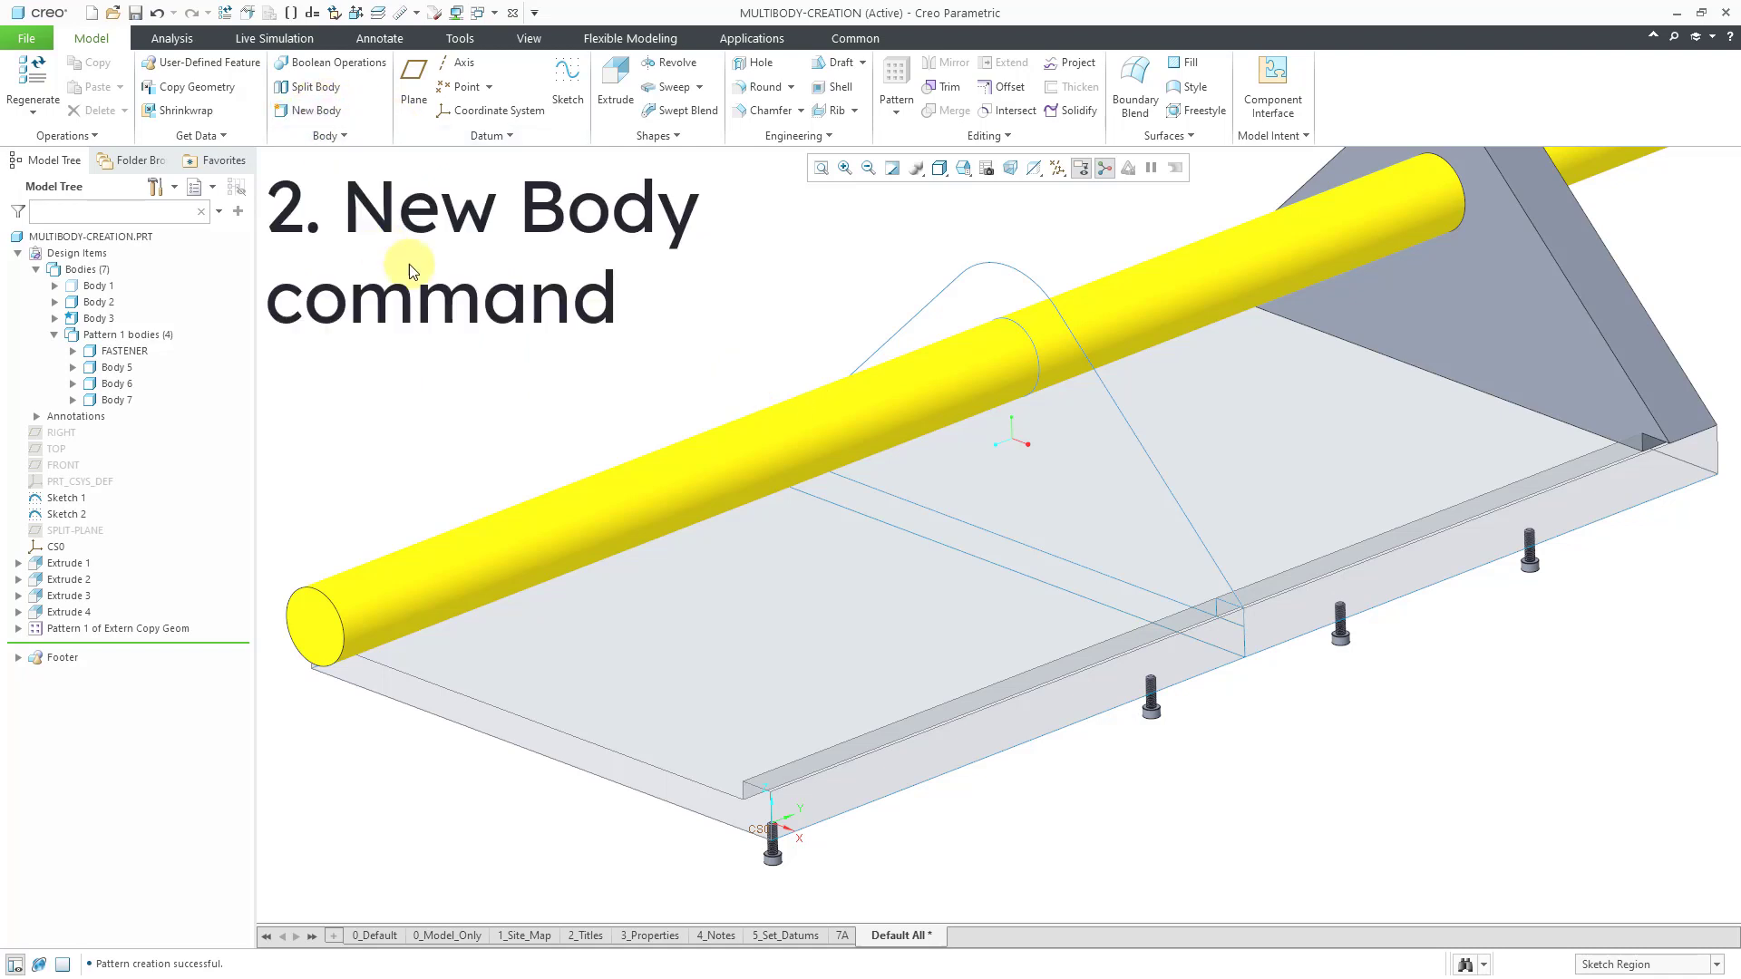
Turn on datum plane display, unhide SPLIT-PLANE, and start a Split Body feature.
scroll(559, 473, "down", 4)
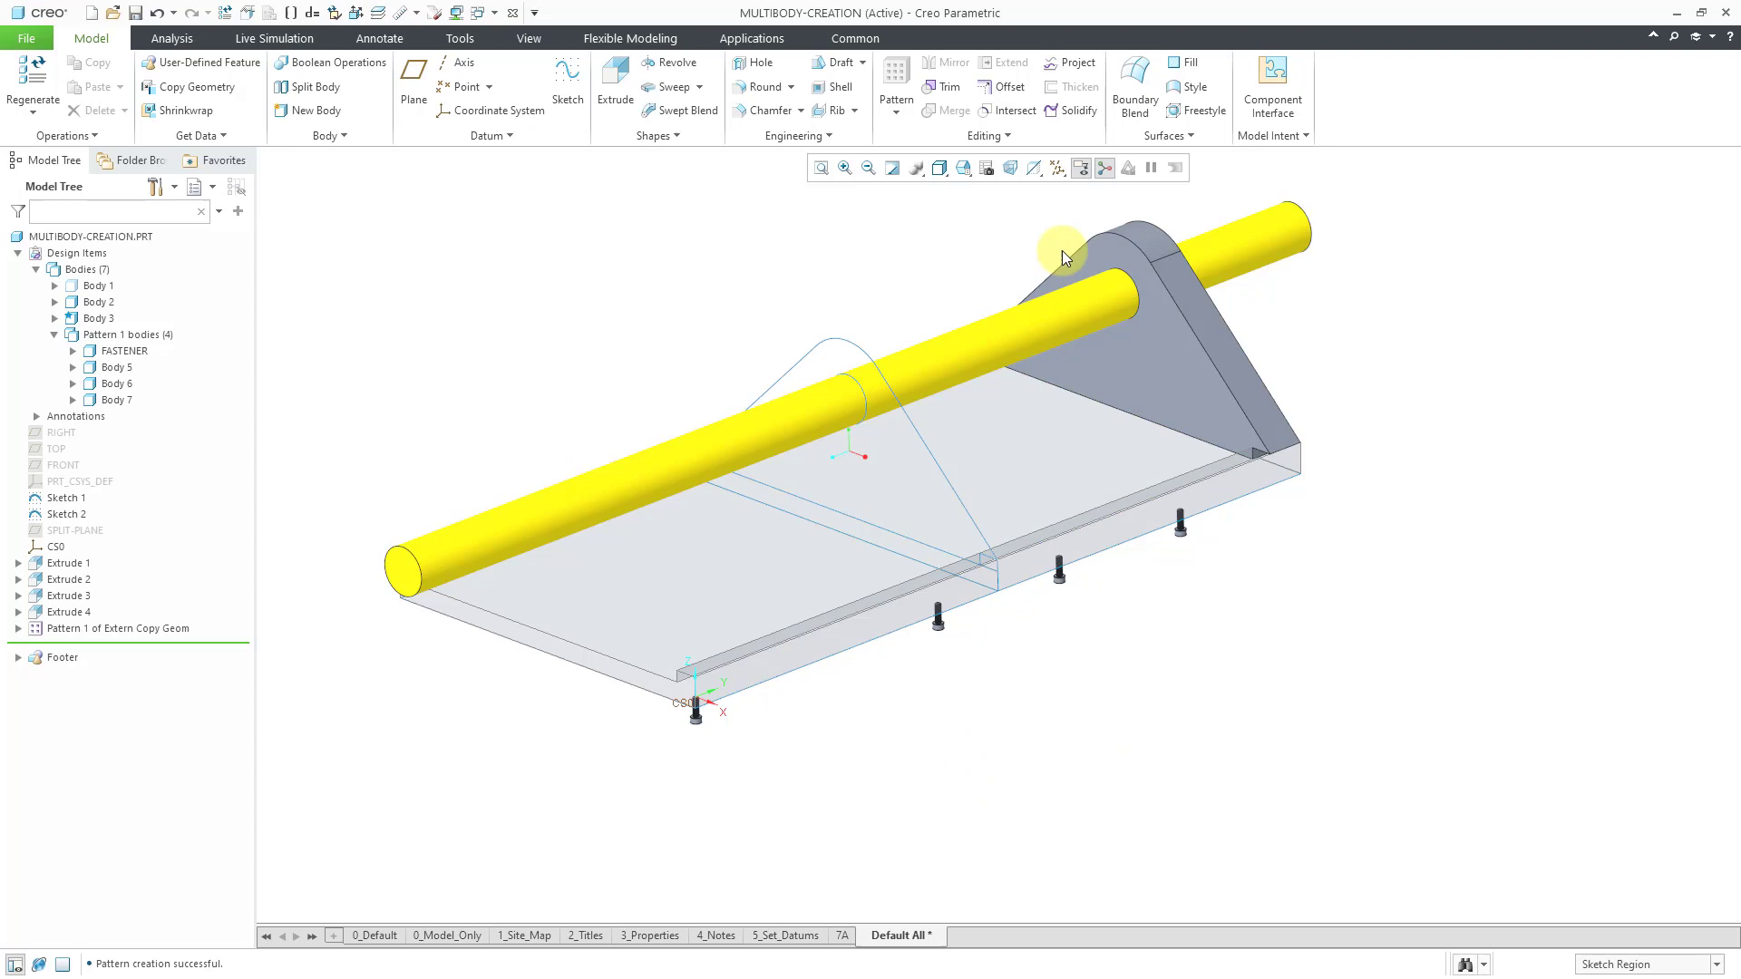
left_click(1058, 170)
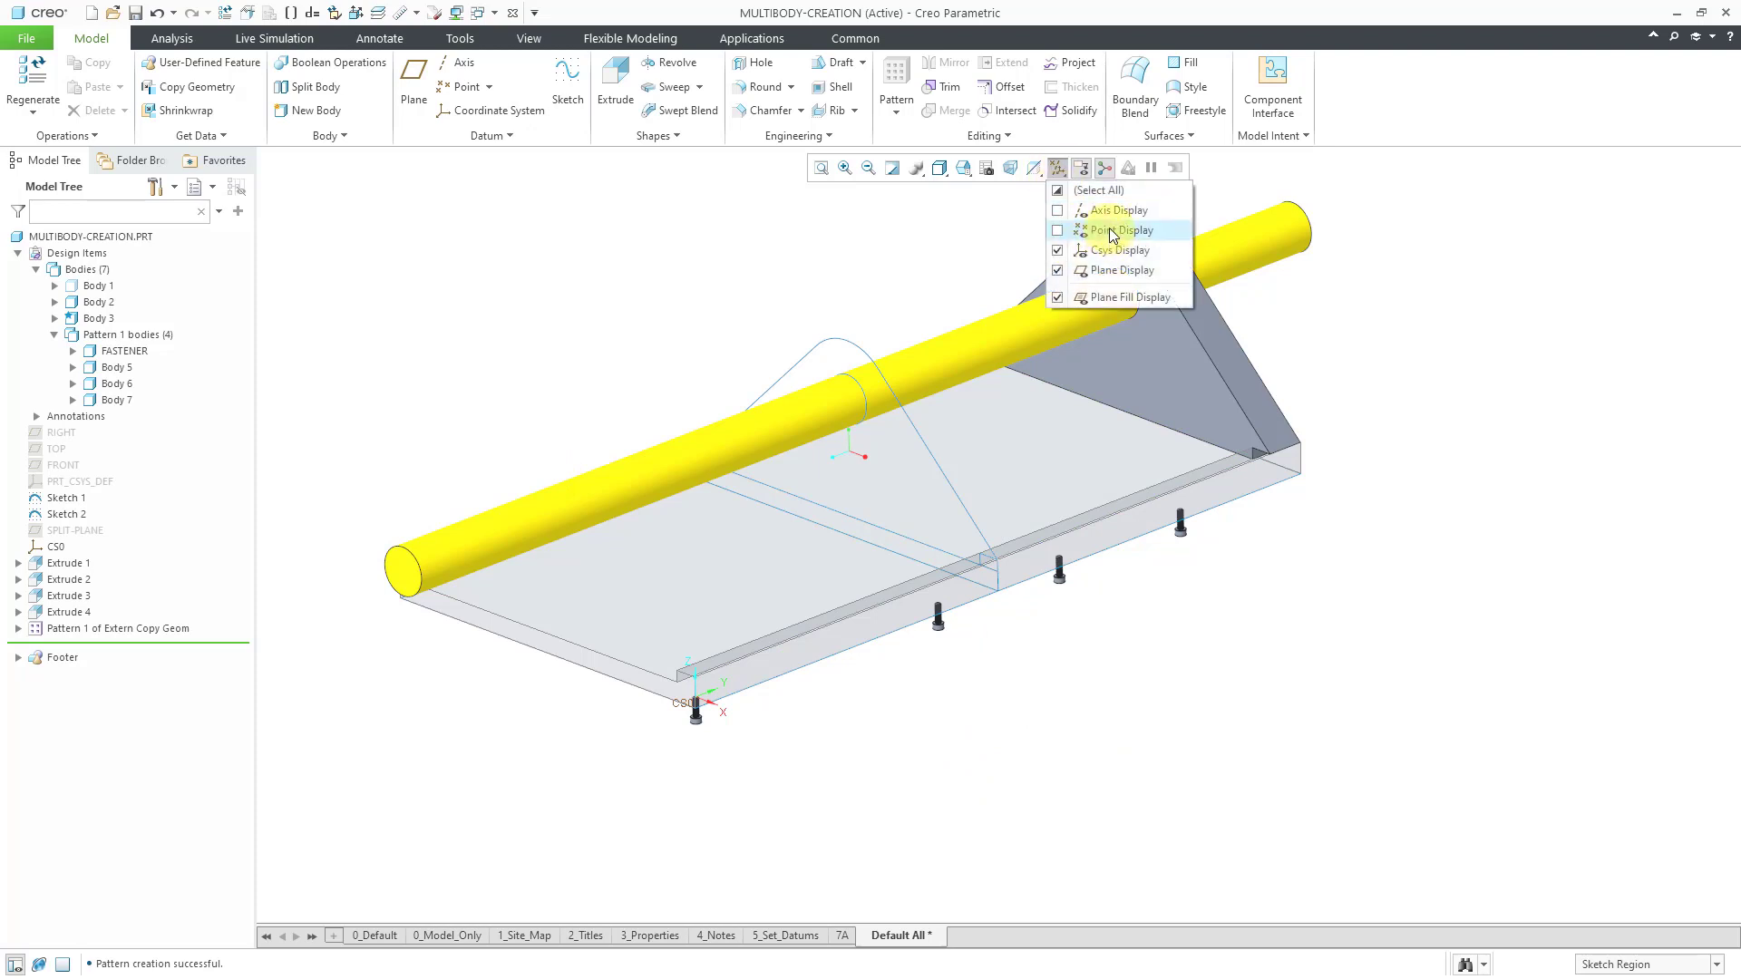
left_click(1114, 272)
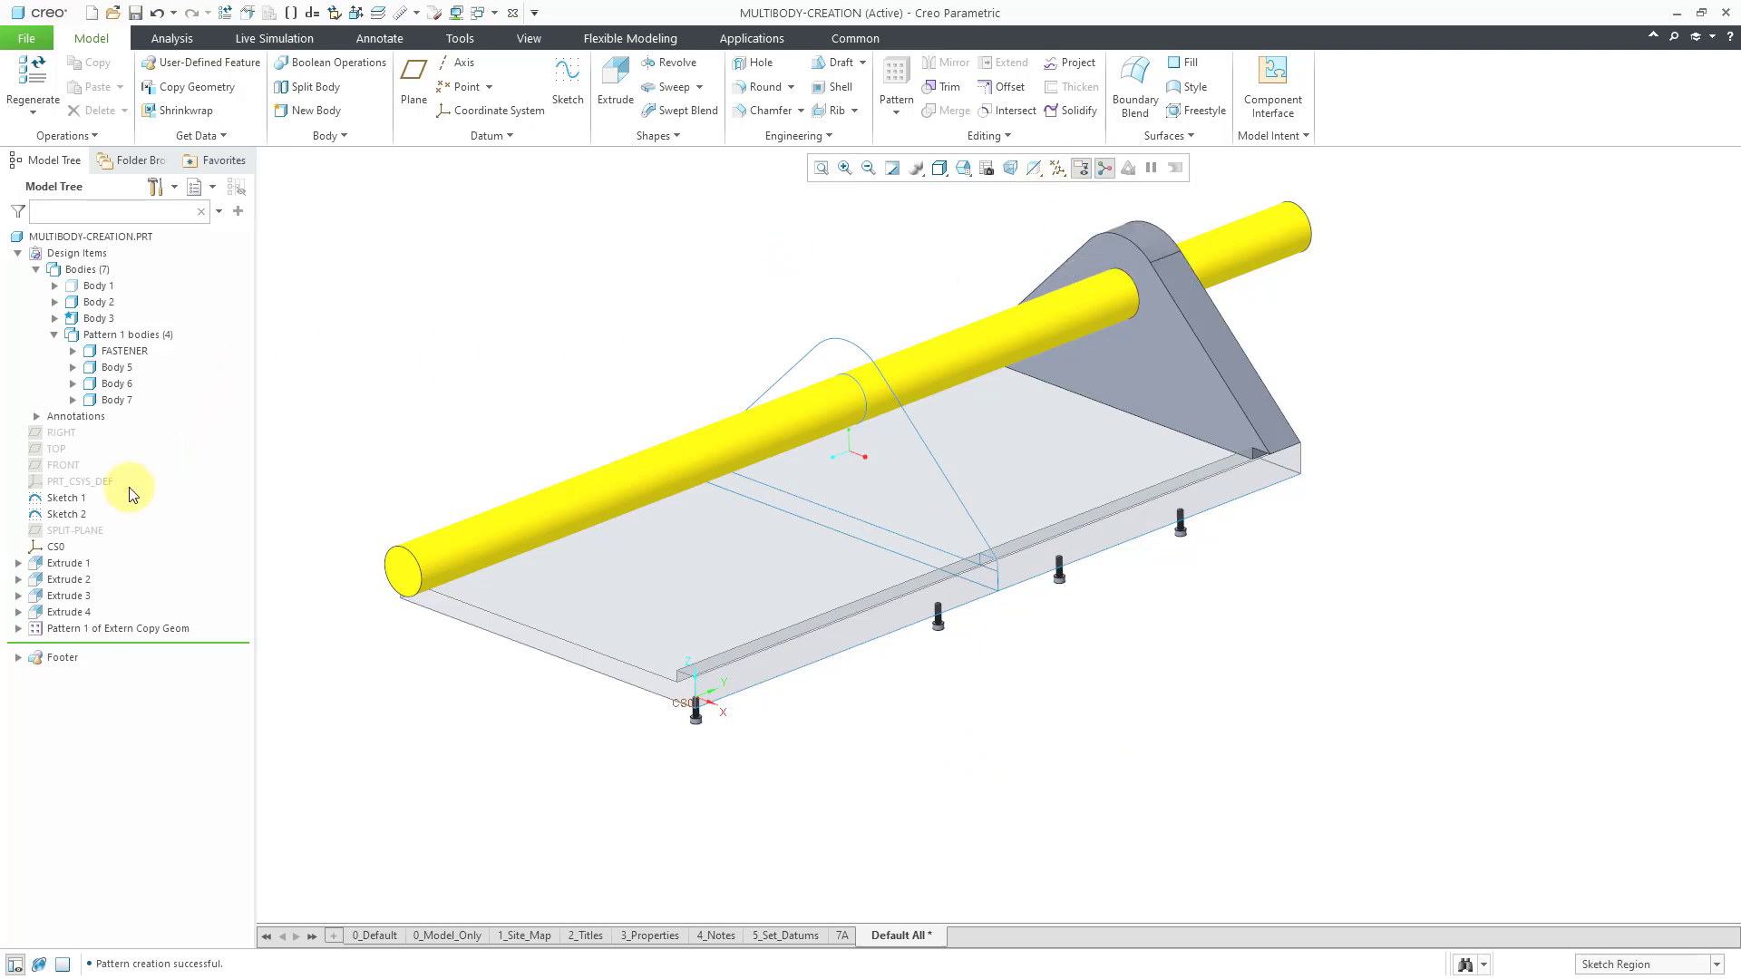
left_click(95, 524)
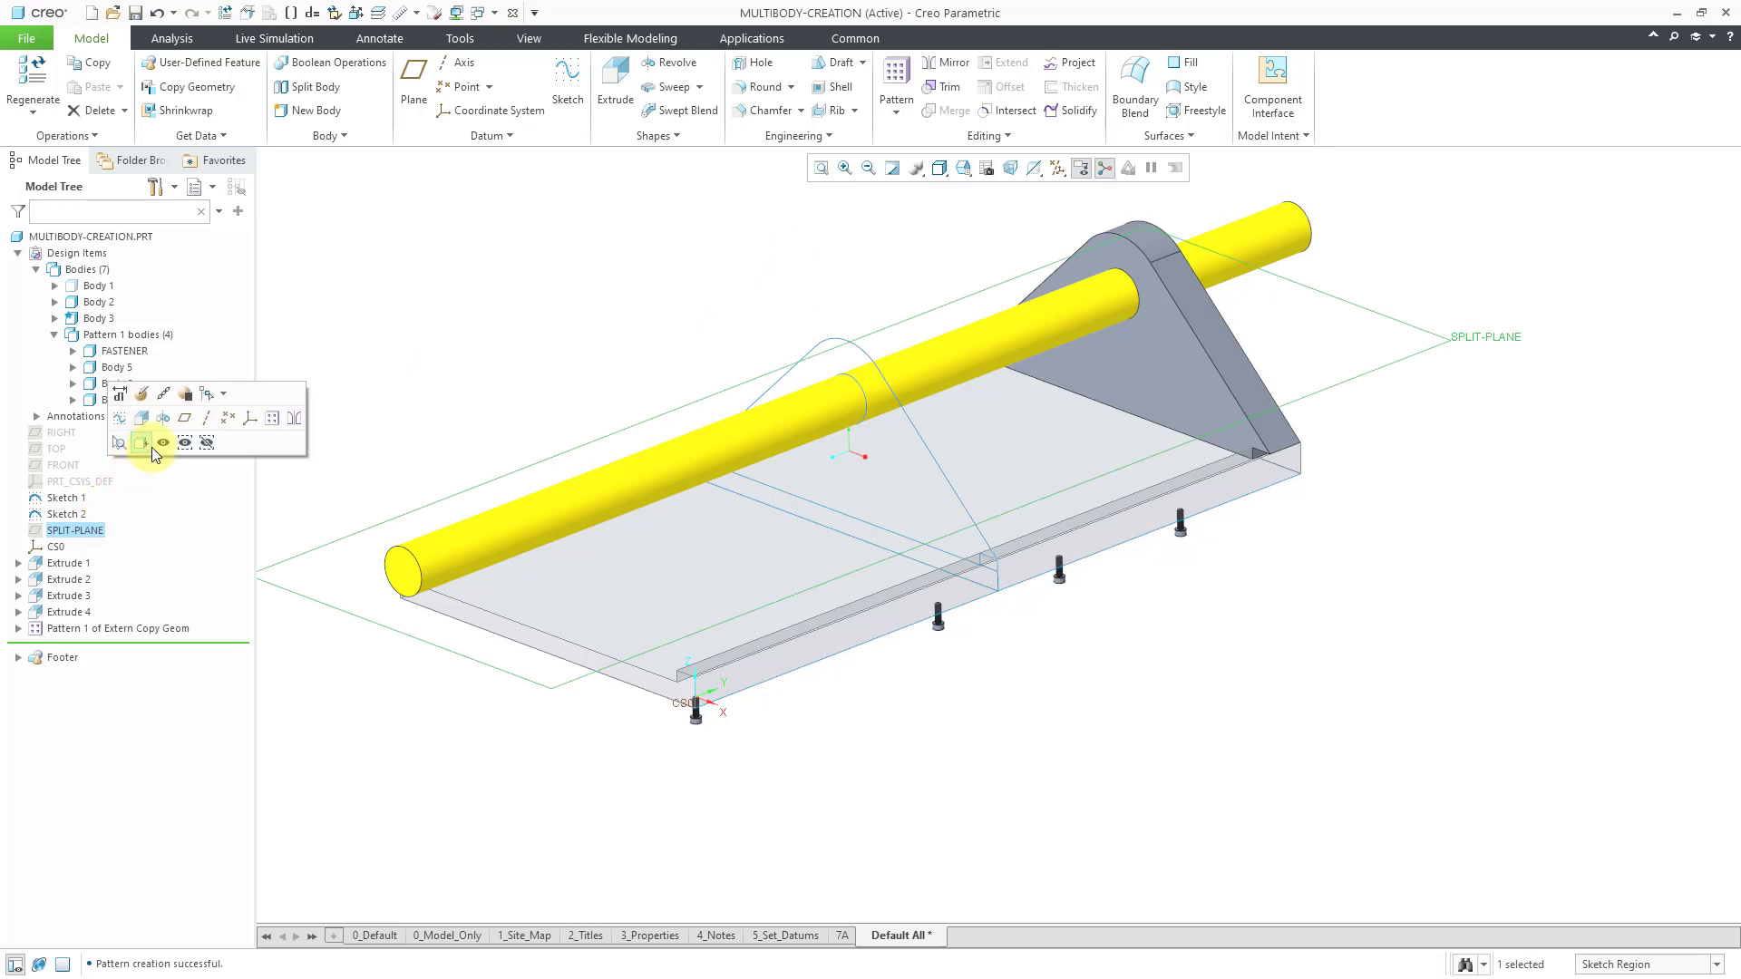
left_click(504, 348)
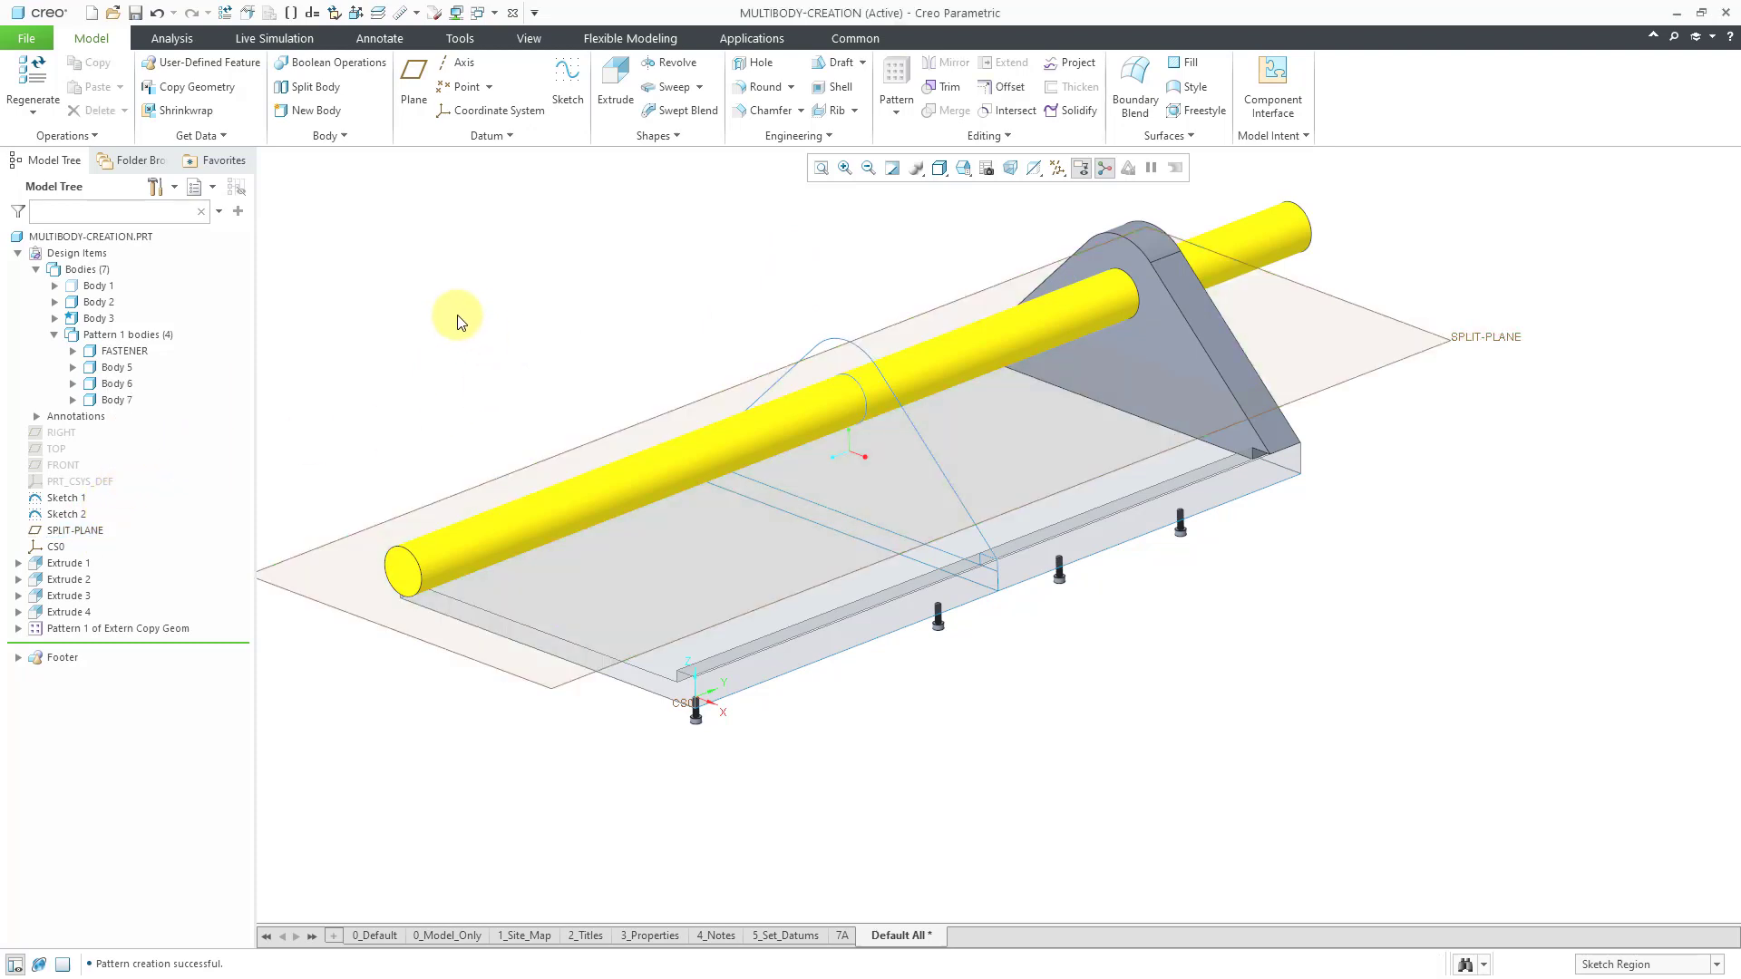
left_click(315, 88)
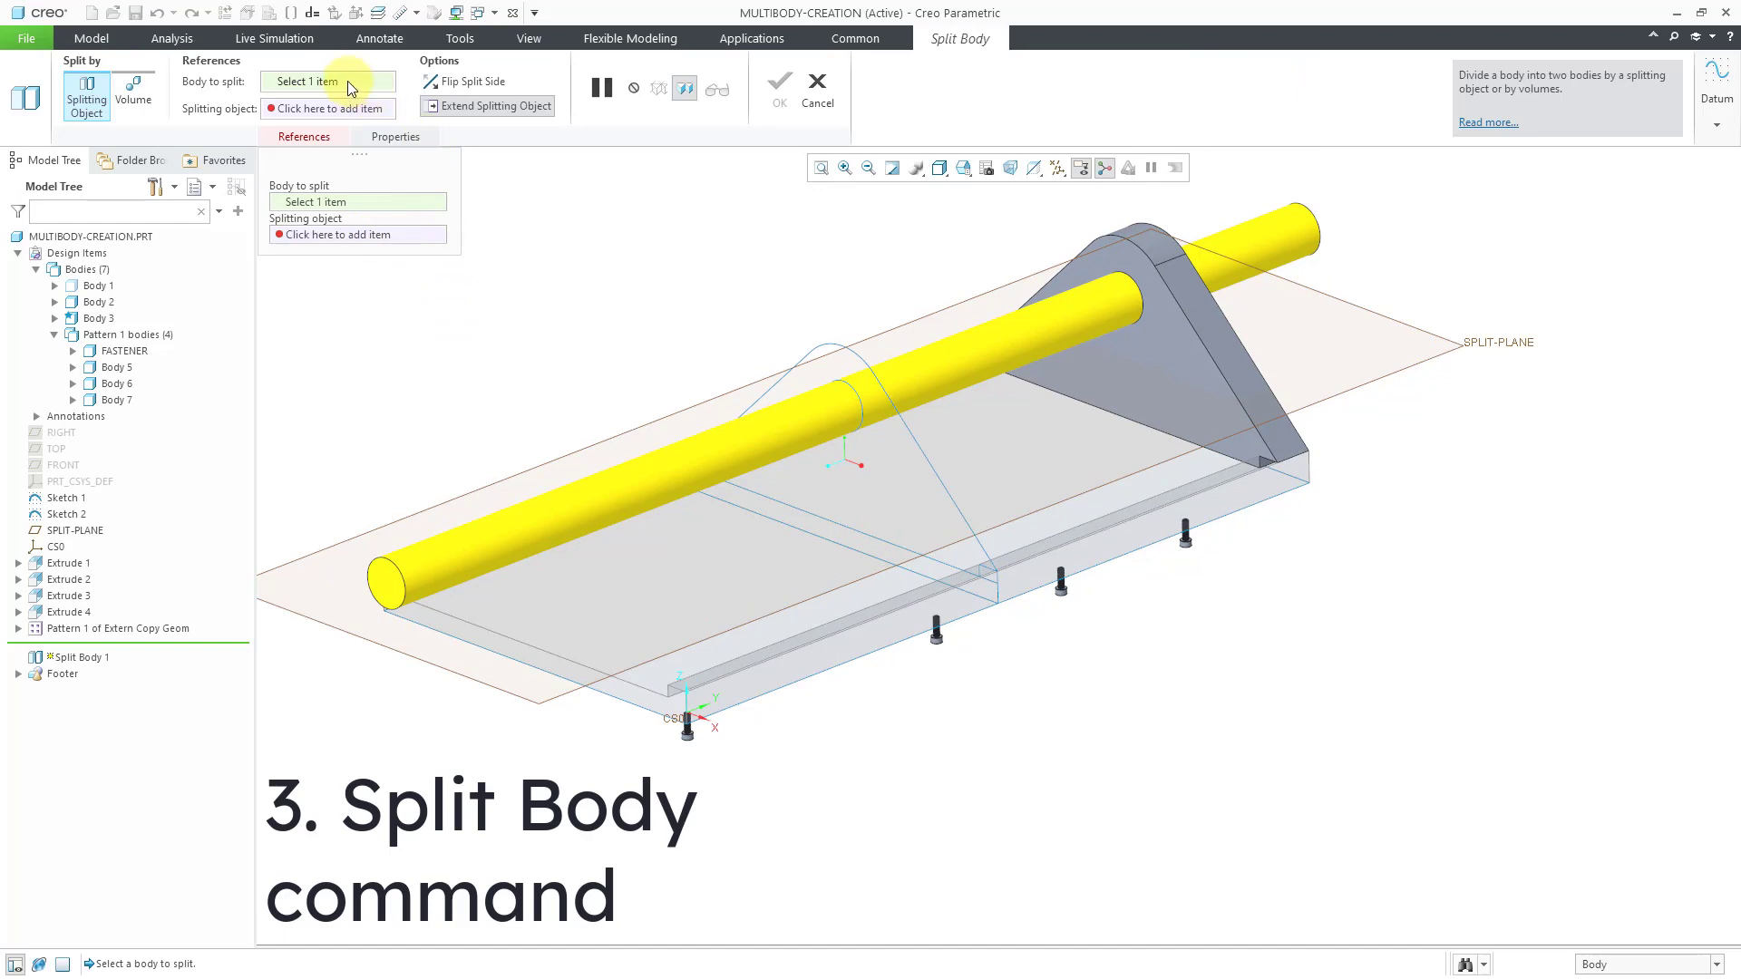
Split the lug Body 2 at SPLIT-PLANE, then inspect the resulting Body 8 and Body 2.
left_click(1195, 343)
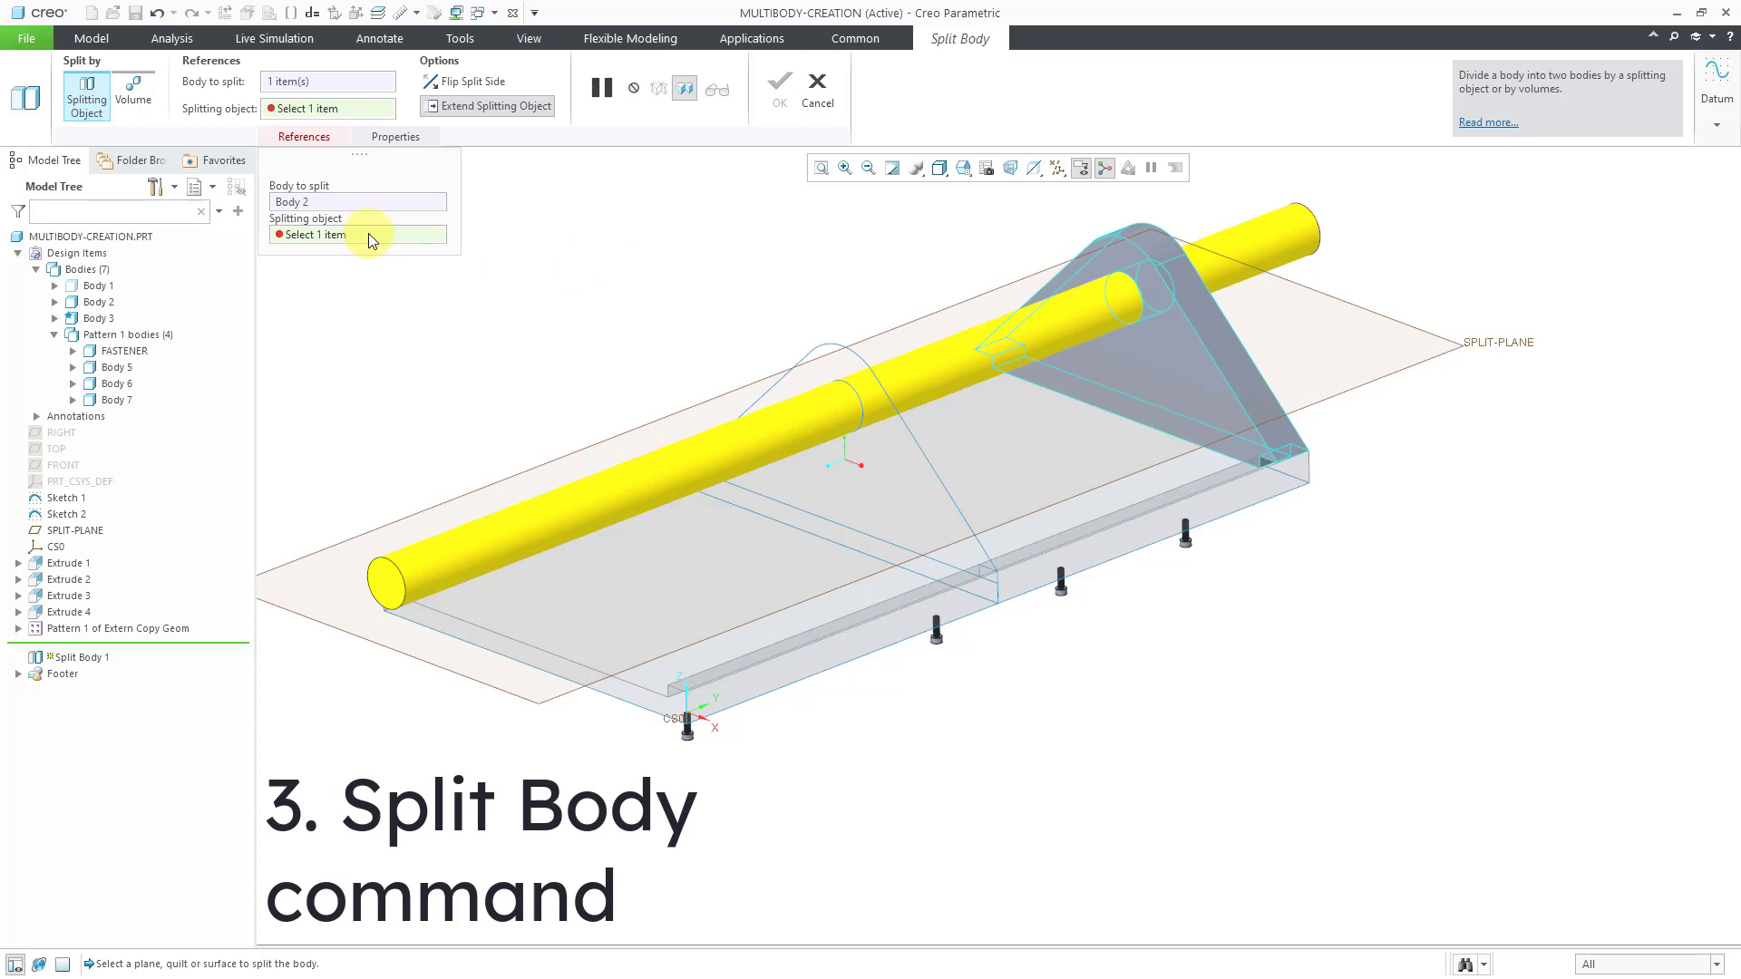
left_click(1451, 366)
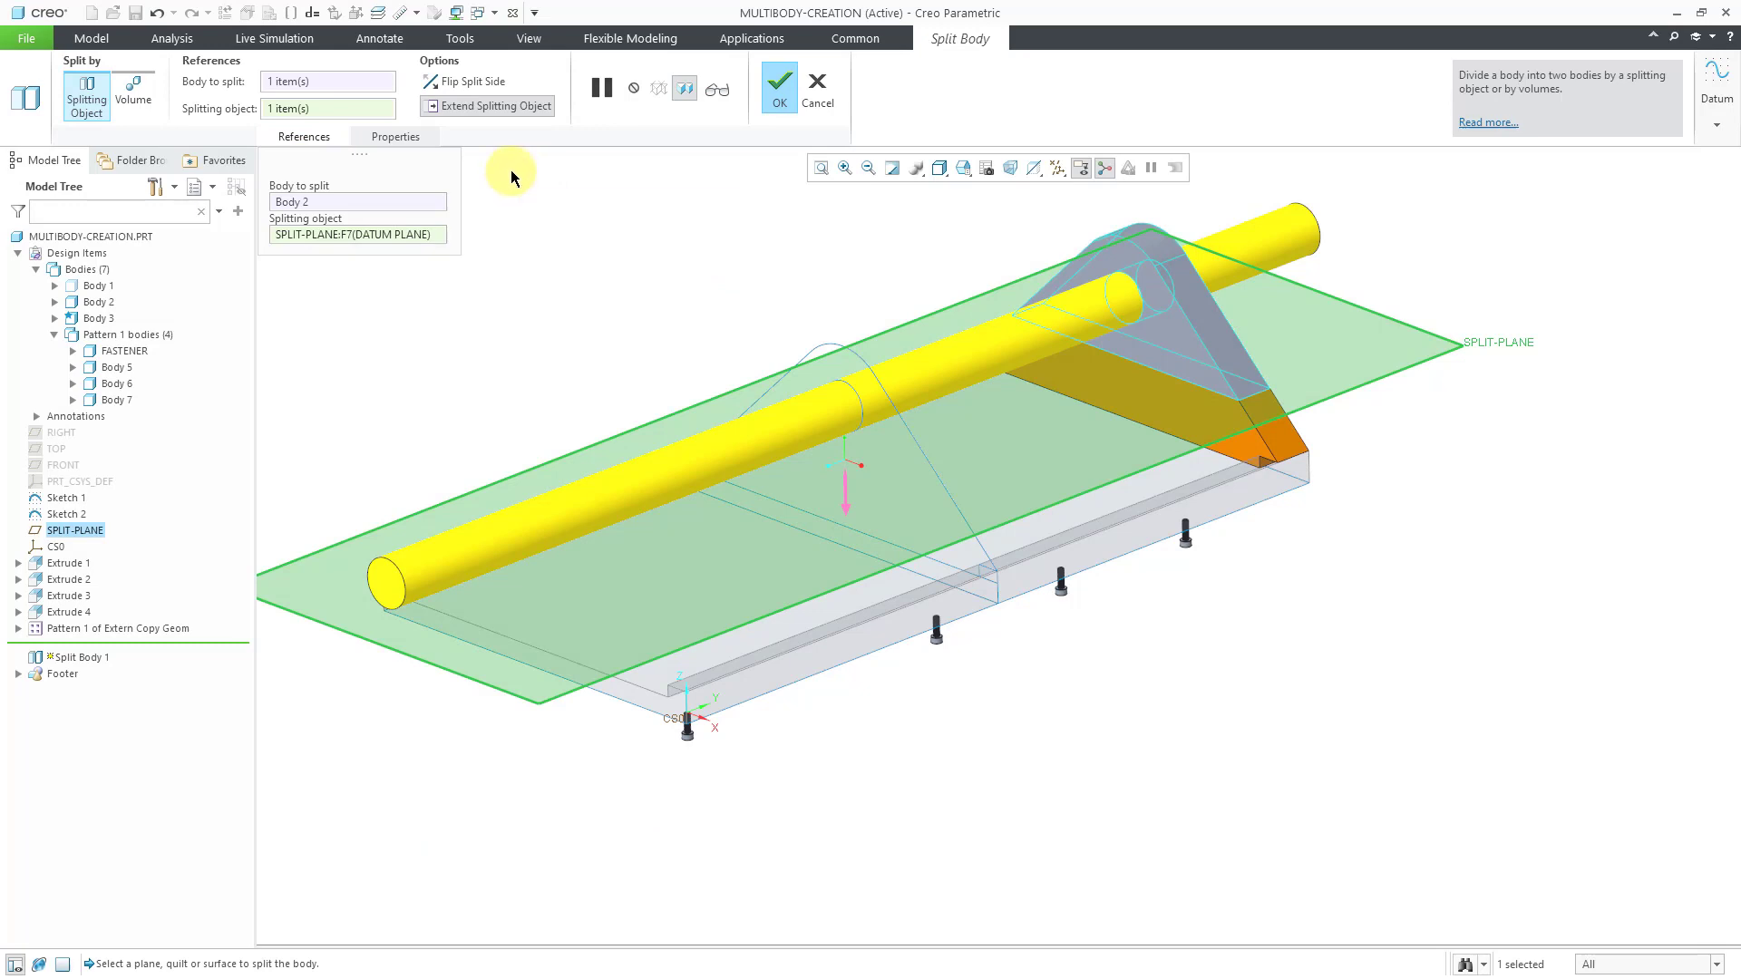
left_click(779, 88)
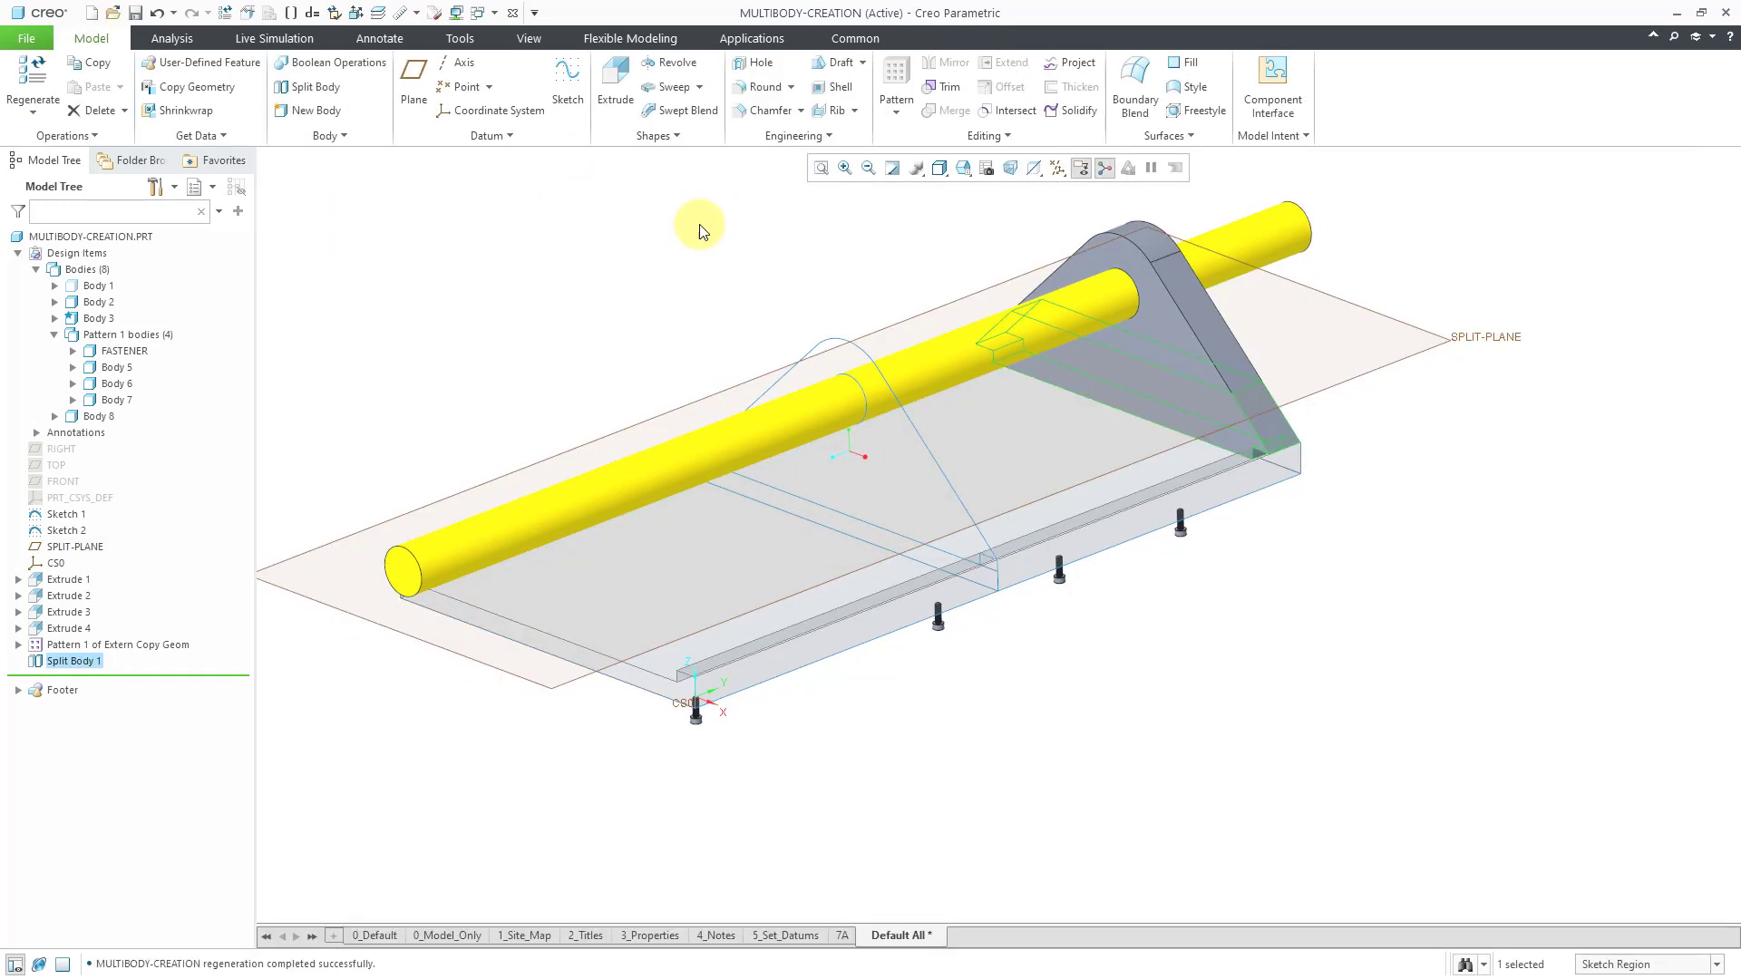
left_click(109, 424)
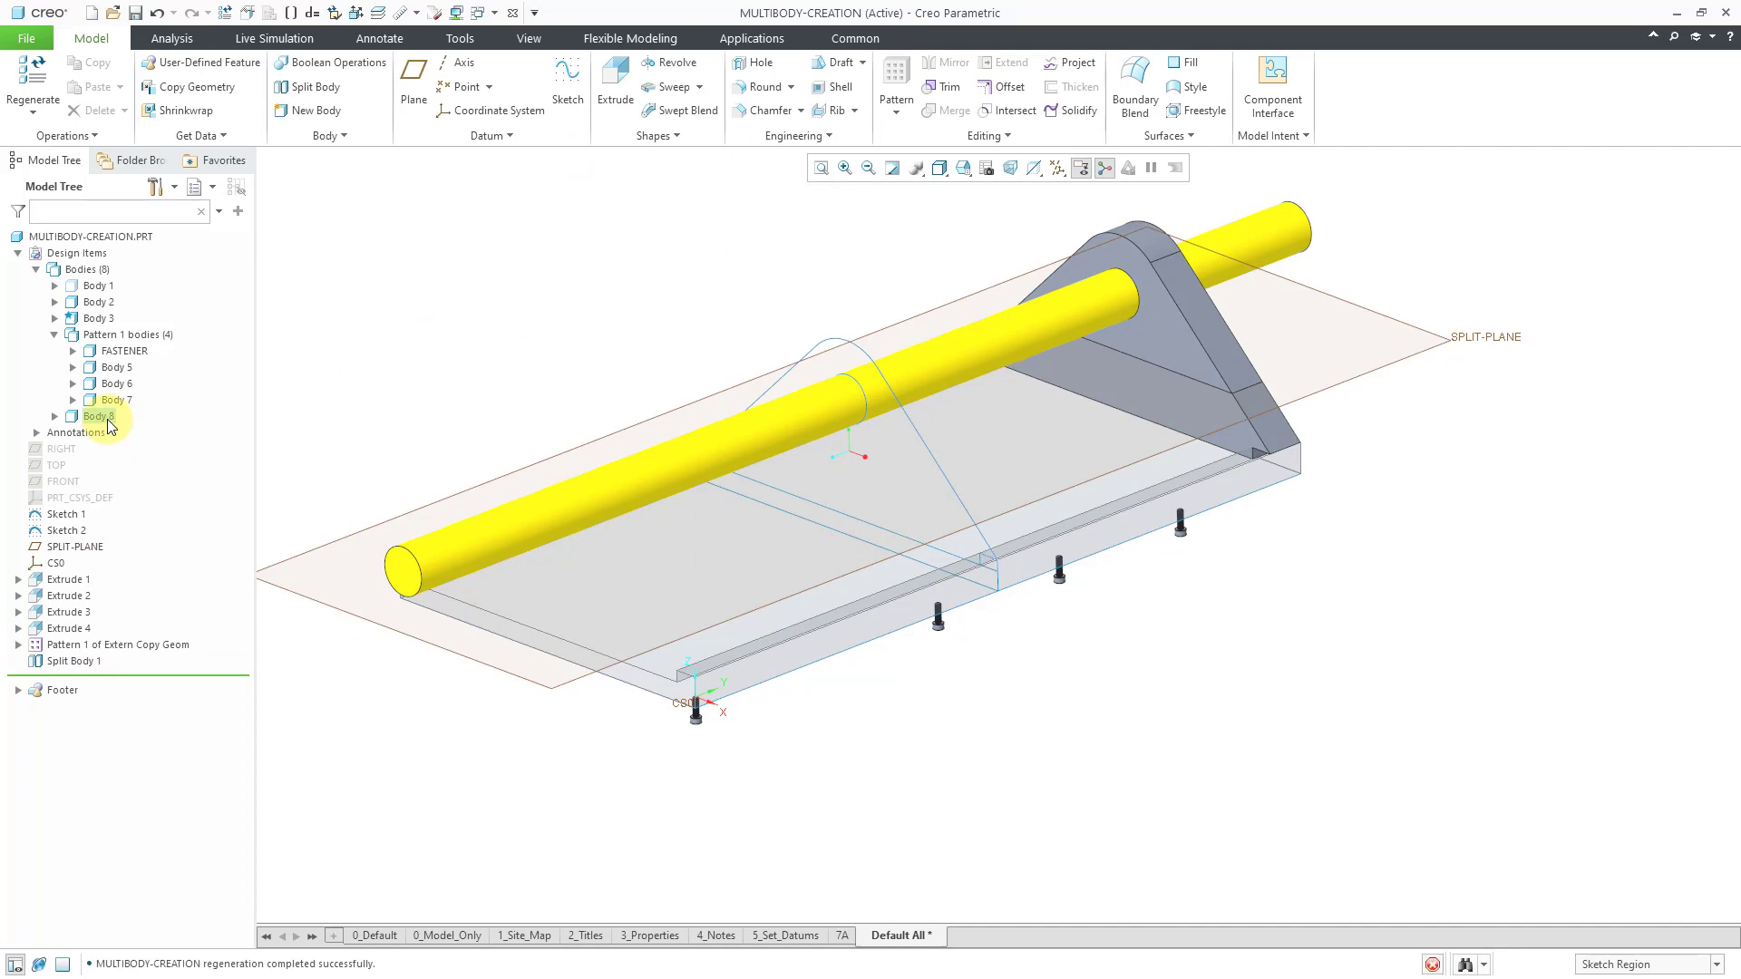
left_click(502, 303)
left_click(111, 307)
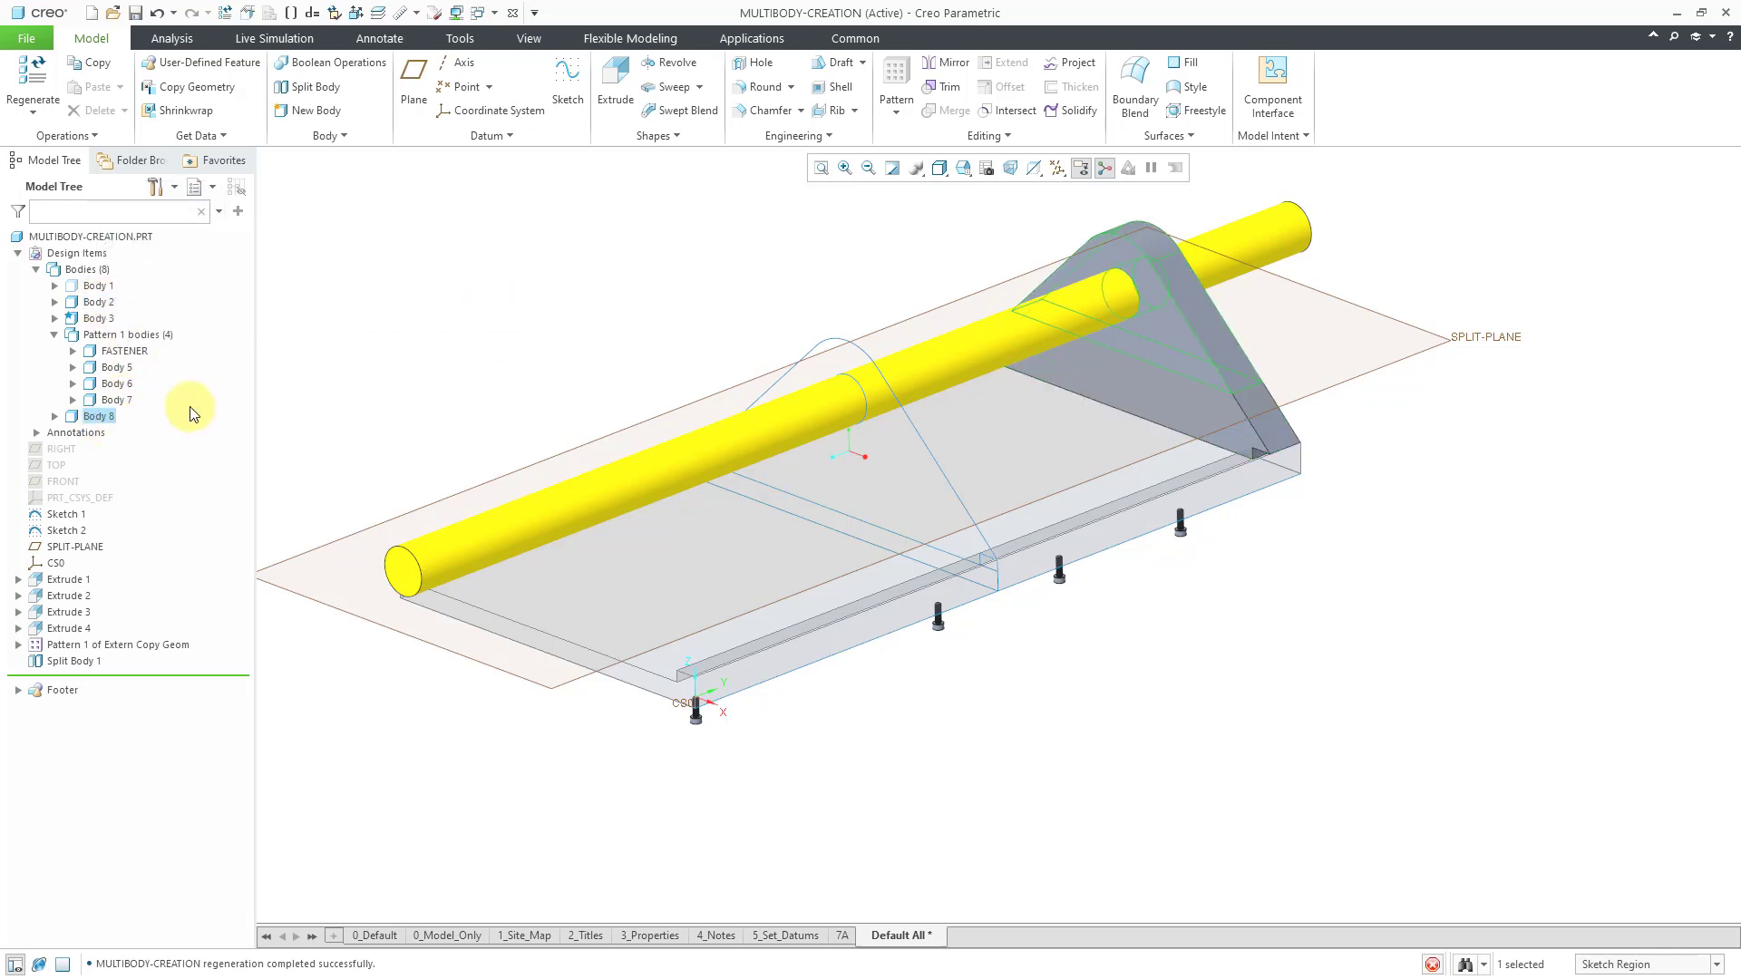
left_click(368, 359)
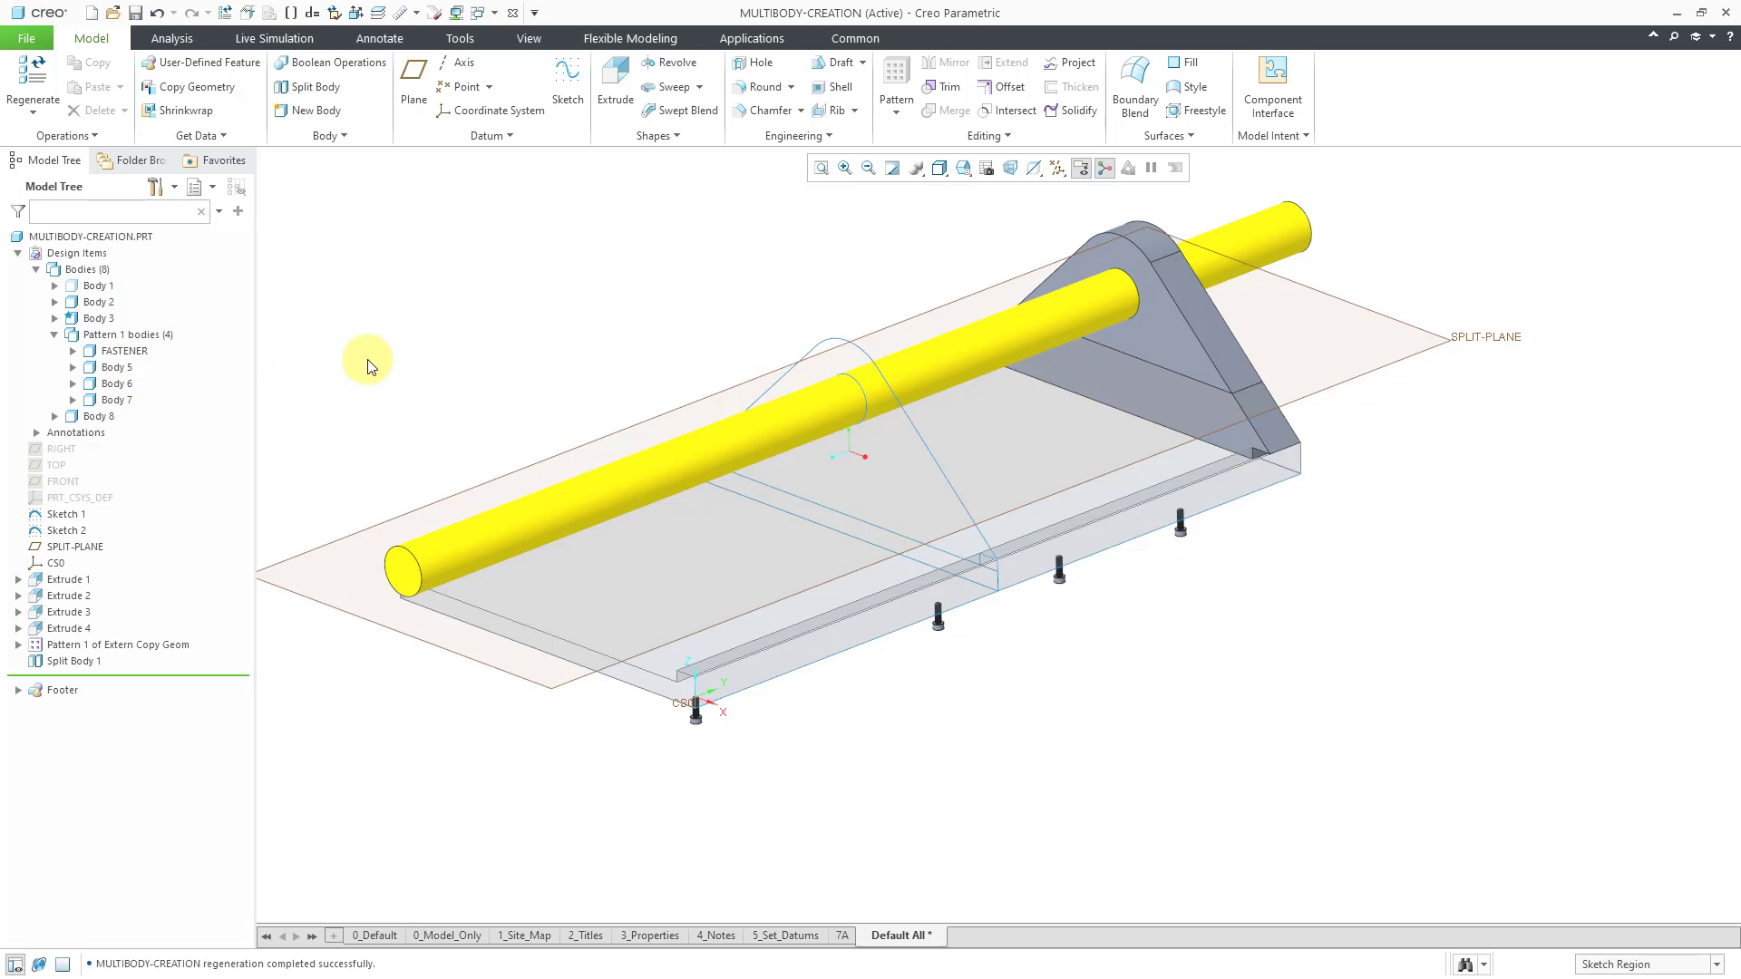
Highlight FASTENER, Body 8 and Pattern 1 bodies, then bring up Pattern 1 of Extern Copy Geom's context menu.
left_click(127, 355)
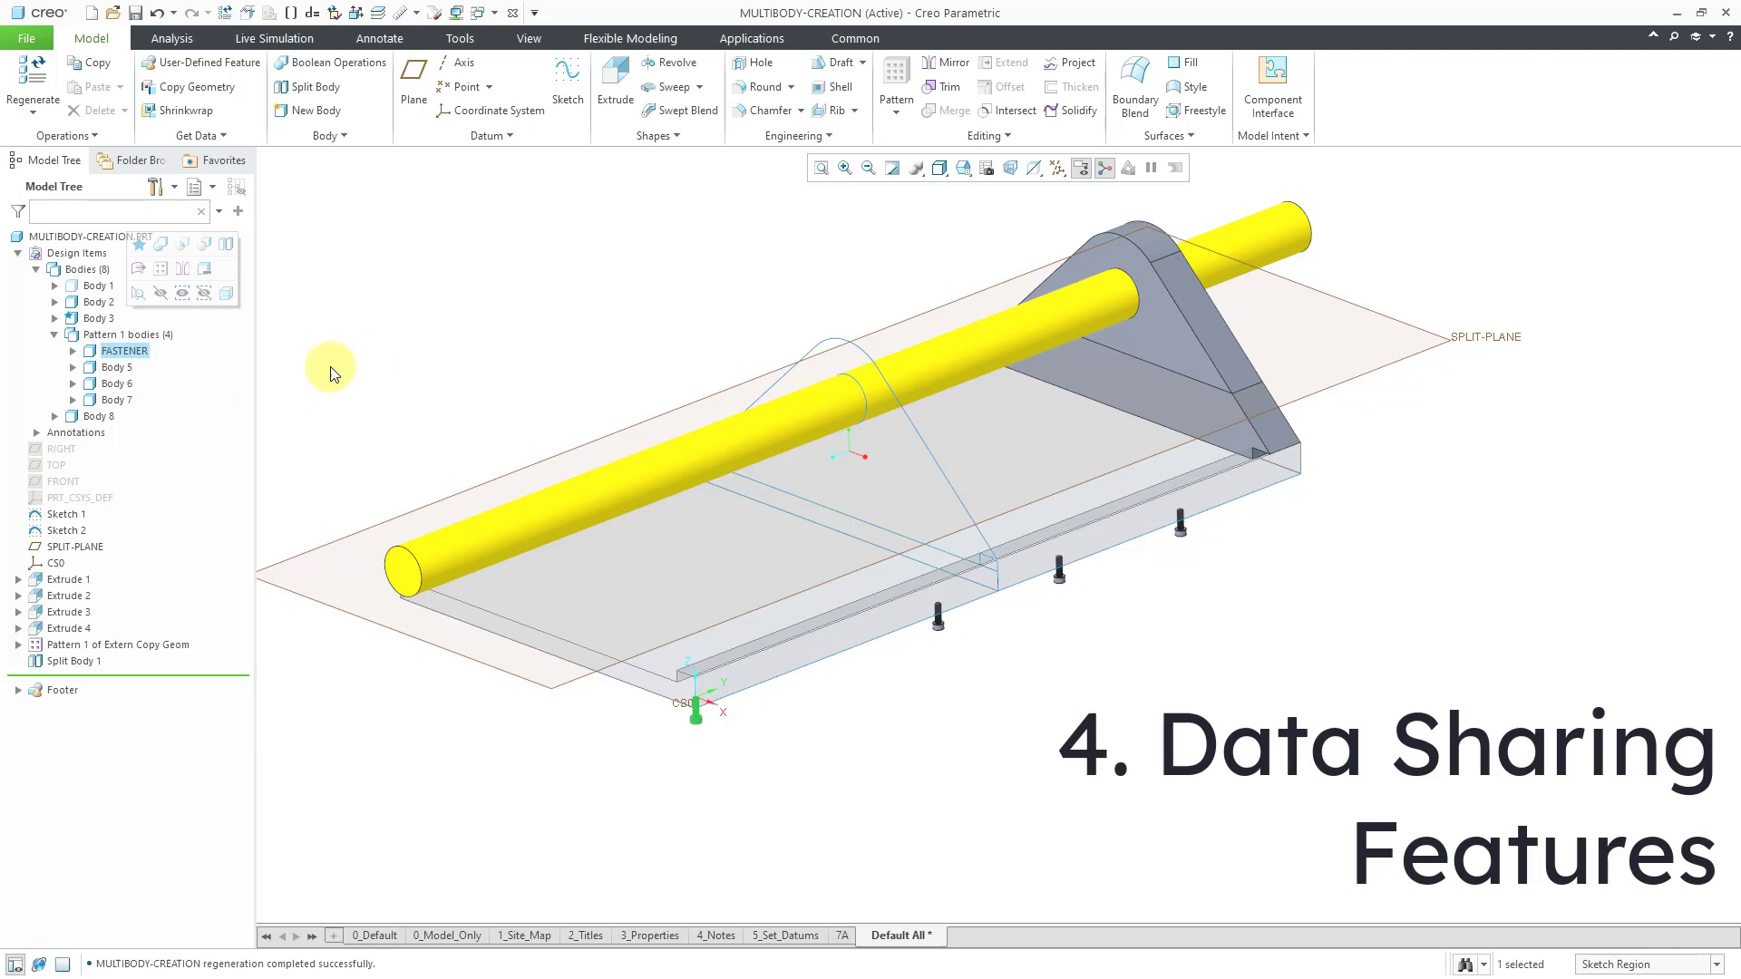
left_click(111, 416)
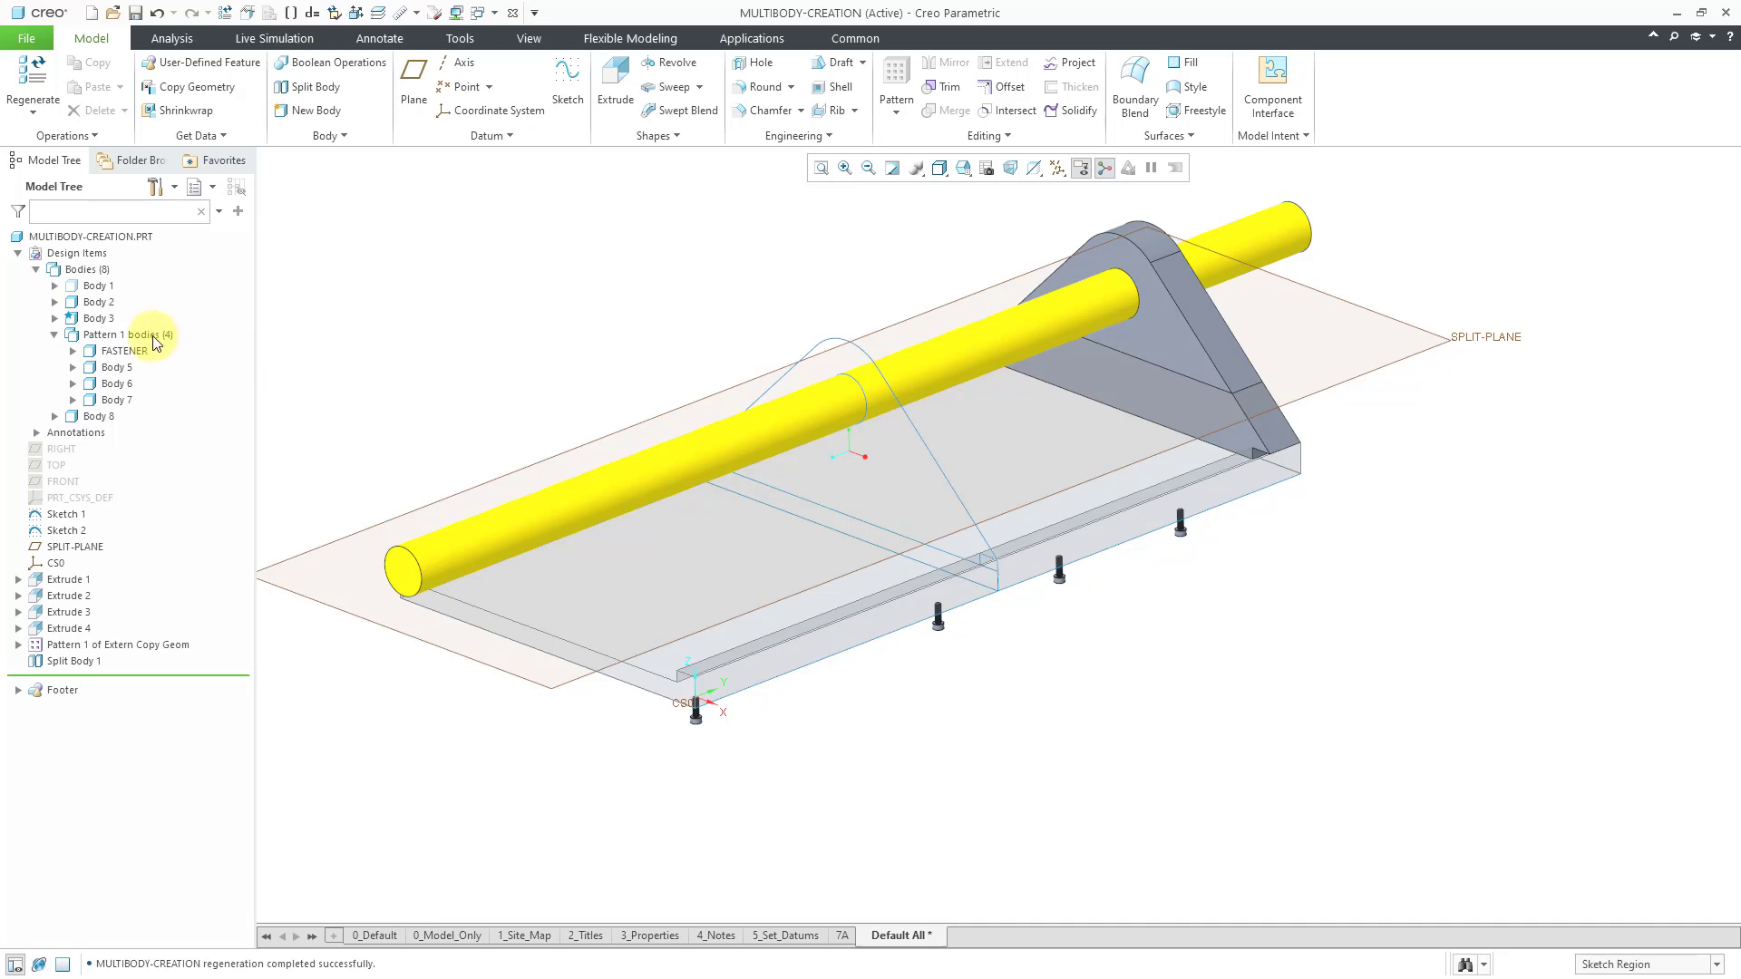
left_click(152, 337)
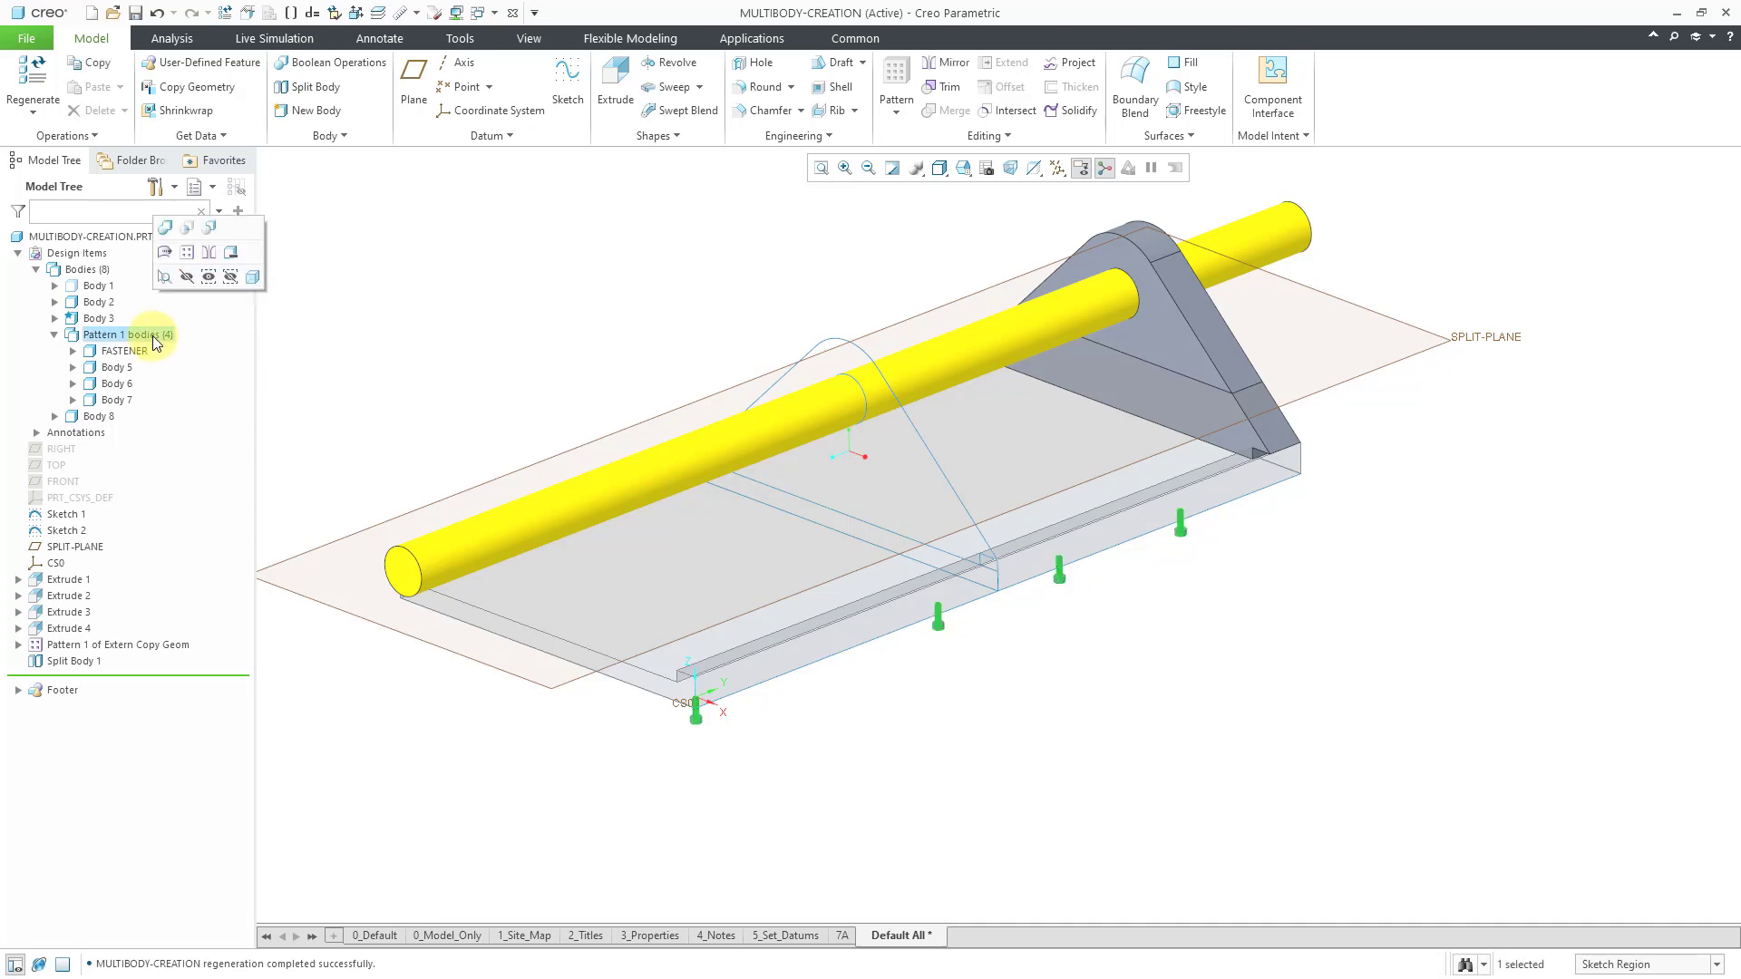
left_click(155, 646)
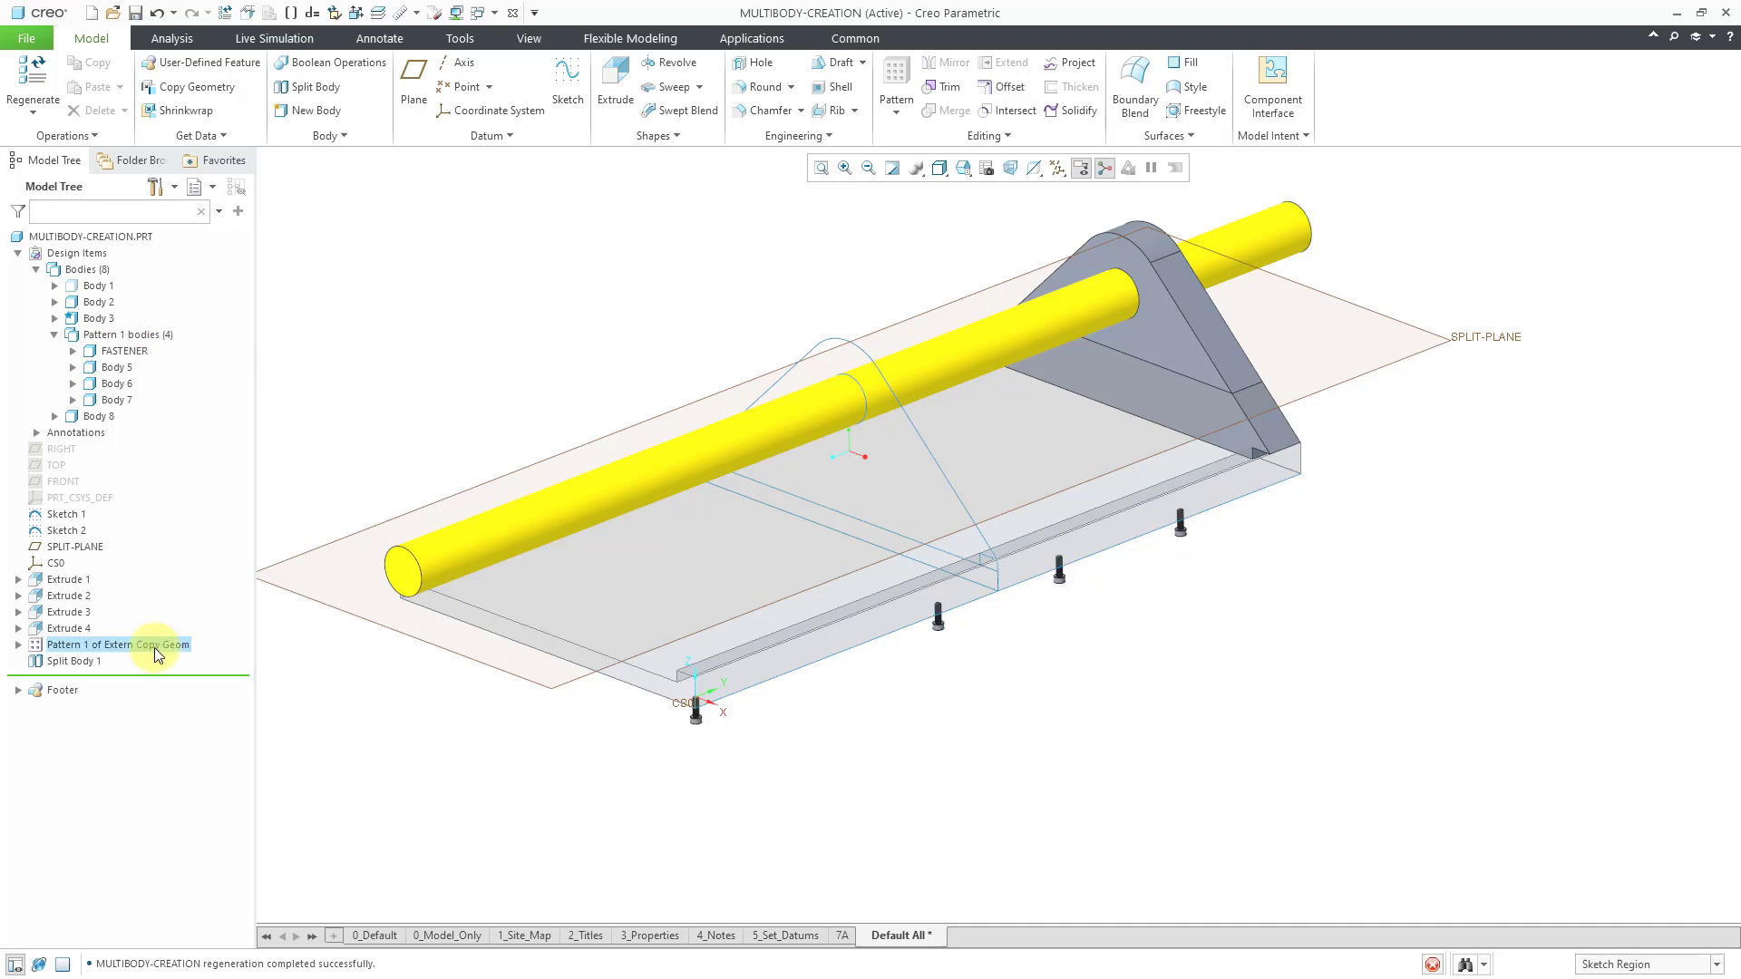
right_click(154, 647)
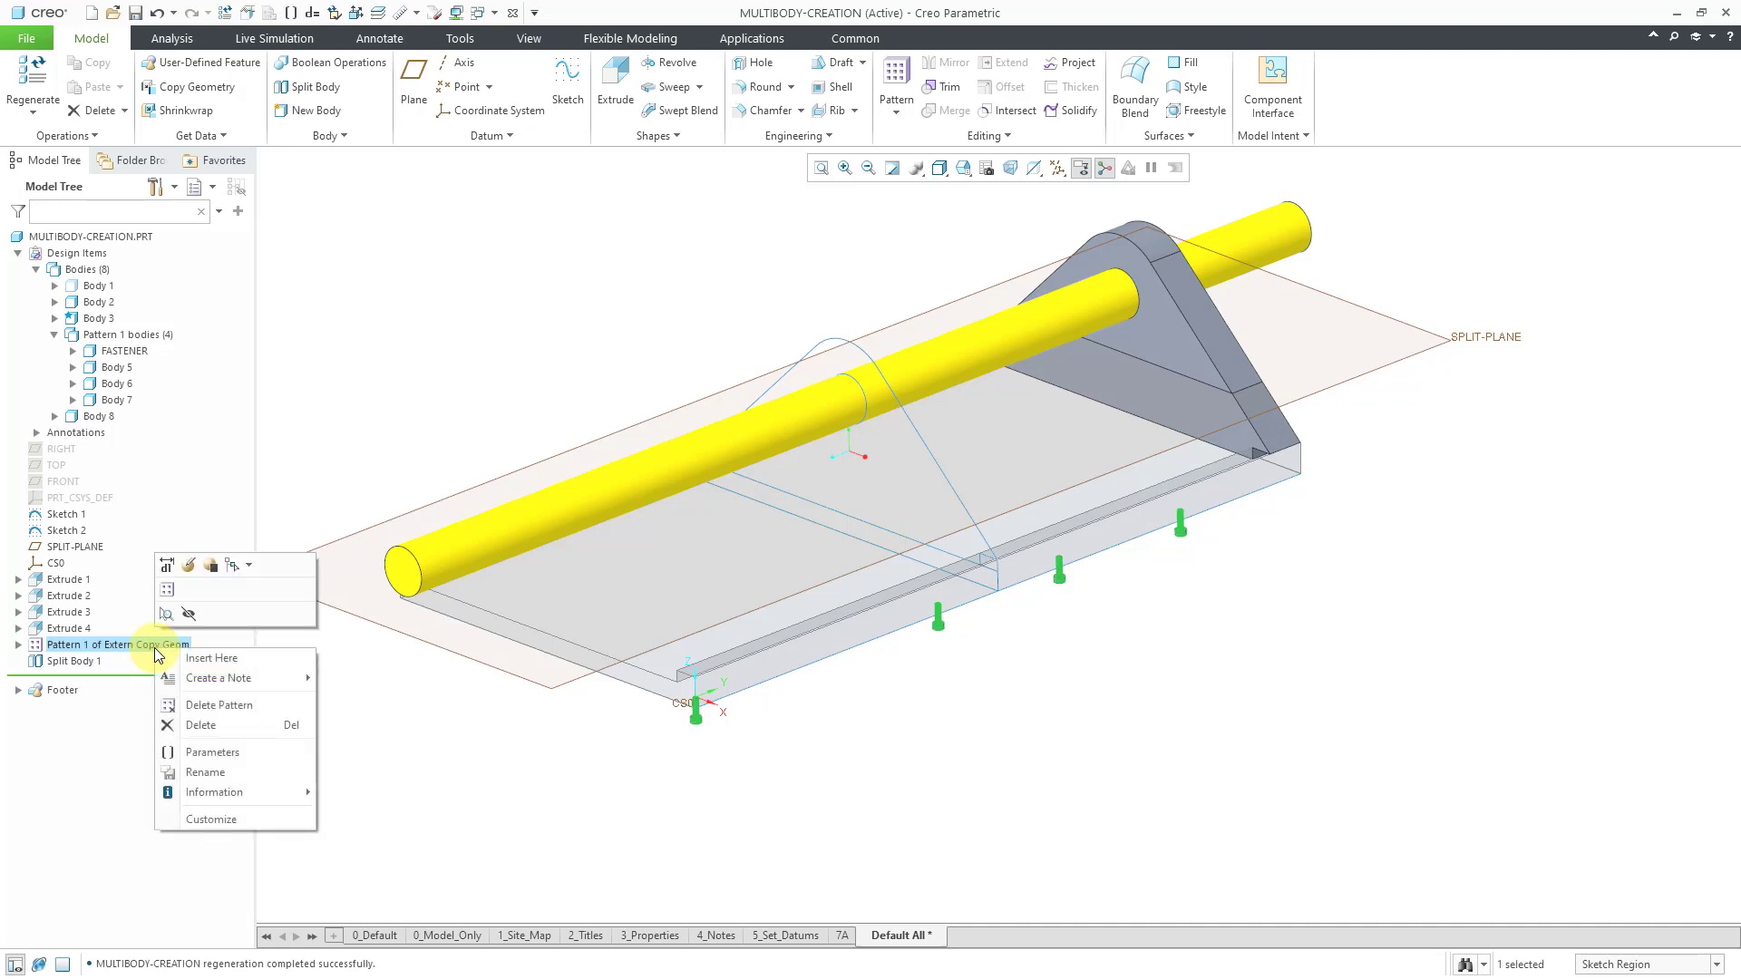
Redefine Pattern 1 of Extern Copy Geom and expand its five bodies, now including Body 9.
left_click(181, 566)
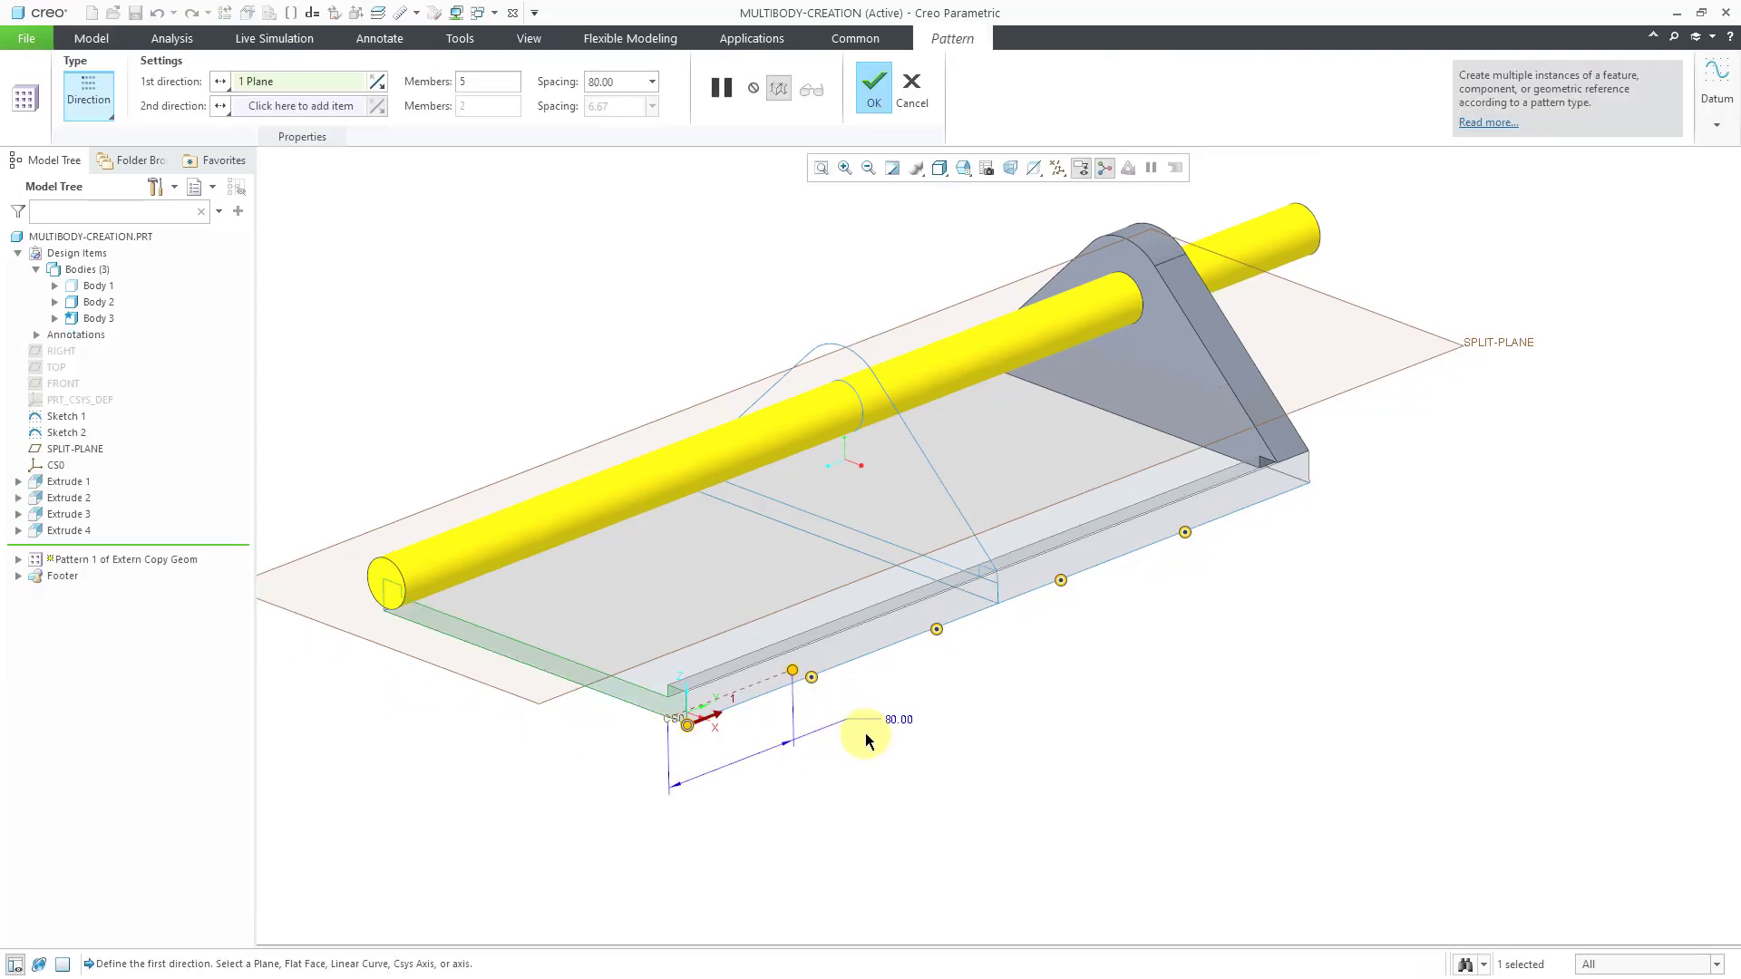
left_click(877, 95)
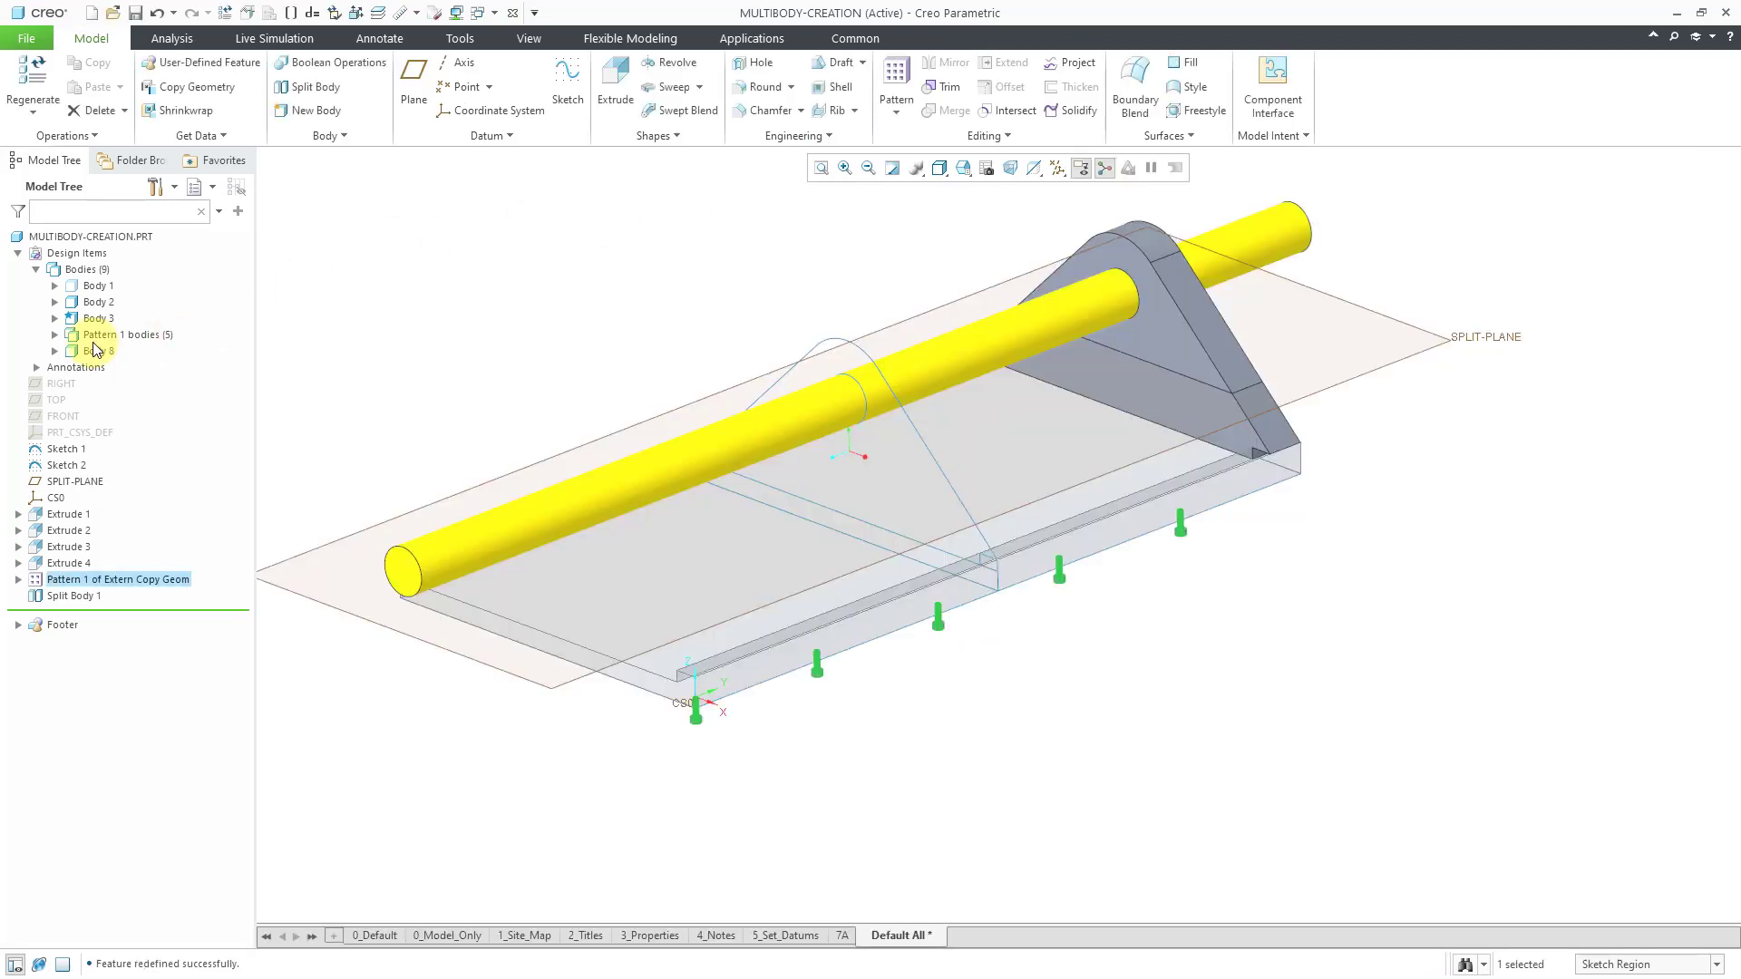
left_click(55, 335)
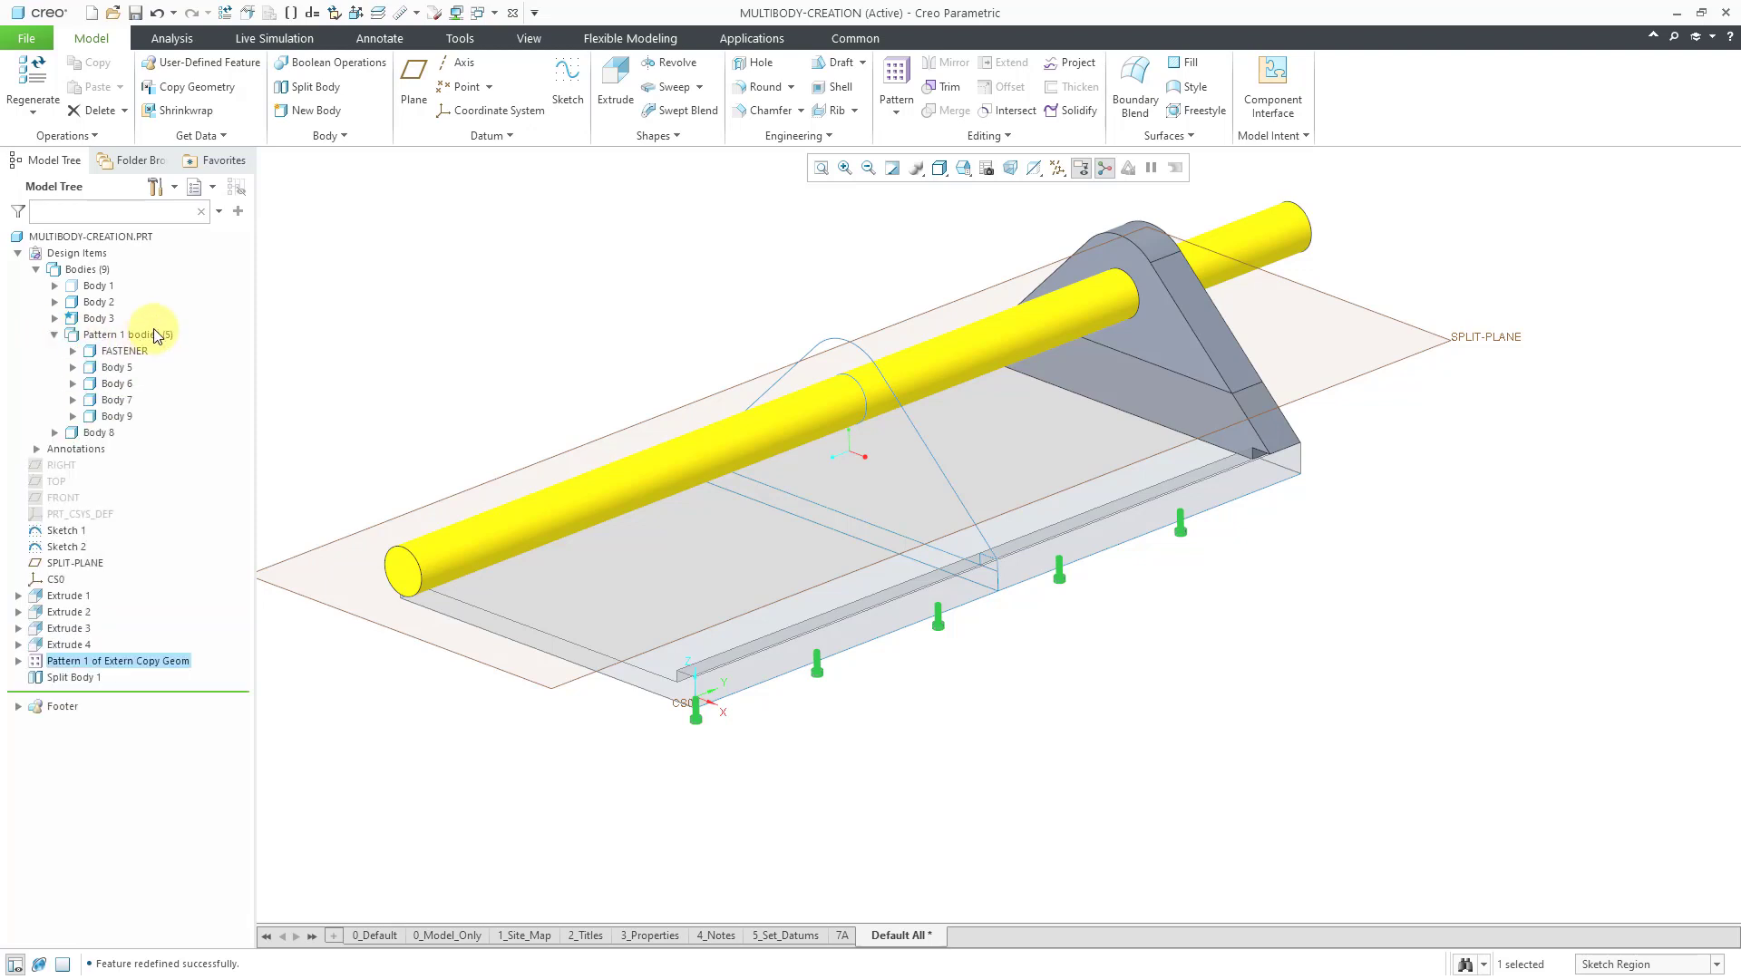
left_click(497, 285)
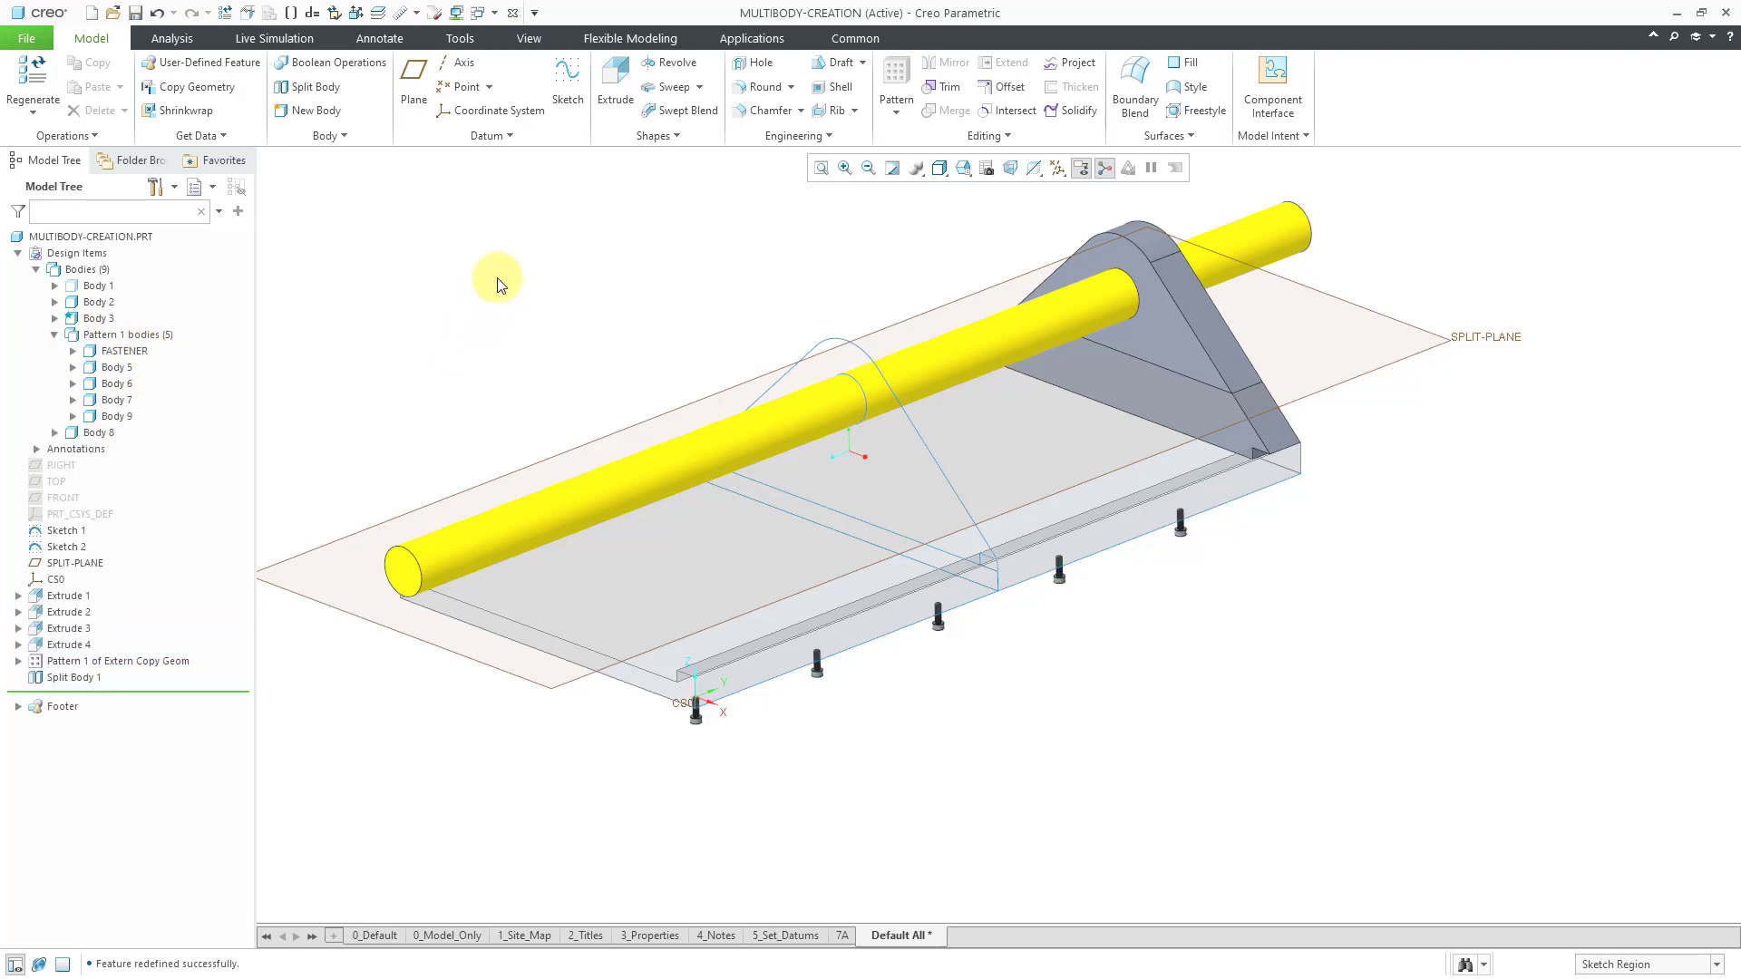